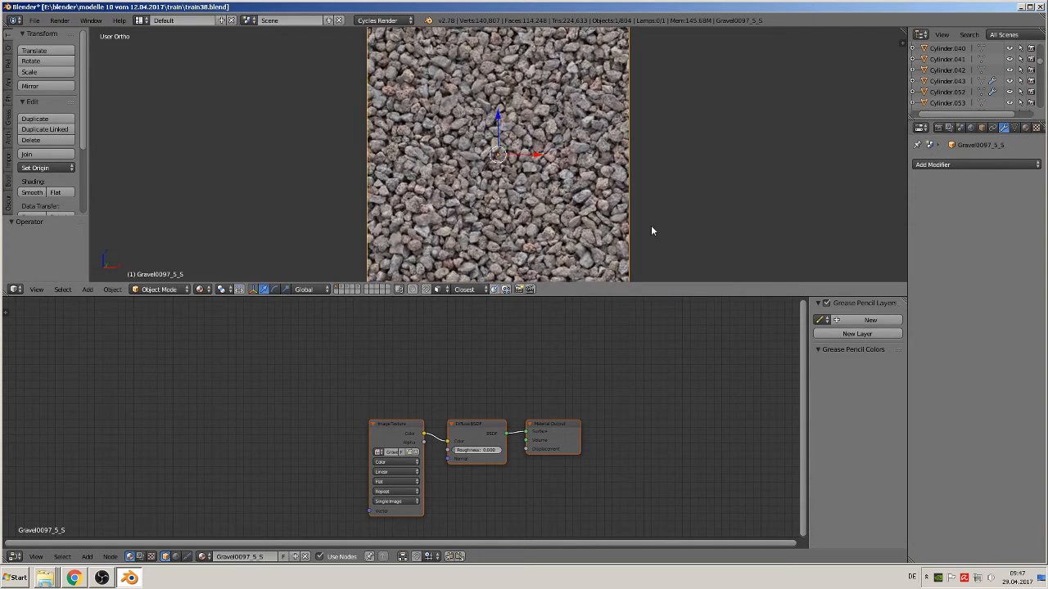
Step: Move the gravel image plane to the fourth layer and display only that layer
key(m)
click(700, 233)
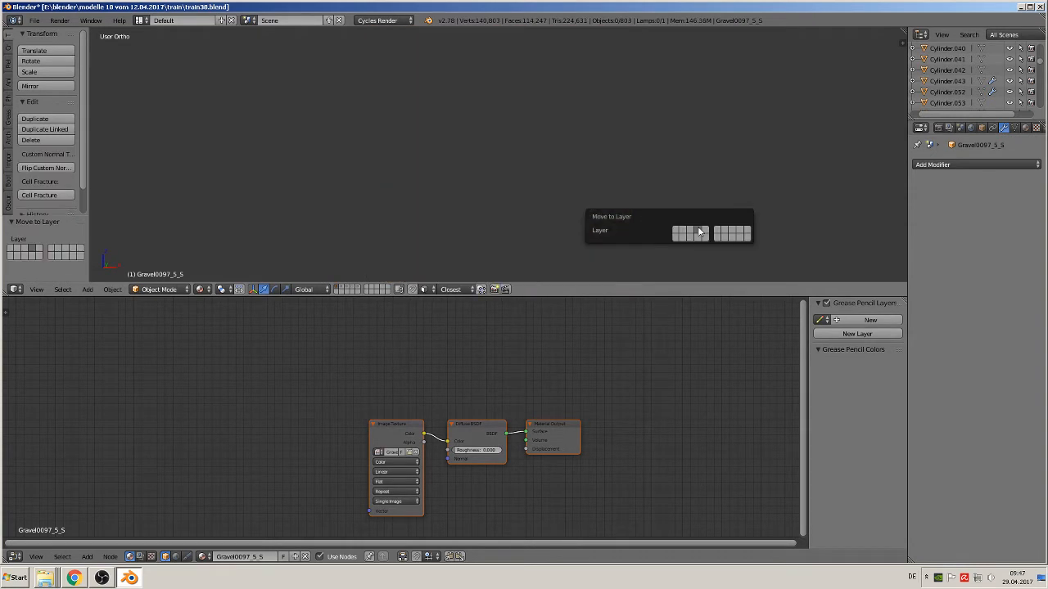
click(352, 291)
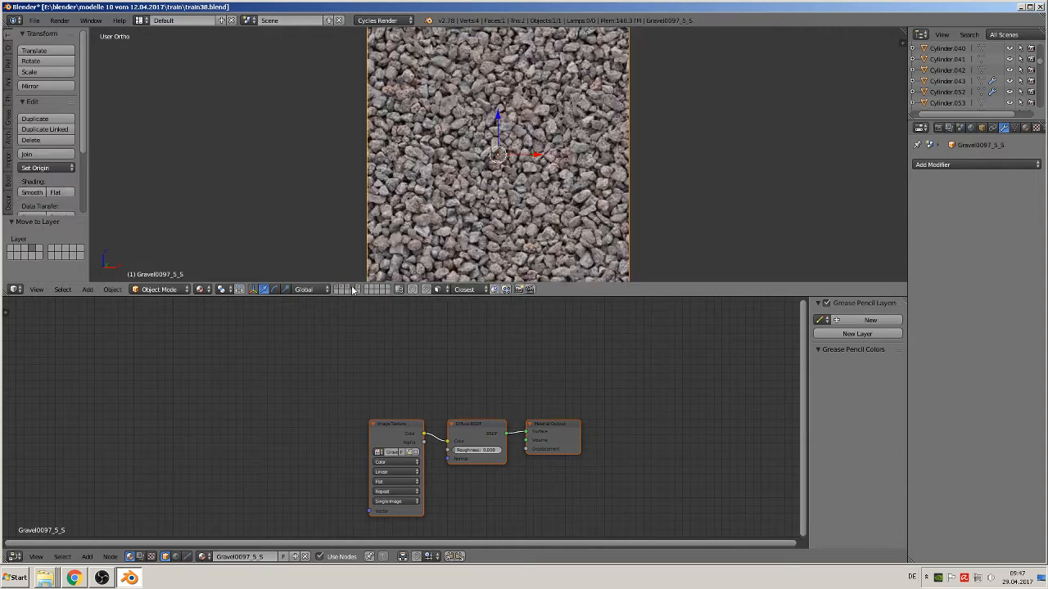
Step: Enlarge the 3D viewport at the expense of the node editor to get more working room around the gravel plane
scroll(436, 240, down, 3)
scroll(545, 173, up, 8)
scroll(544, 174, up, 2)
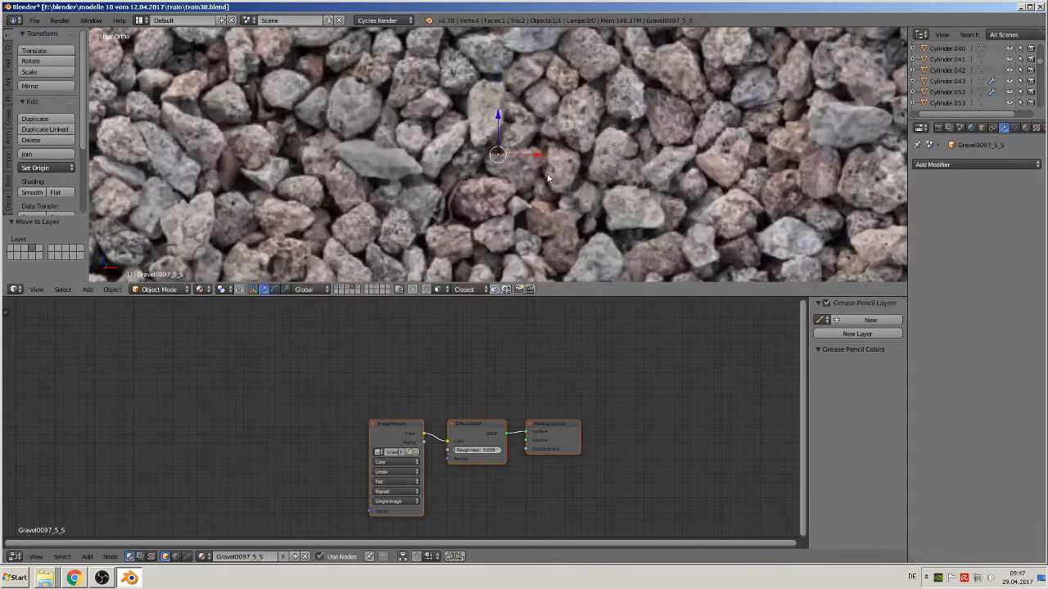
scroll(547, 176, down, 1)
drag(563, 298, 562, 491)
scroll(445, 266, down, 2)
scroll(445, 266, up, 1)
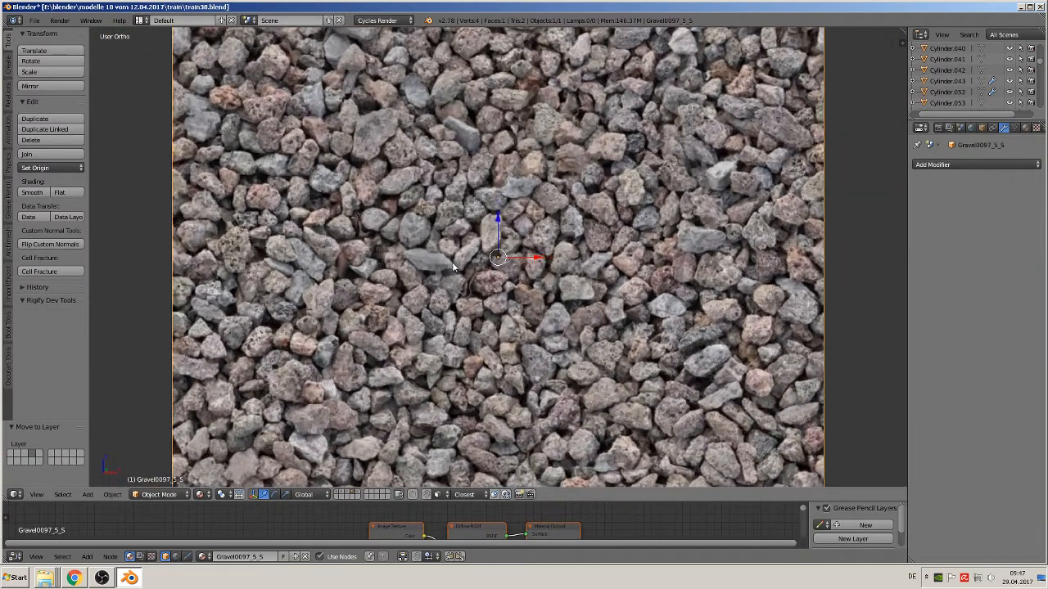
Step: Deselect everything, place the 3D cursor near the middle of the gravel image and add a mesh cube there
key(a)
click(482, 240)
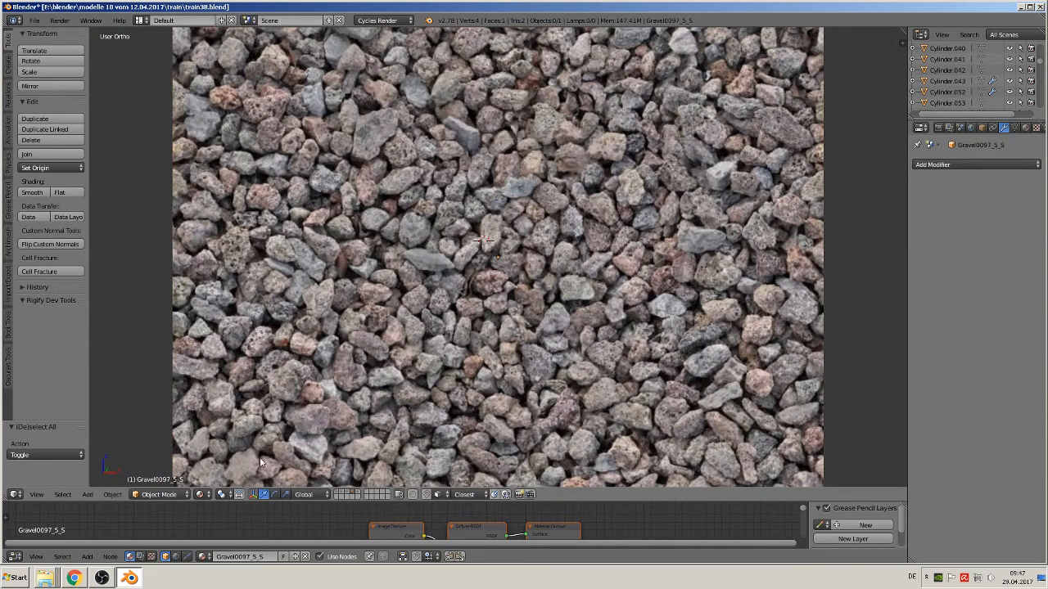
click(87, 495)
mouse_move(102, 481)
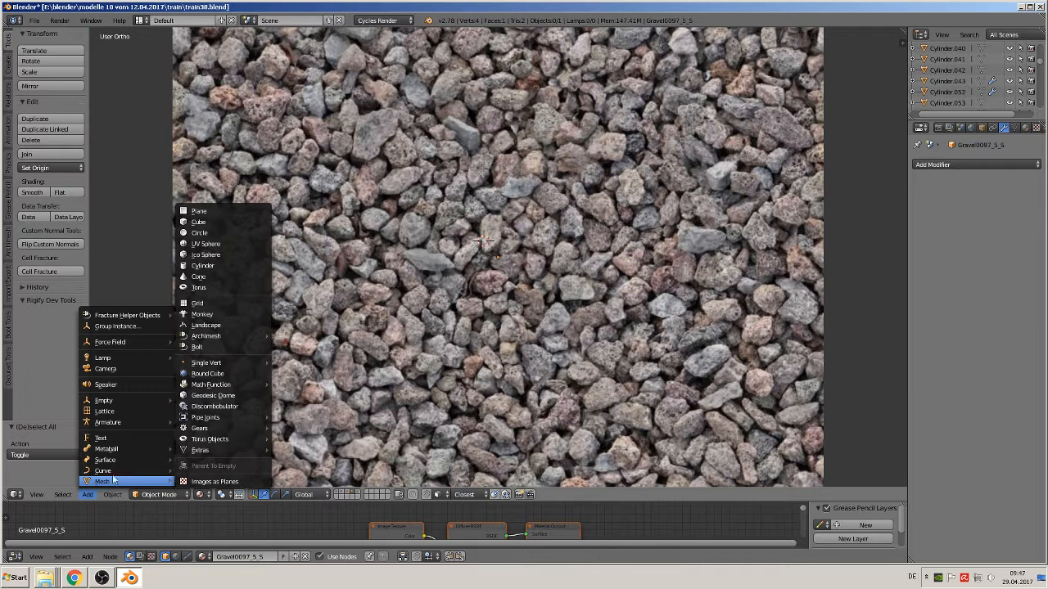
click(249, 223)
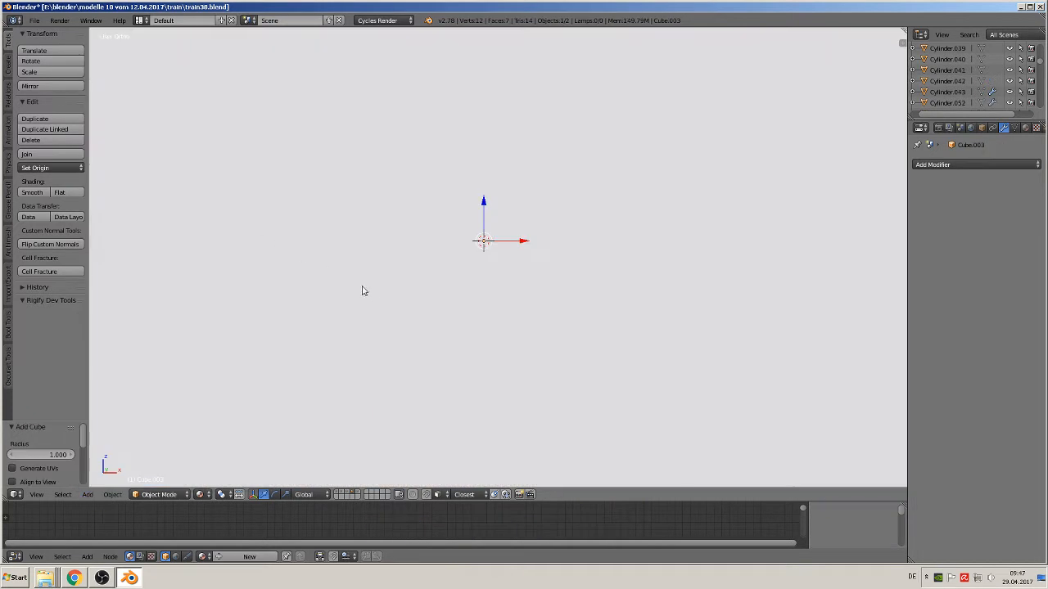
Step: Flatten the cube along the Z axis and scale it along Y by about 0.196 to form a narrow block
scroll(494, 353, down, 4)
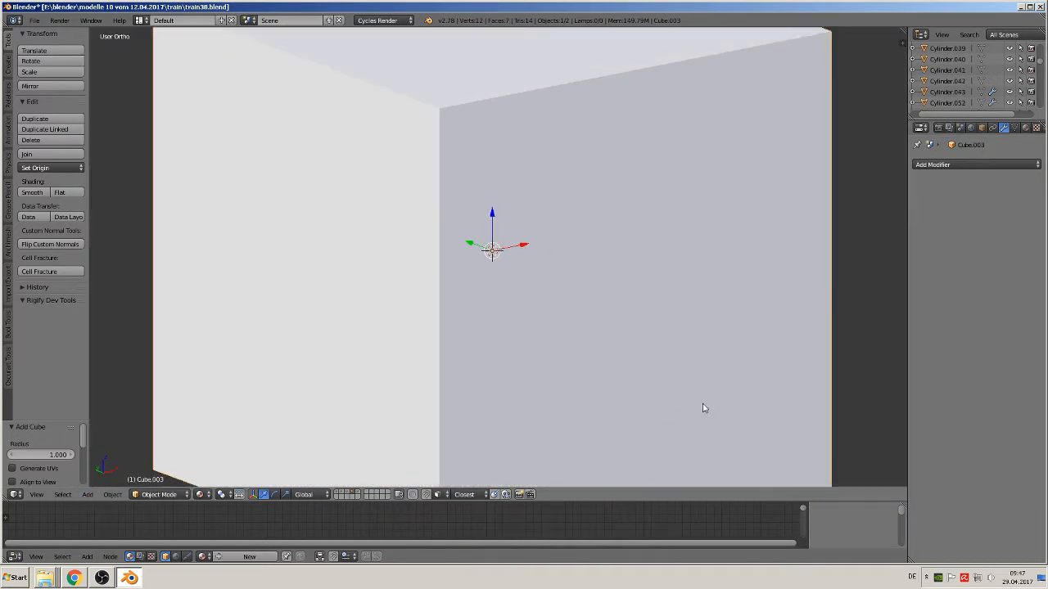
key(s)
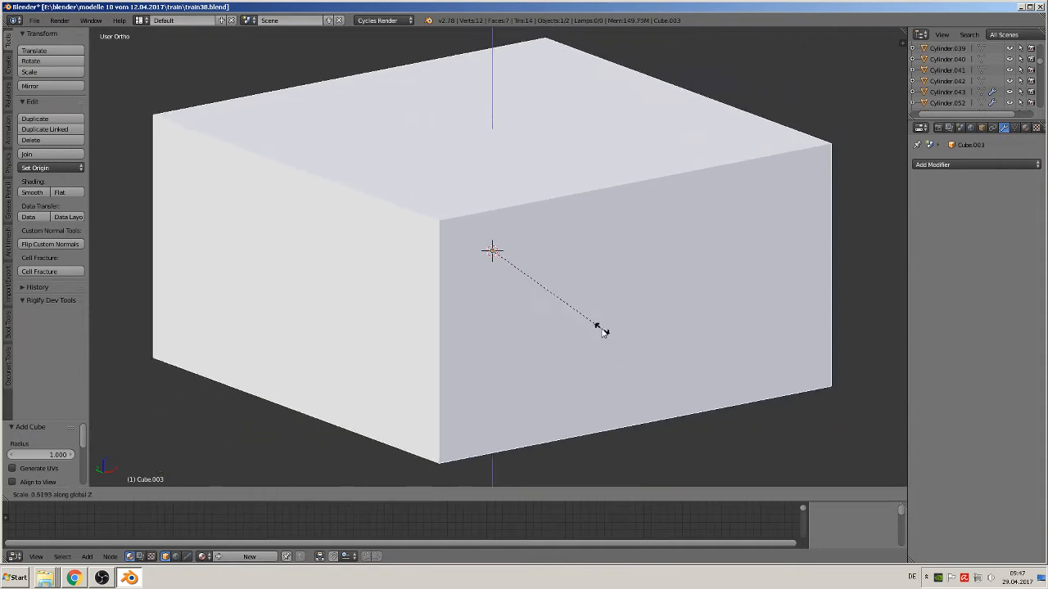
click(560, 301)
key(a)
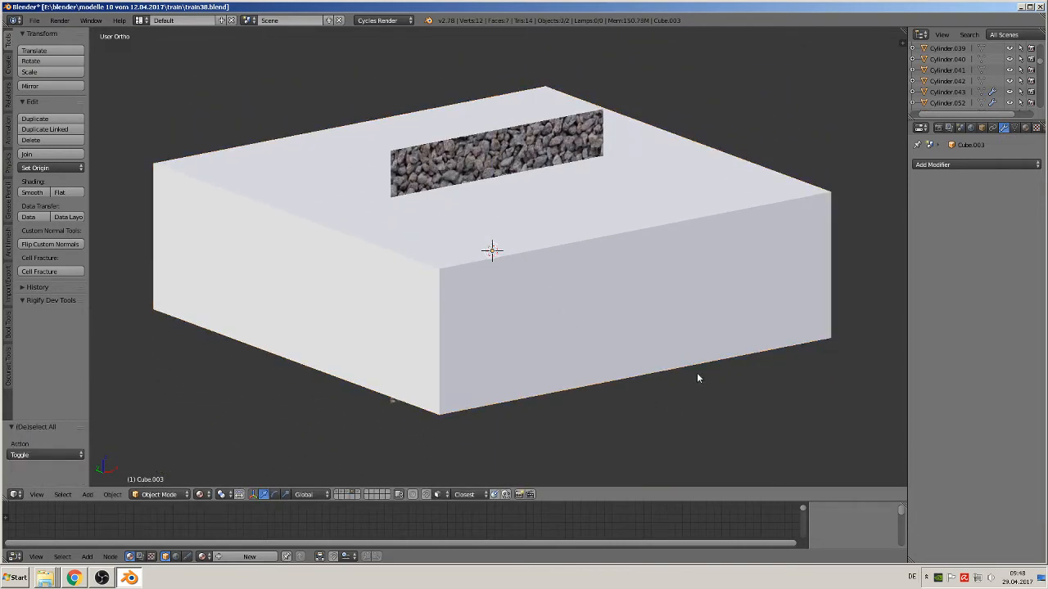
right_click(668, 357)
key(s)
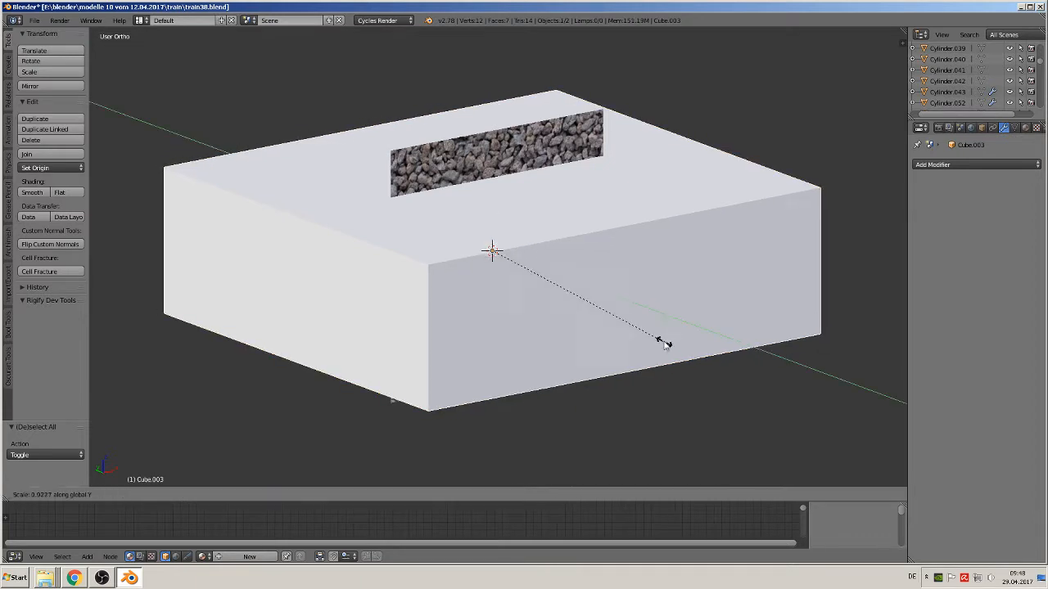
click(517, 288)
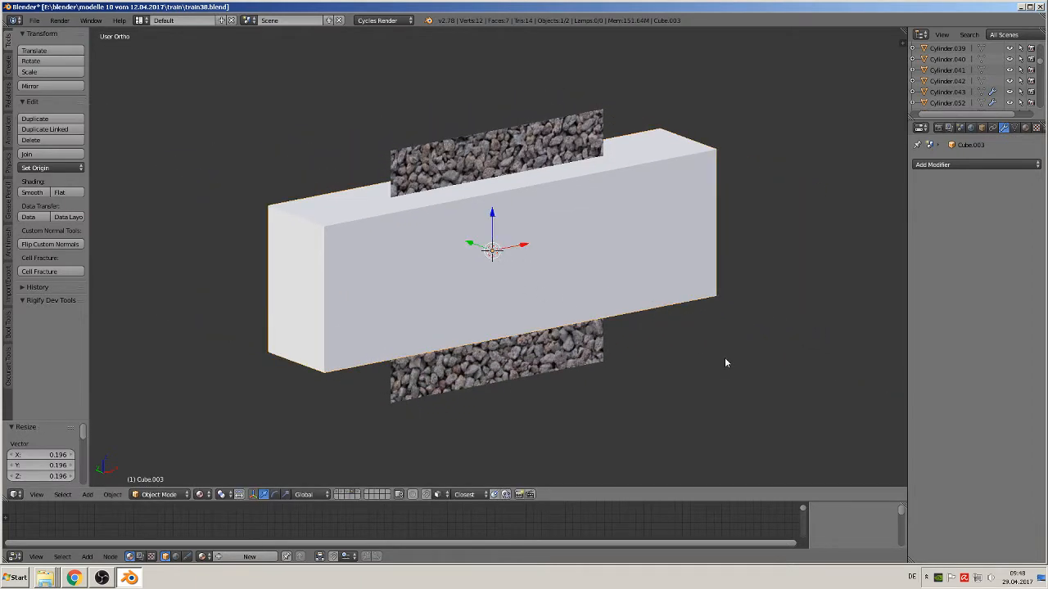
Step: Shrink the block uniformly by about 0.054 and move it about -0.106 along Y, in front of the gravel image
key(s)
click(498, 266)
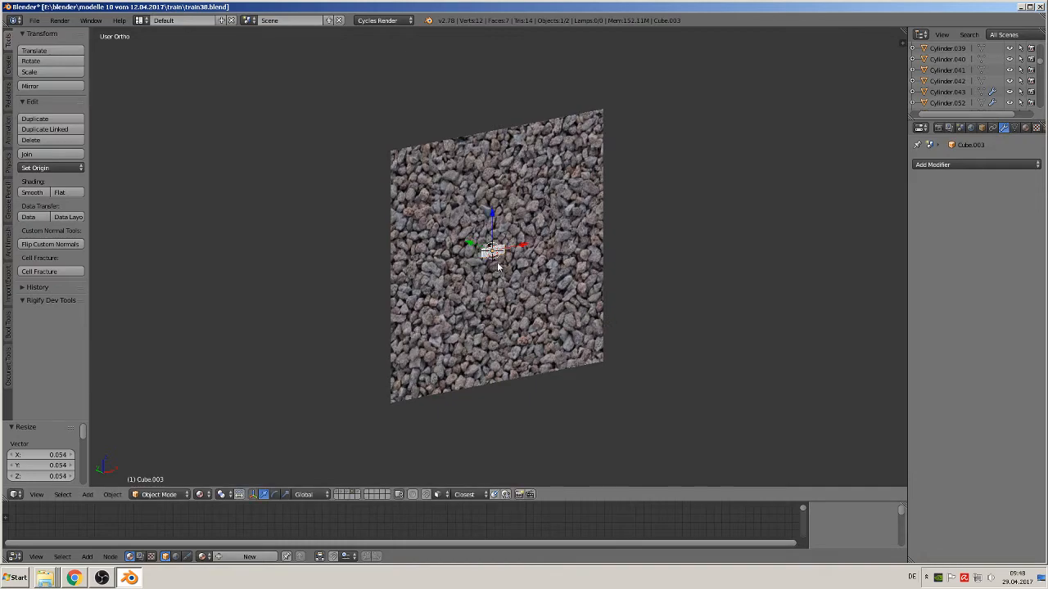
scroll(453, 228, up, 4)
drag(464, 236, 488, 240)
scroll(614, 328, up, 8)
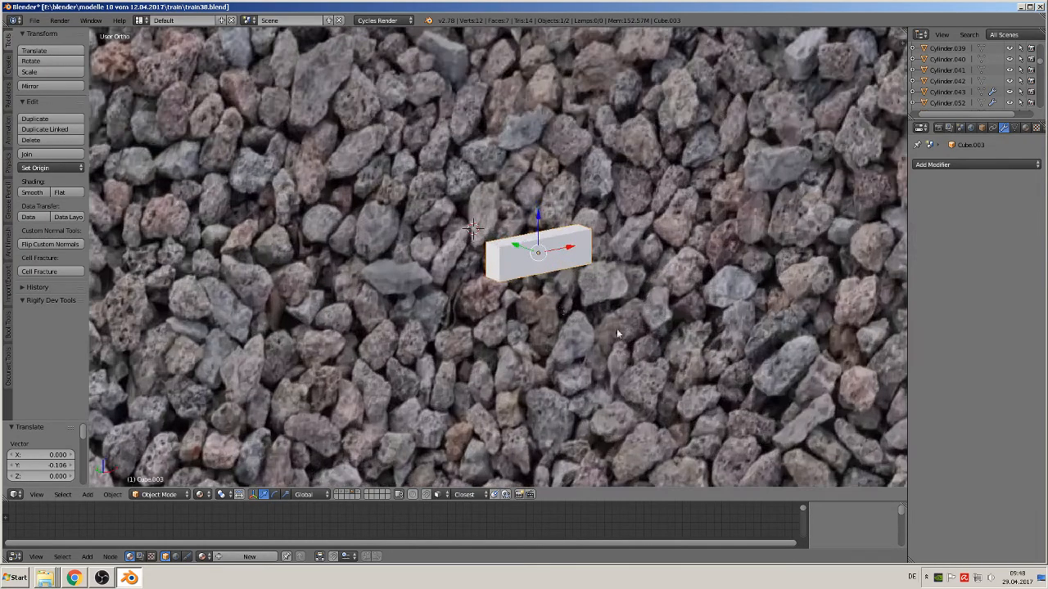
Step: Shorten the block along the X axis by a factor of about 0.477 to match the size of a single stone
key(s)
key(x)
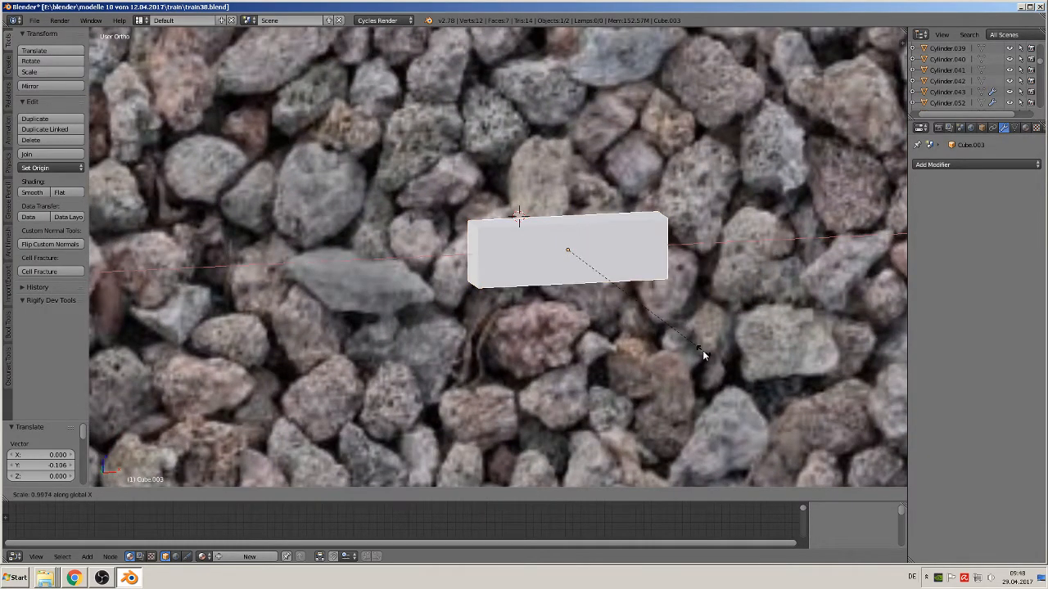
click(608, 320)
scroll(626, 325, up, 2)
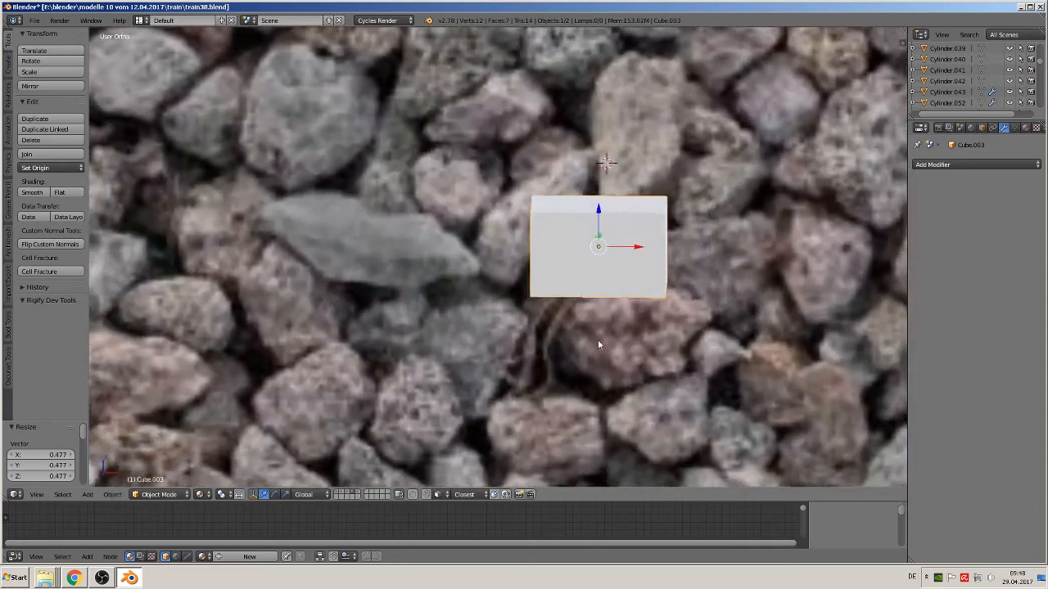
middle_drag(598, 340, 576, 343)
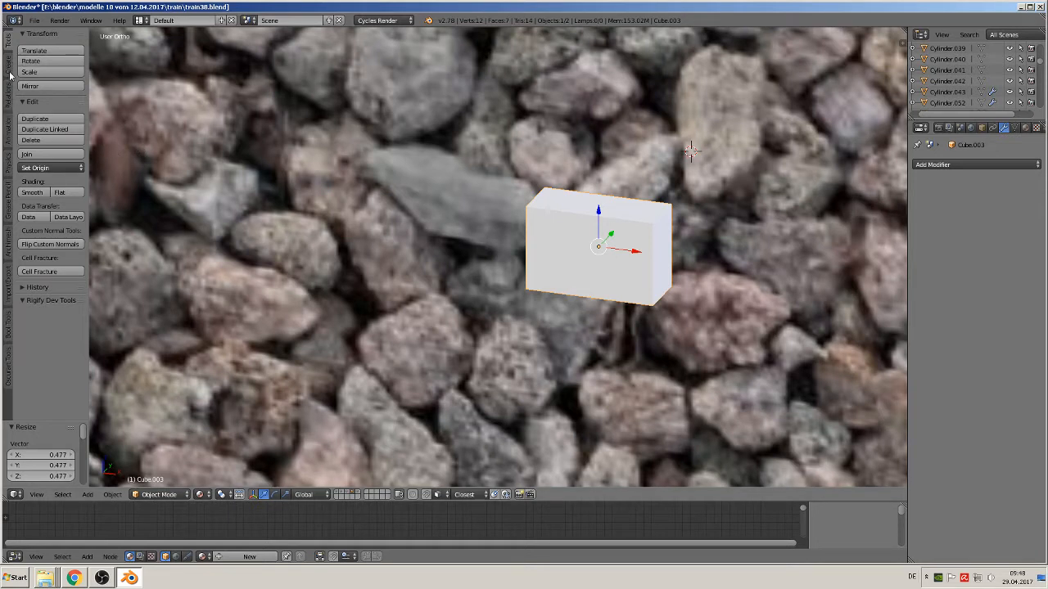
Step: Enter edit mode and subdivide the whole block twice, using one cut each time
key(Tab)
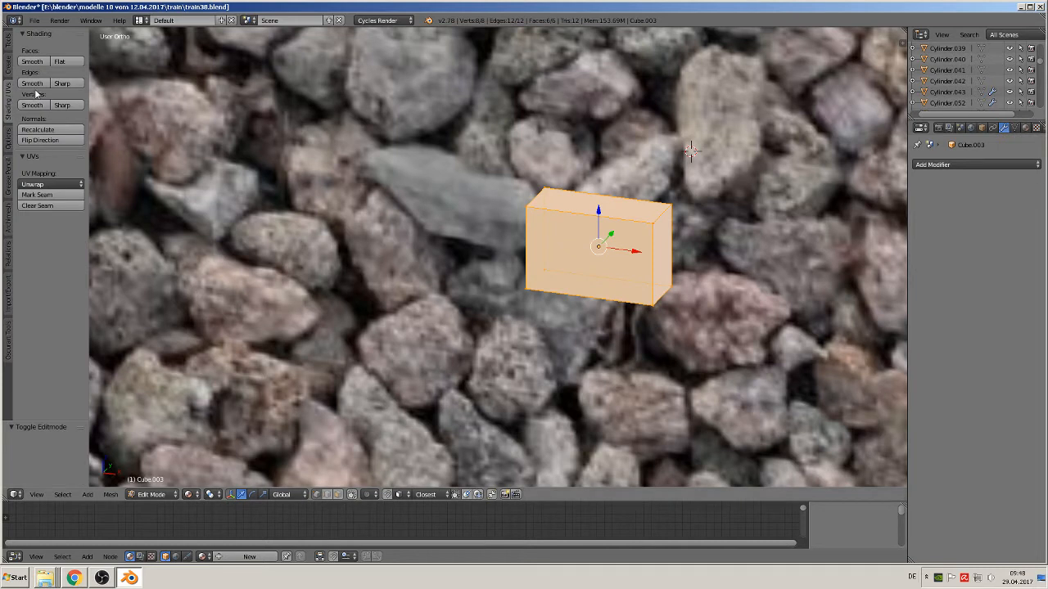
click(7, 38)
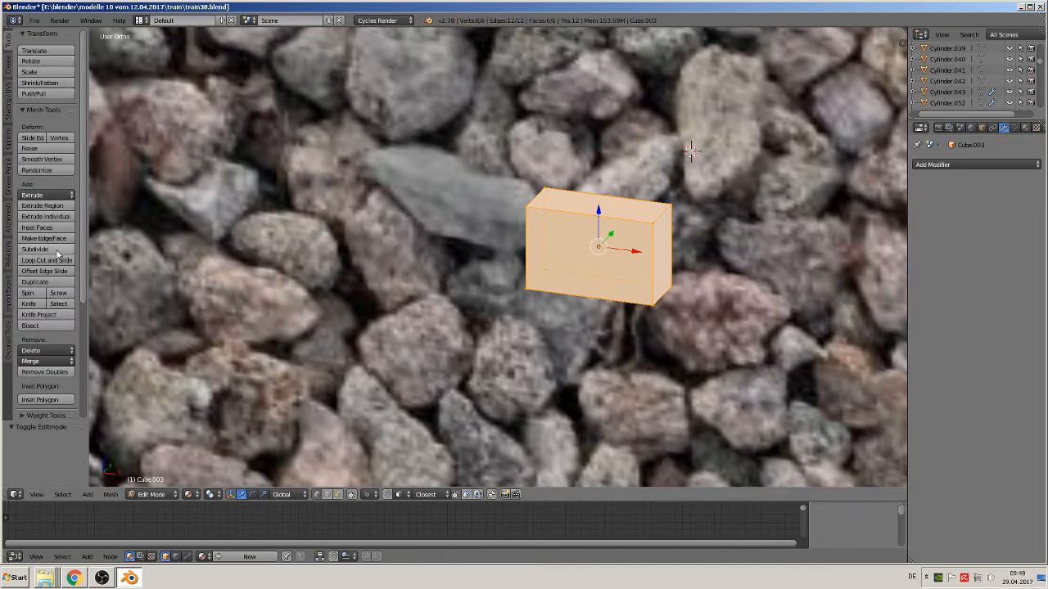
click(56, 251)
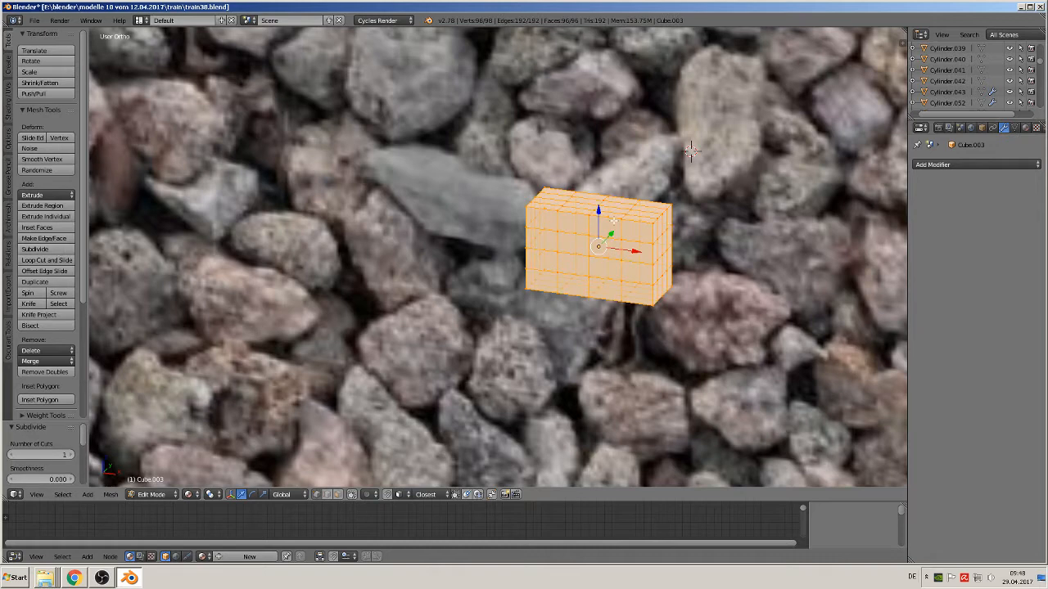
scroll(606, 227, up, 2)
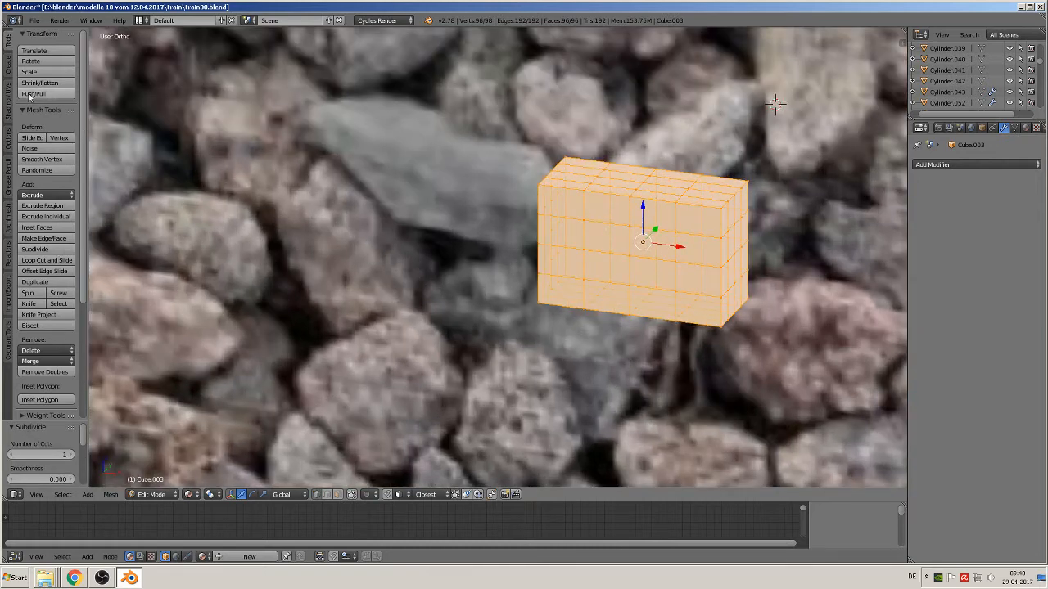
Step: Randomize the block's vertices twice with an amount of 0.100 and return to object mode
click(40, 170)
click(39, 169)
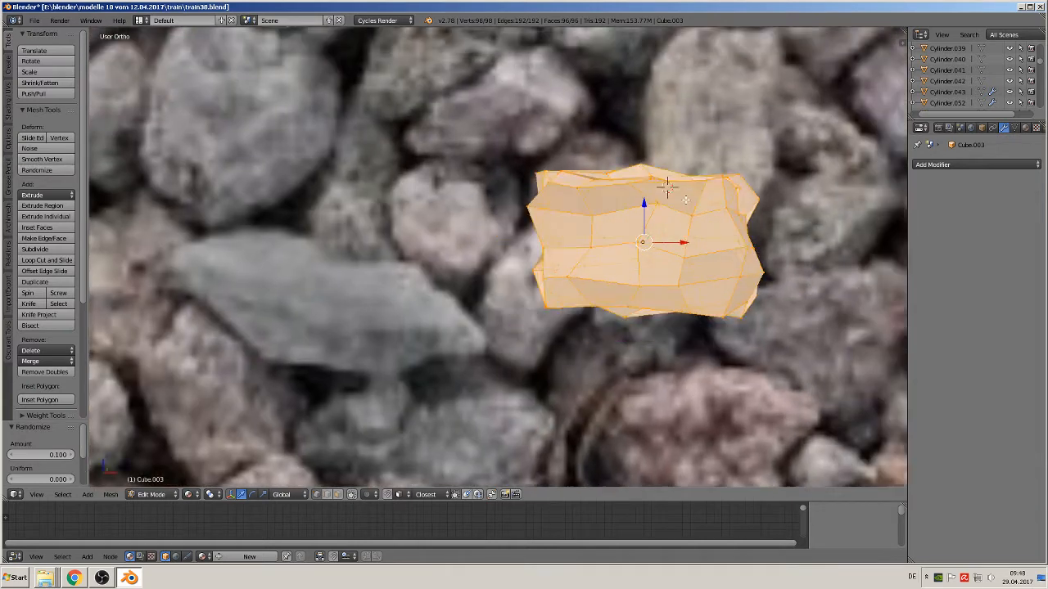
middle_drag(686, 200, 690, 203)
key(Tab)
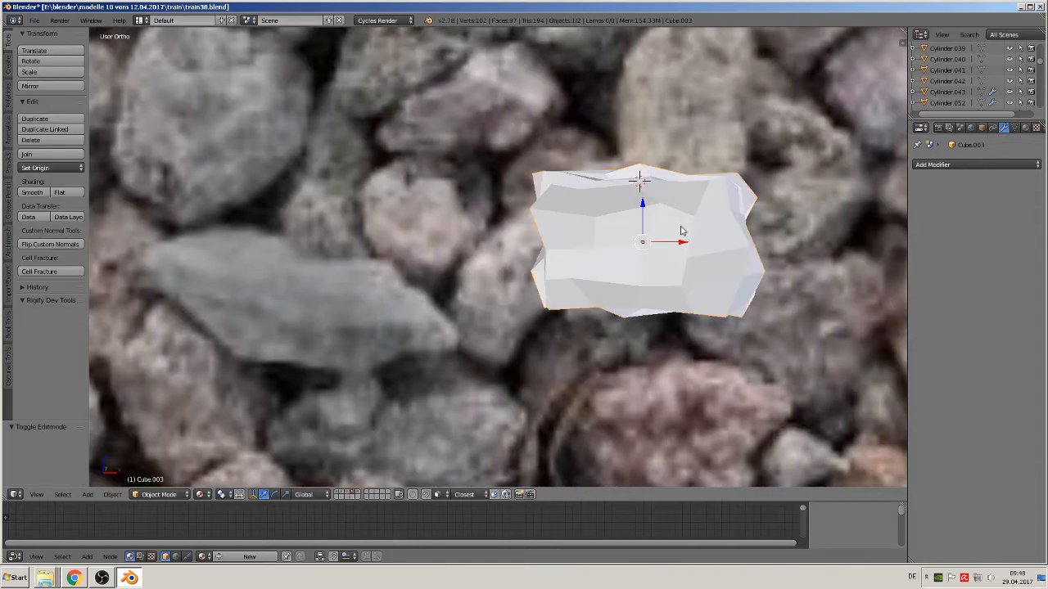
Step: Apply smooth shading to the randomized stone
middle_drag(695, 250, 731, 251)
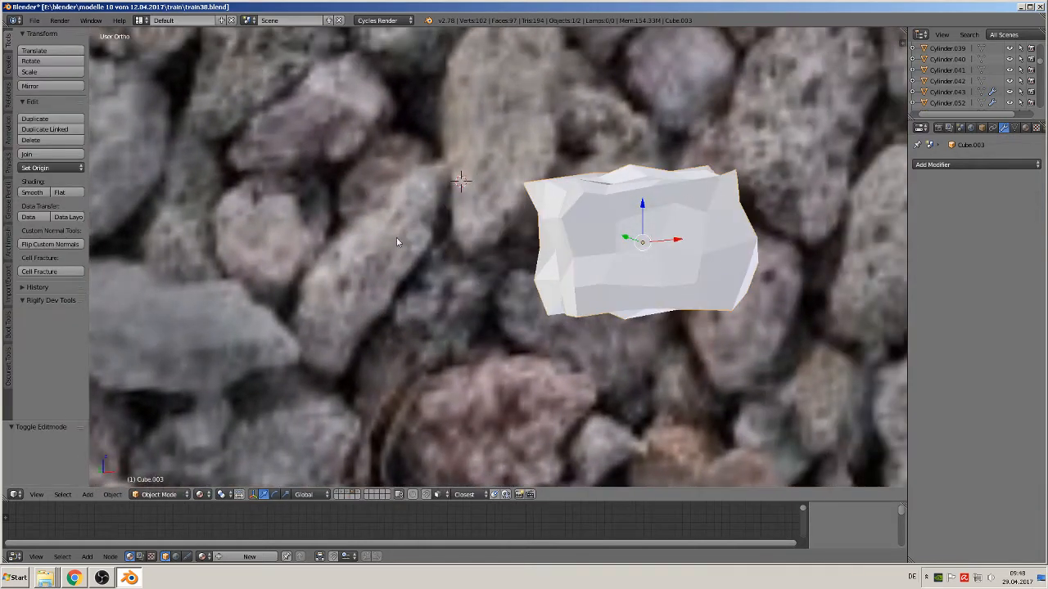
click(33, 192)
middle_drag(573, 206, 556, 219)
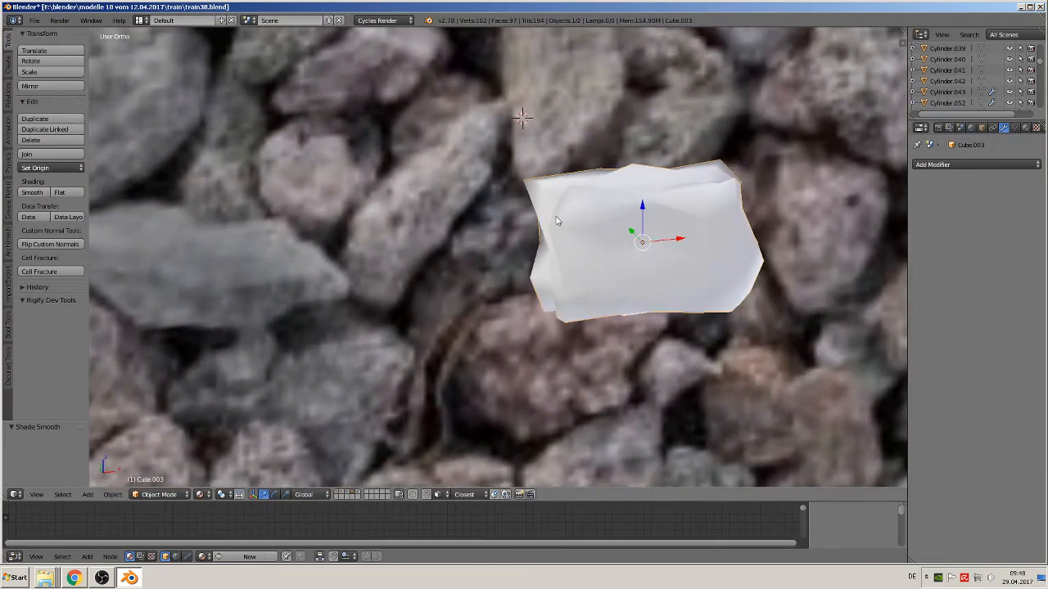
Step: Try roughening the stone further in edit mode by randomizing its vertices four more times with an amount of 0.100
key(Tab)
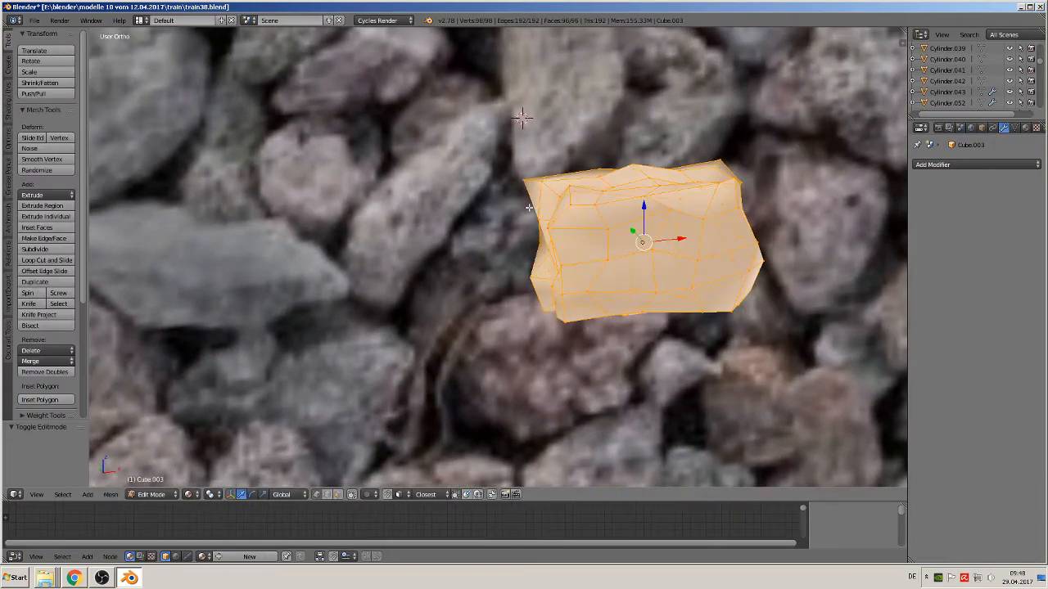
click(52, 170)
click(52, 171)
click(52, 170)
click(51, 171)
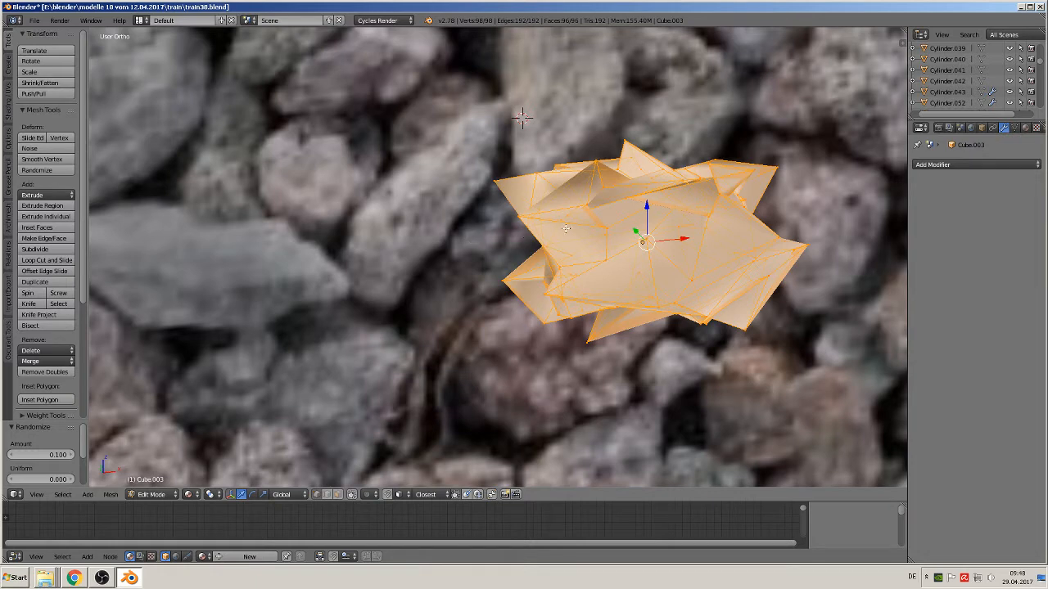
Step: Undo the four extra vertex randomizations on the stone
key(ctrl+z)
key(ctrl+z)
key(ctrl+z)
key(ctrl+z)
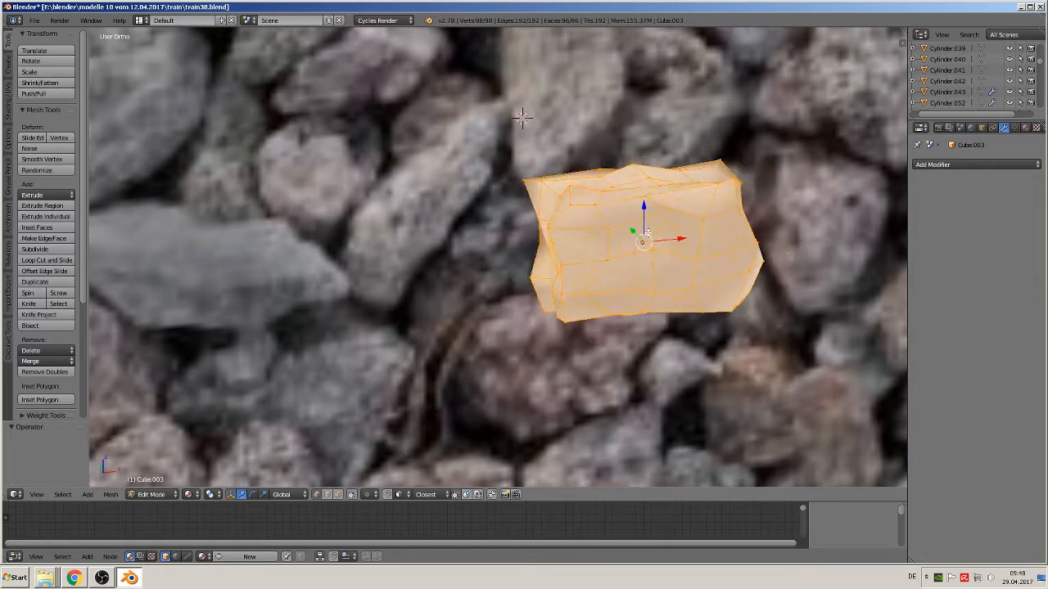
Step: Move the protruding vertex at the stone's upper right corner inward by about -0.003 along X
middle_drag(650, 237, 606, 236)
scroll(606, 236, up, 1)
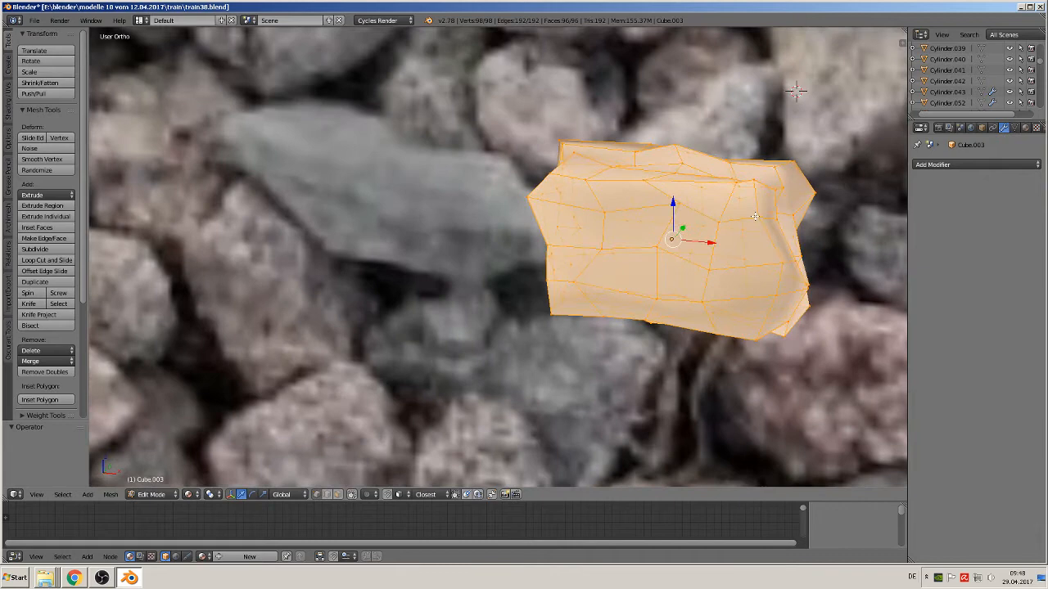
right_click(825, 185)
drag(858, 198, 845, 198)
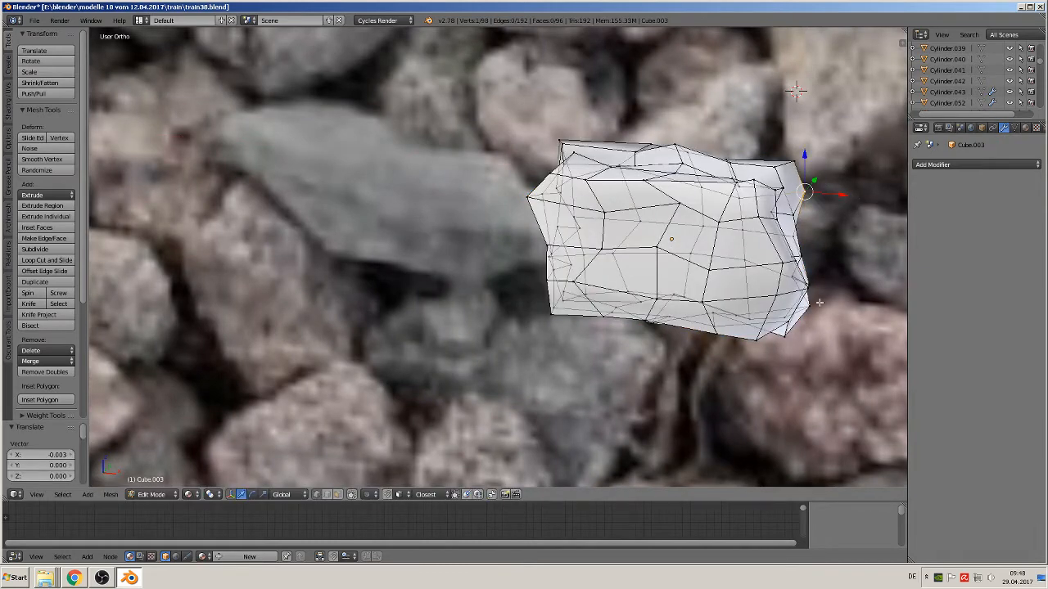
Step: Pull the stone's upper left corner vertex inward by about 0.010 along X, adjust its height along Z, and leave edit mode
middle_drag(819, 303, 754, 235)
right_click(537, 168)
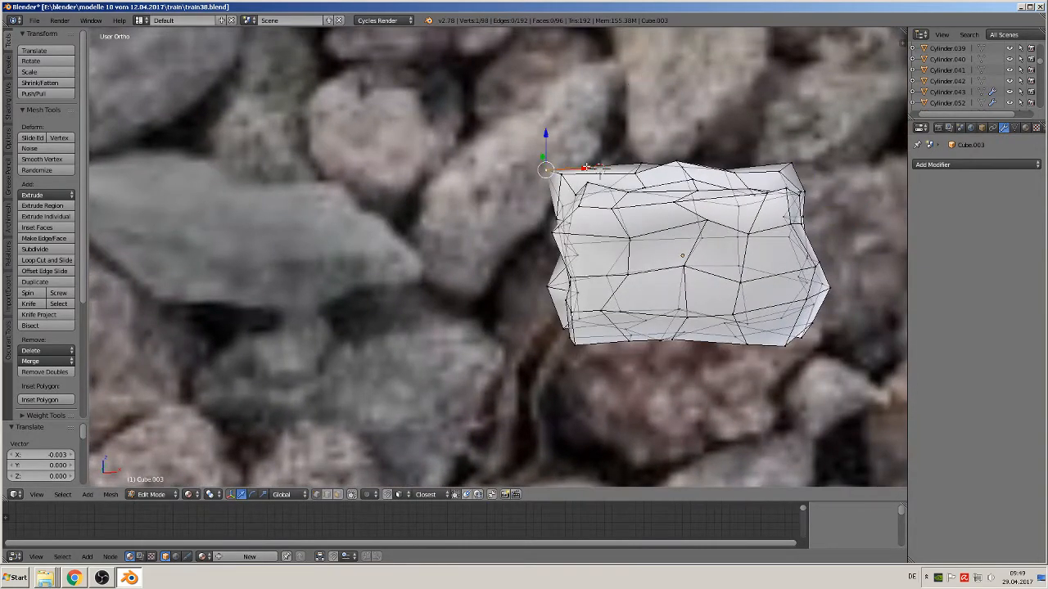
mouse_move(588, 168)
mouse_down()
mouse_move(624, 168)
mouse_move(602, 171)
mouse_up()
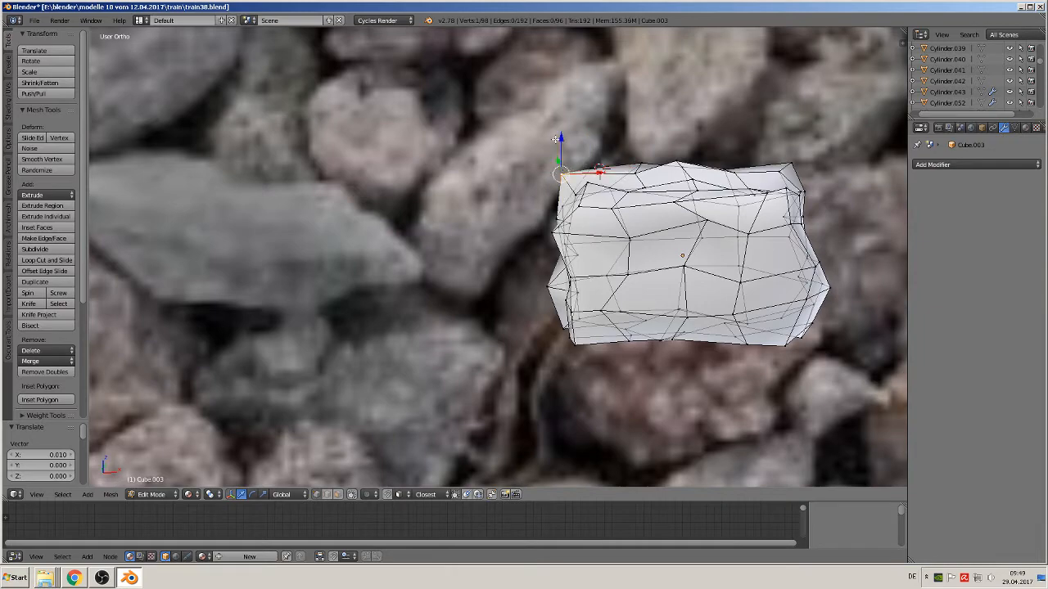
drag(556, 139, 564, 149)
middle_drag(643, 194, 630, 165)
key(Tab)
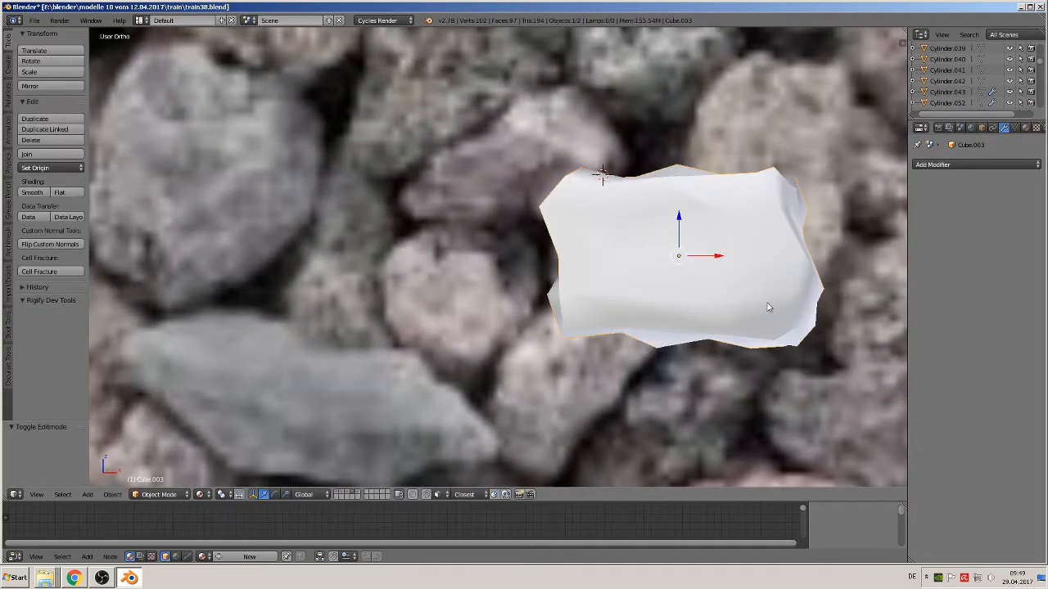
Step: Reposition a single vertex in the middle of the stone's narrow end face, and return to object mode
middle_drag(767, 302, 712, 246)
key(Tab)
right_click(695, 248)
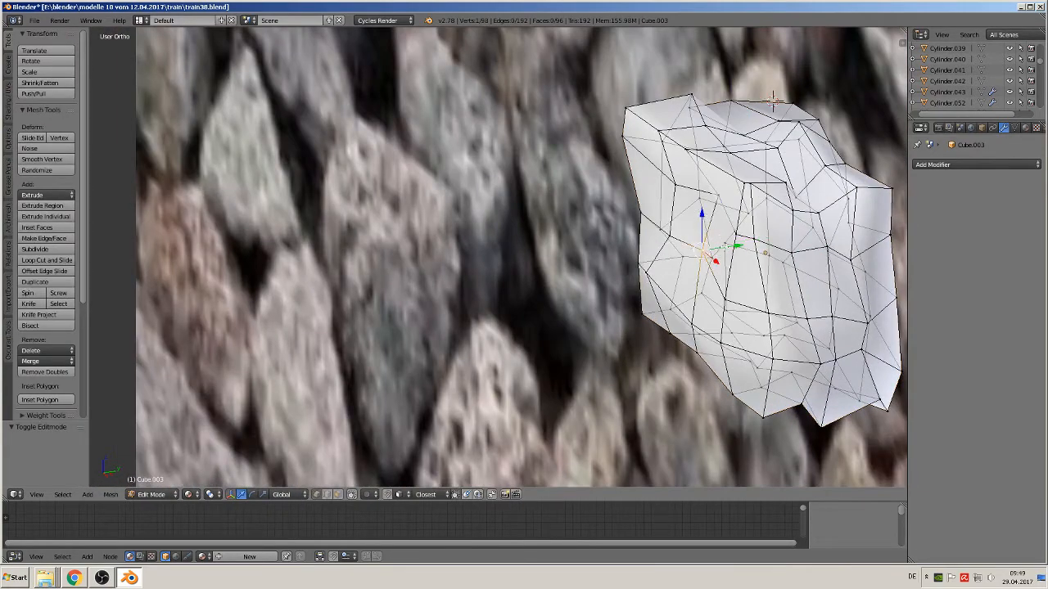
drag(724, 247, 699, 255)
key(Tab)
Step: Re-enter edit mode and raise a vertex near the stone's upper edge by about 0.003 along Z
middle_drag(709, 273, 711, 236)
key(Tab)
key(g)
click(761, 162)
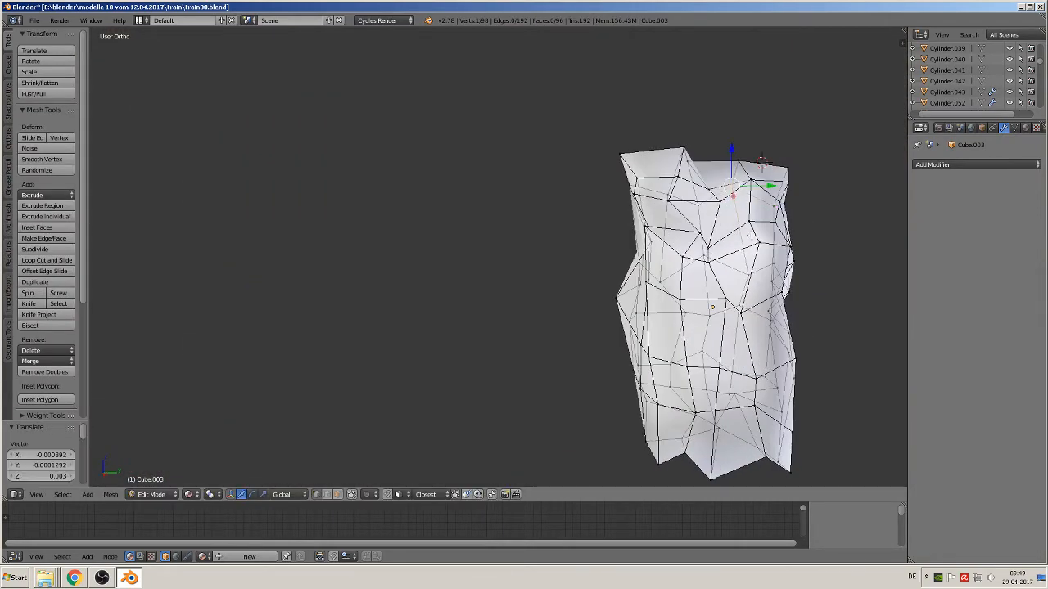
Step: Pull a vertex in the middle of the stone's long side inward along Y and return to object mode
middle_drag(762, 162, 787, 158)
right_click(793, 319)
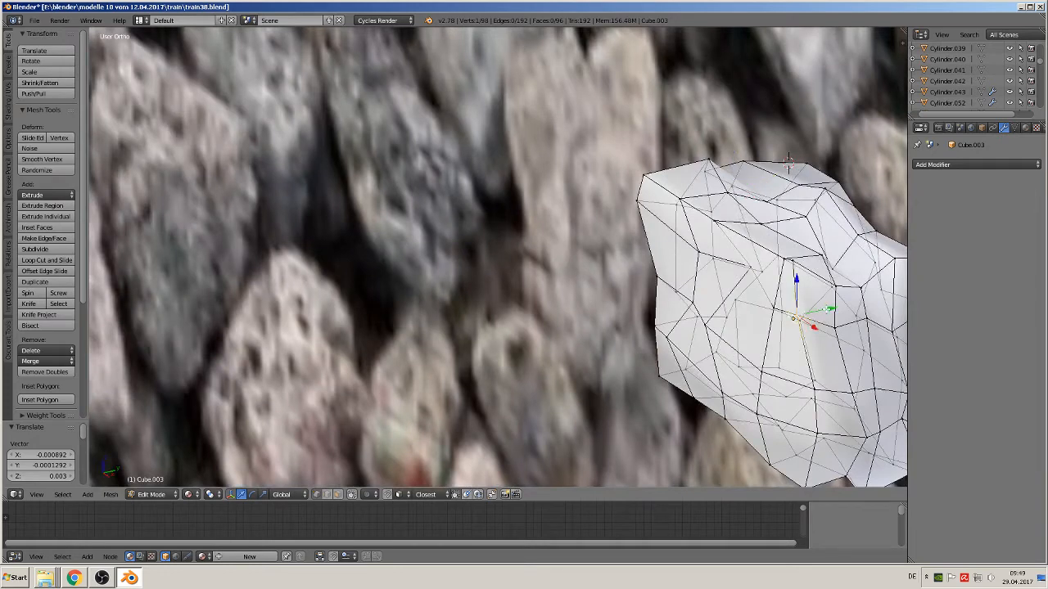
drag(827, 310, 791, 317)
key(Tab)
middle_drag(787, 318, 818, 324)
scroll(748, 335, down, 3)
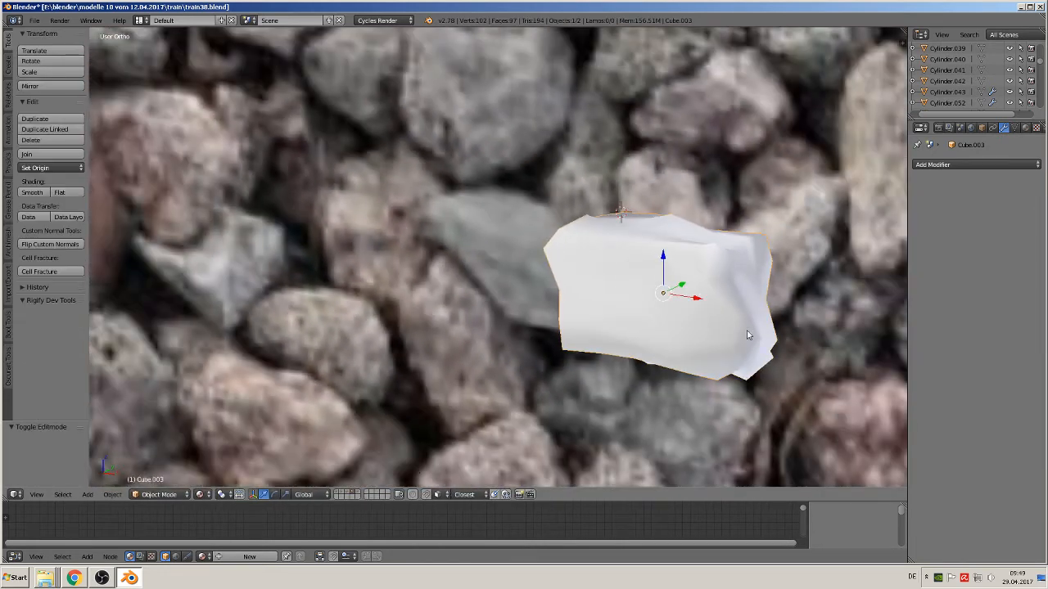
Step: Switch the 3D view's shading to Solid
click(200, 494)
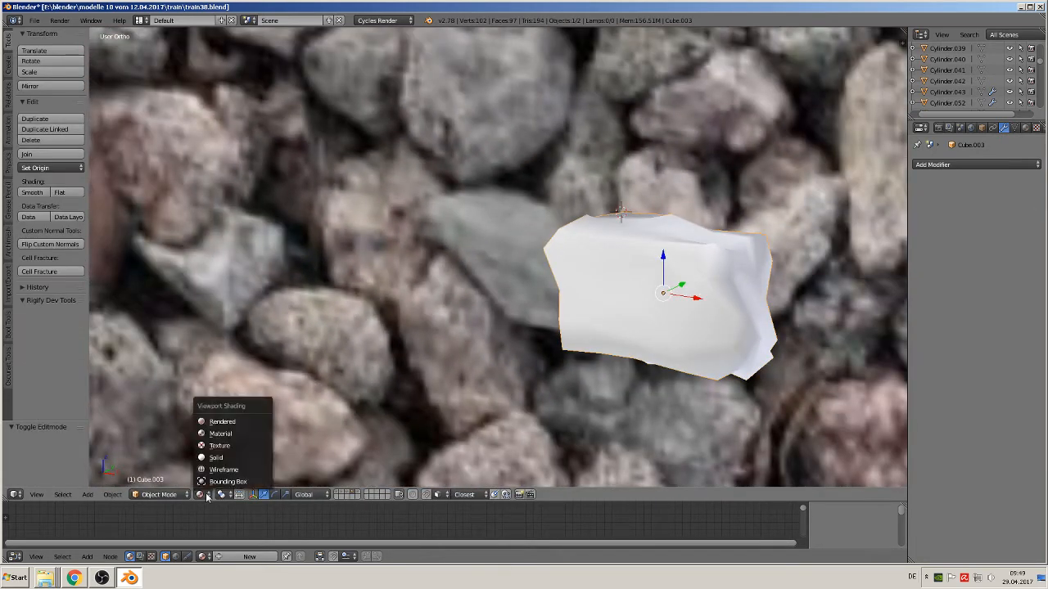
click(228, 452)
middle_drag(539, 329, 695, 310)
scroll(663, 328, up, 3)
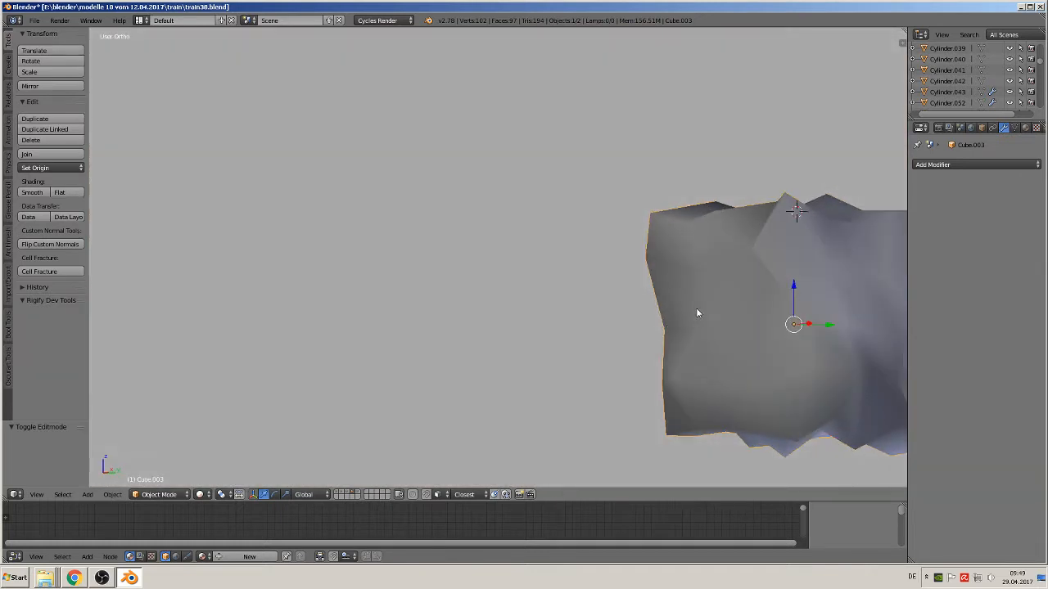
Step: Enter edit mode and move a vertex in the middle of the stone's end face by about -0.006 along Y
right_click(696, 309)
key(Tab)
key(Tab)
right_click(686, 289)
key(Tab)
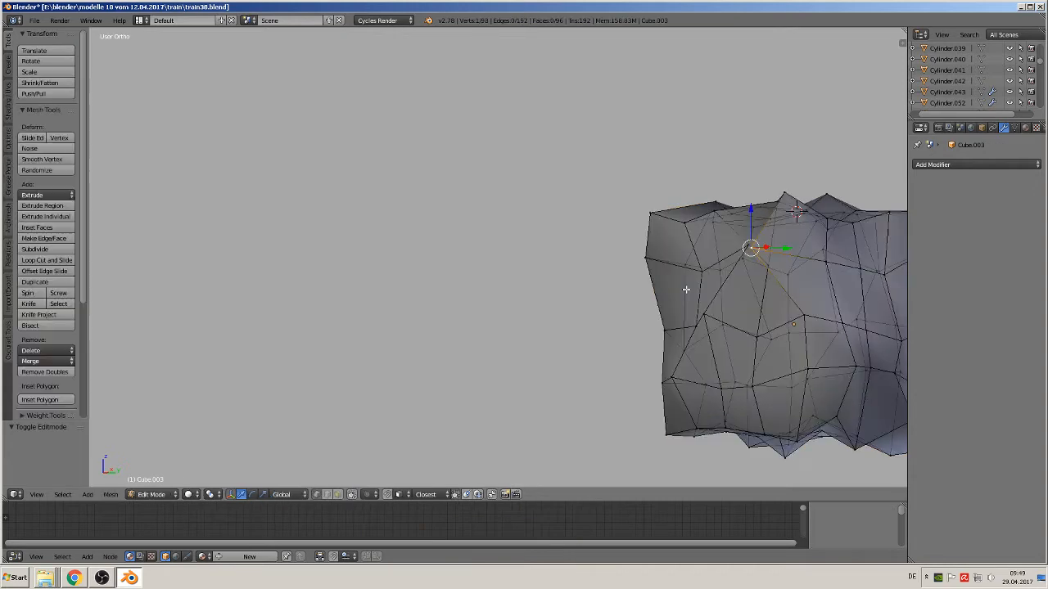
right_click(704, 315)
right_click(693, 325)
drag(725, 326, 724, 327)
middle_drag(724, 326, 732, 369)
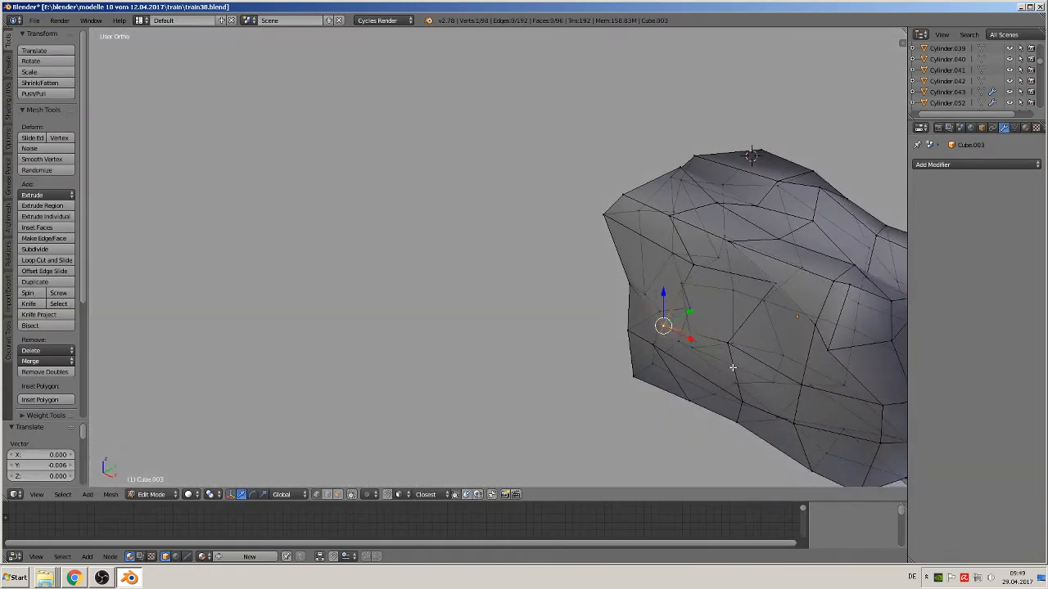
Step: Move a vertex on the stone's lower edge inward by about 0.004 along Y
right_click(736, 418)
drag(760, 409, 777, 393)
middle_drag(749, 401, 781, 393)
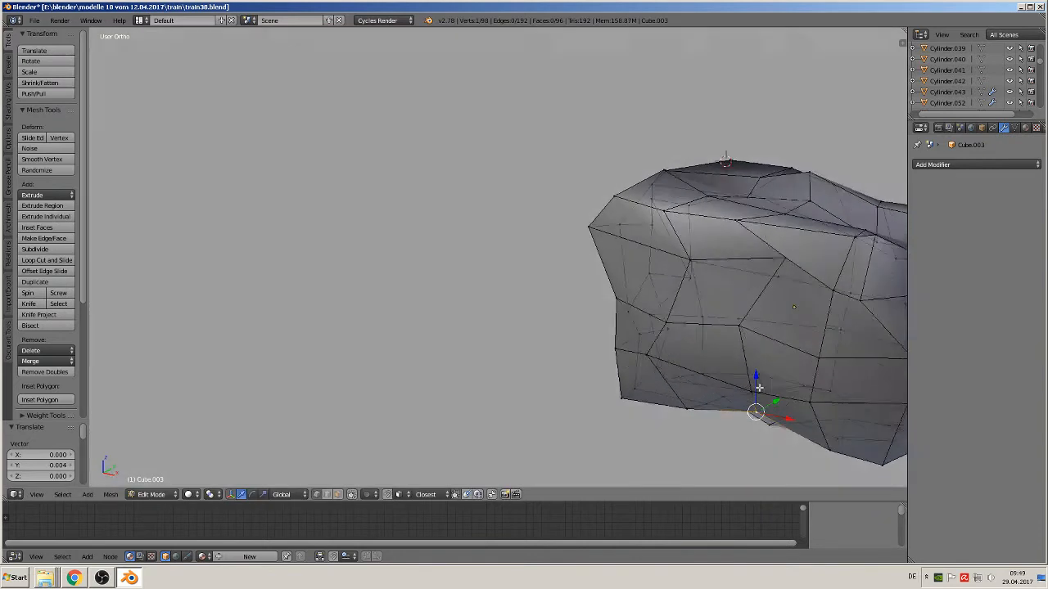
Step: Nudge the stone's lower left corner vertex slightly and pull the protruding vertex near the upper left corner inward by about 0.004 along X
right_click(623, 393)
drag(633, 390, 633, 391)
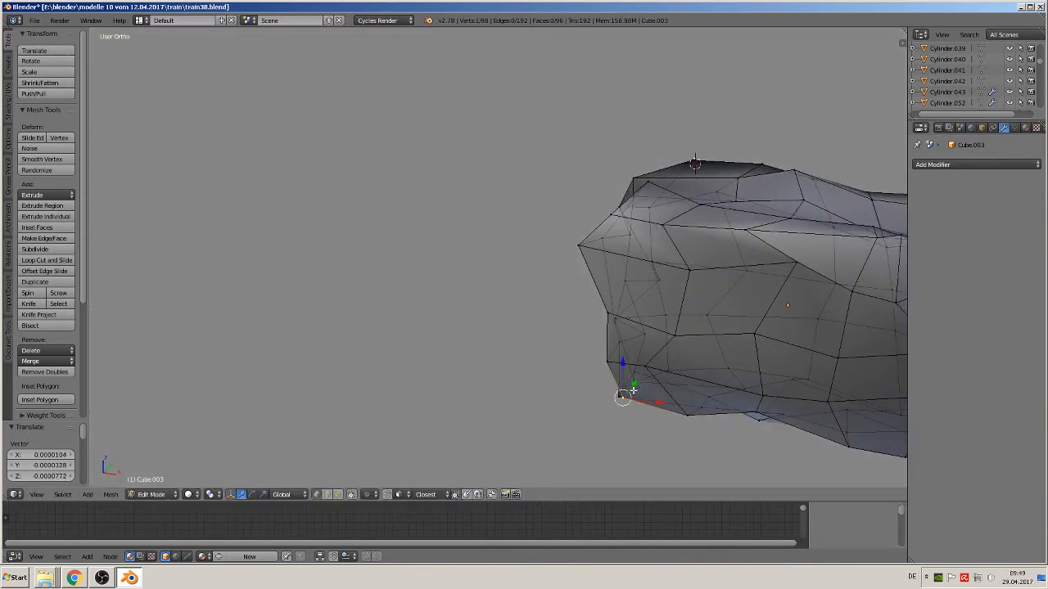
right_click(583, 251)
drag(602, 248, 627, 251)
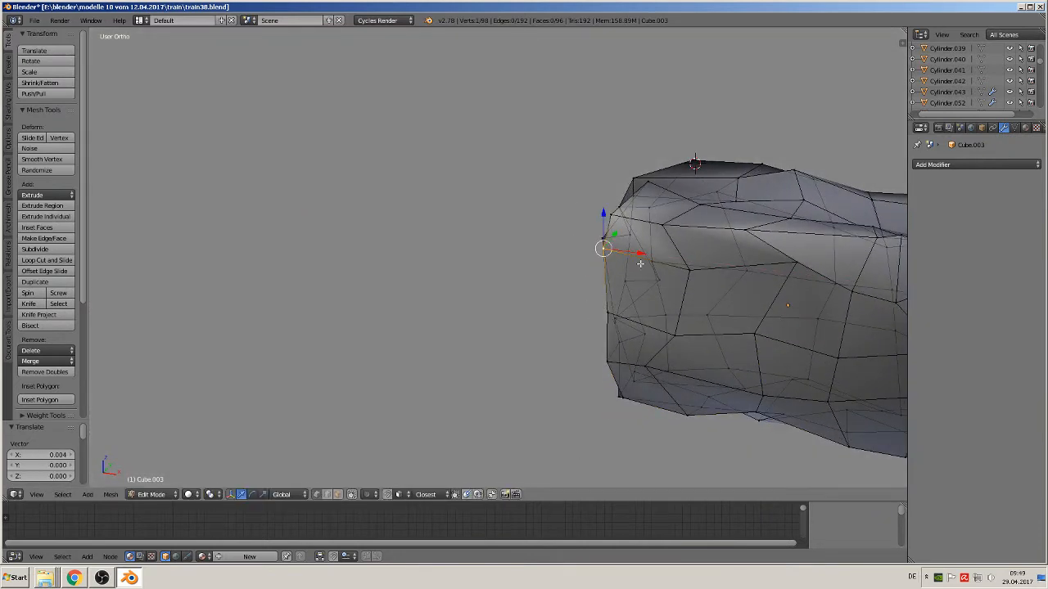
Step: Pull two protruding vertices on the stone's opposite end inward along X, the second by about -0.007
middle_drag(641, 261, 788, 301)
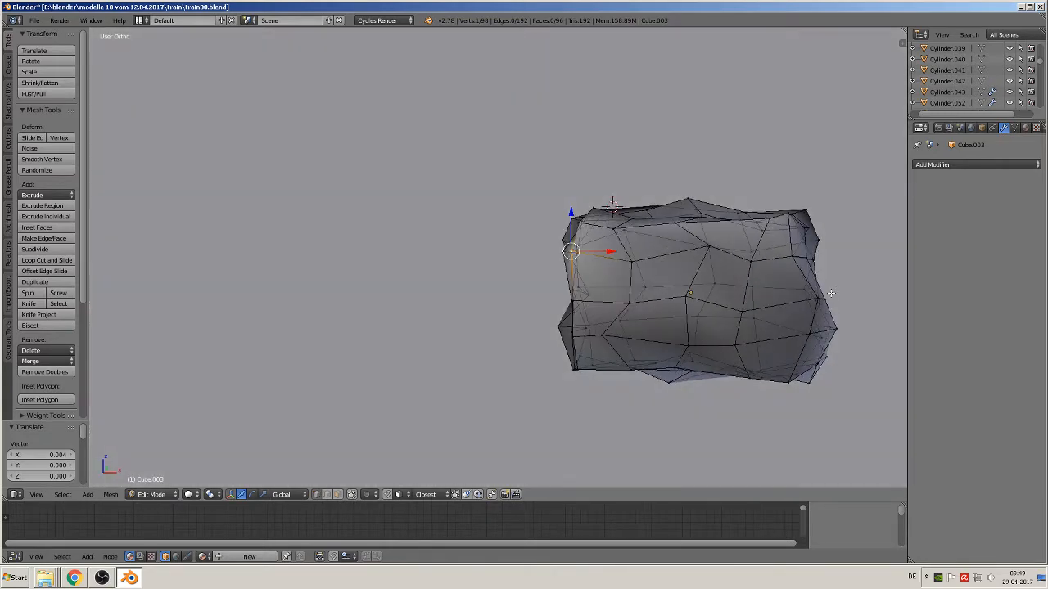
right_click(819, 298)
drag(841, 308, 835, 305)
middle_drag(827, 319, 784, 302)
right_click(880, 205)
drag(907, 217, 889, 208)
Step: Move the stone's upper left corner vertex inward along X and leave edit mode
right_click(773, 121)
right_click(664, 141)
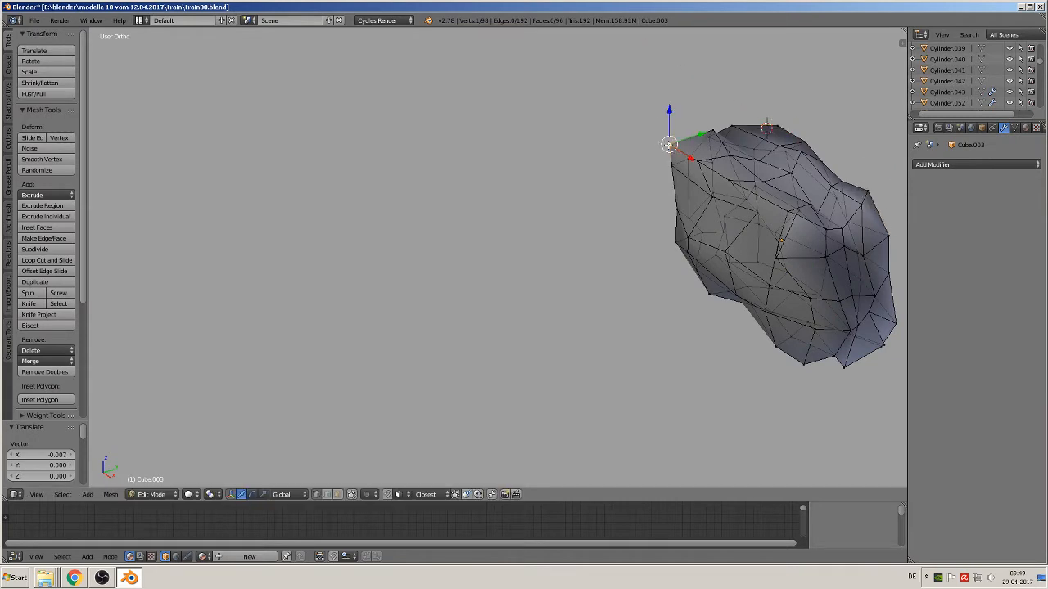
drag(693, 155, 703, 166)
key(Tab)
Step: Duplicate the finished stone and offset the copy by about 0.121 along X
middle_drag(764, 252, 841, 239)
scroll(823, 258, down, 2)
middle_drag(706, 302, 576, 349)
scroll(745, 289, down, 2)
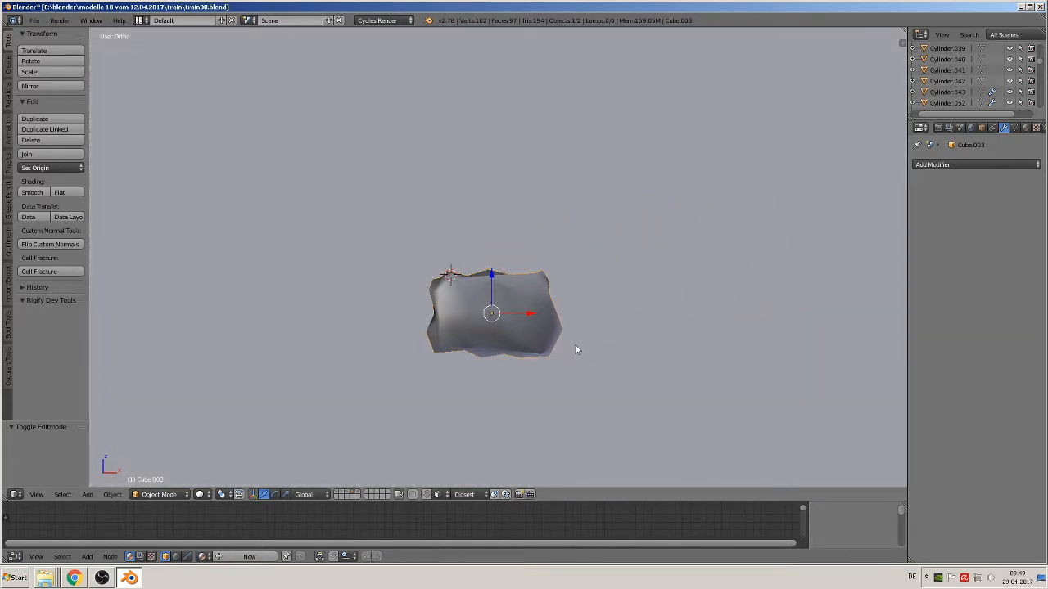
key(shift+d)
right_click(533, 328)
drag(530, 317, 785, 327)
Step: Enter edit mode on the copied stone and set proportional editing to Connected
scroll(760, 340, up, 1)
scroll(757, 344, up, 1)
shift+middle_drag(668, 367, 405, 254)
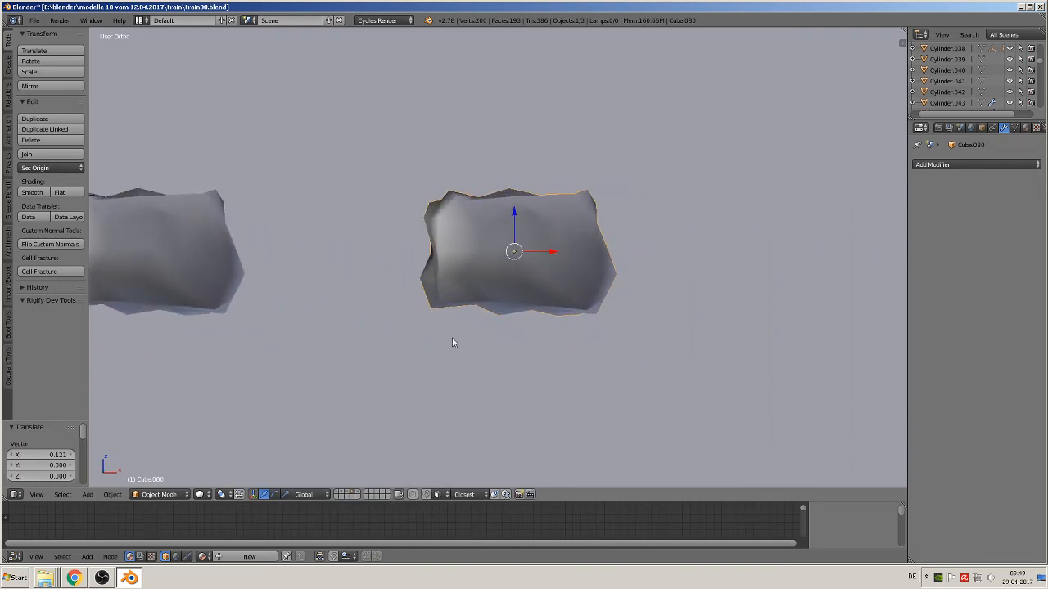
key(Tab)
click(370, 497)
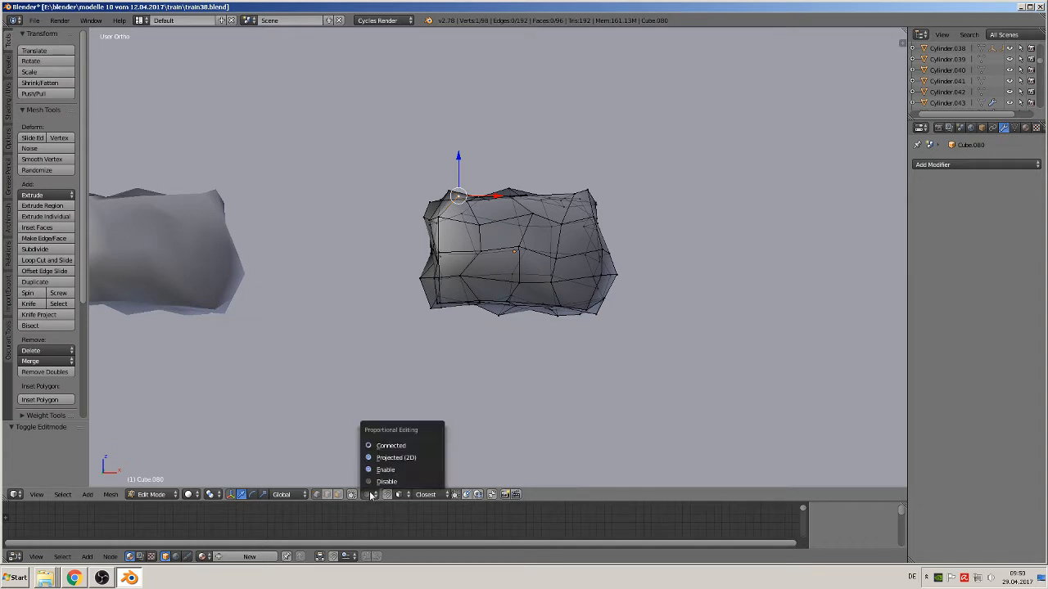
click(397, 445)
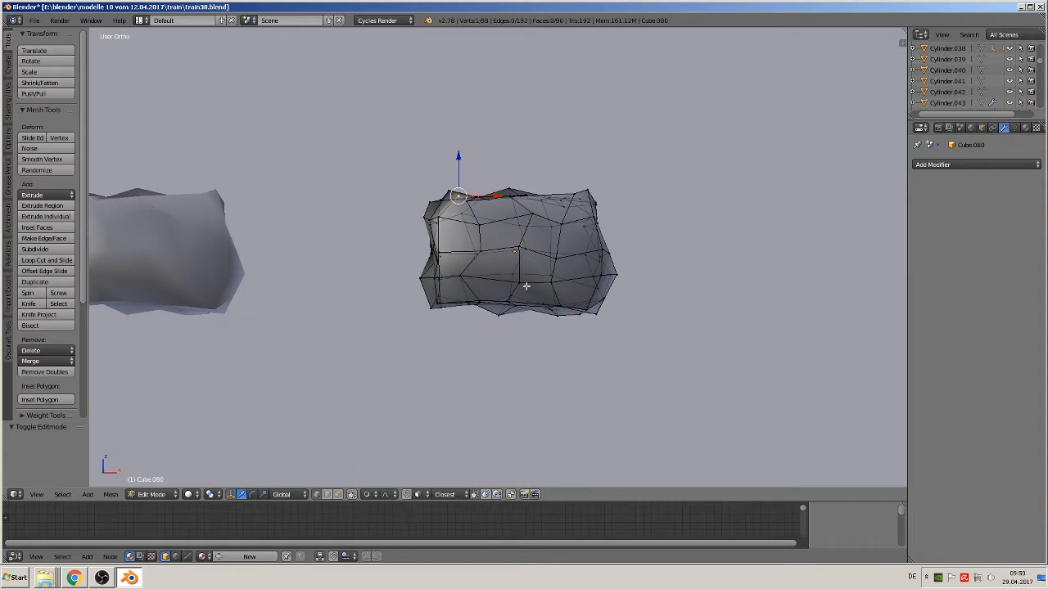
Step: Dent the middle of the copy's upper edge with proportional size 0.03, in two moves of about -0.008 and -0.009 along Z
right_click(509, 187)
key(g)
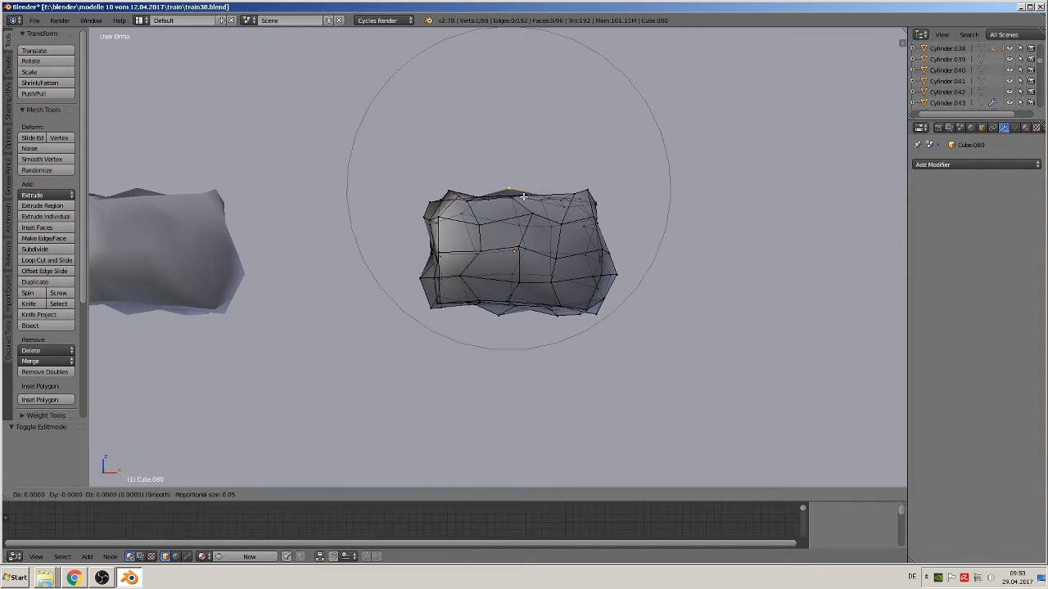
scroll(522, 209, down, 1)
scroll(521, 221, up, 5)
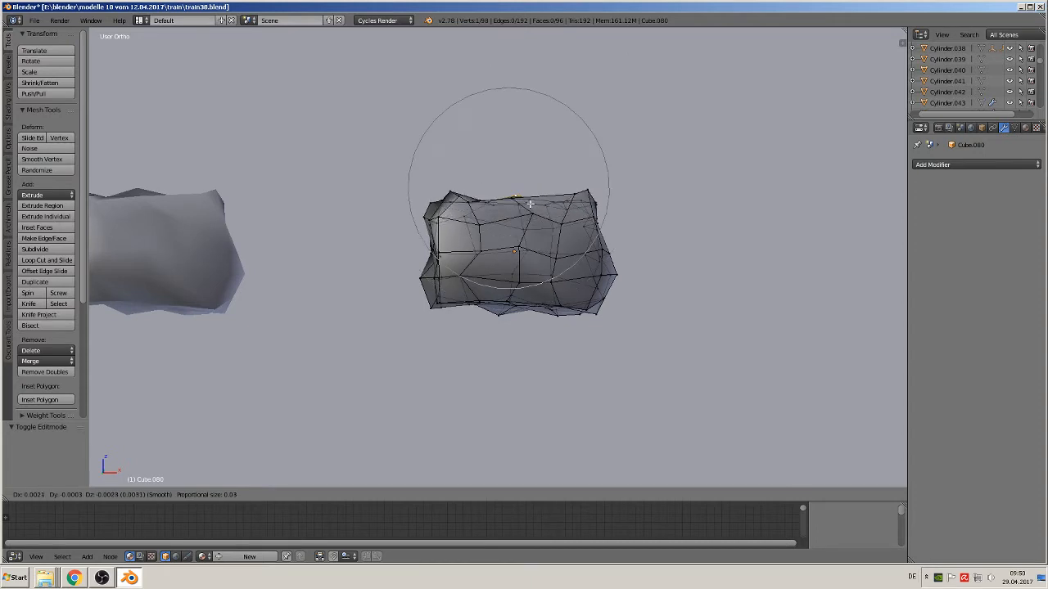
scroll(532, 213, up, 1)
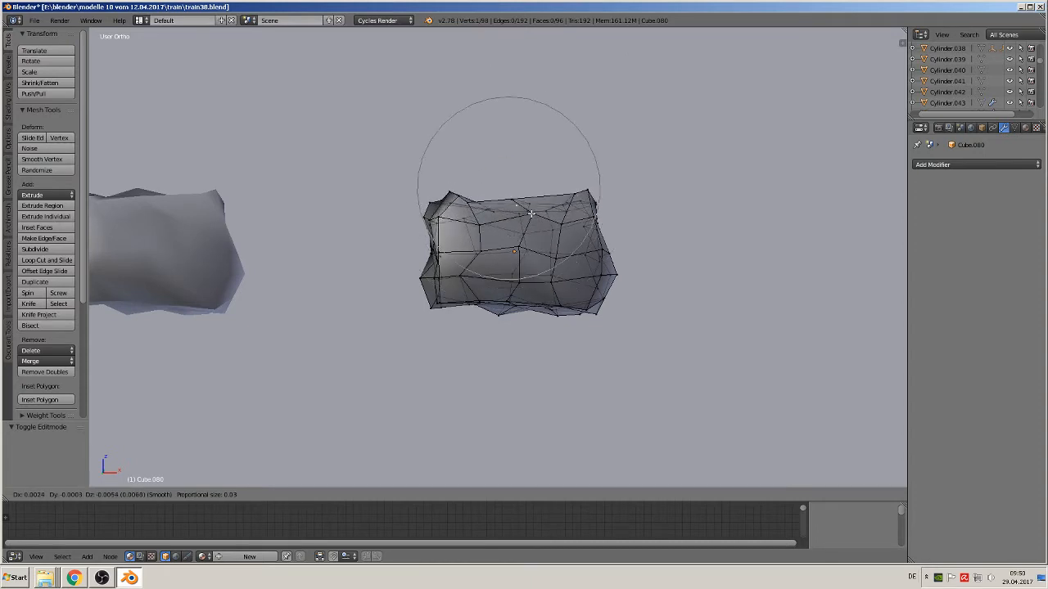
click(517, 195)
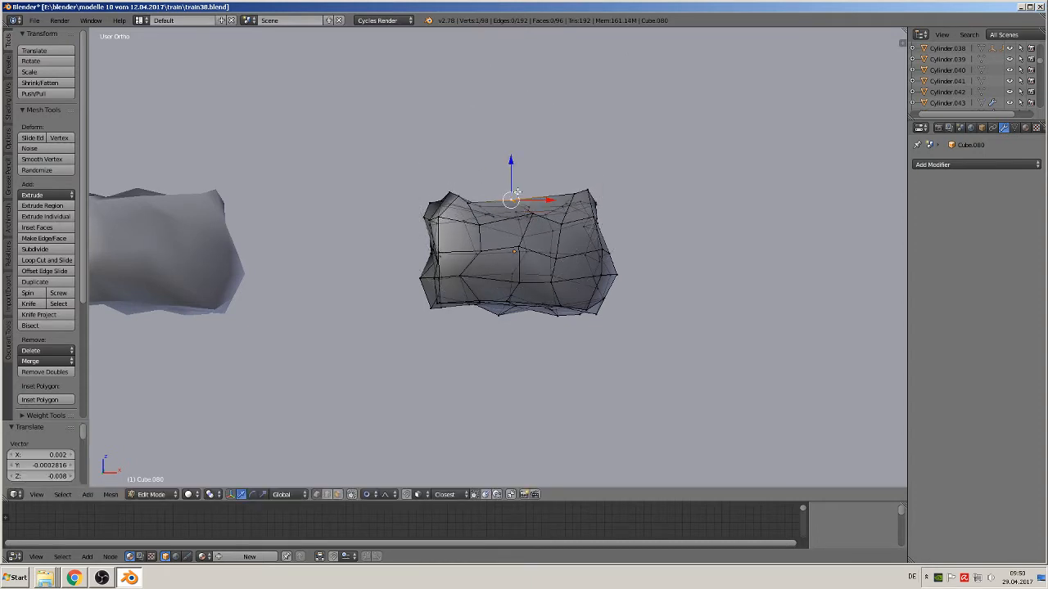
key(g)
click(518, 221)
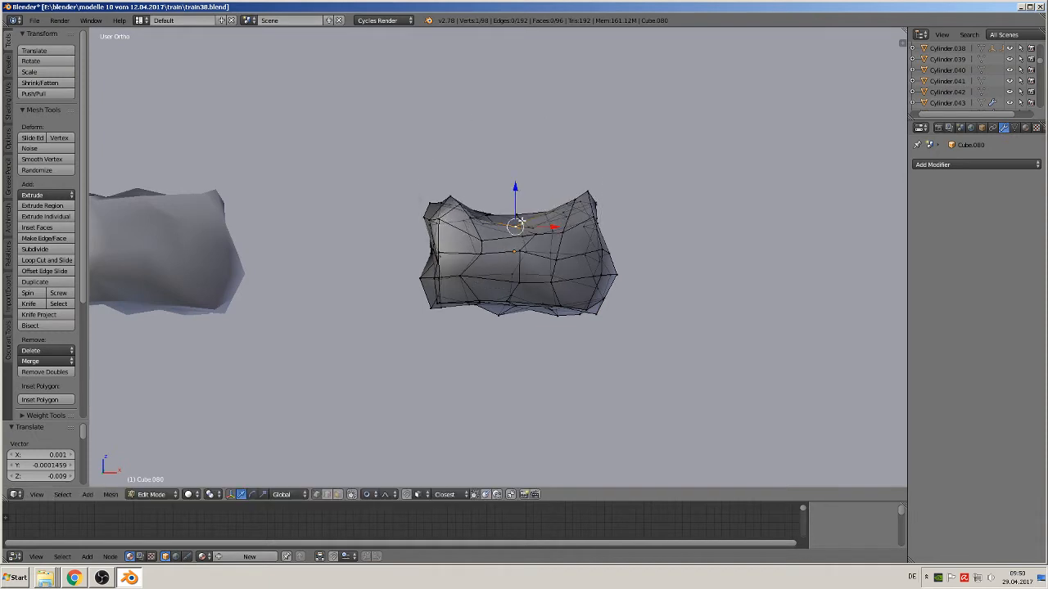
Step: Pull the copy's right side inward by about -0.005 along X and raise the middle of its lower edge by about 0.008 along Z
right_click(613, 258)
key(g)
click(603, 284)
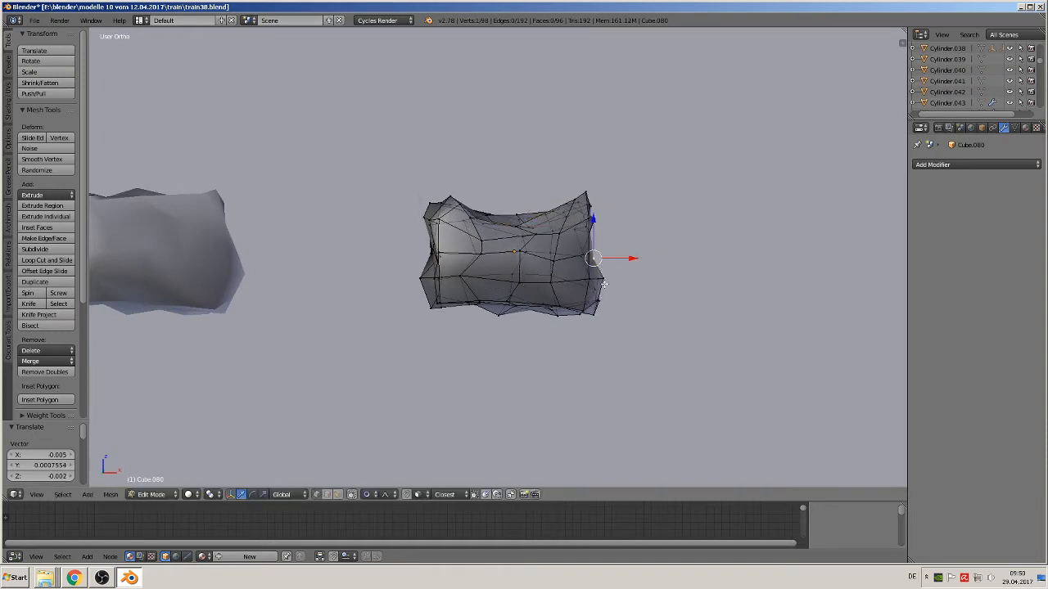
right_click(519, 320)
key(g)
click(544, 303)
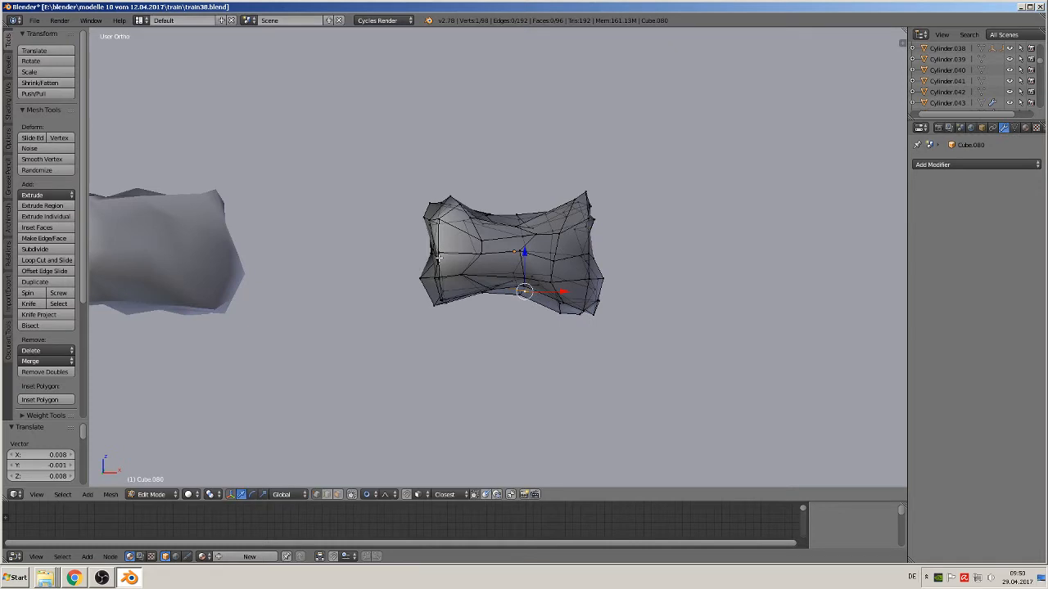
Step: Push the copy's left side inward by about 0.005 along X, move its upper left corner in and down, and leave edit mode
right_click(439, 256)
key(g)
click(427, 200)
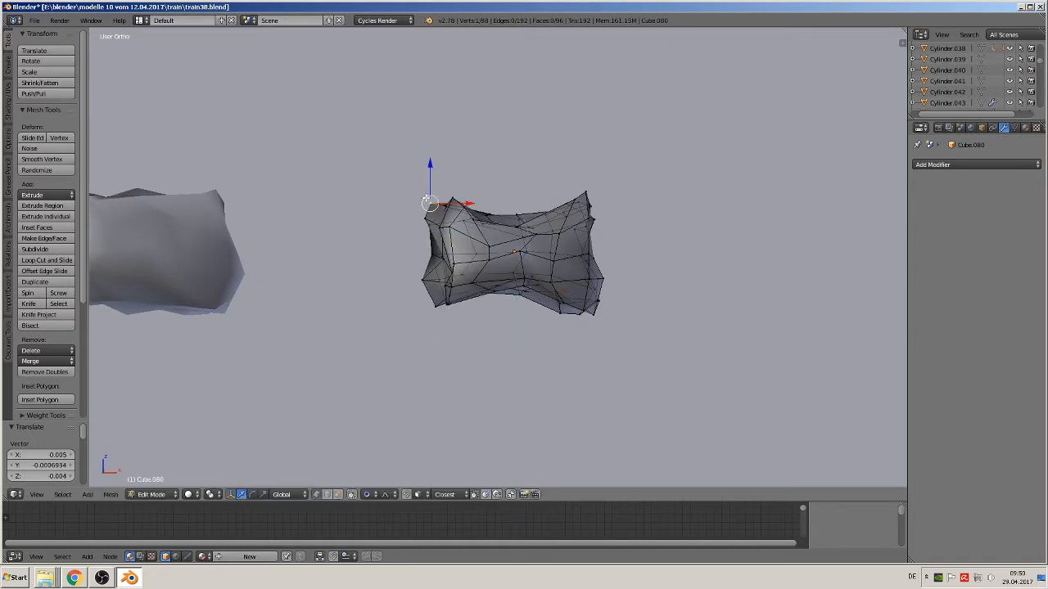
key(g)
click(436, 209)
key(Tab)
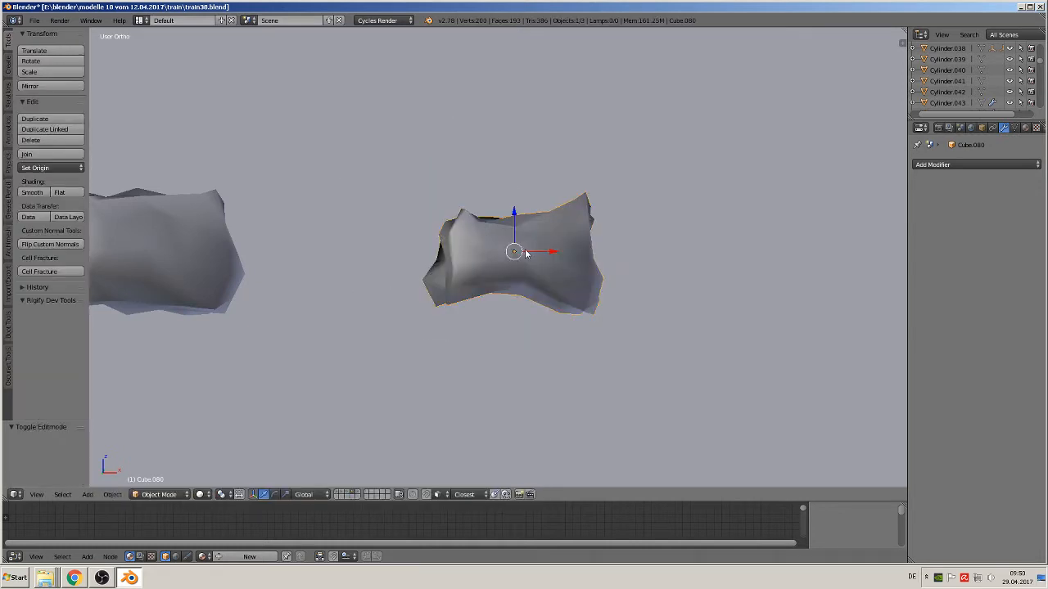
Step: Lower the copy's pointed upper right corner by about 0.005 along Z with proportional size 0.02, and return to object mode
key(Tab)
right_click(587, 190)
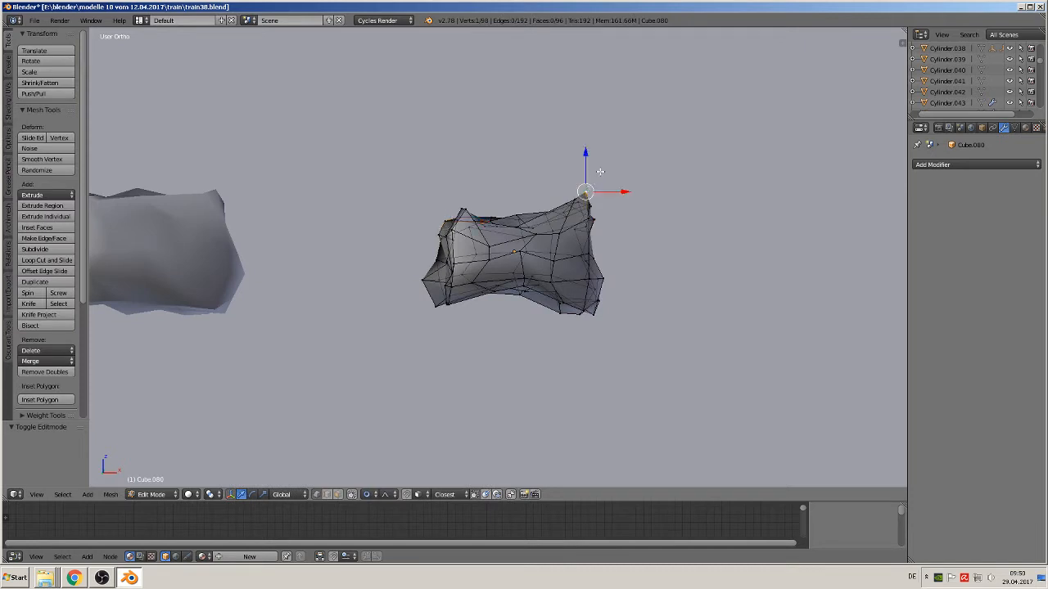
key(g)
scroll(588, 209, up, 4)
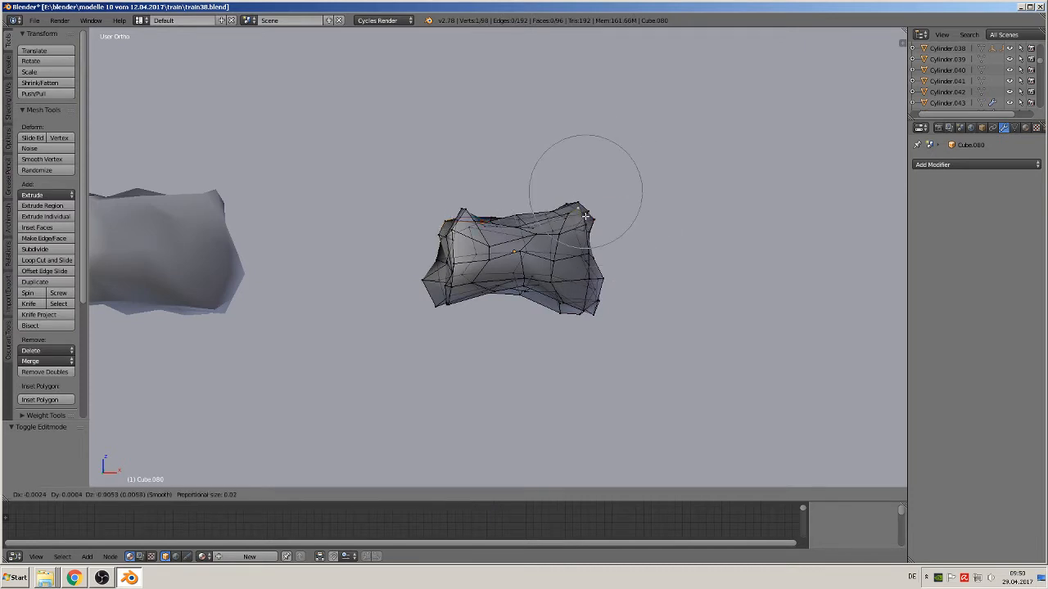
click(587, 215)
key(Tab)
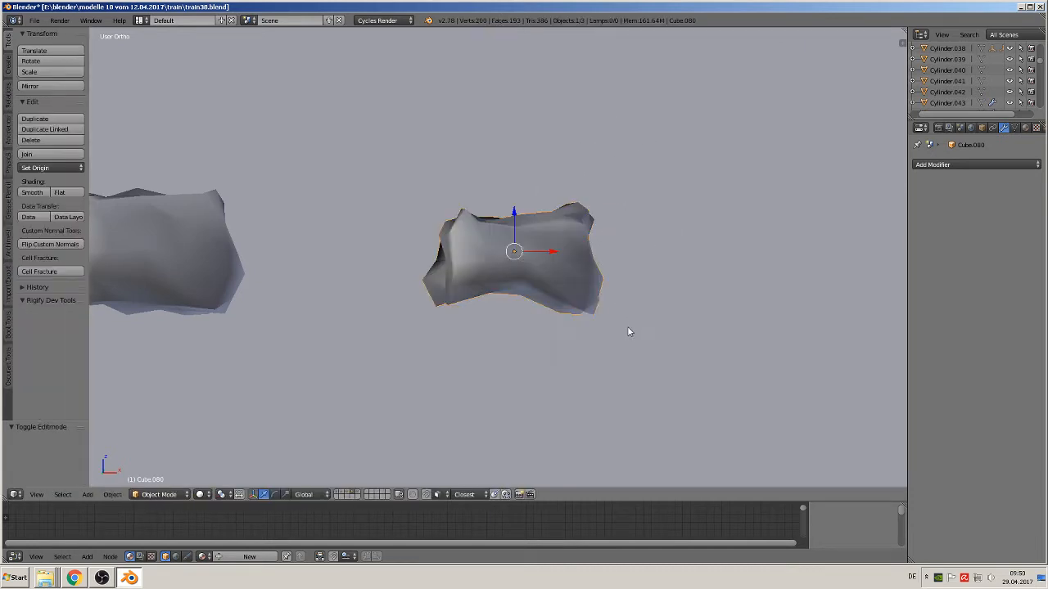
Step: Re-enter edit mode and lower two areas of the copy's upper edge from the back, by about -0.003 and -0.004 along Z
middle_drag(606, 321, 497, 222)
key(Tab)
right_click(495, 211)
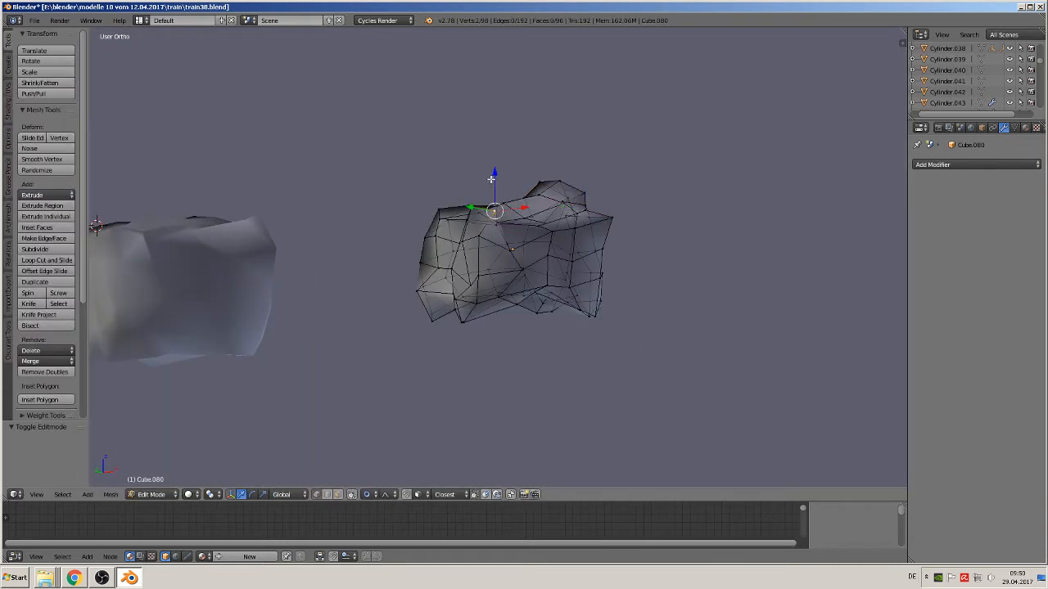
drag(492, 178, 473, 195)
right_click(470, 212)
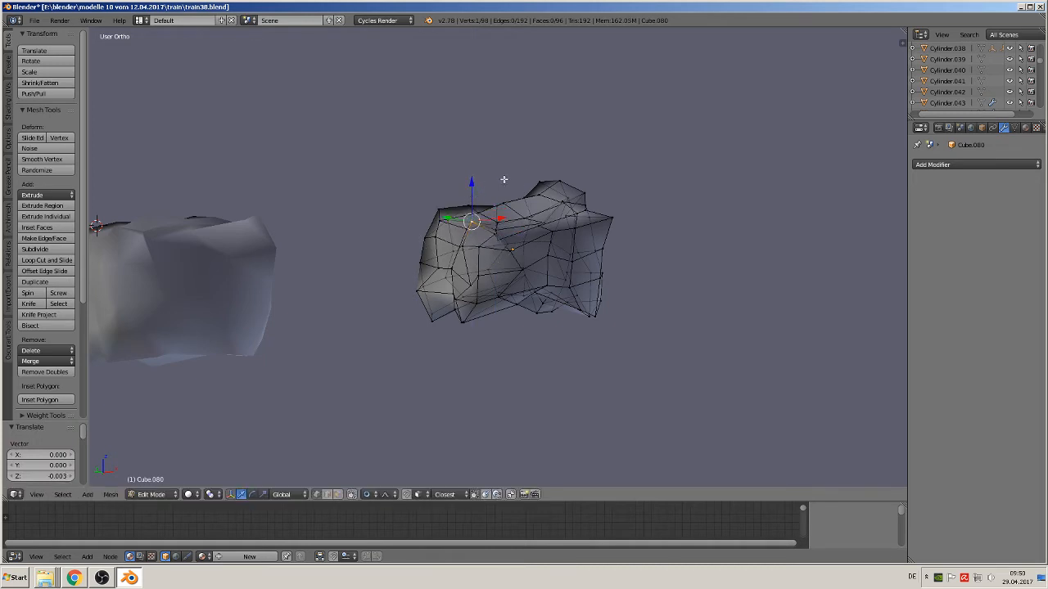
right_click(524, 172)
drag(539, 152, 538, 165)
Step: Pull the copy's upper right corner inward along X and raise a vertex at its lower right corner along Z
right_click(629, 215)
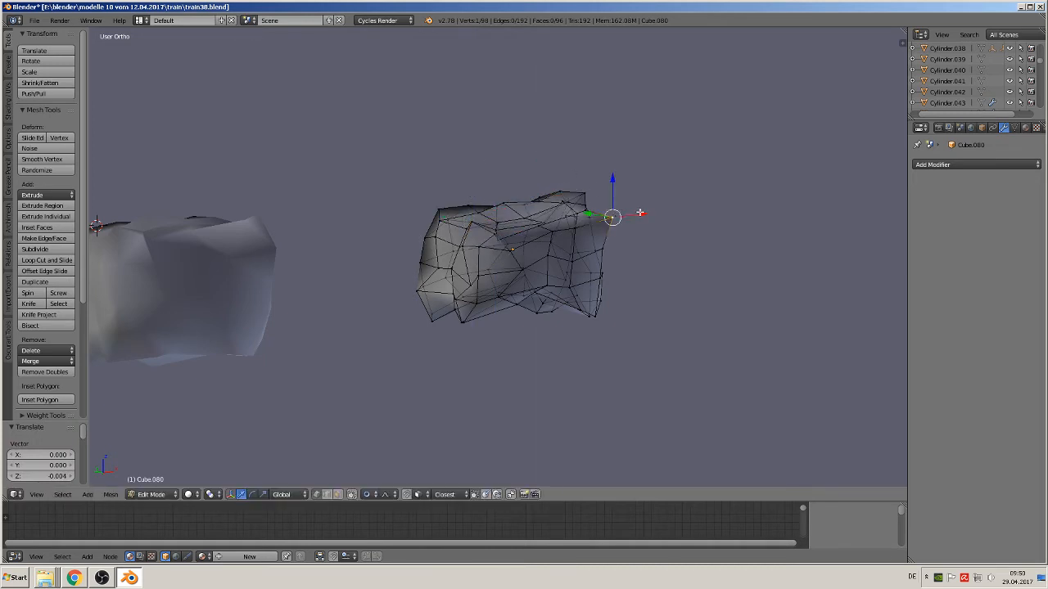
drag(640, 213, 630, 214)
right_click(600, 314)
drag(597, 286, 598, 263)
Step: Raise the two protruding vertices at the copy's lower left by about 0.004 and 0.002 along Z
right_click(465, 319)
mouse_move(464, 304)
mouse_down()
mouse_move(462, 278)
mouse_move(461, 290)
mouse_up()
right_drag(424, 312, 431, 305)
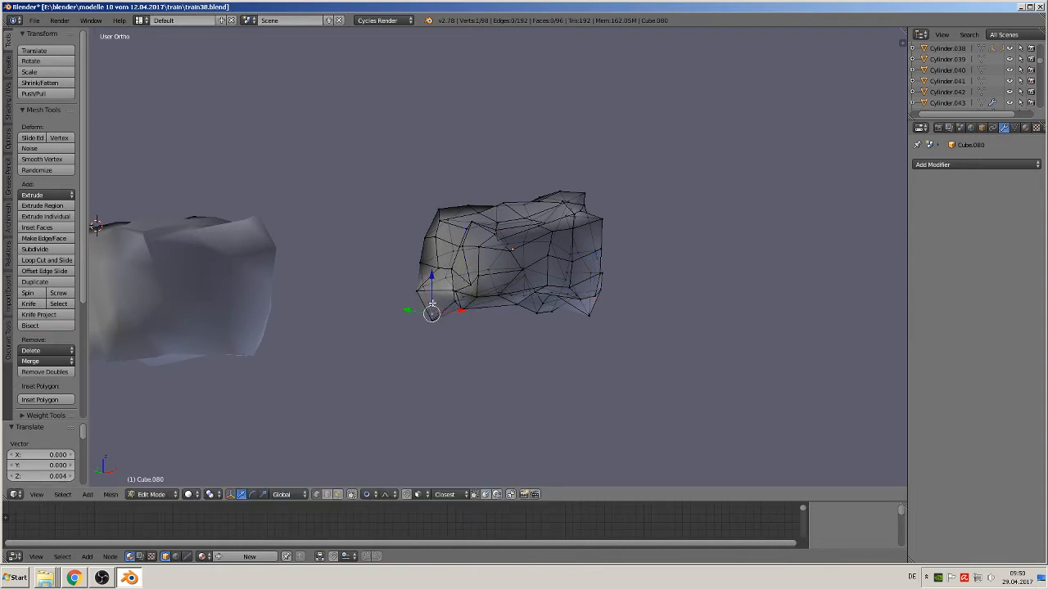
drag(434, 292, 433, 278)
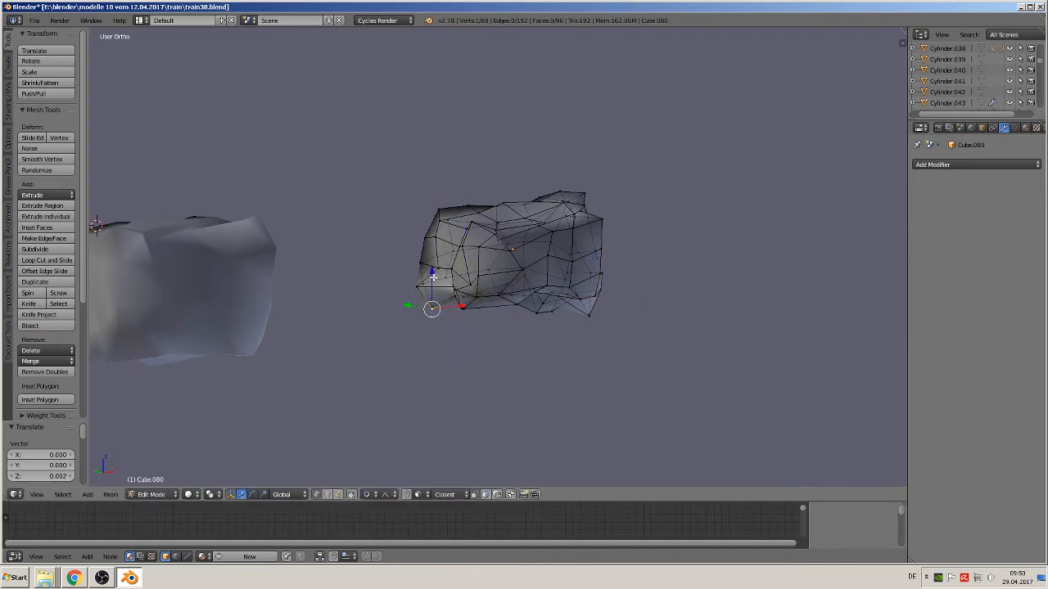
Step: Raise the remaining low vertex at the copy's lower right corner along Z and leave edit mode
right_click(593, 316)
drag(592, 280, 588, 270)
middle_drag(596, 282, 501, 280)
key(Tab)
Step: Duplicate the second stone and offset the new copy by about 0.103 along X
scroll(528, 305, down, 3)
scroll(502, 280, down, 1)
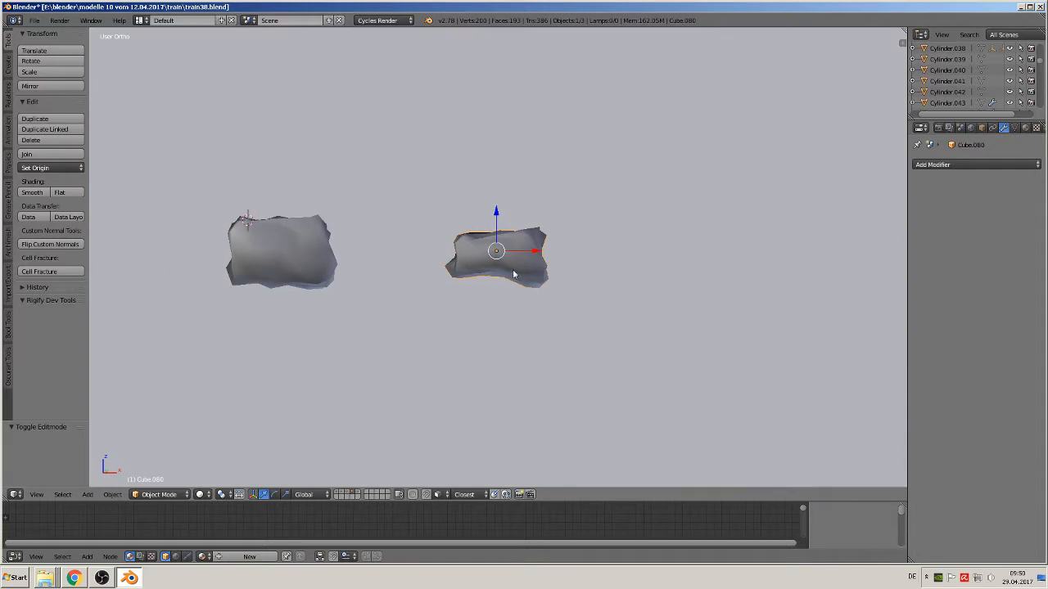
key(shift+d)
right_click(530, 268)
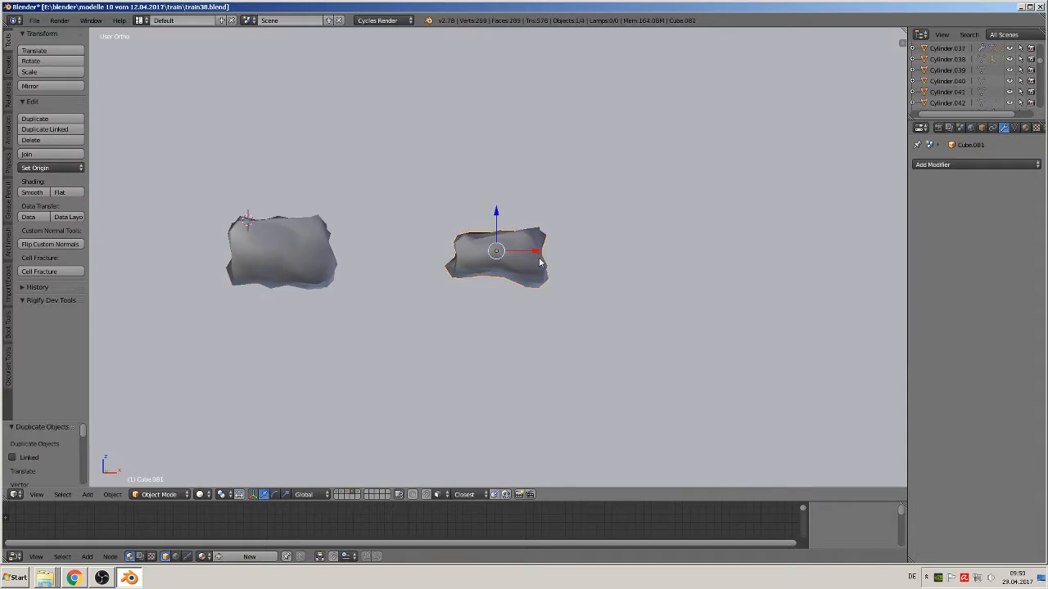
key(g)
key(x)
click(729, 273)
shift+middle_drag(728, 274, 450, 292)
scroll(438, 286, up, 3)
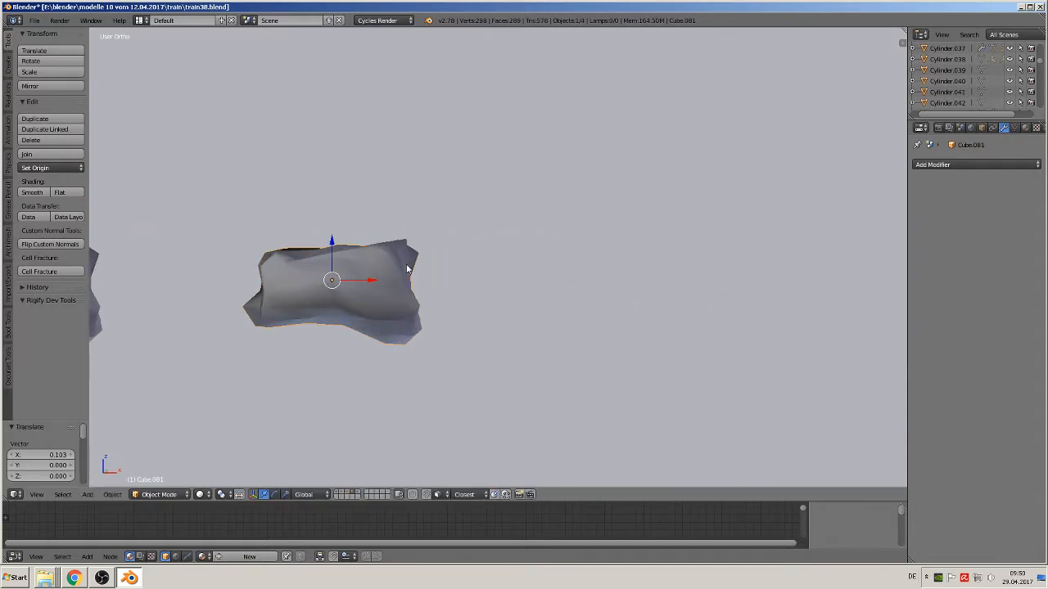
Step: Raise the third stone's top middle vertex by about 0.006 along Z and pull its upper right vertex outward by about 0.008 along X
key(Tab)
right_click(336, 244)
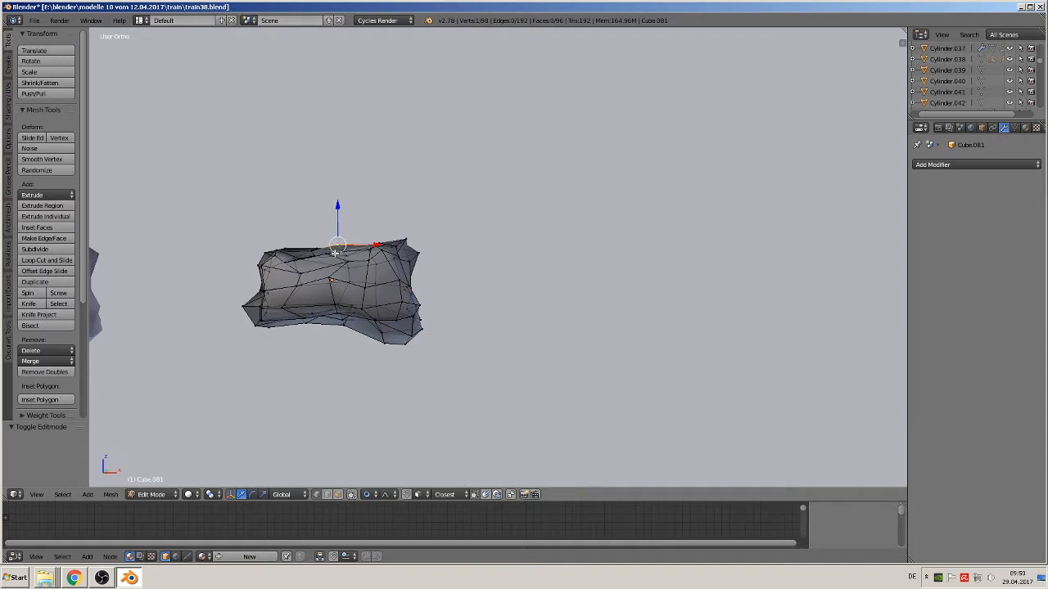
key(g)
scroll(326, 251, down, 3)
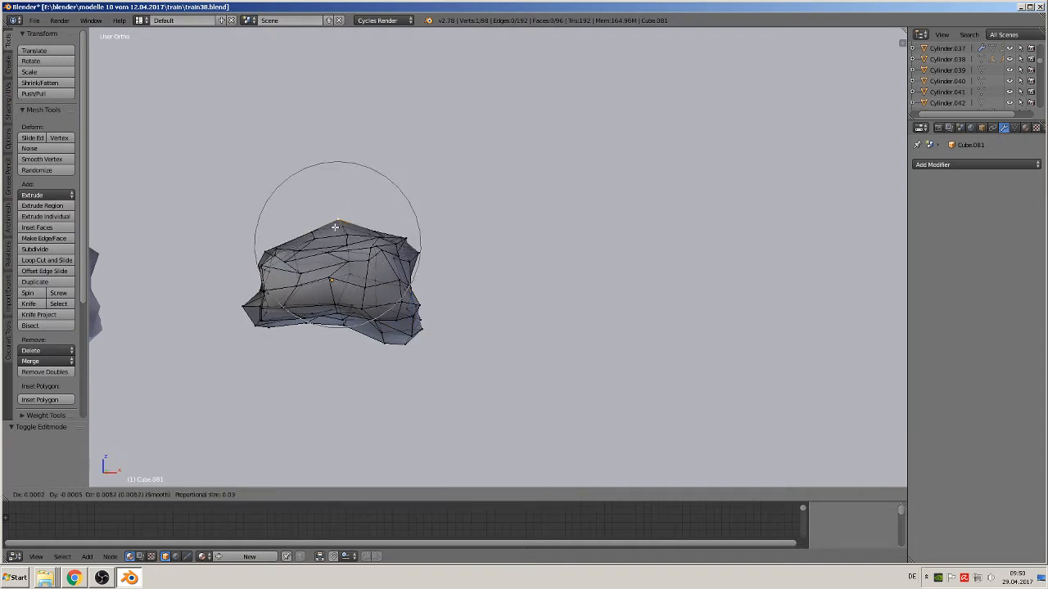
click(325, 235)
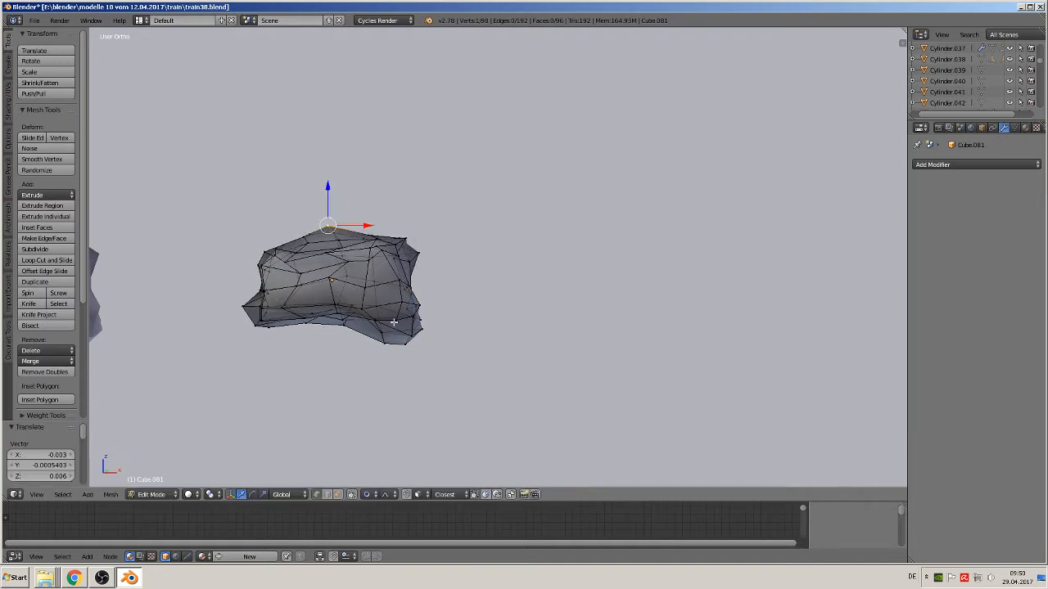
right_click(425, 259)
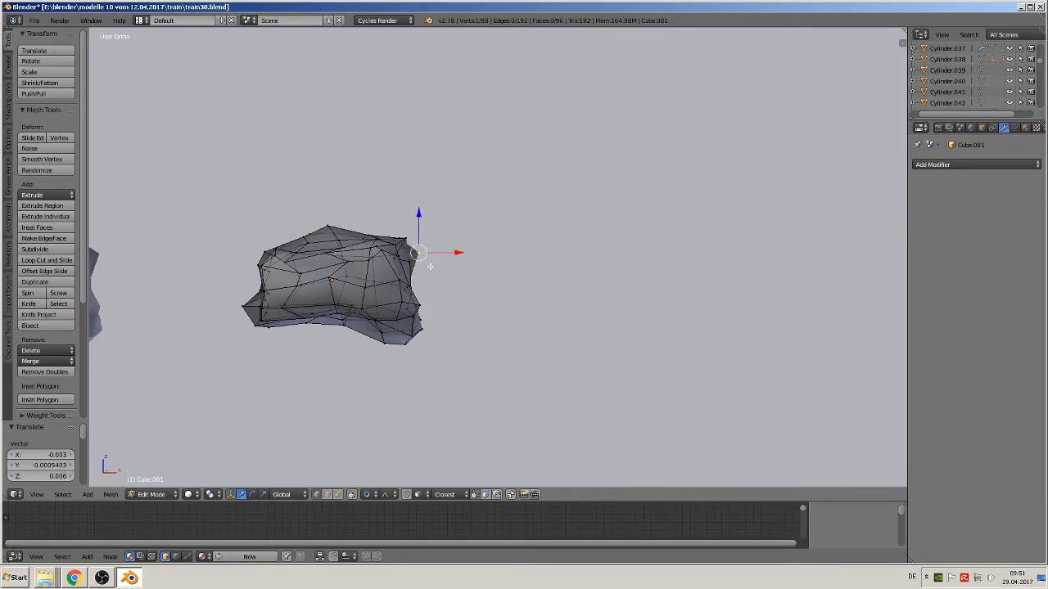
key(g)
click(448, 294)
Step: Pull the third stone's upper left vertex outward and up by about 0.005 along Z, and push its protruding lower left vertex inward about 0.004
right_click(261, 272)
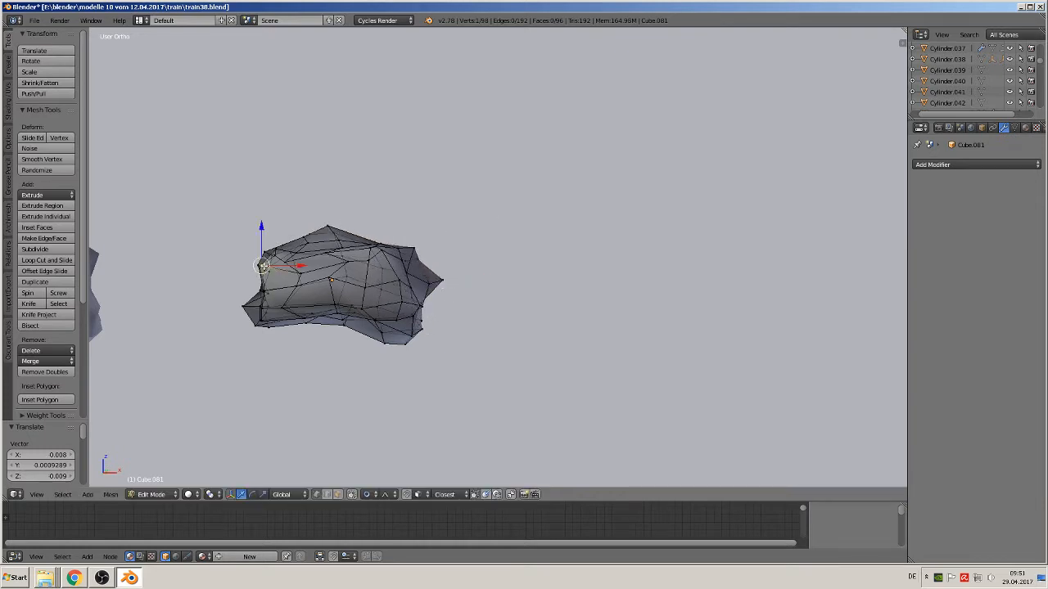
key(g)
click(250, 251)
right_click(243, 317)
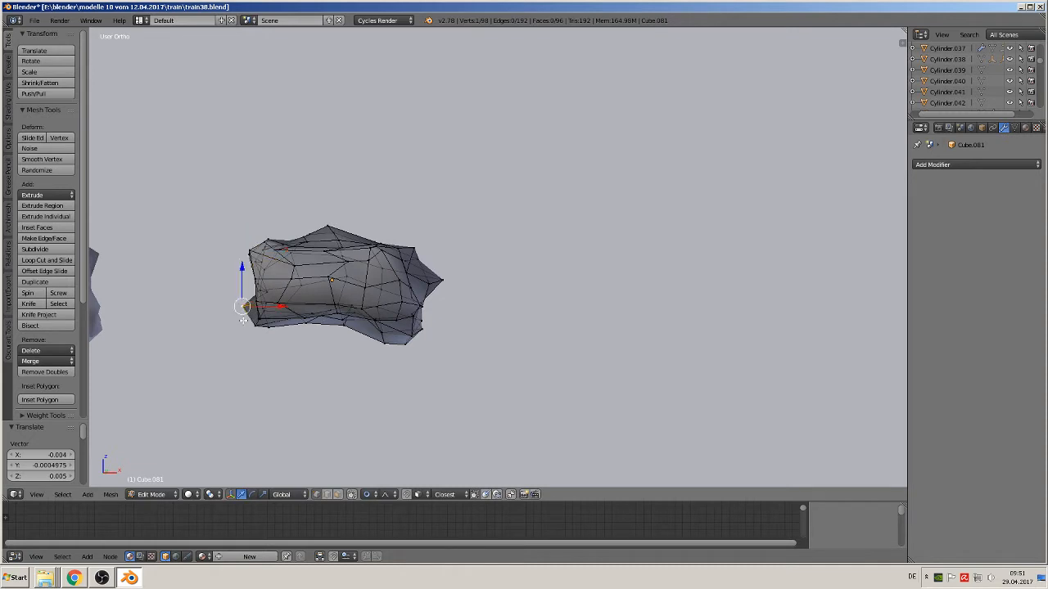
key(g)
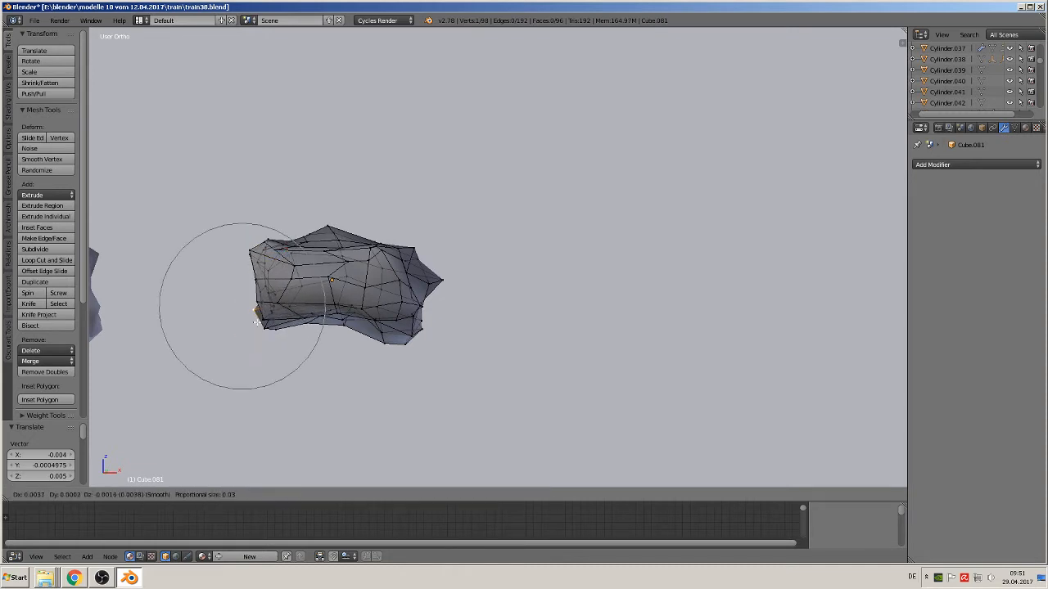
click(257, 319)
Step: Pull a vertex on the third stone's lower left edge downward with proportional editing and leave edit mode
right_click(336, 330)
right_click(313, 327)
key(g)
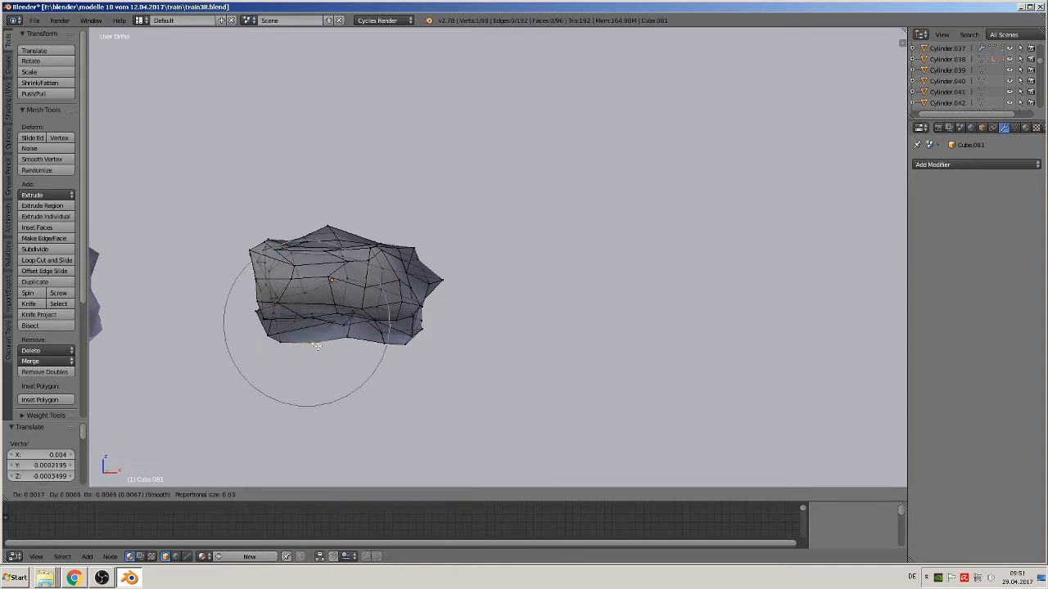
click(312, 357)
key(Tab)
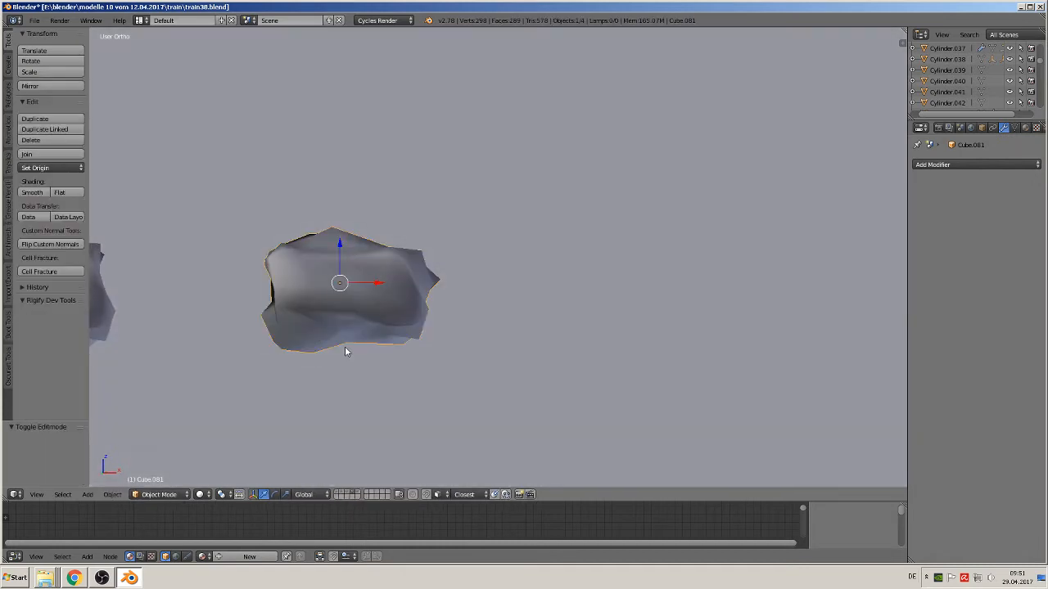
Step: Scale the third stone up uniformly by about 1.218
scroll(360, 349, down, 6)
scroll(319, 328, up, 1)
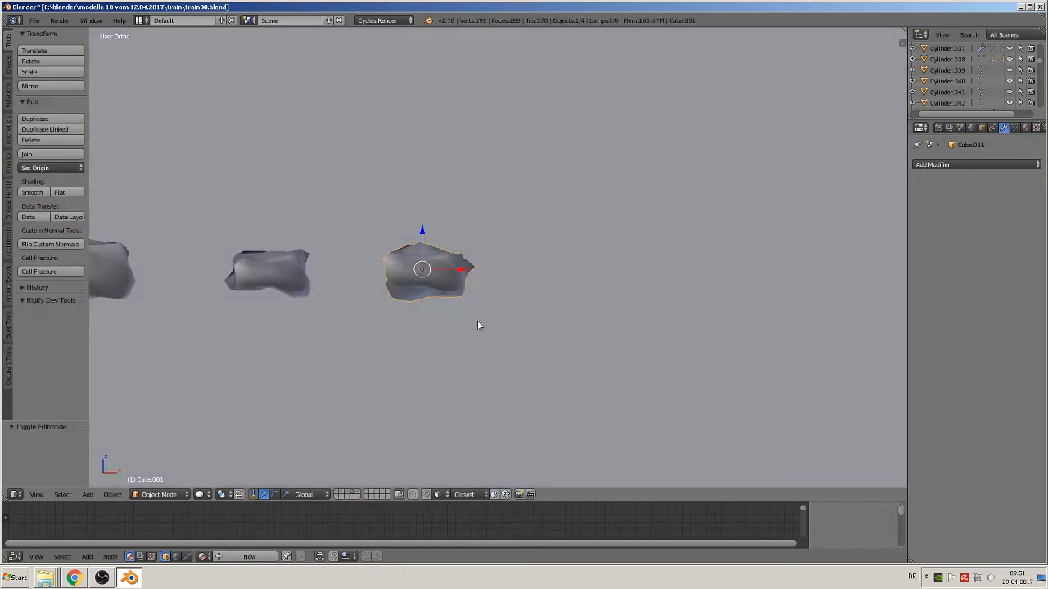
key(s)
click(501, 327)
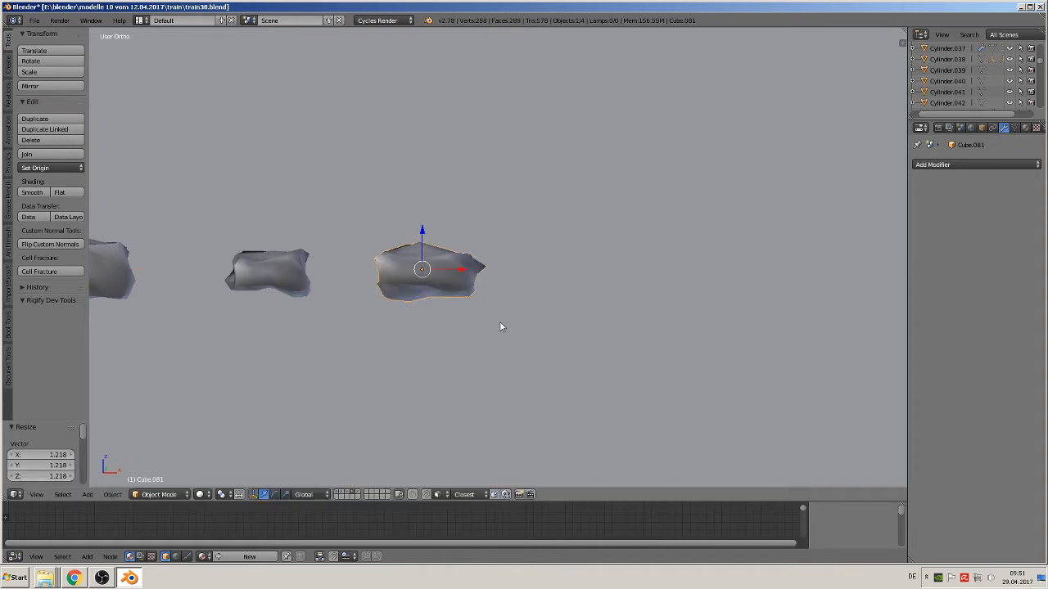
scroll(400, 323, down, 2)
shift+middle_drag(405, 316, 546, 334)
scroll(588, 314, up, 2)
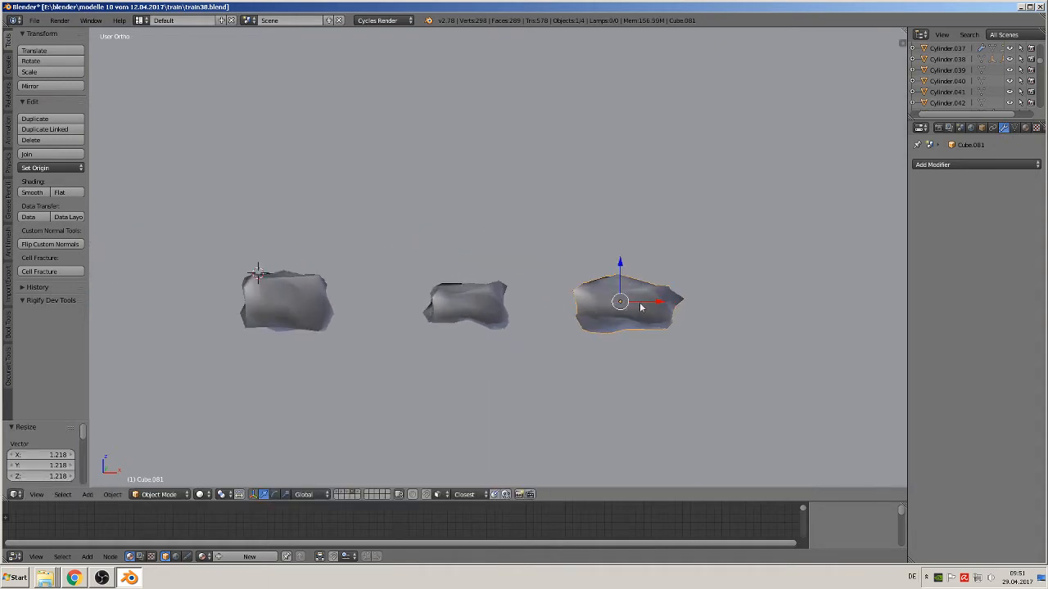
Step: Duplicate the third stone and place the copy above the row, between the first and second stones
key(shift+d)
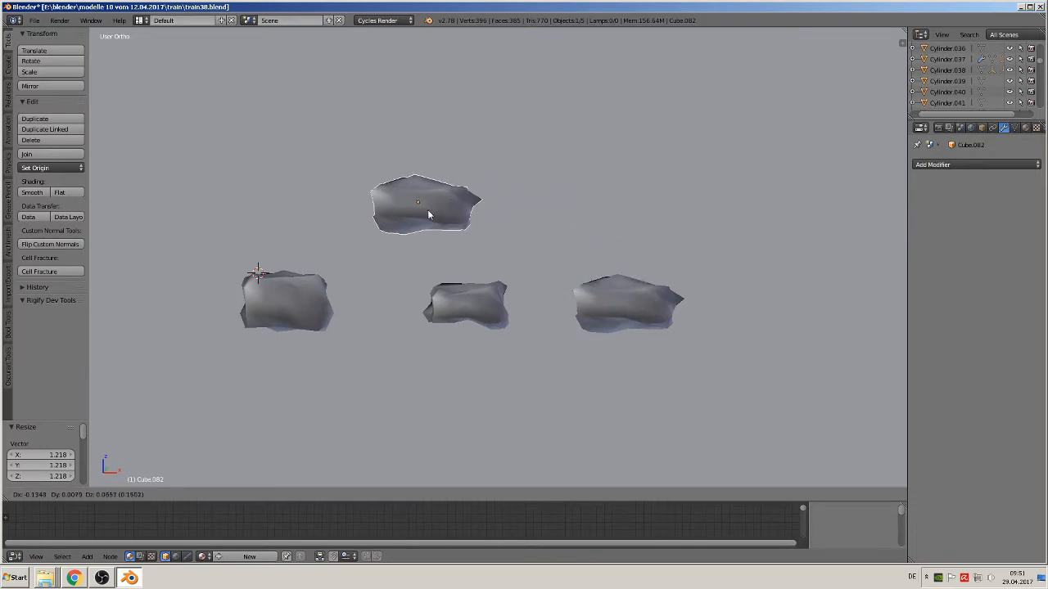
click(400, 238)
scroll(404, 245, up, 3)
Step: Push the three upper right vertices of the fourth stone inward by about 0.011, 0.007 and 0.003 along X
key(Tab)
middle_drag(350, 234, 274, 213)
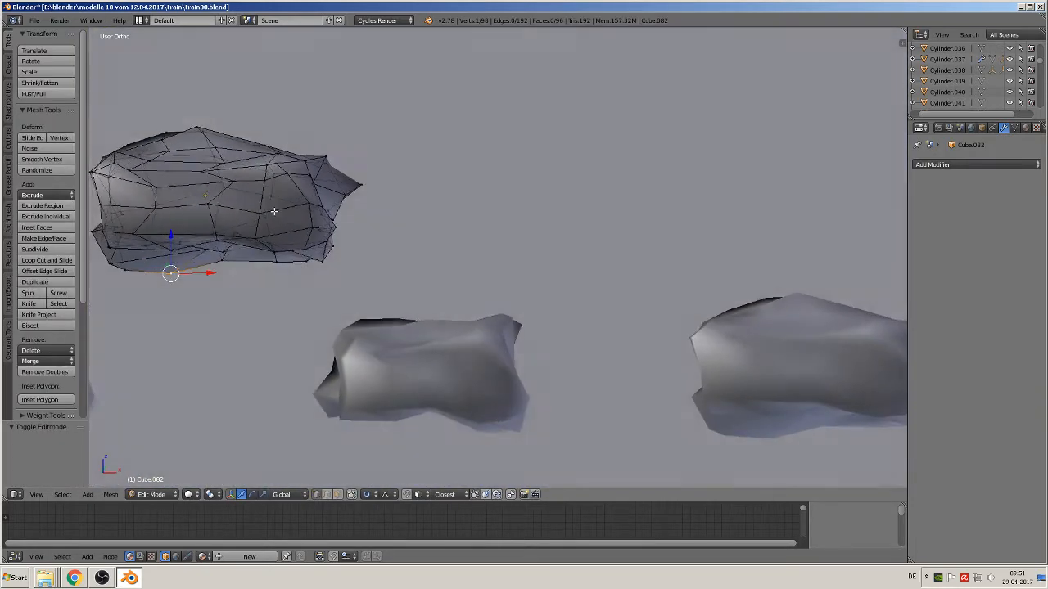
right_click(356, 184)
key(g)
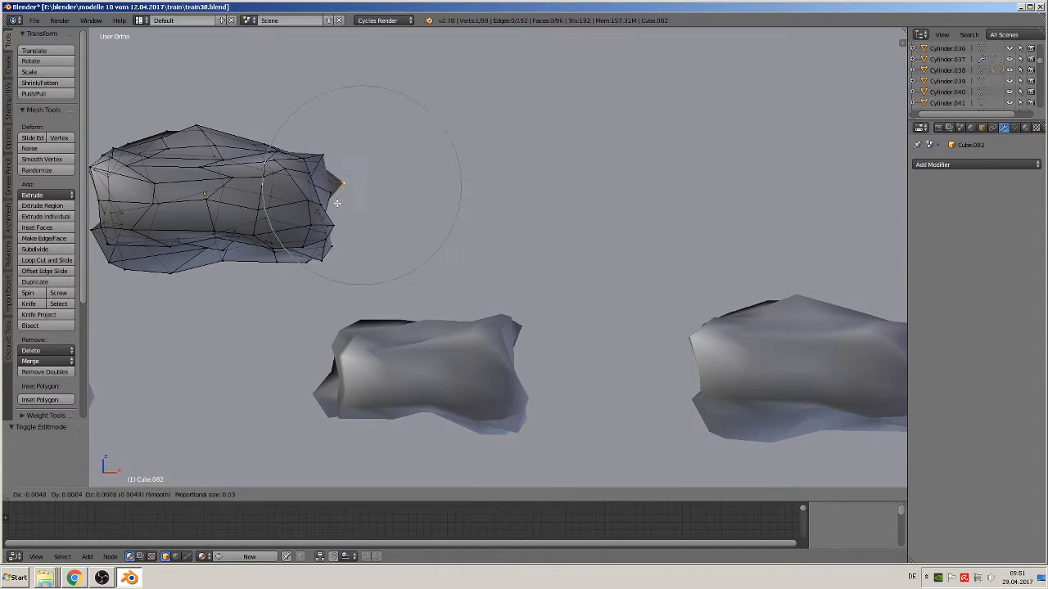
click(320, 195)
key(g)
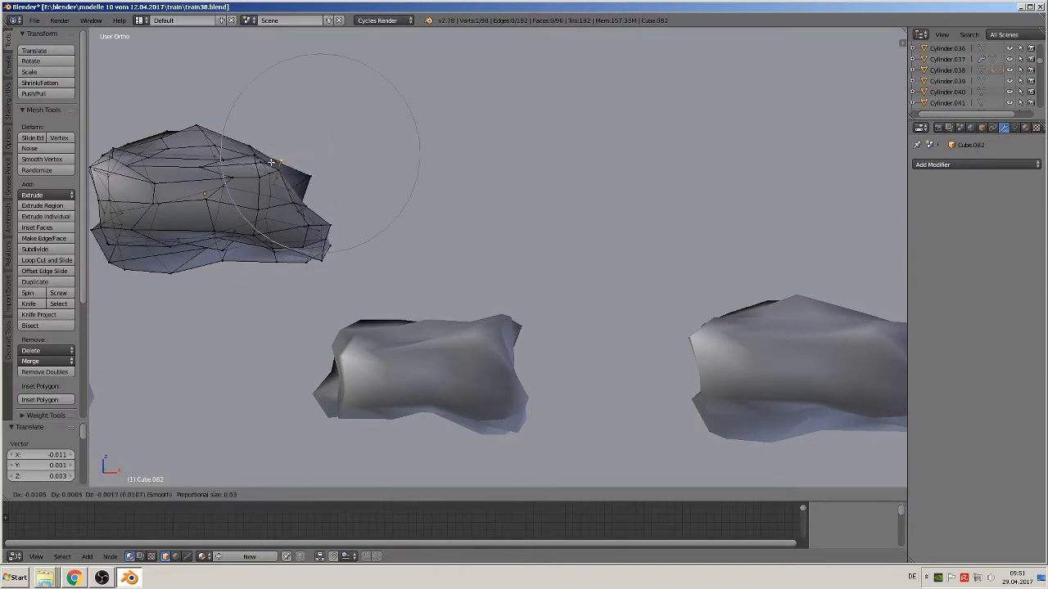
click(286, 151)
right_click(321, 168)
key(g)
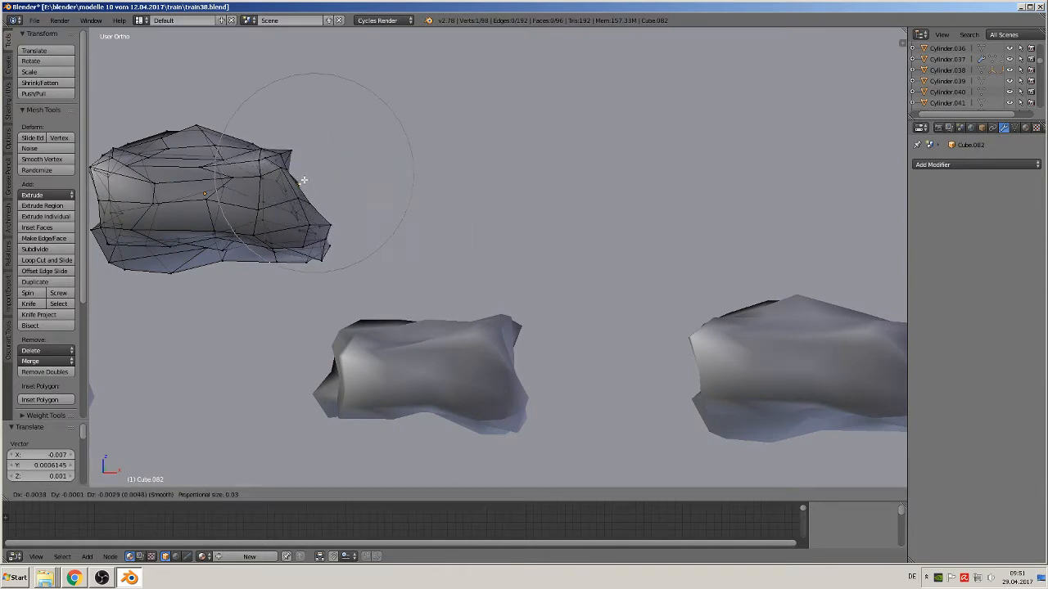
click(304, 176)
Step: Pull the fourth stone's upper, middle and lower left vertices outward by about 0.006, 0.005 and 0.006 along X
scroll(237, 182, down, 2)
right_click(215, 194)
key(g)
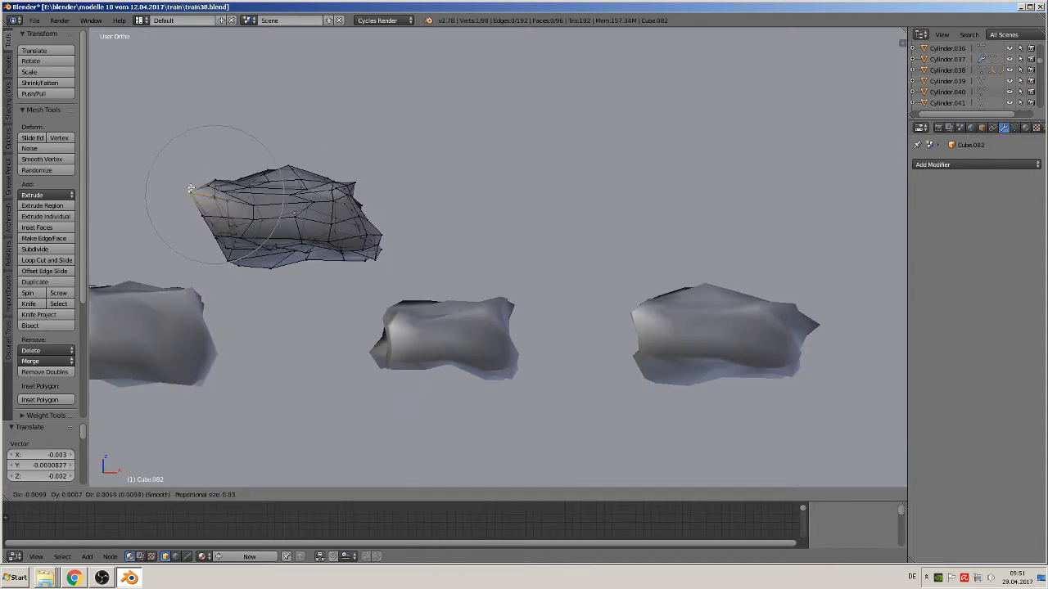
click(220, 235)
right_click(220, 235)
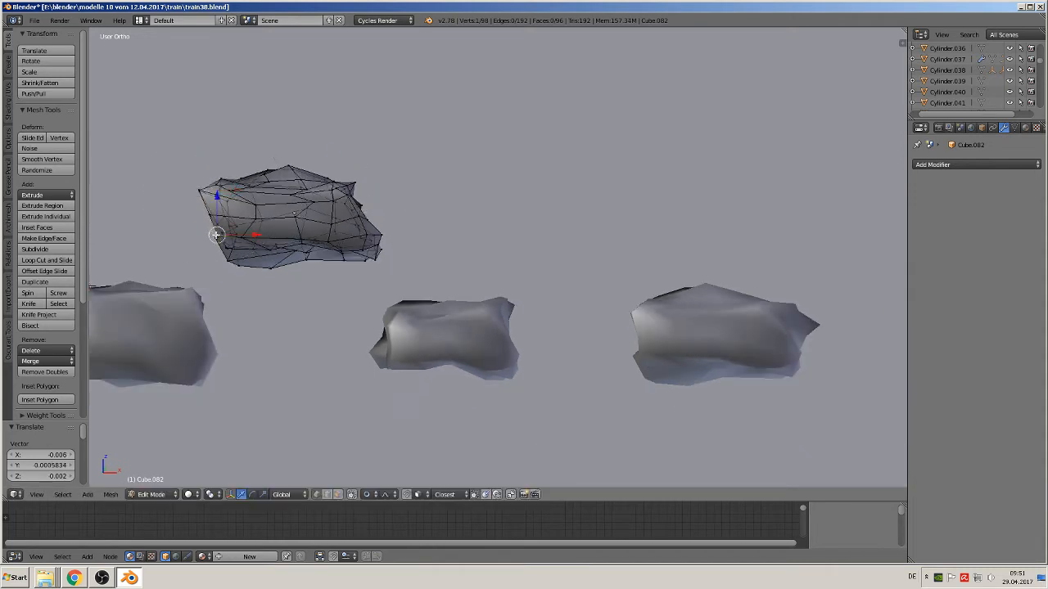
key(g)
click(204, 242)
right_click(229, 257)
key(g)
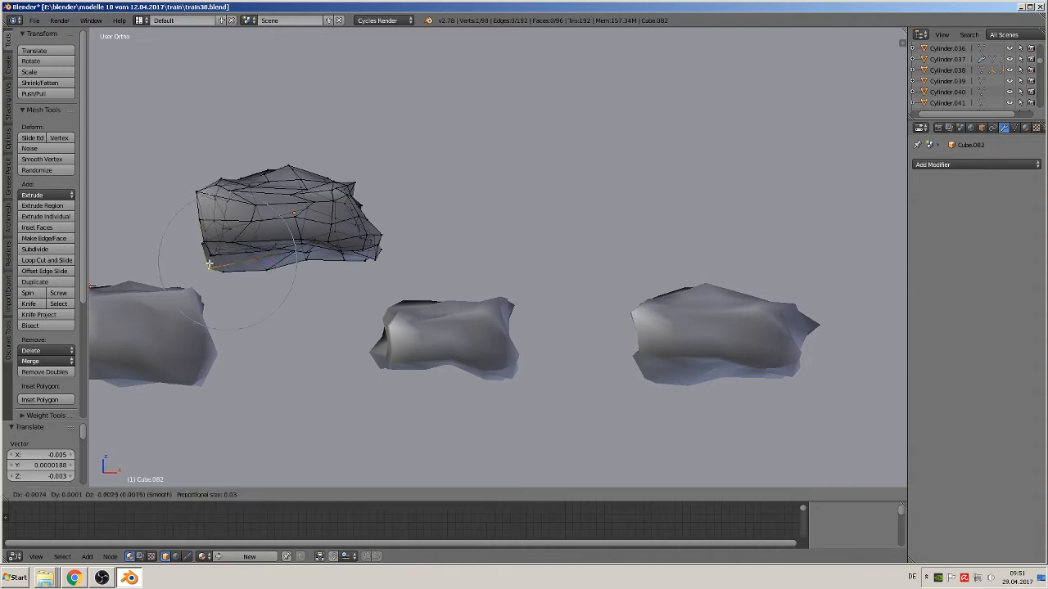
click(226, 271)
Step: Pull the fourth stone's bottom middle vertex downward into a point and leave edit mode
right_click(299, 259)
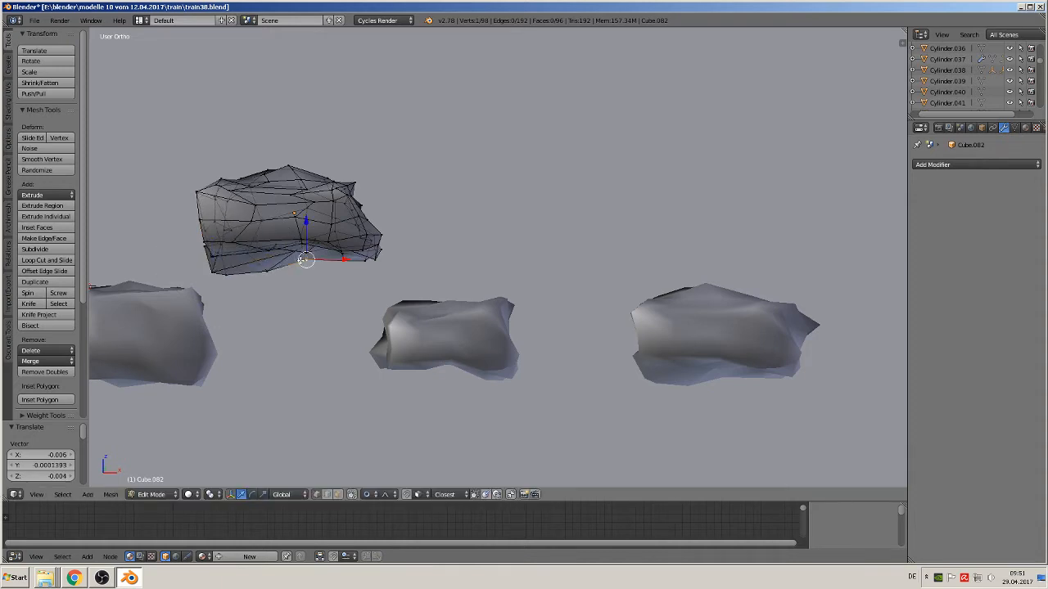
key(g)
click(301, 282)
key(Tab)
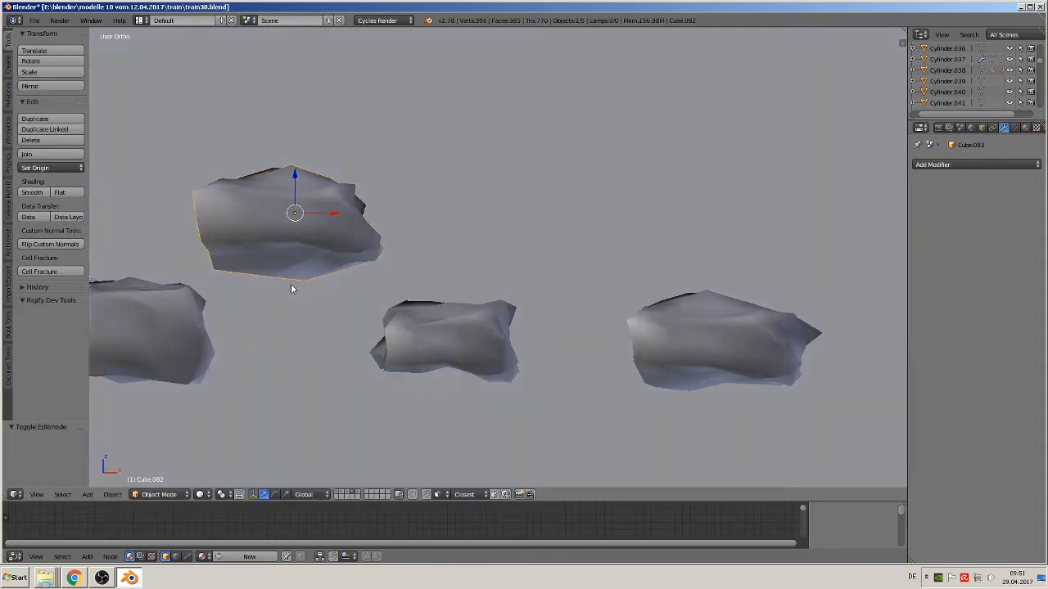
Step: Shift a lower vertex on the fourth stone's front side by about -0.014 along Y and leave edit mode
middle_drag(291, 283, 307, 262)
key(Tab)
right_click(299, 263)
key(g)
key(y)
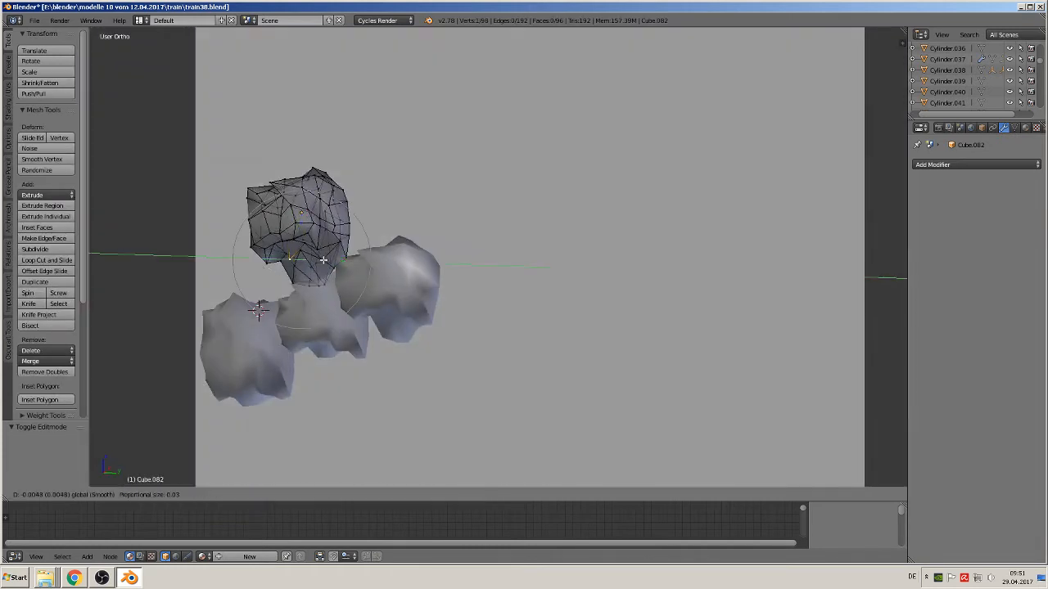
click(303, 266)
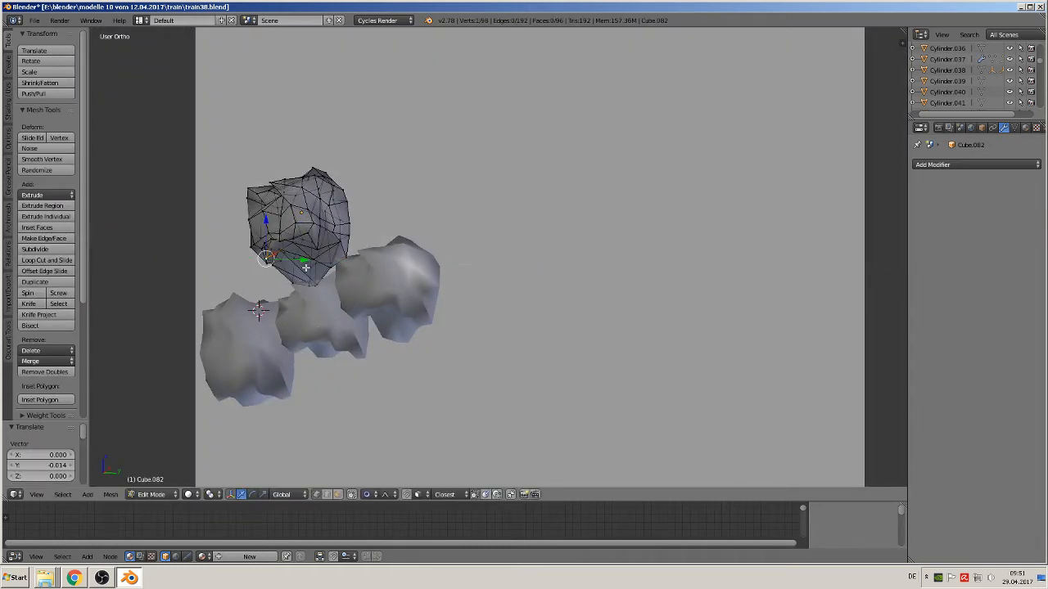
middle_drag(304, 267, 377, 249)
key(Tab)
scroll(426, 275, down, 3)
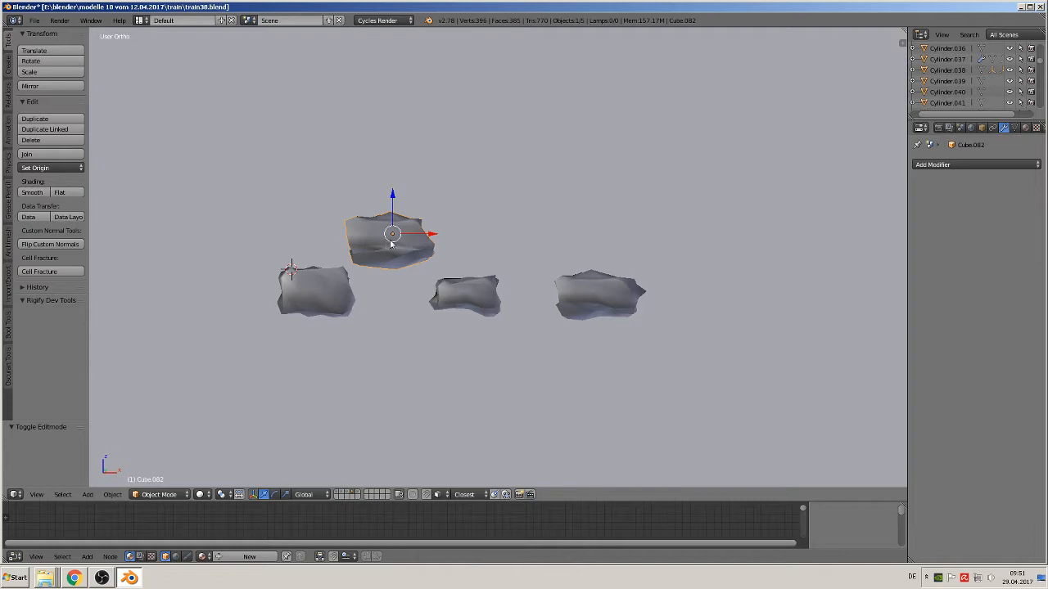
Step: Duplicate the fourth stone and offset the copy by about 0.106 along X
key(shift+d)
right_click(420, 240)
drag(427, 234, 563, 240)
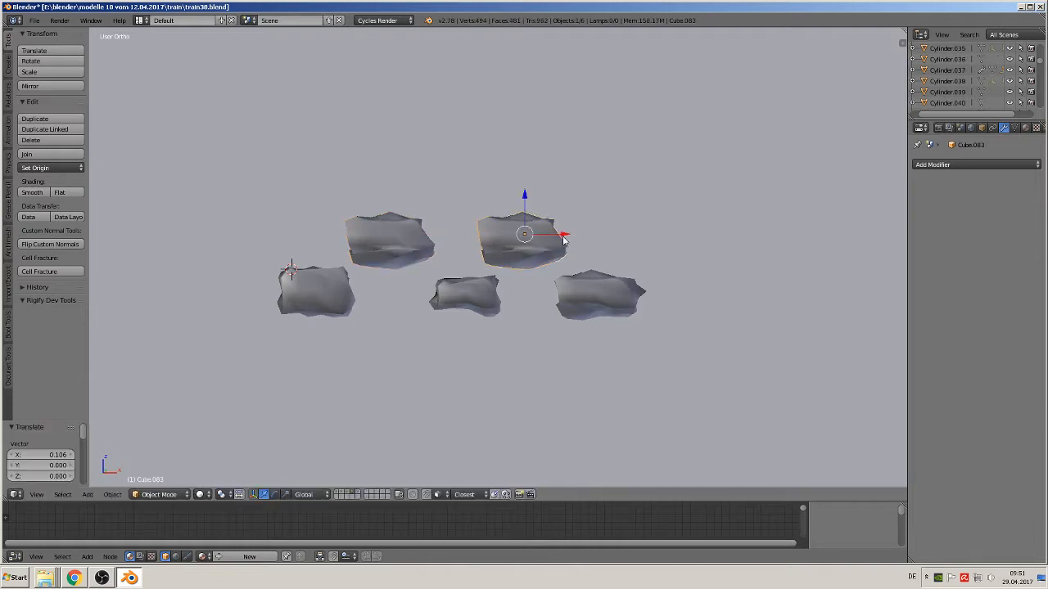
Step: Push the fifth stone's upper left vertex inward by about 0.013 along X and -0.009 along Z, and nudge its lower left vertex inward
scroll(559, 249, up, 5)
key(Tab)
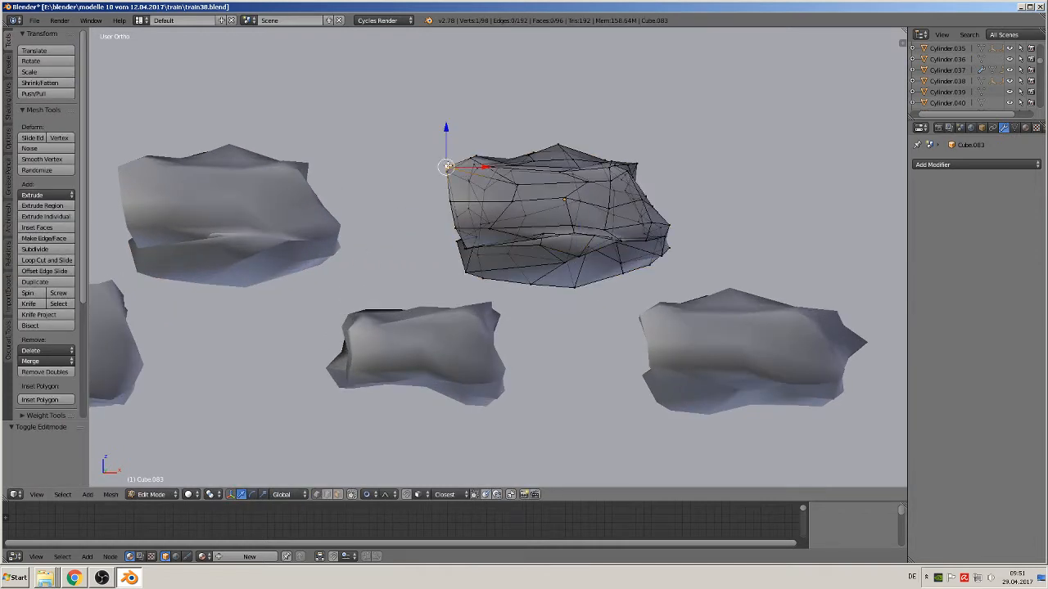
right_drag(452, 168, 490, 197)
click(490, 196)
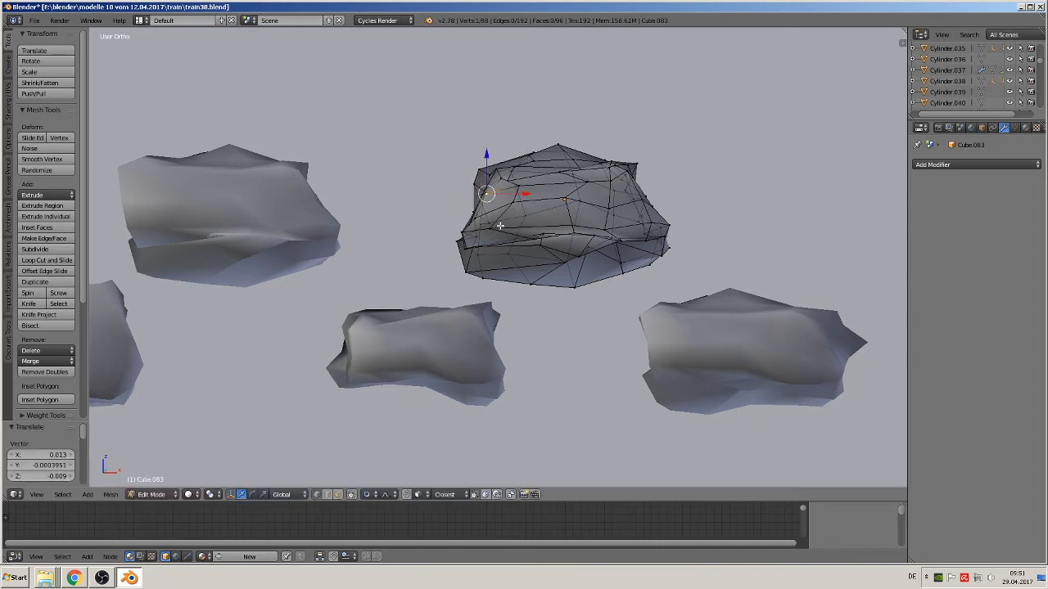
right_drag(462, 250, 470, 249)
click(470, 249)
Step: Flatten the fifth stone by raising a bottom vertex and lowering its top peak and upper right corner, and leave edit mode
right_drag(541, 290, 546, 261)
click(545, 262)
right_drag(564, 141, 563, 172)
click(563, 172)
right_drag(632, 155, 632, 187)
click(612, 167)
click(632, 188)
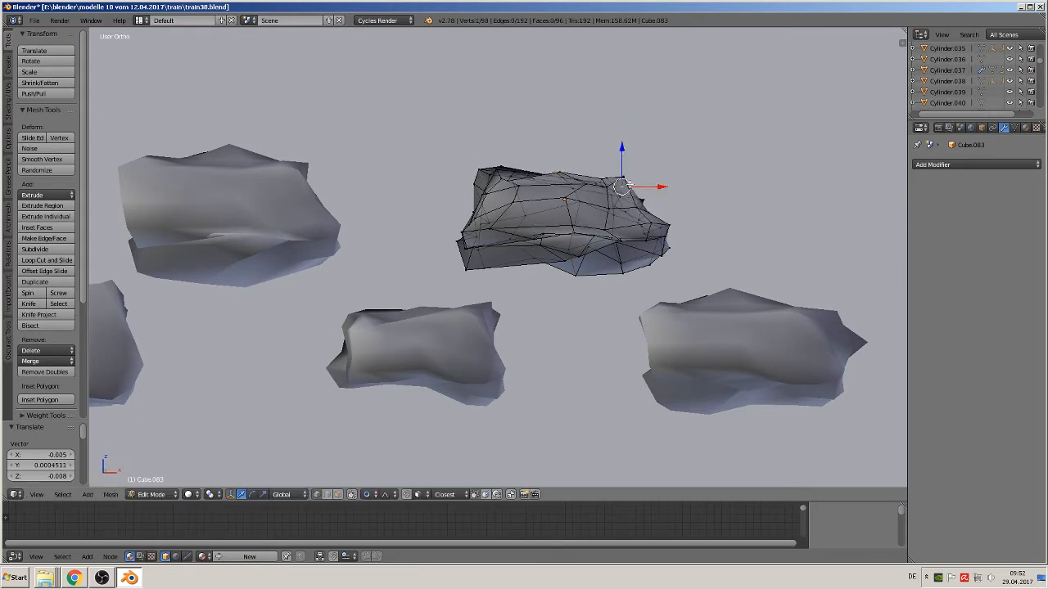
key(Tab)
Step: Duplicate the fifth stone and offset the copy by about 0.148 along X
scroll(638, 243, down, 1)
scroll(638, 243, down, 3)
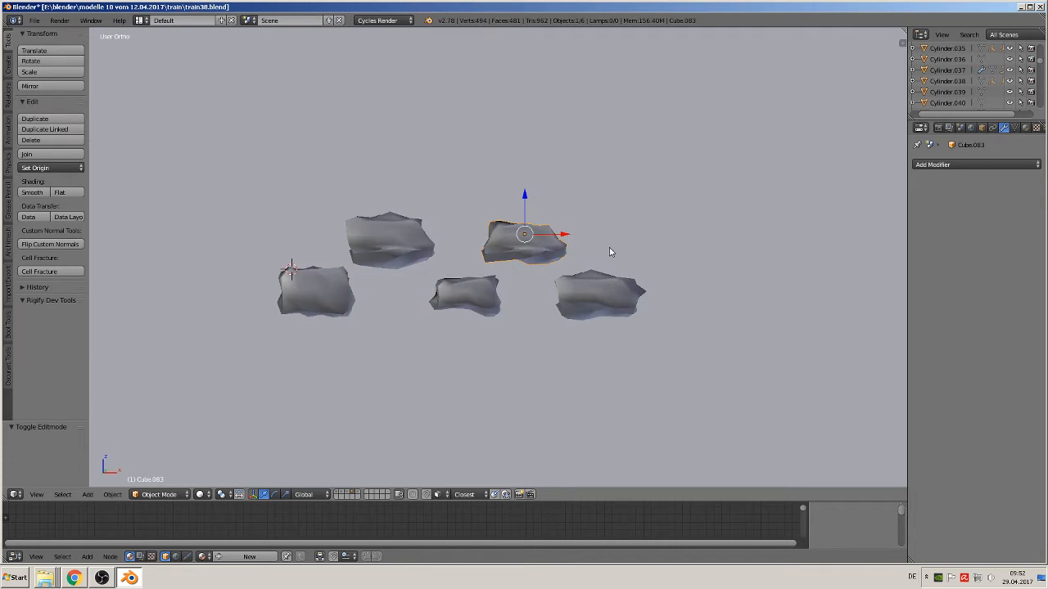
key(shift+d)
click(590, 243)
key(g)
key(x)
click(745, 237)
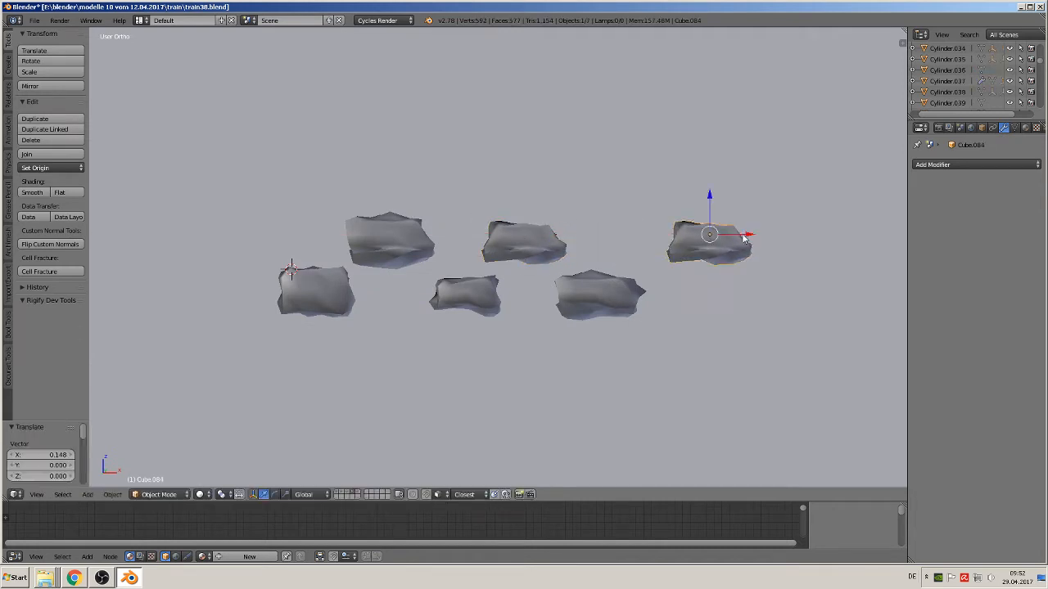
Step: Raise the sixth stone's lower right bottom vertex by about 0.008 along Z and push its upper left vertex inward and down
shift+middle_drag(725, 254, 600, 261)
key(n)
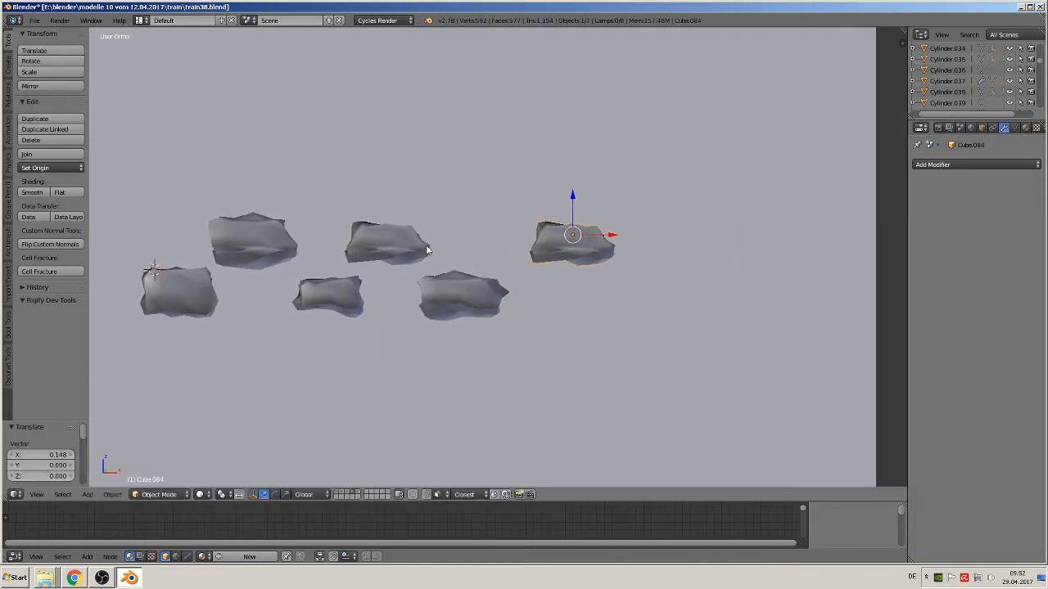
key(Tab)
key(n)
scroll(628, 259, up, 3)
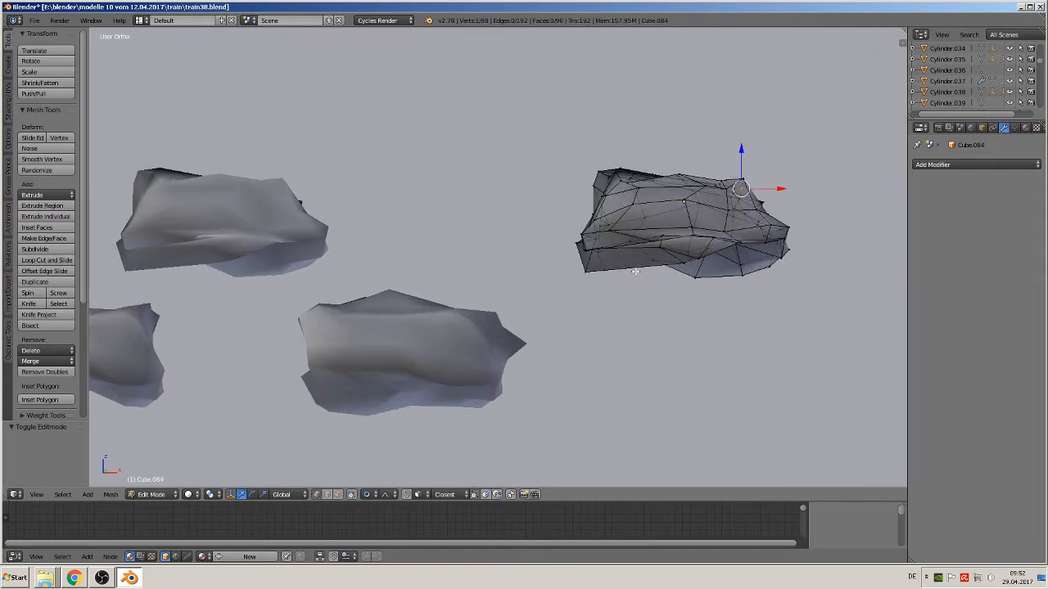
right_click(743, 275)
key(g)
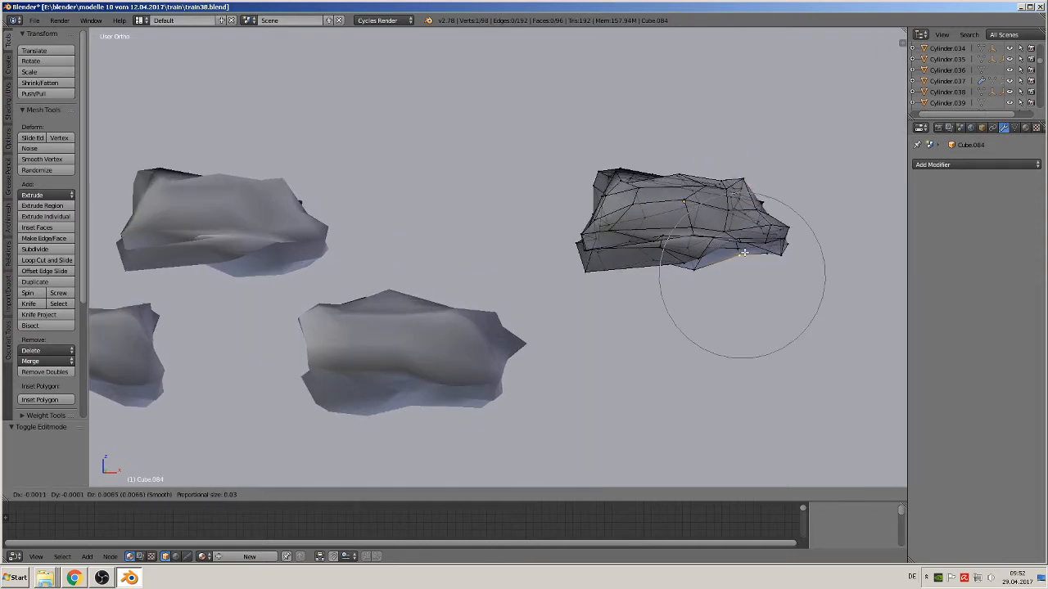
click(702, 219)
right_click(600, 165)
key(g)
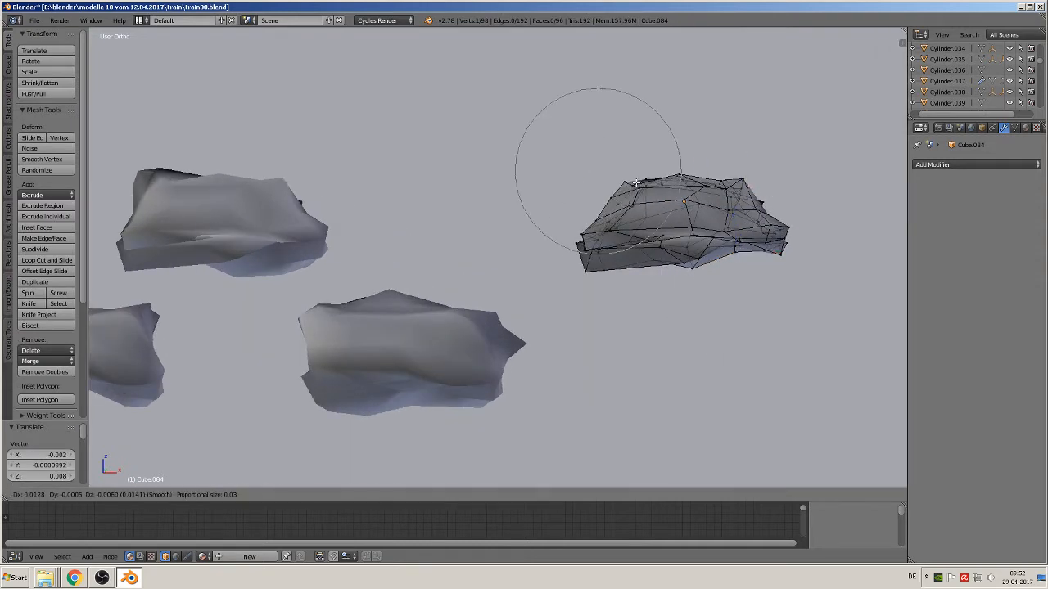
click(636, 174)
Step: Lower the middle of the sixth stone's top edge in two moves of about -0.003 and -0.004 along Z
right_click(682, 182)
key(g)
click(680, 181)
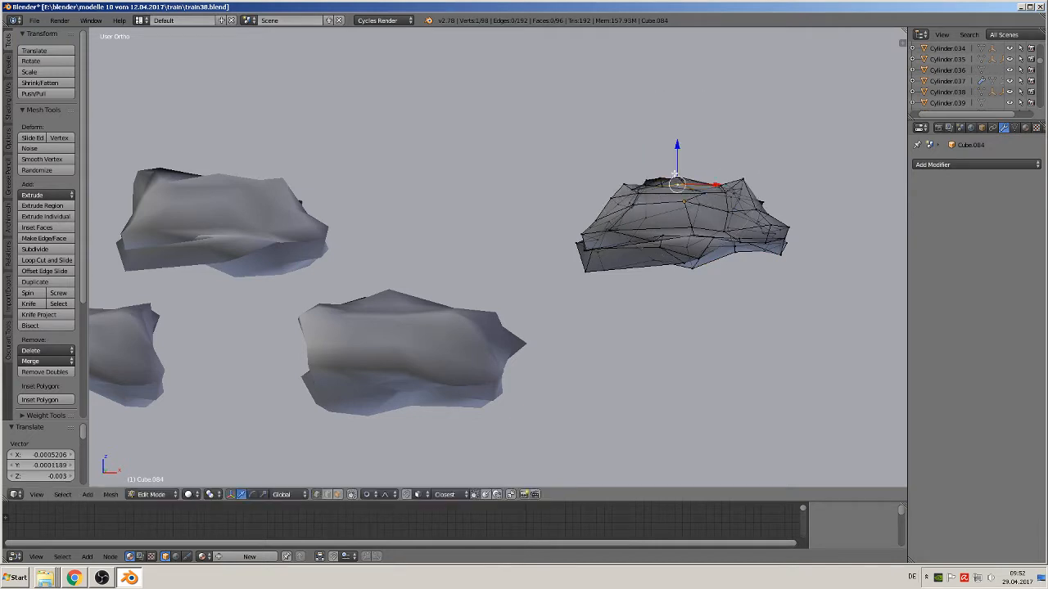
key(g)
click(679, 185)
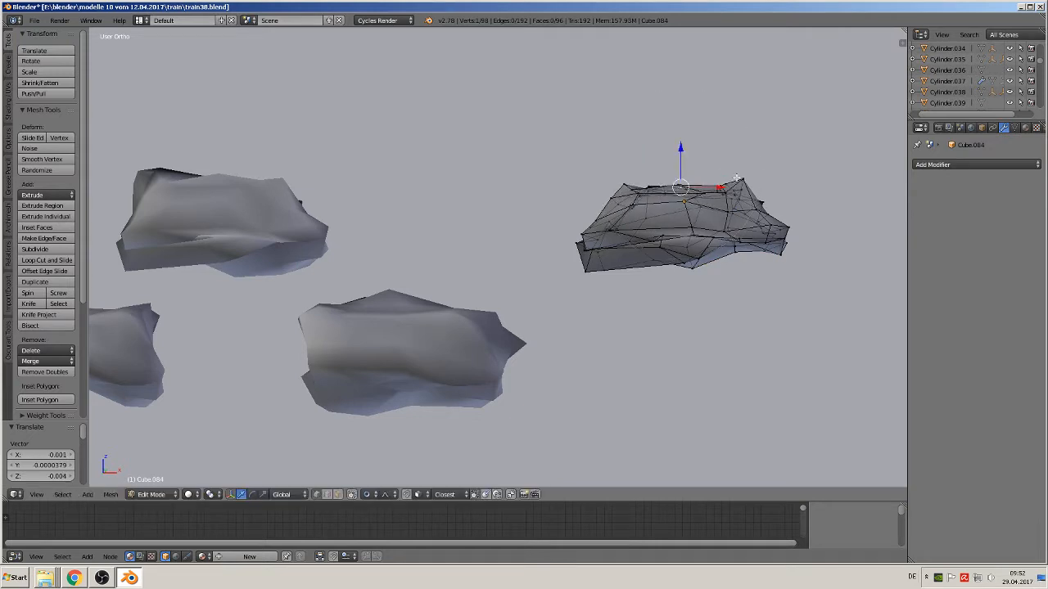
Step: Pull the sixth stone's upper right corner inward and down, nudge the vertex beside it inward, and leave edit mode
right_click(737, 177)
key(g)
click(733, 175)
right_click(773, 203)
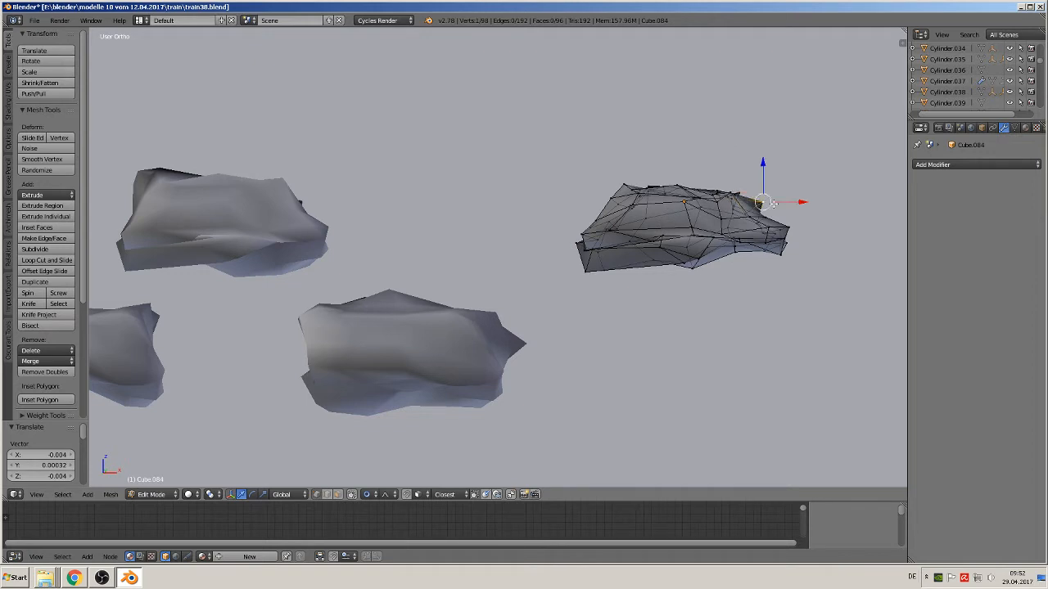
key(g)
click(764, 208)
key(Tab)
scroll(714, 264, down, 5)
key(n)
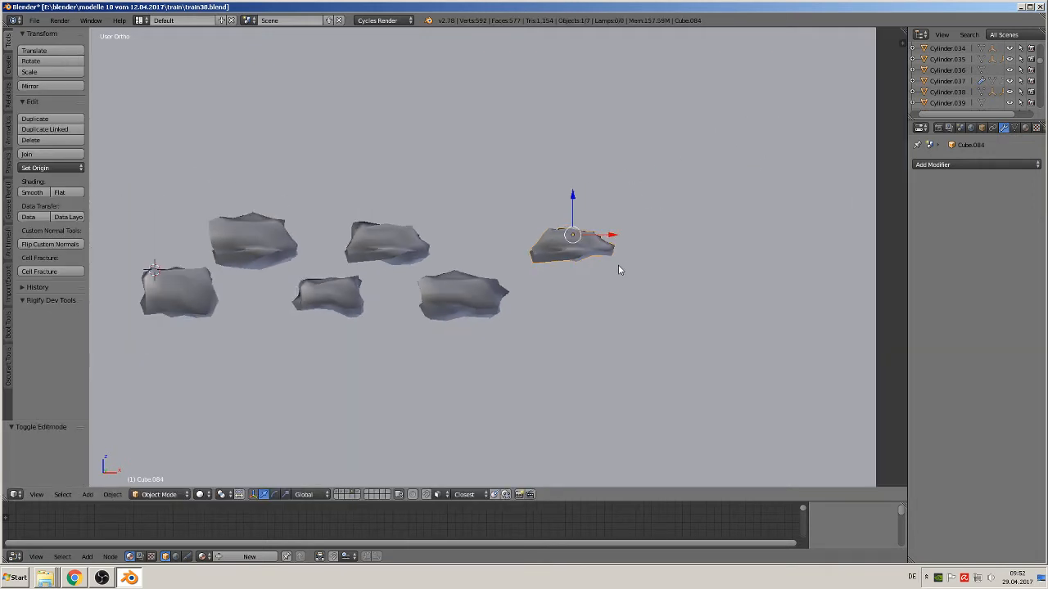
Step: Duplicate the sixth stone, move the copy down along Z and offset it by about 0.025 along X
key(shift+d)
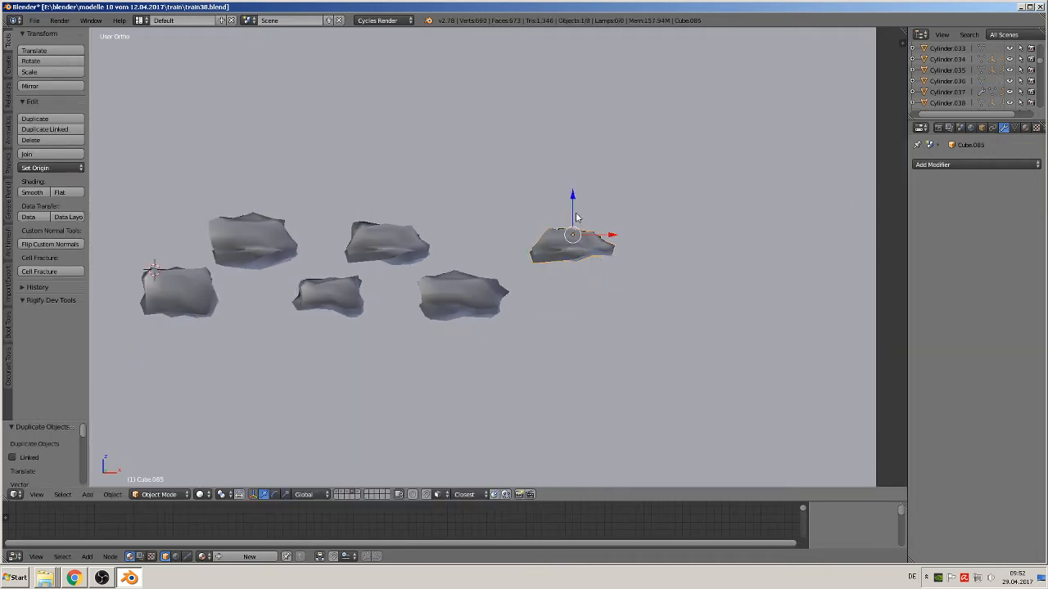
key(z)
click(578, 282)
key(g)
key(x)
click(631, 290)
Step: Pull the seventh stone's lower middle vertex down by about -0.008 along Z and its left vertex outward by about -0.012 along X
scroll(631, 290, up, 4)
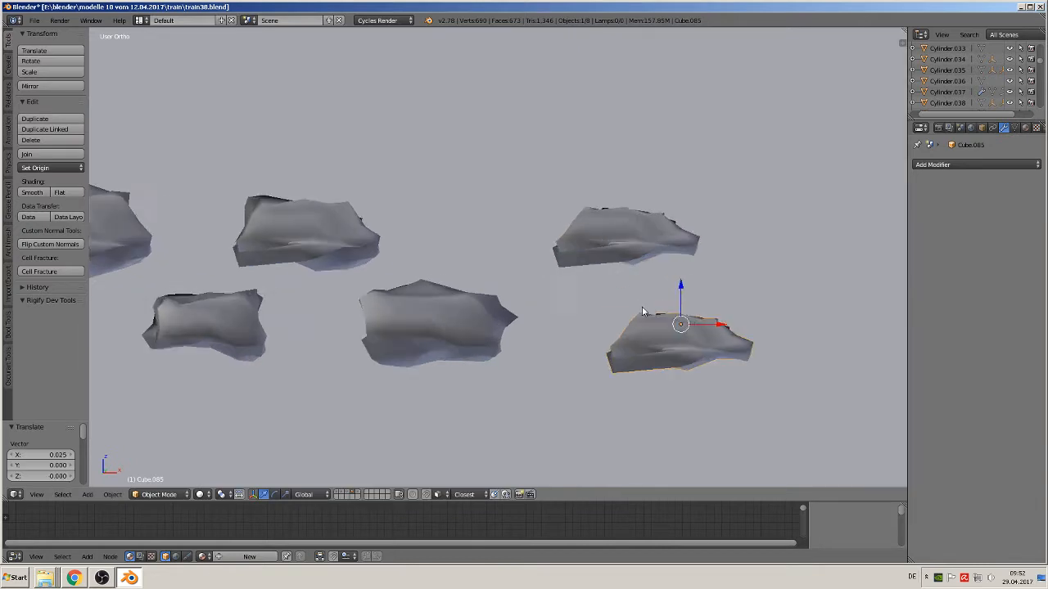
scroll(549, 238, up, 2)
key(Tab)
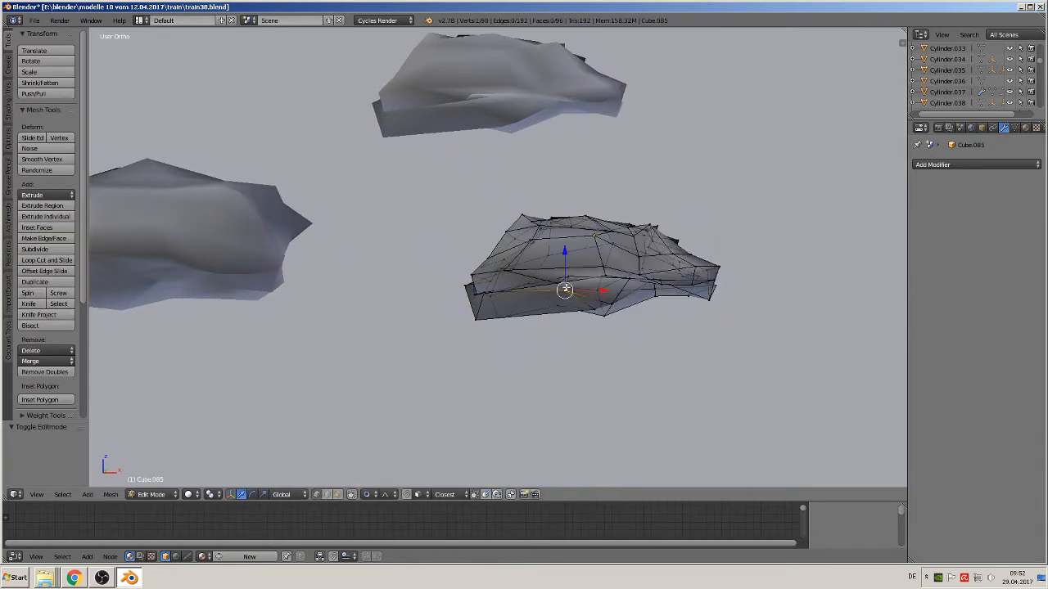
key(g)
click(551, 322)
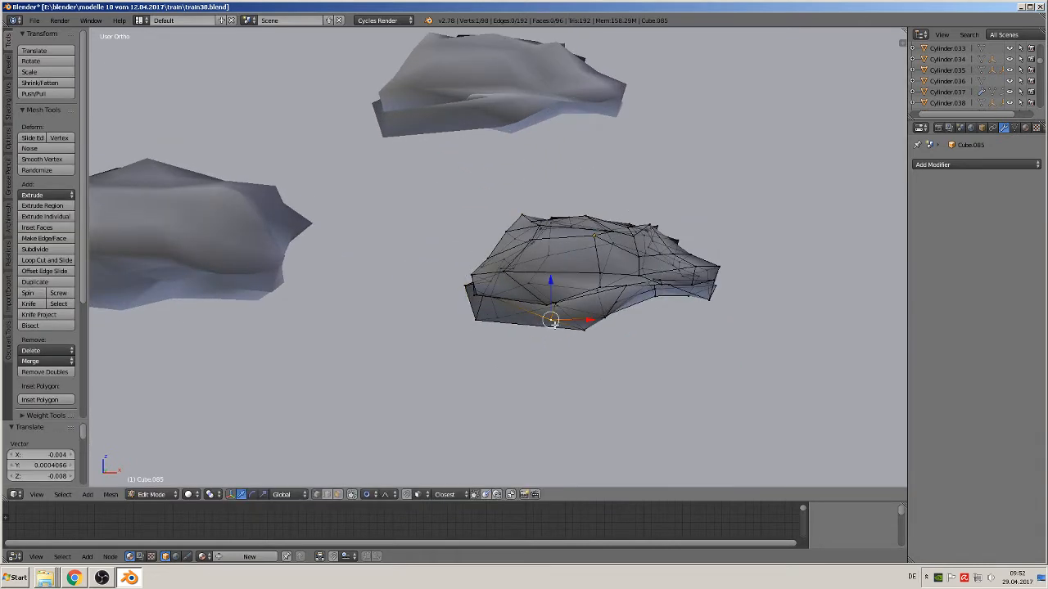
right_click(487, 263)
key(g)
click(434, 254)
Step: Pull the seventh stone's upper right vertex up and outward into a pointed corner, and leave edit mode
right_click(618, 212)
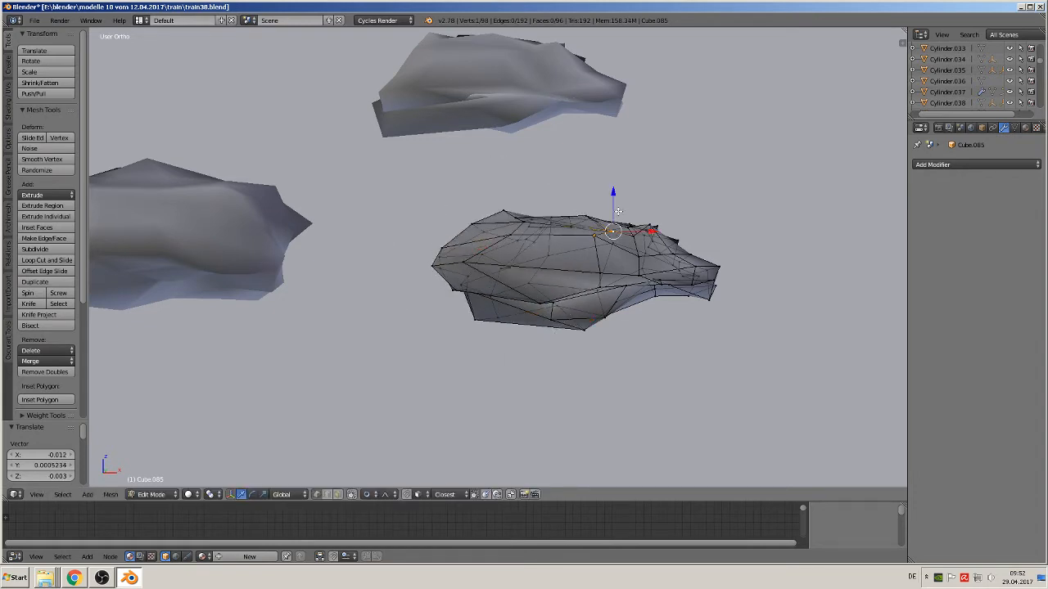
key(g)
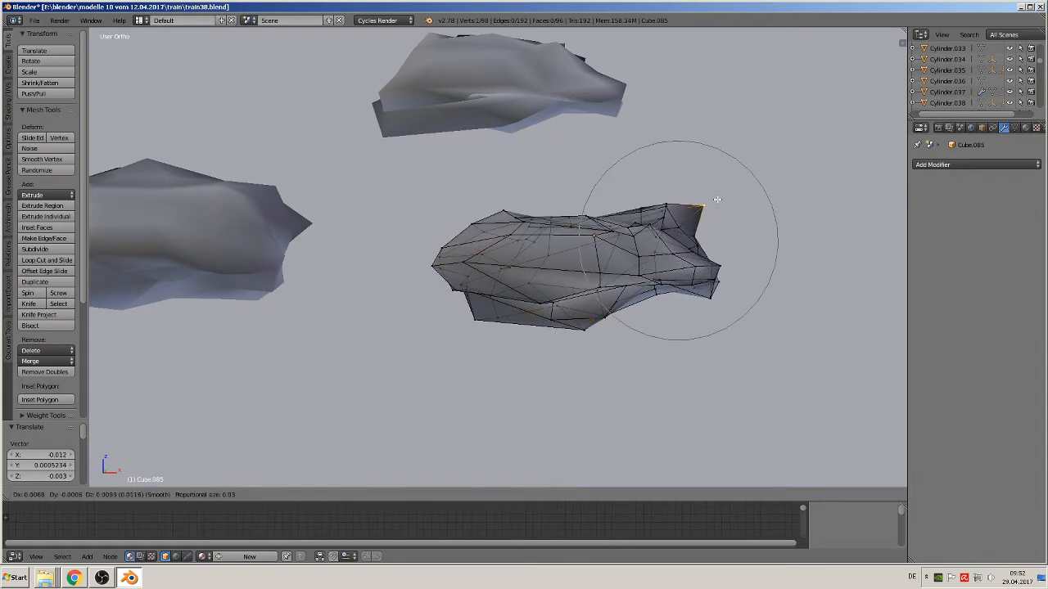
click(713, 199)
key(Tab)
scroll(655, 267, down, 2)
scroll(618, 269, down, 1)
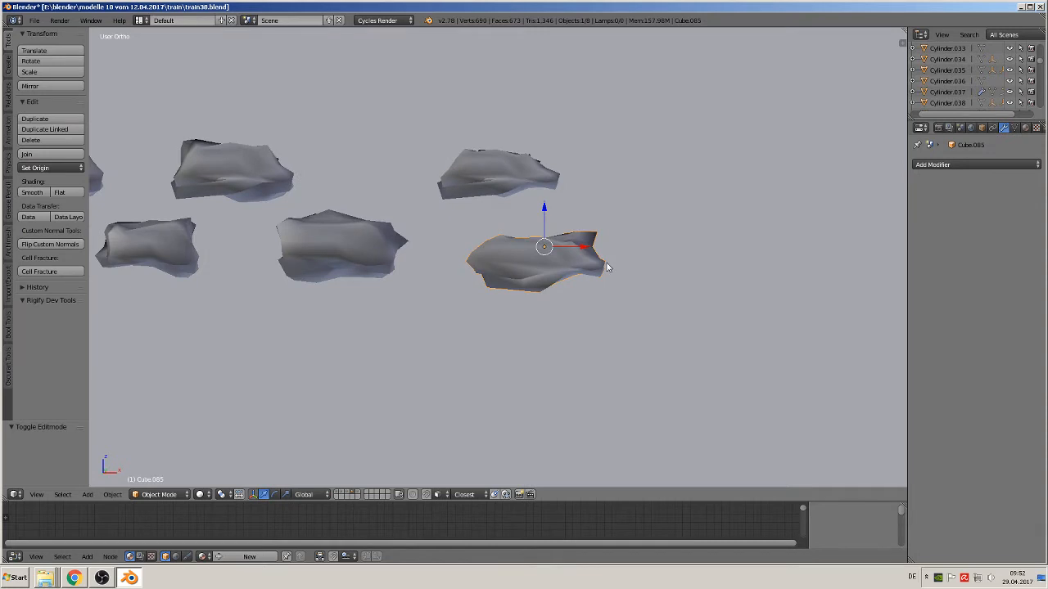
Step: Duplicate the seventh stone, shift the copy sideways along X and raise it by about 0.049 along Z
key(shift+d)
right_click(607, 266)
click(574, 251)
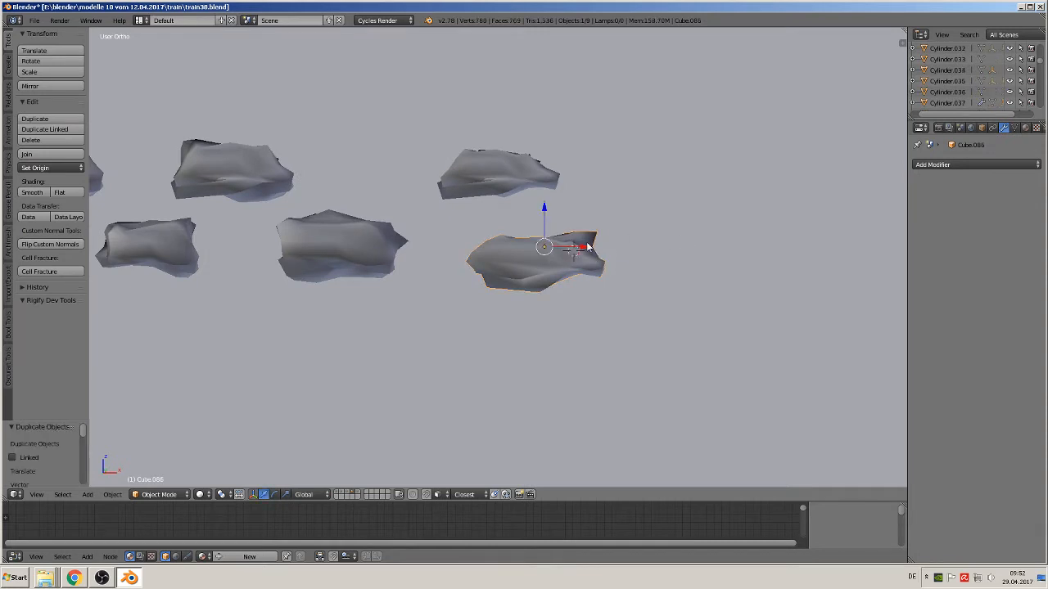
key(g)
click(716, 188)
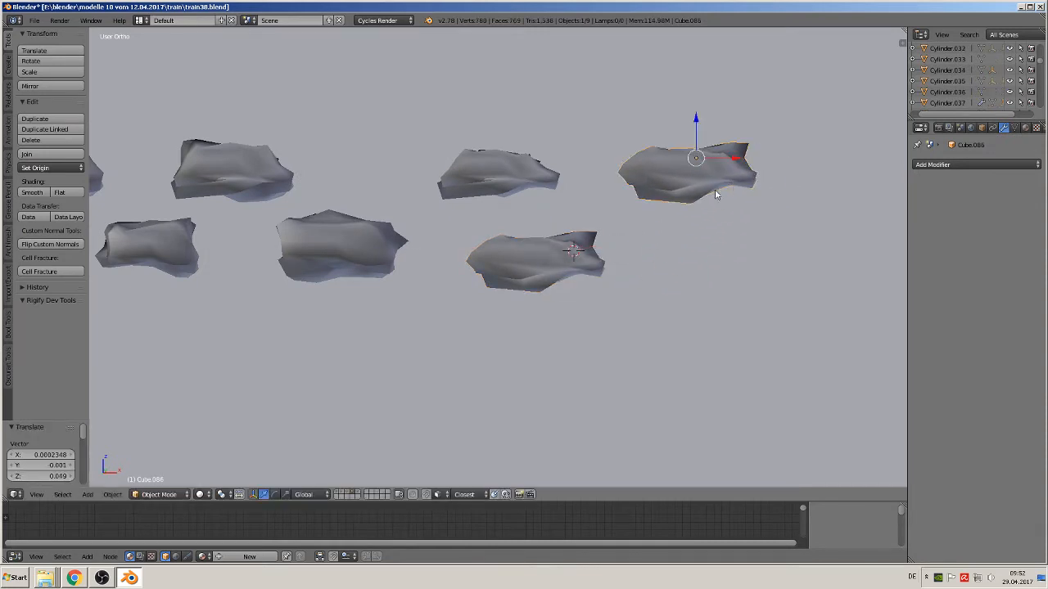
Step: Pull the eighth stone's lower left vertex by about 0.009 along X and -0.015 along Z, and its lower right vertex down by about -0.014
key(Tab)
right_click(639, 197)
key(g)
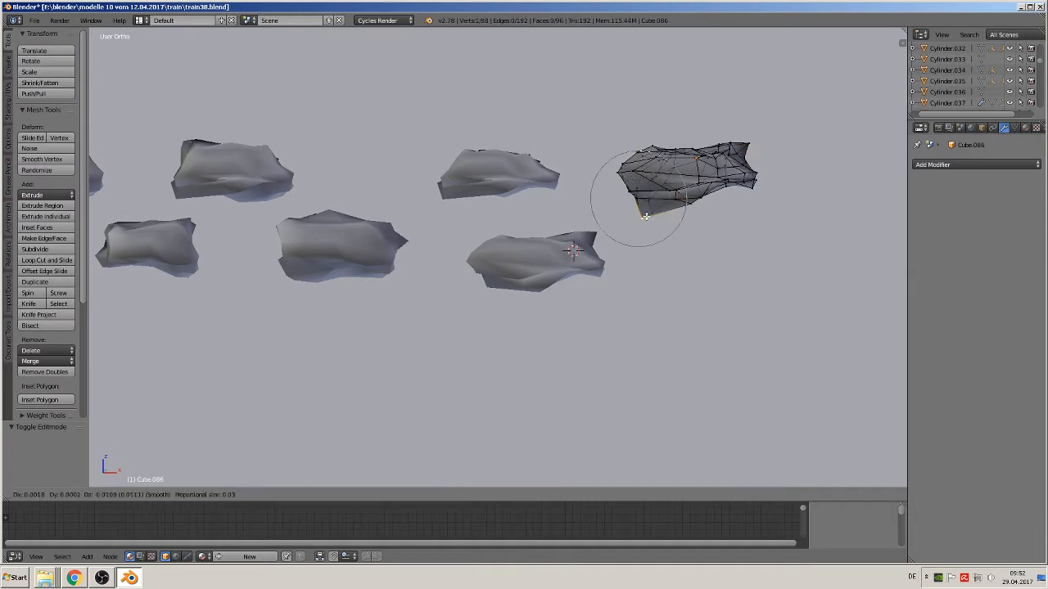
click(661, 222)
right_click(723, 184)
key(g)
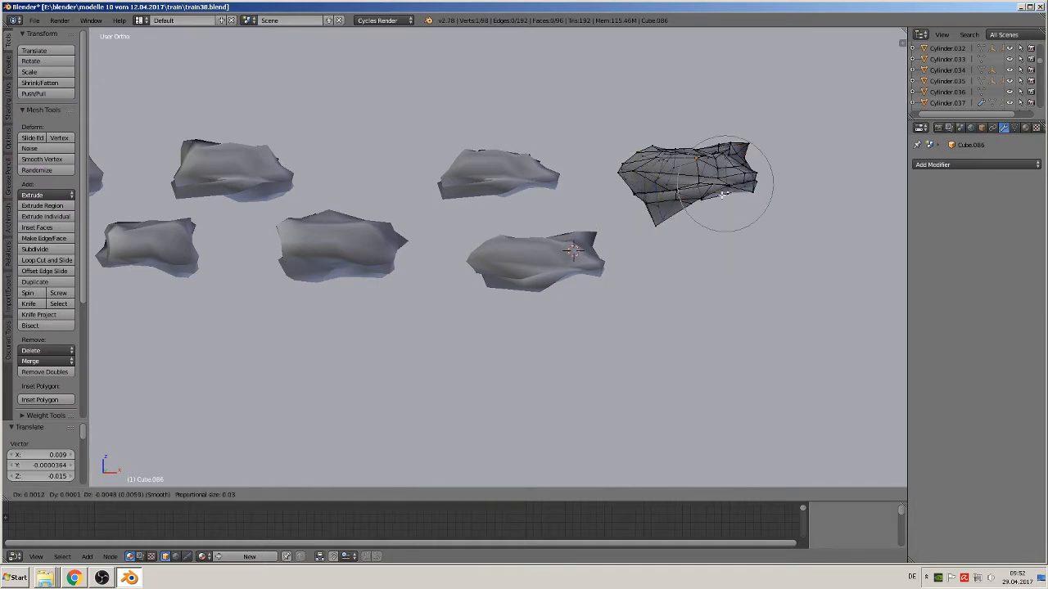
click(728, 208)
Step: Raise the eighth stone's top middle vertex by about 0.008 along Z and shift its upper left vertex by about 0.010 along X
right_click(692, 154)
key(g)
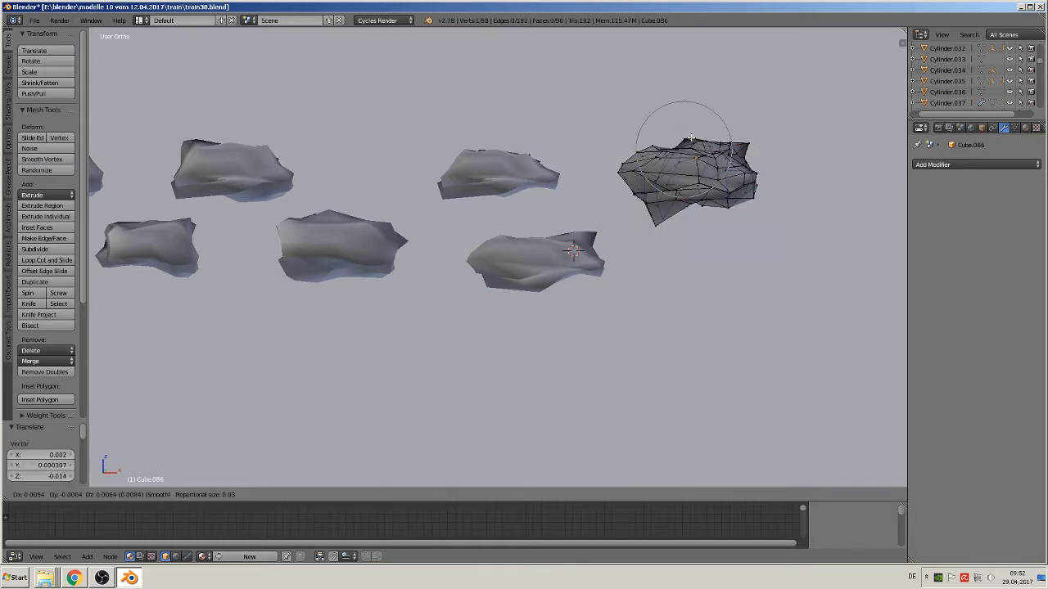
click(693, 135)
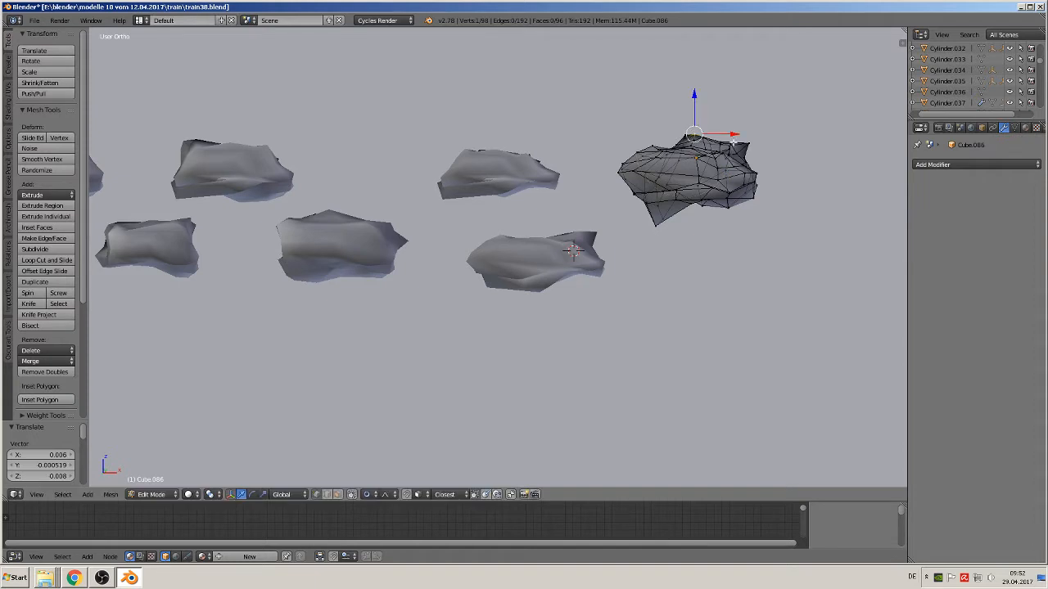
right_click(647, 146)
key(g)
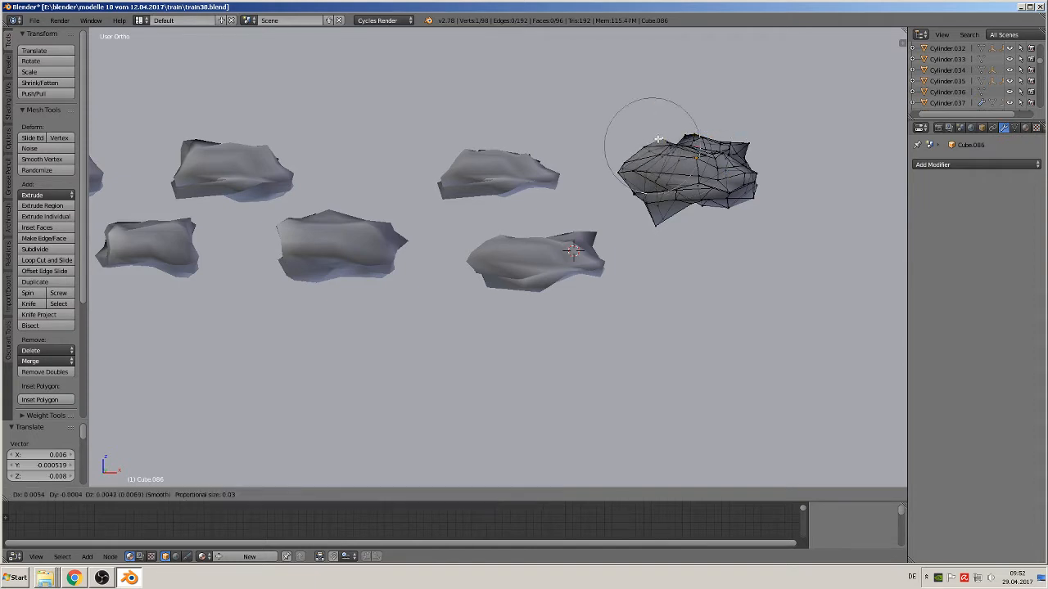
click(669, 145)
Step: Raise the eighth stone's lower left tip by about 0.009 along Z, pull its upper right tip inward, and leave edit mode
right_click(655, 221)
key(g)
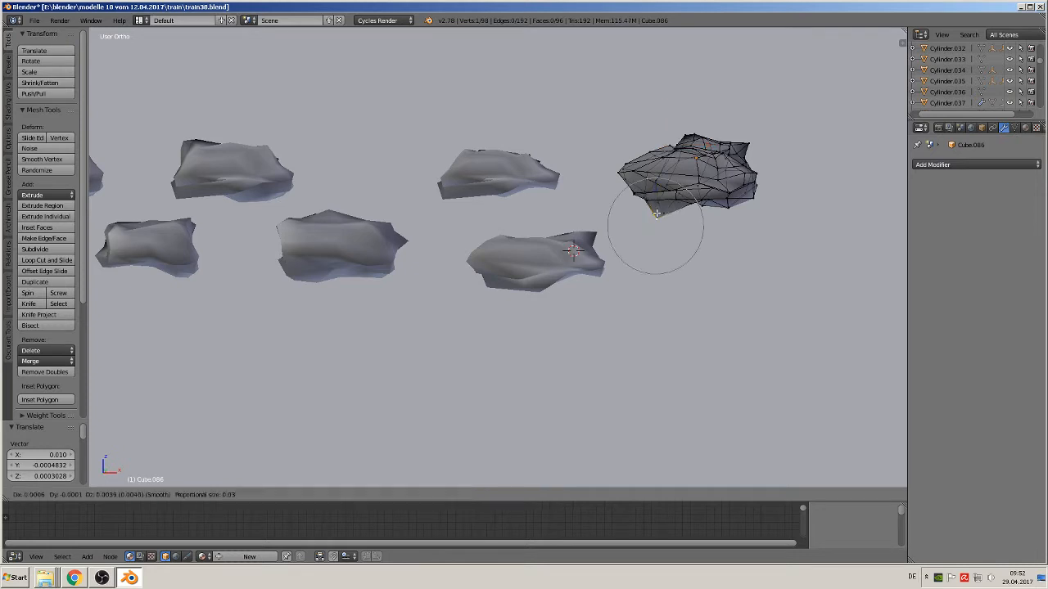
click(660, 205)
right_click(747, 142)
key(g)
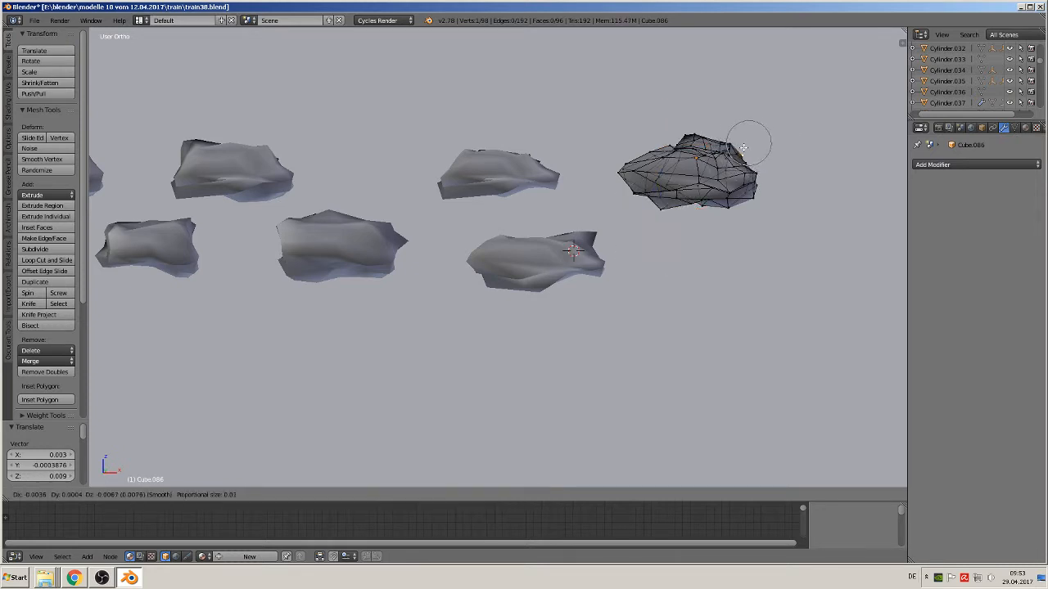
click(741, 153)
key(Tab)
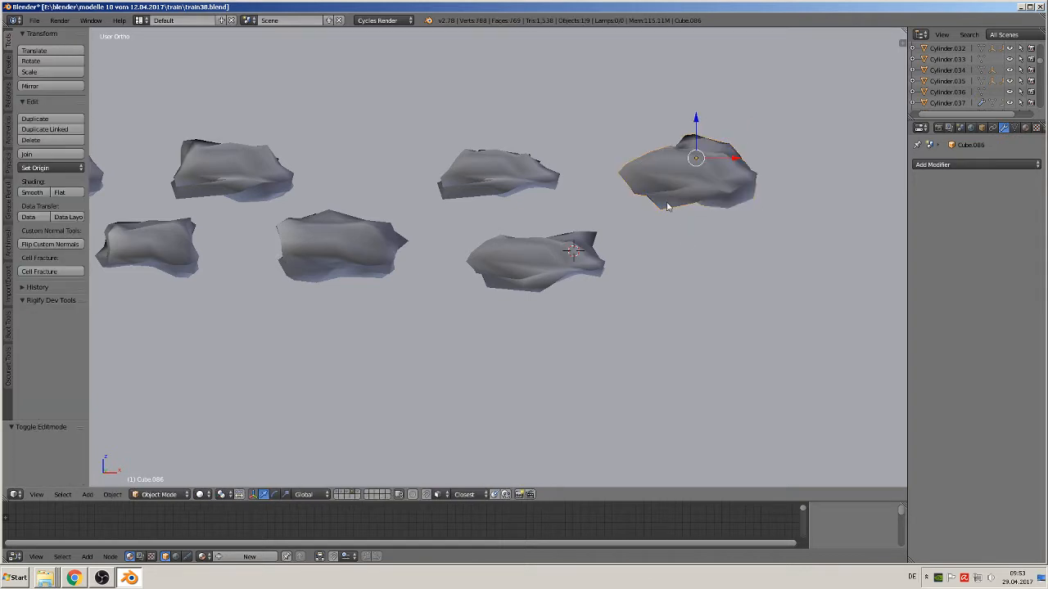
Step: Duplicate the eighth stone and place the copy just below it
key(n)
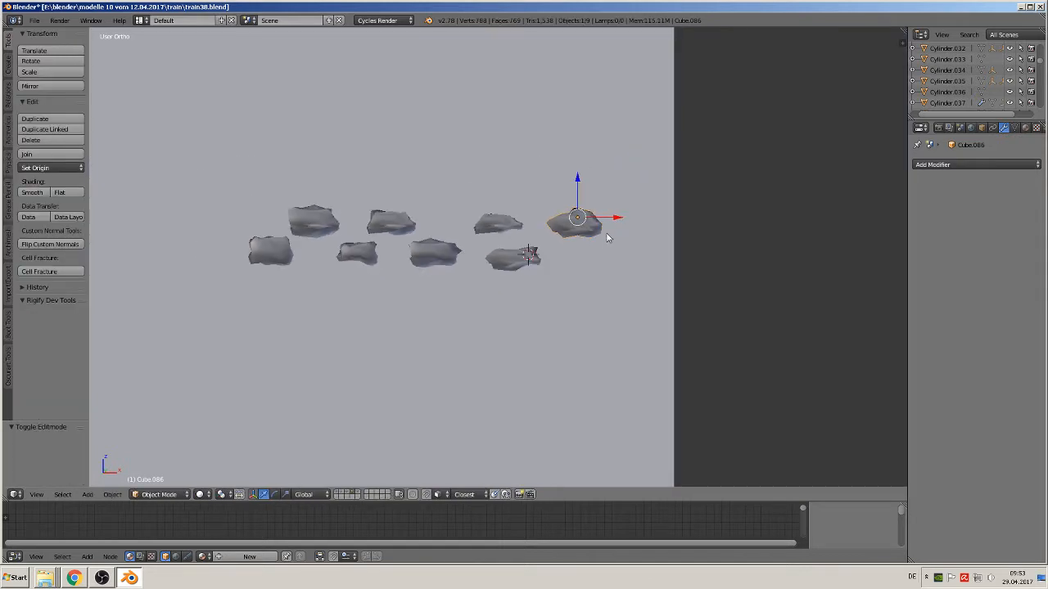
key(shift+d)
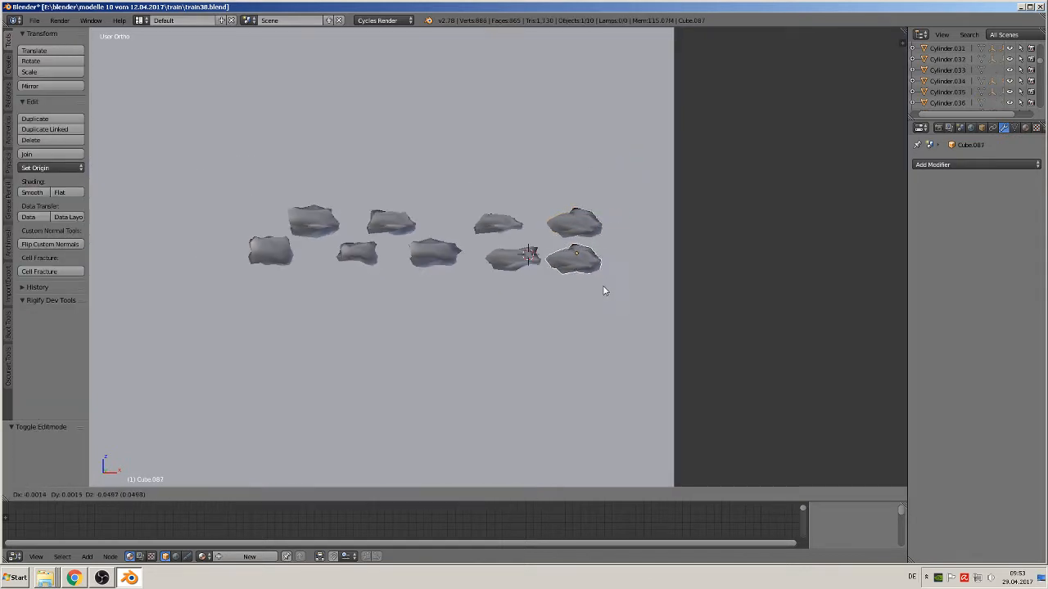
click(603, 290)
key(n)
Step: Push the ninth stone's left tip inward by about 0.012 along X and flatten its top peak by lowering two top vertices
key(Tab)
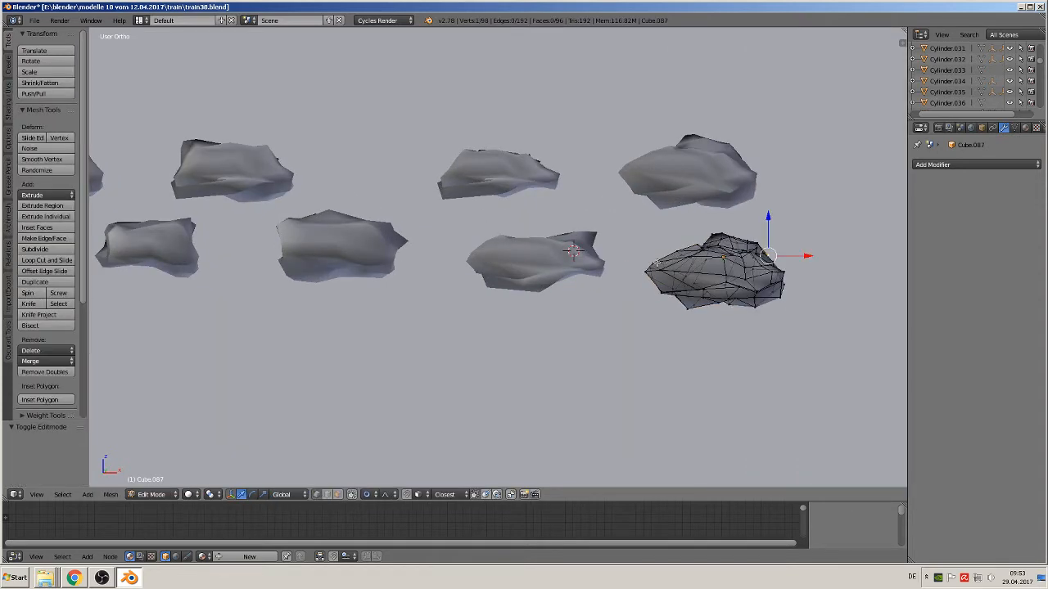
right_click(647, 262)
right_click(645, 275)
key(g)
click(668, 275)
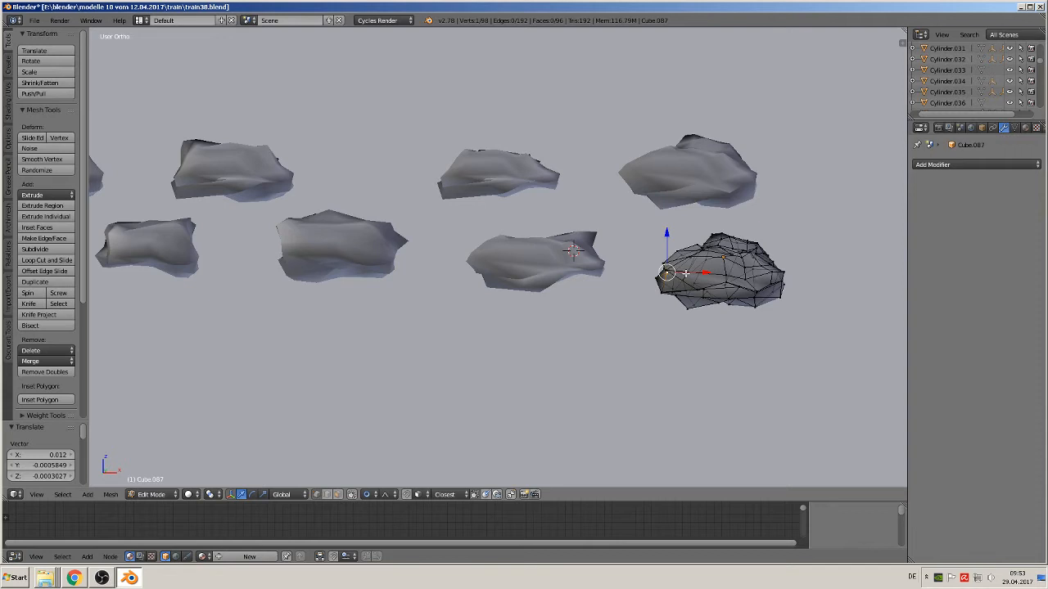
right_click(730, 232)
key(g)
click(732, 244)
key(g)
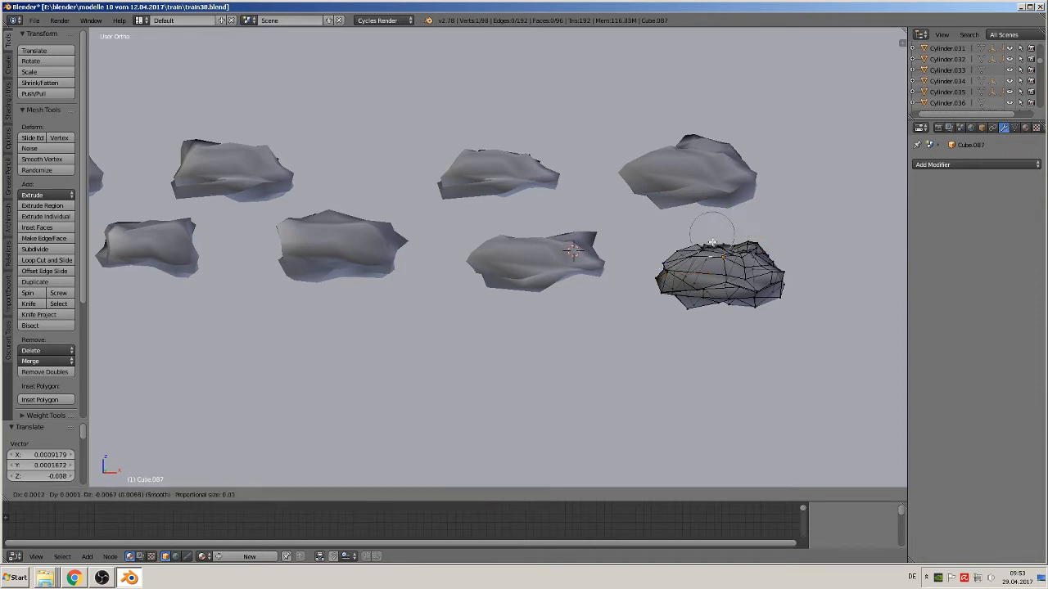
click(714, 249)
Step: Raise the ninth stone's bottom middle vertex by about 0.013 along Z and slide it along its edge with factor 0.829
right_click(724, 310)
key(g)
click(723, 284)
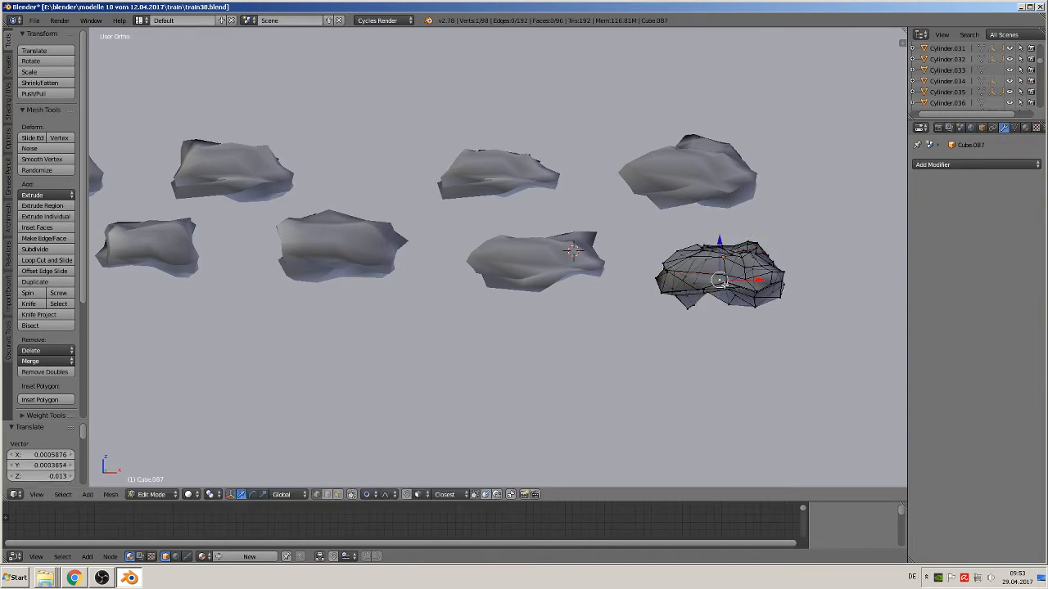
key(g)
key(g)
click(695, 330)
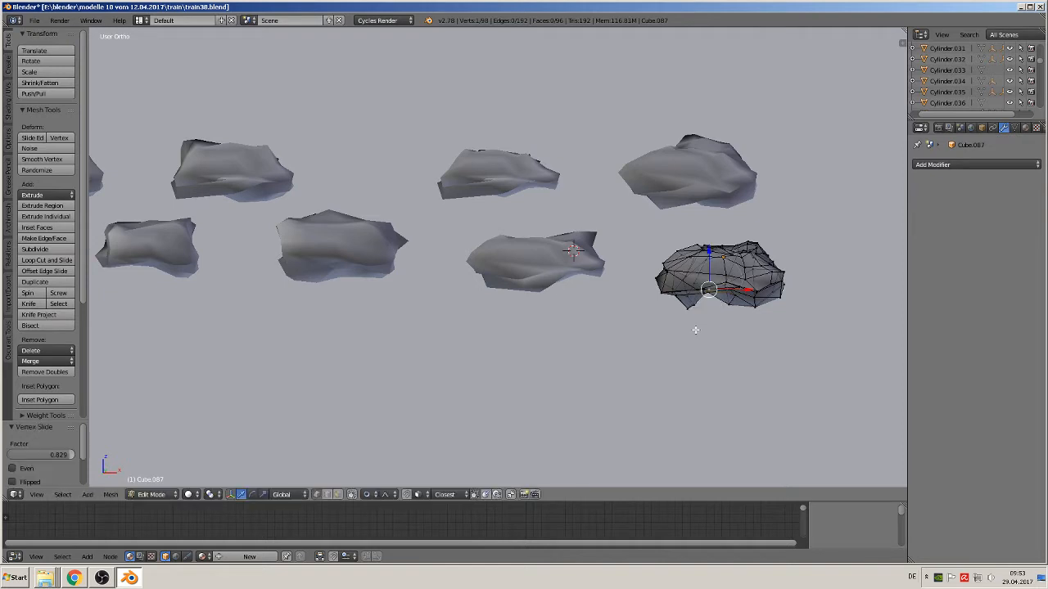
Step: Move the ninth stone's lower left bottom vertex by about 0.005 along X and 0.015 along Z, and leave edit mode
right_click(701, 315)
key(g)
click(700, 284)
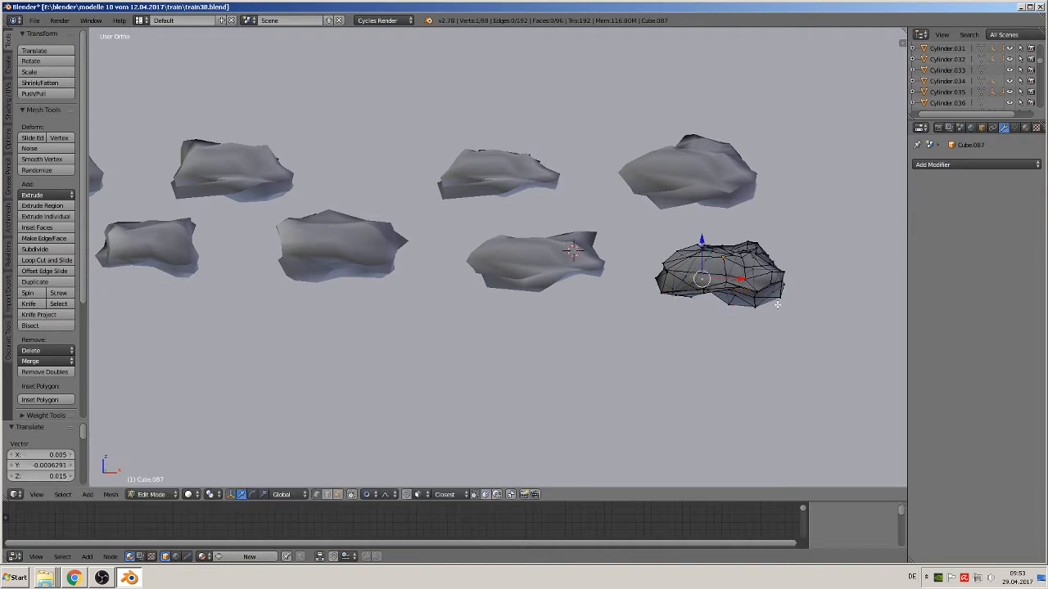
key(Tab)
scroll(662, 288, down, 3)
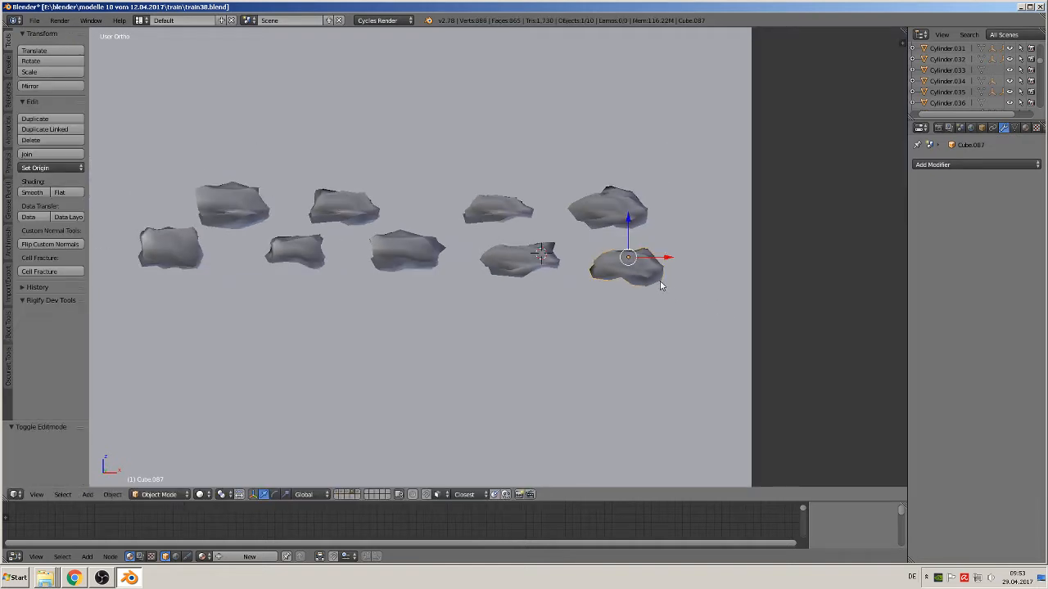
Step: Duplicate the ninth stone, place the copy just below the eighth stone, and enter edit mode on it
key(shift+d)
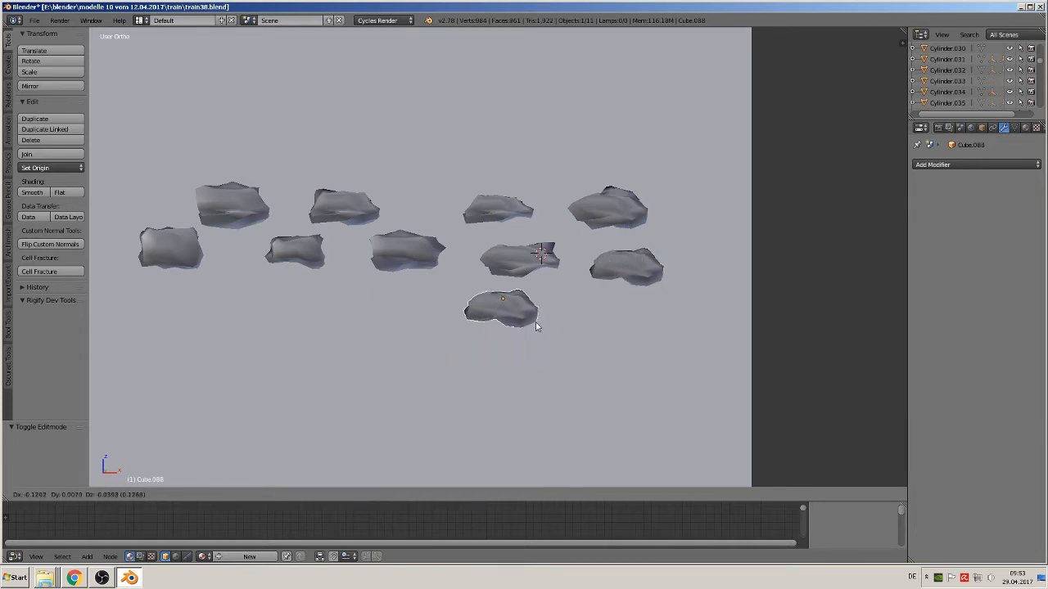
click(557, 321)
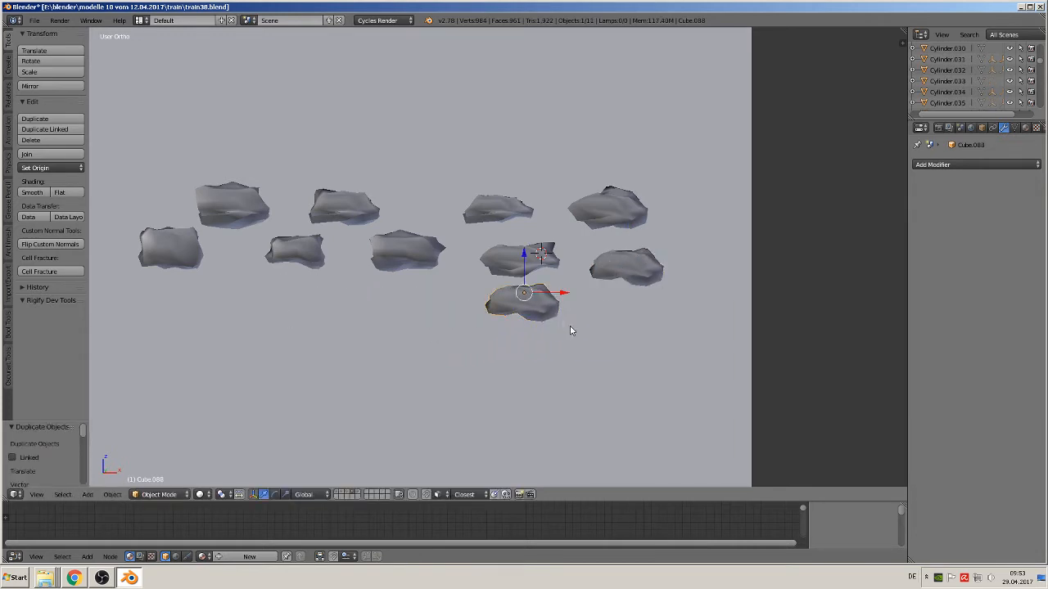
scroll(561, 325, up, 3)
key(Tab)
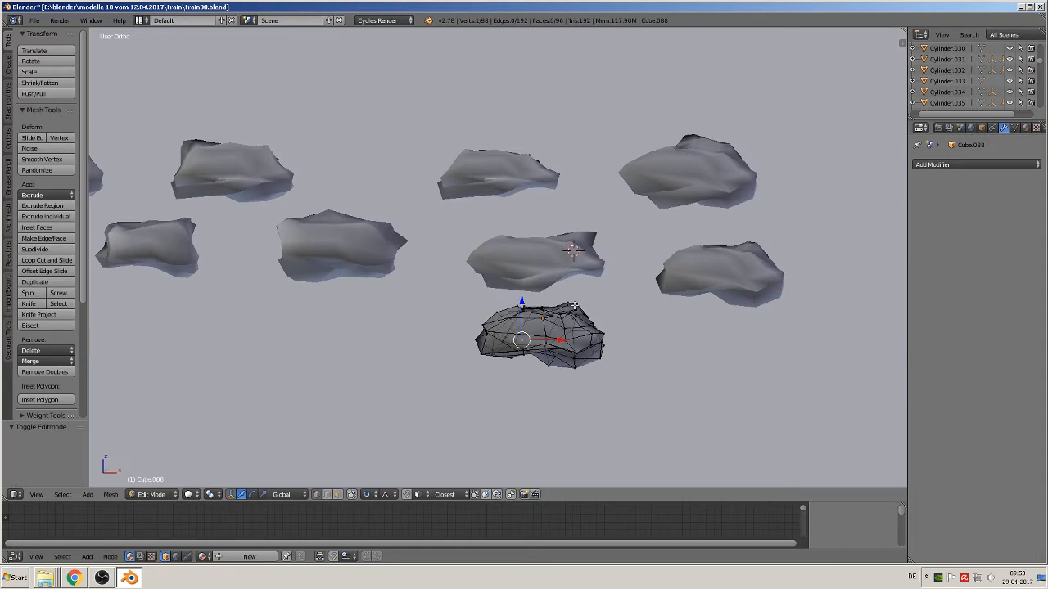
Step: Lower the tenth stone's upper right peak and push its right end inward by about 0.014 along X
key(g)
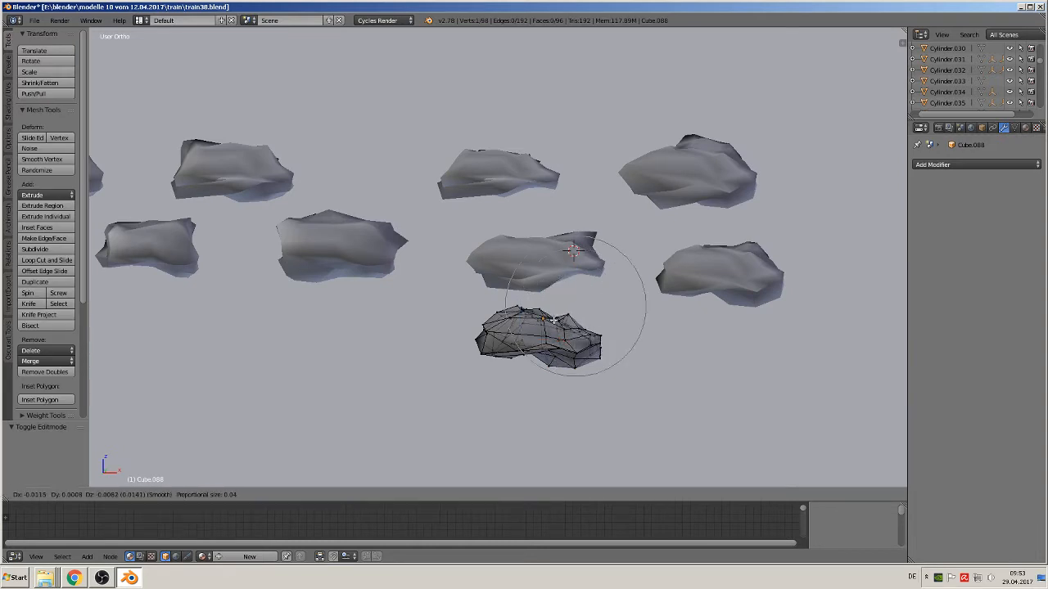
click(571, 311)
key(g)
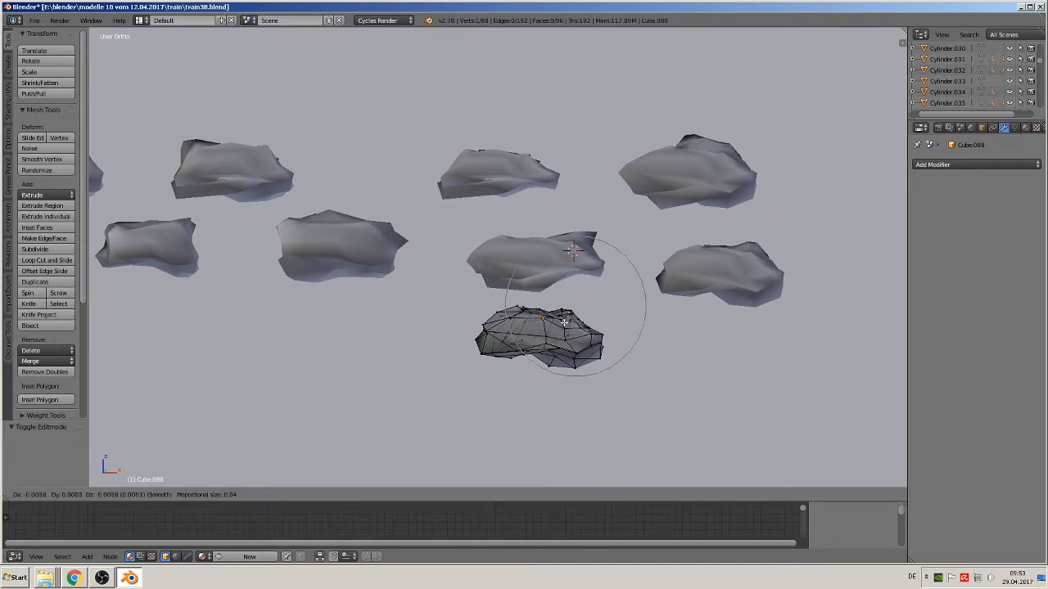
click(563, 321)
key(g)
click(573, 358)
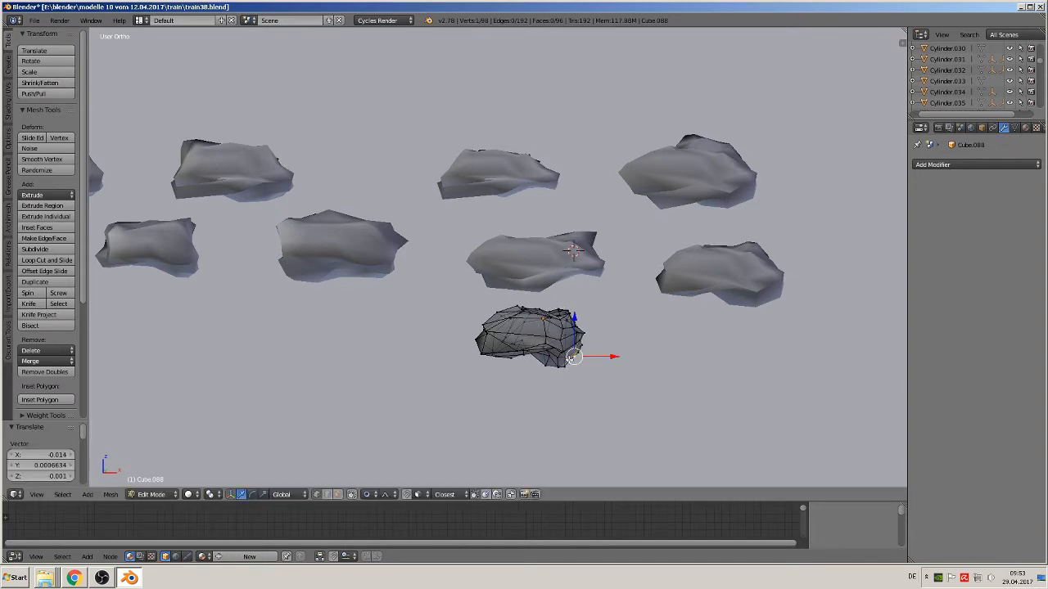
Step: Push the tenth stone's left end inward by about 0.037 along X and leave edit mode
key(g)
click(491, 330)
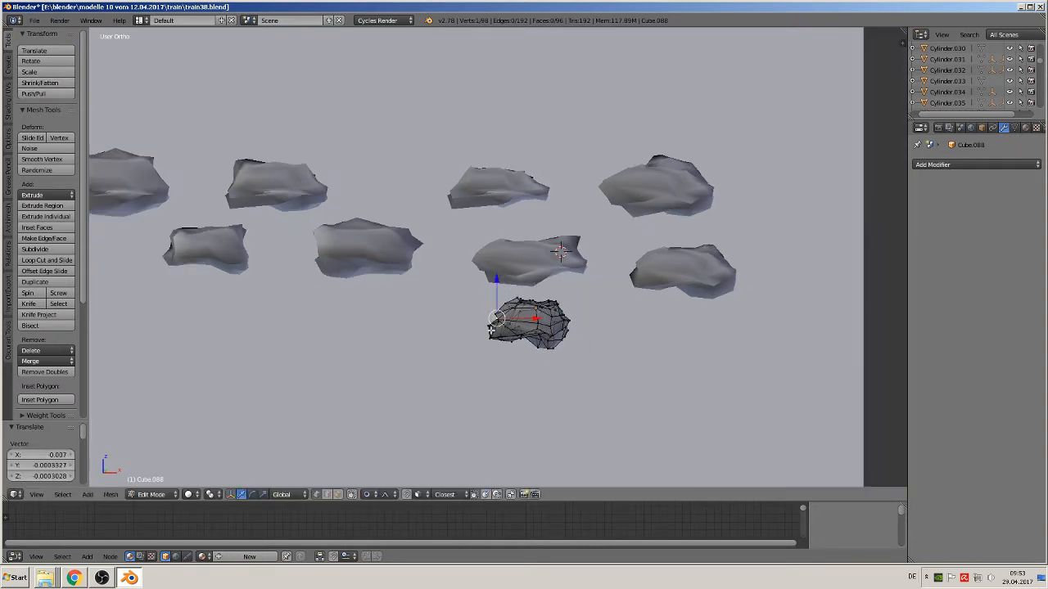
key(Tab)
scroll(494, 330, down, 4)
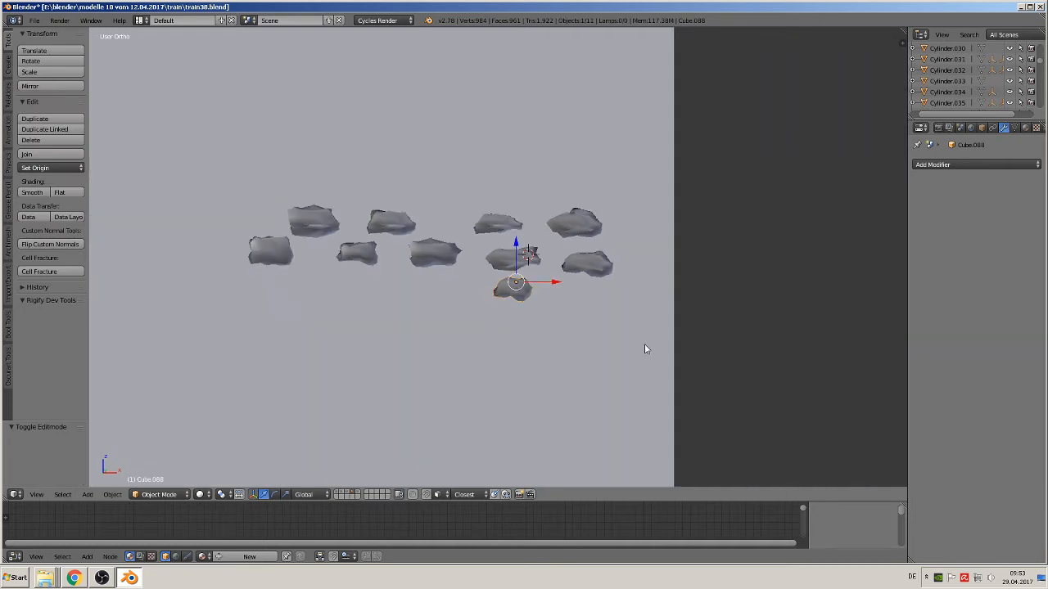
scroll(538, 312, up, 3)
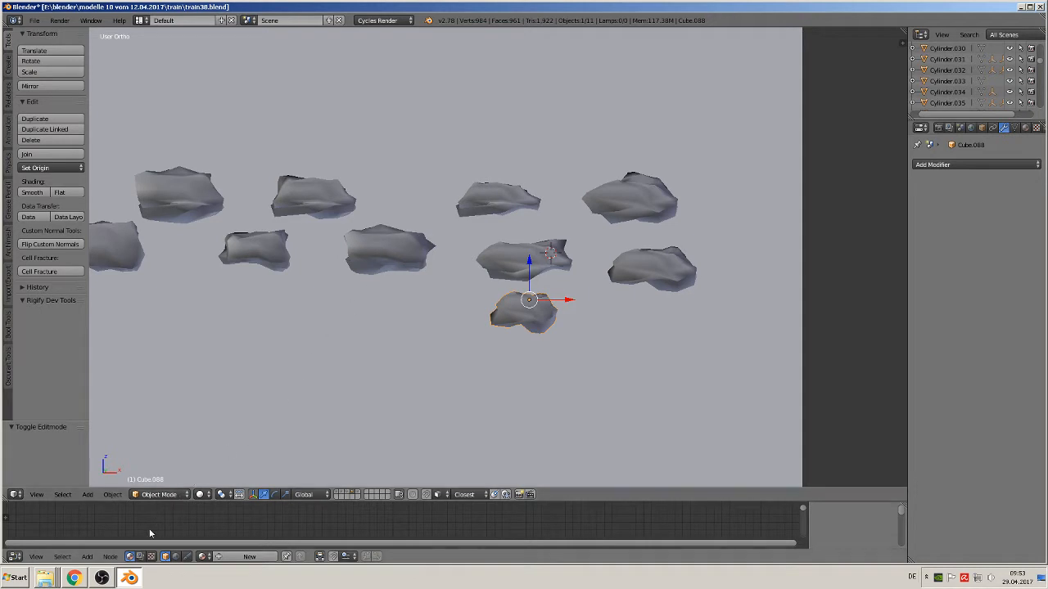
click(101, 578)
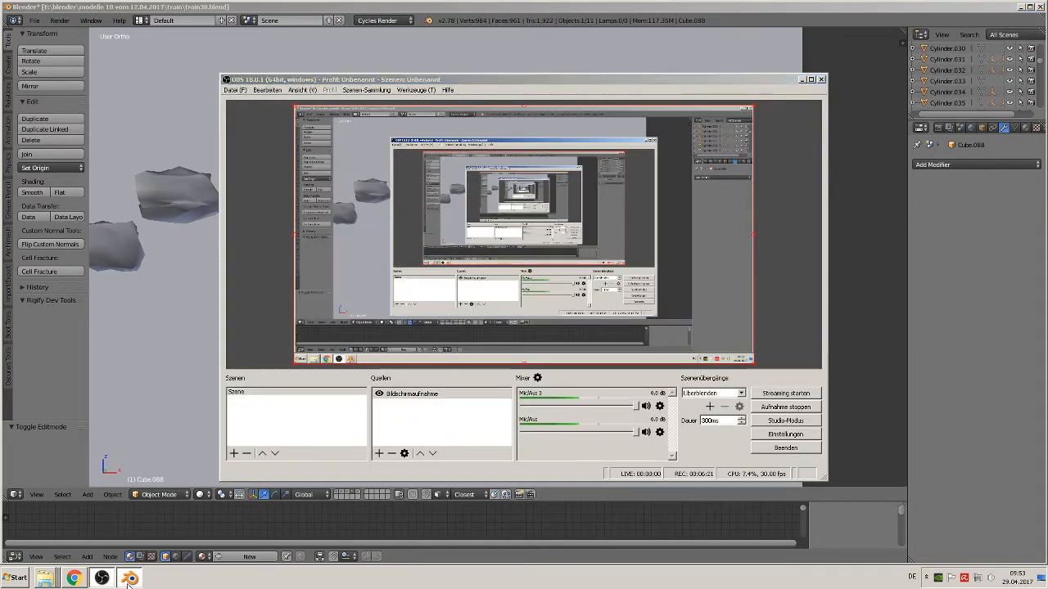
click(128, 579)
Step: Unwrap the entire mesh of the upper row's first stone with Smart UV Project, using an angle limit of 66 and zero island margin
click(178, 193)
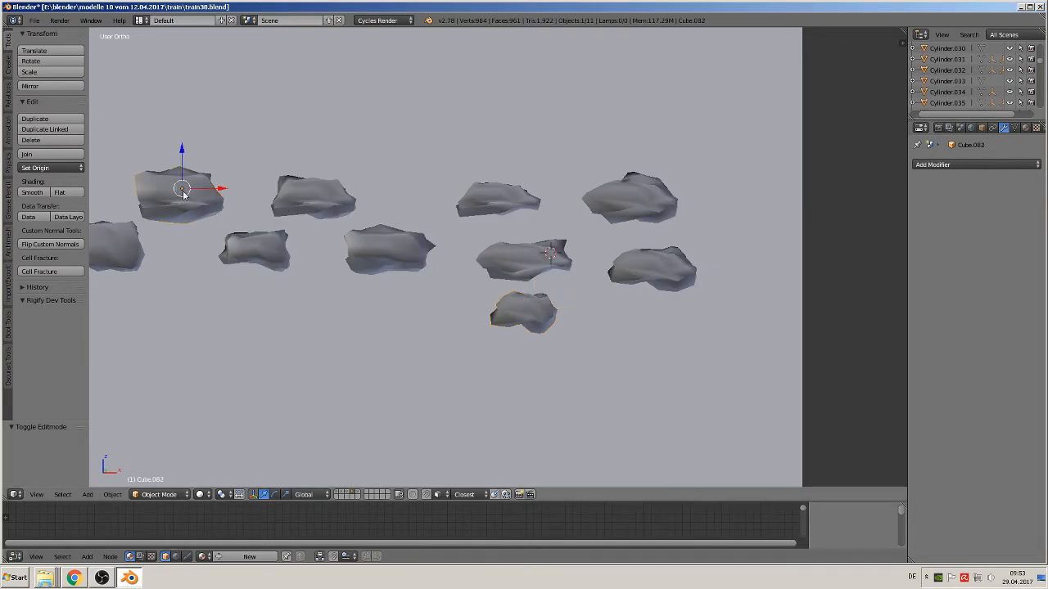
key(KP_Decimal)
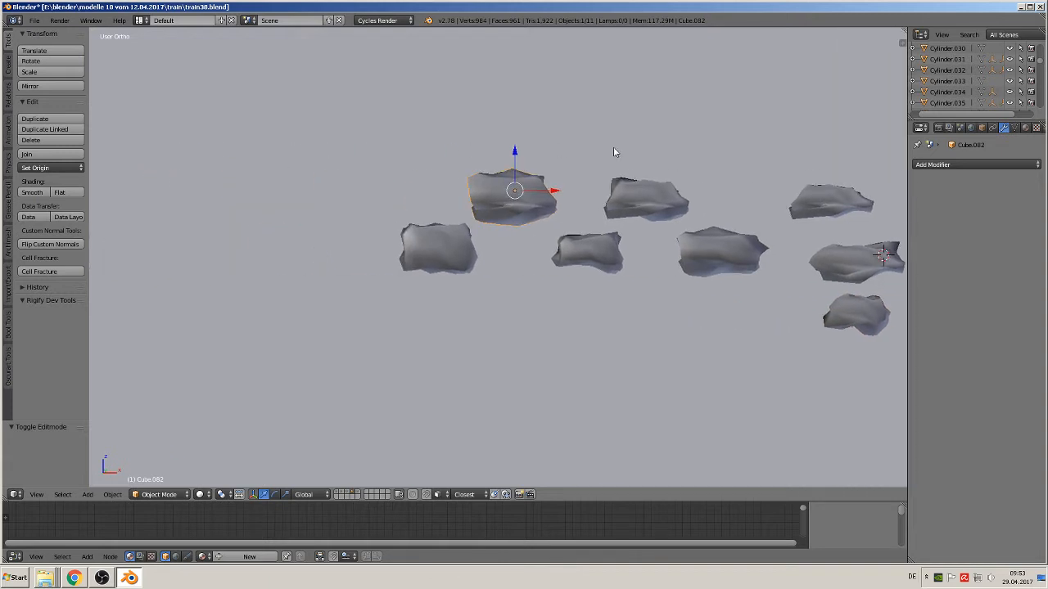
key(Tab)
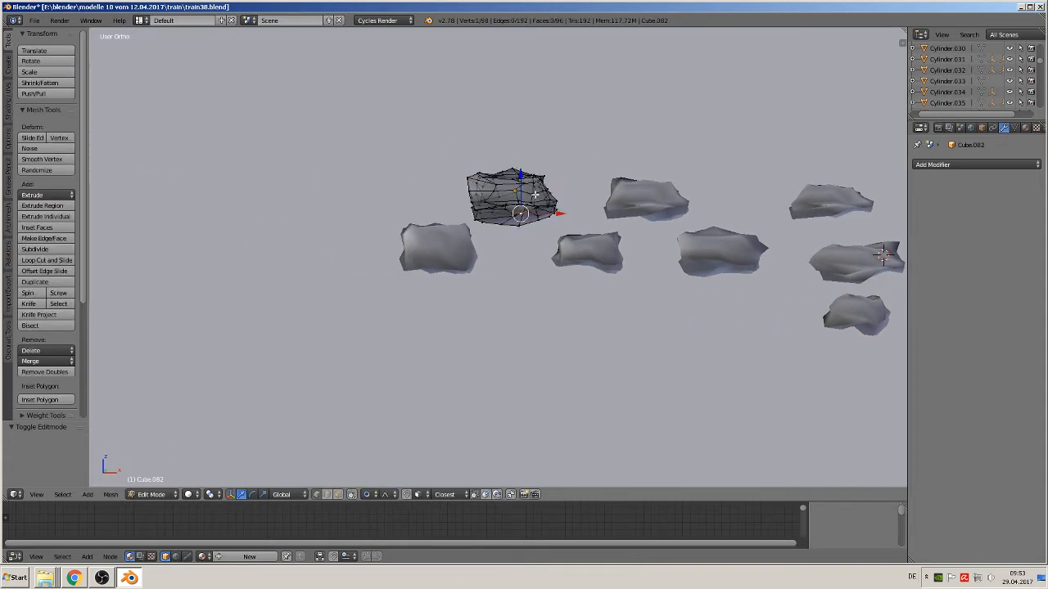
key(a)
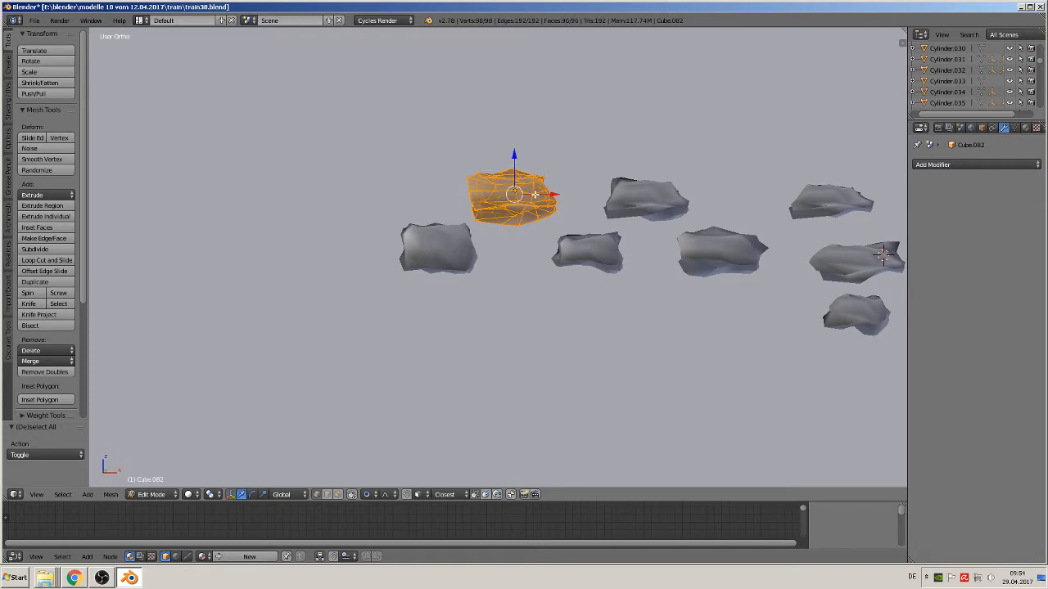
key(u)
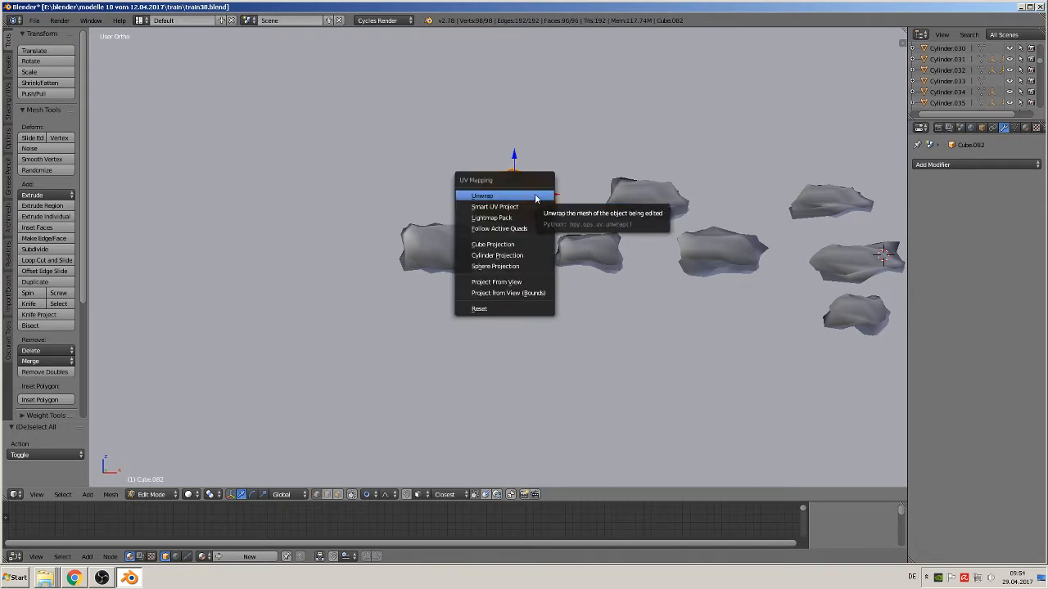
click(530, 208)
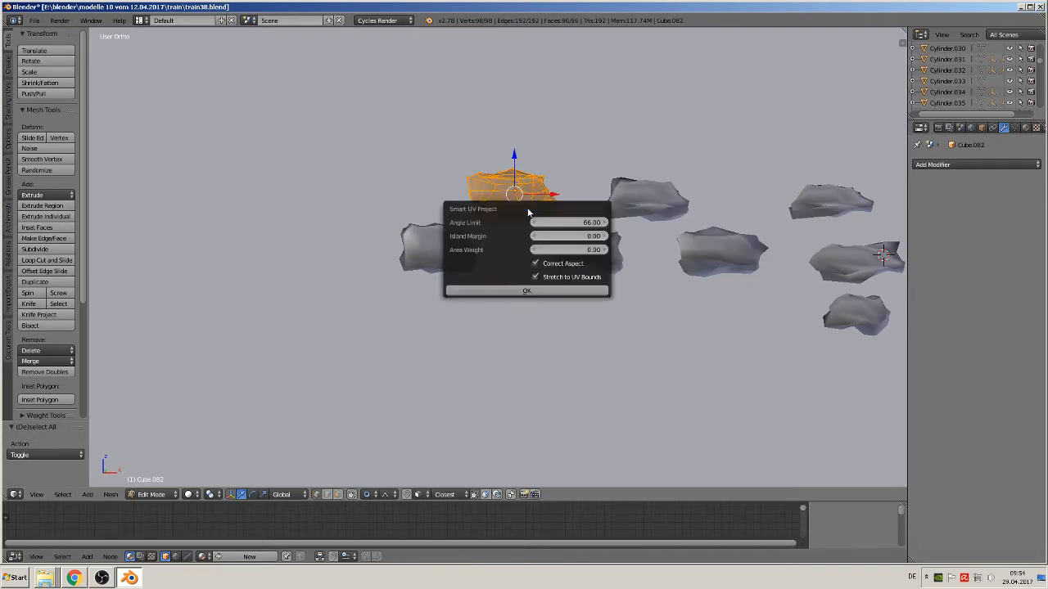
click(551, 291)
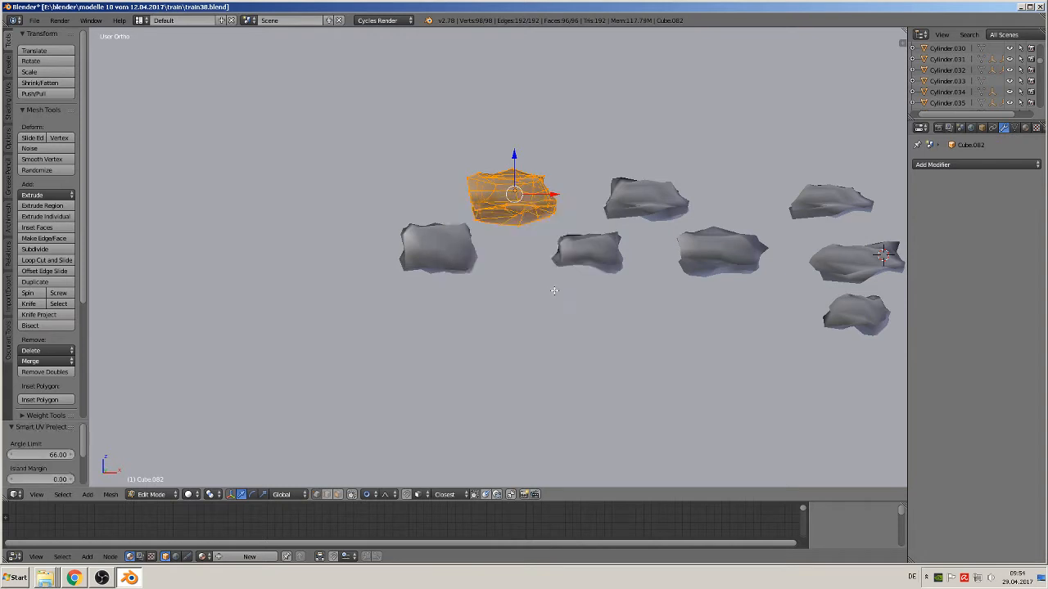
Step: Create a new material named stone1 for this stone and assign it to the whole mesh
click(1026, 128)
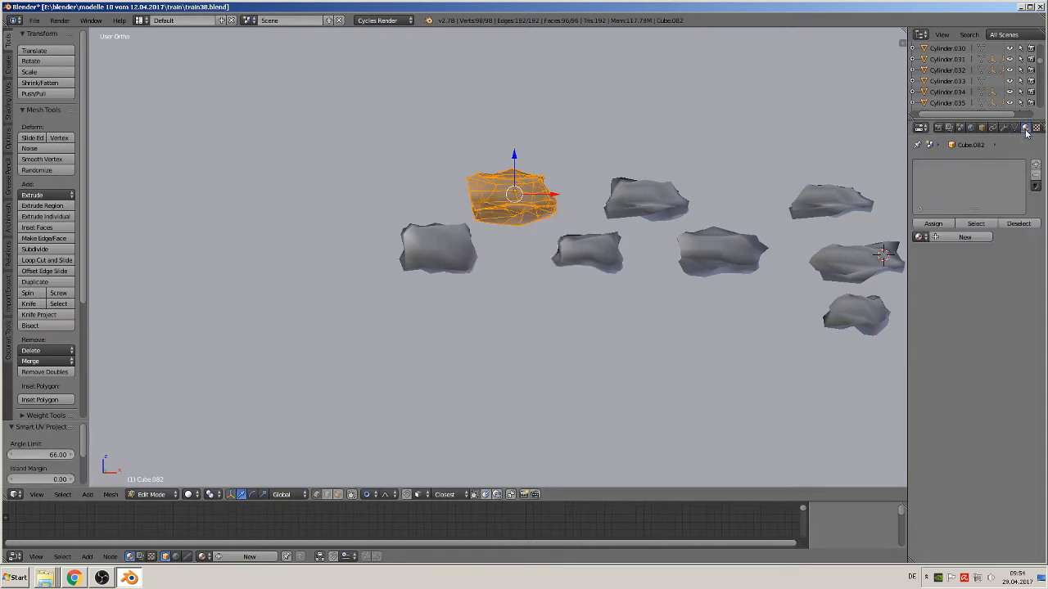
click(949, 236)
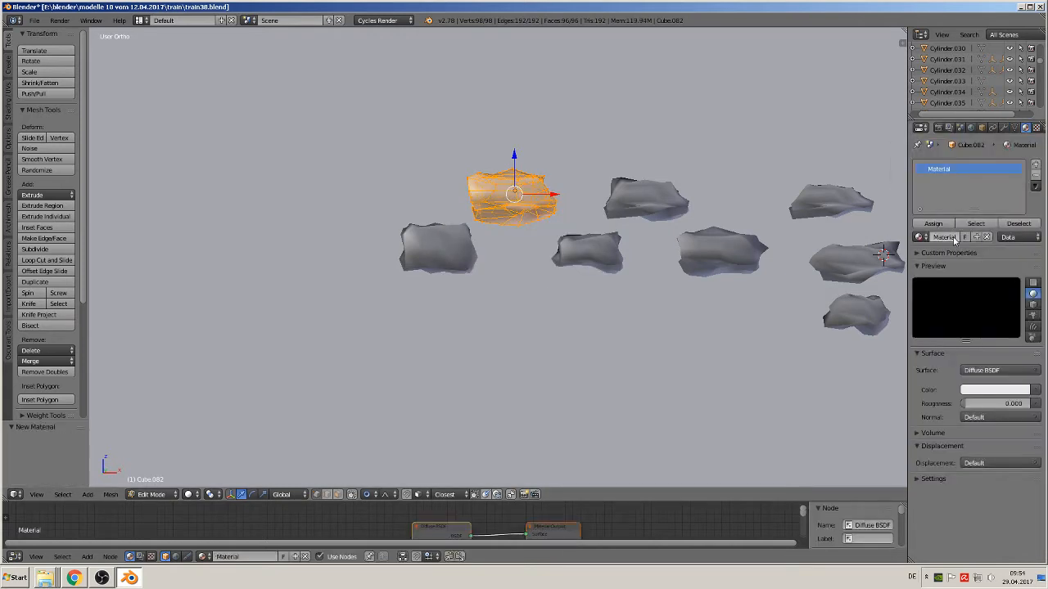
click(947, 237)
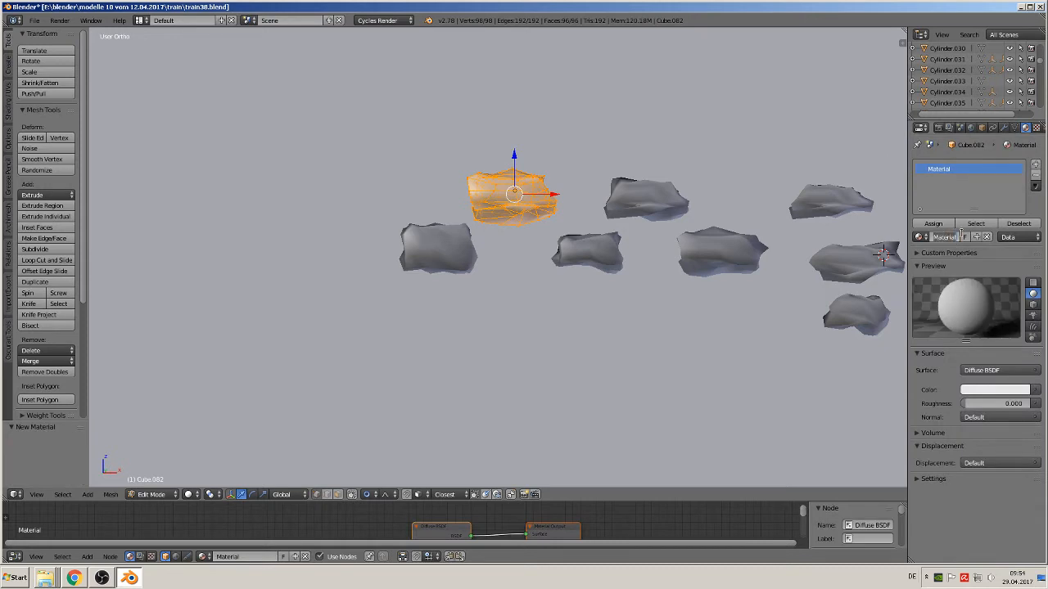
text(stone)
key(Return)
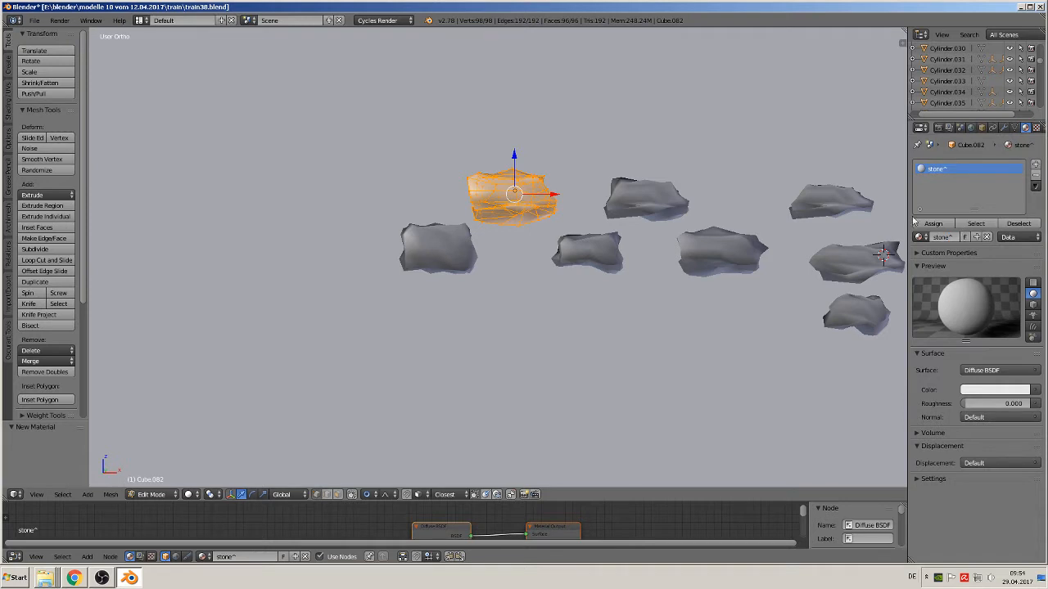
click(945, 237)
key(Return)
click(936, 226)
Step: Use an Image Texture as the colour input of the stone1 material's Diffuse BSDF
click(1037, 391)
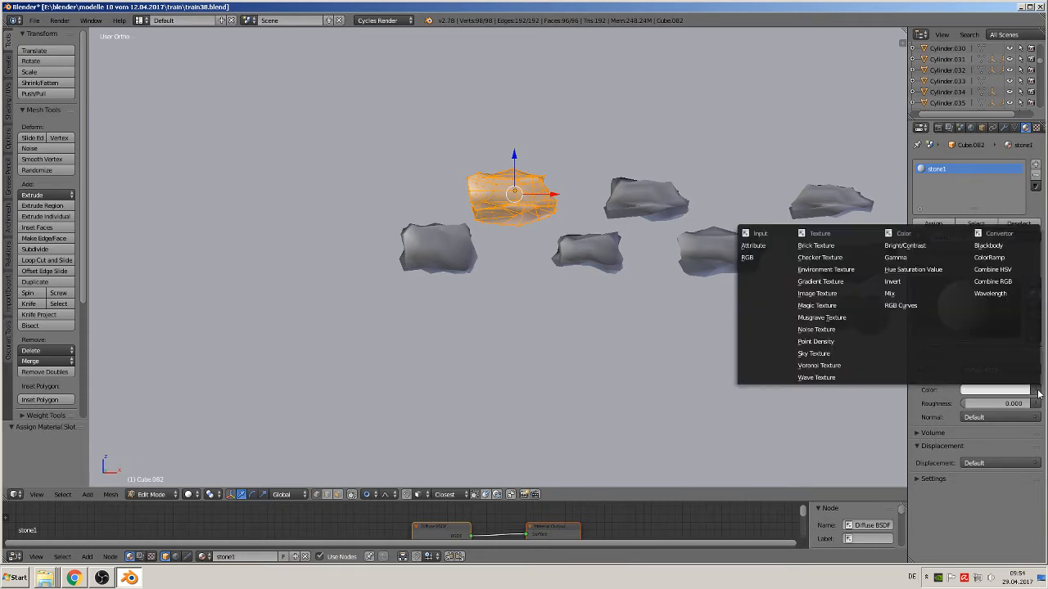
click(817, 293)
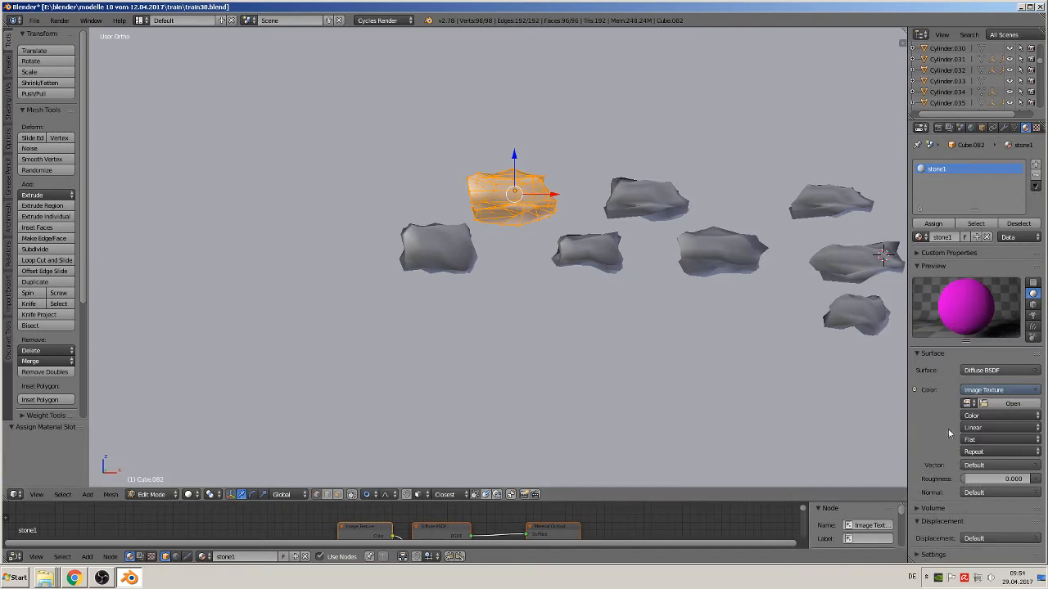
Step: Switch to the Windows Explorer window showing Komerzielle Texturen and open the Stein texture folder
click(1021, 7)
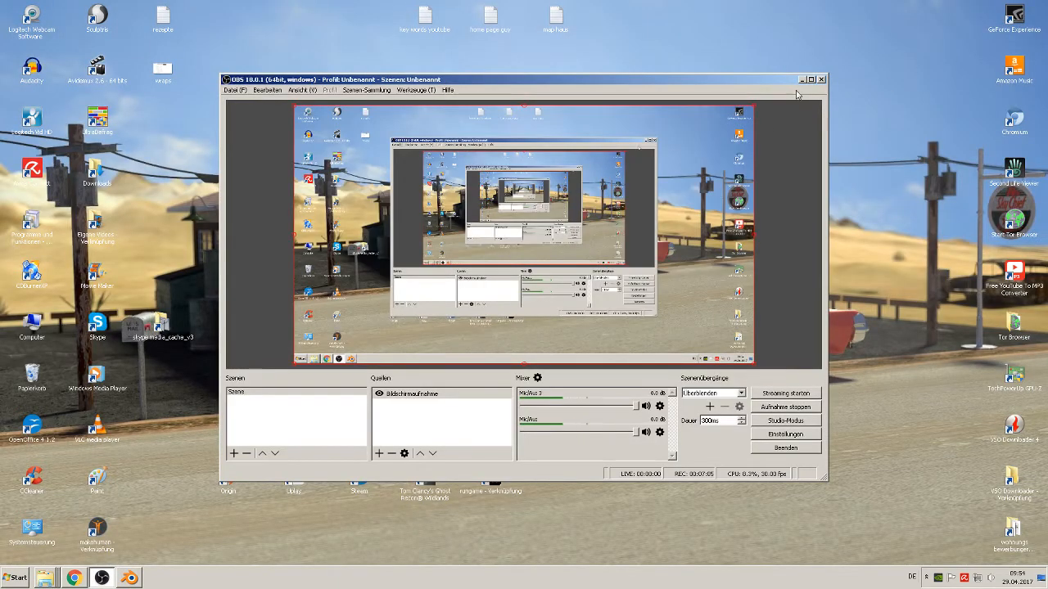
click(802, 80)
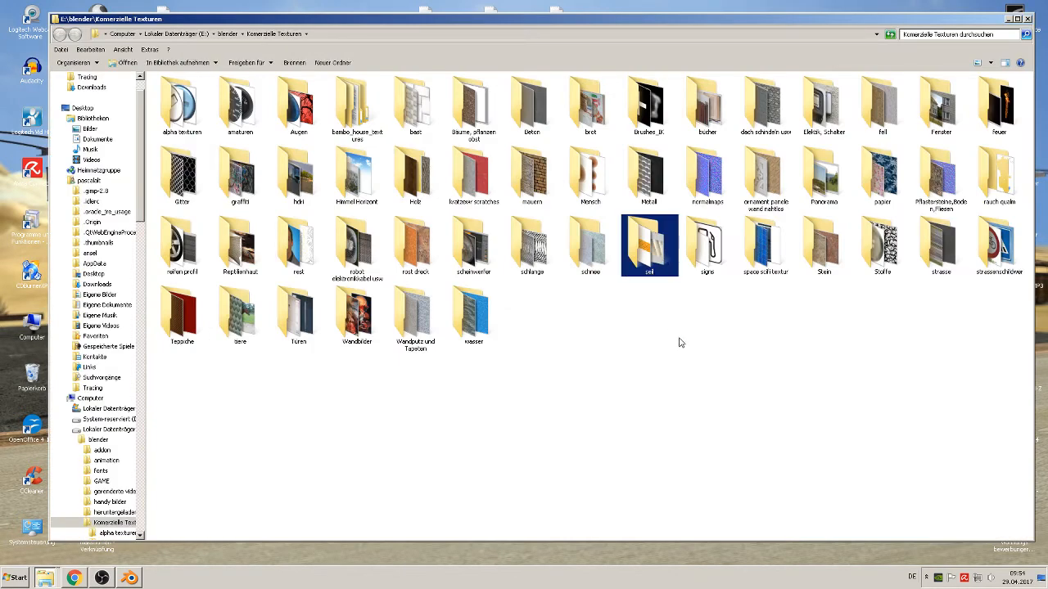
double_click(833, 268)
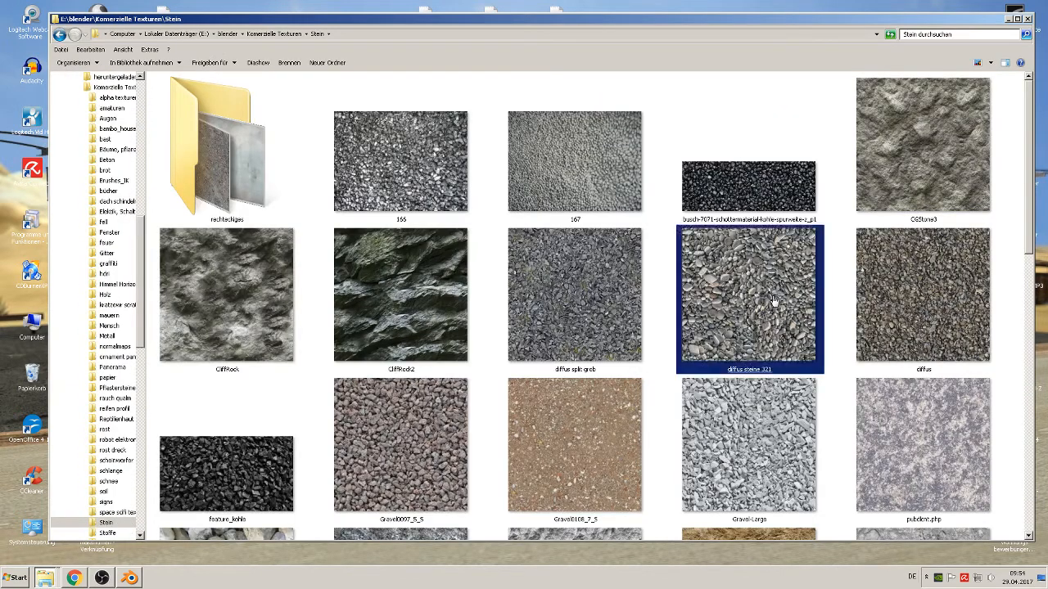
Step: Select several RockSmooth textures in the Stein folder, including 0077, 0086, 0113, 0116, 0139_1 and 0172, and duplicate them in the same folder
scroll(774, 301, down, 3)
scroll(777, 366, down, 10)
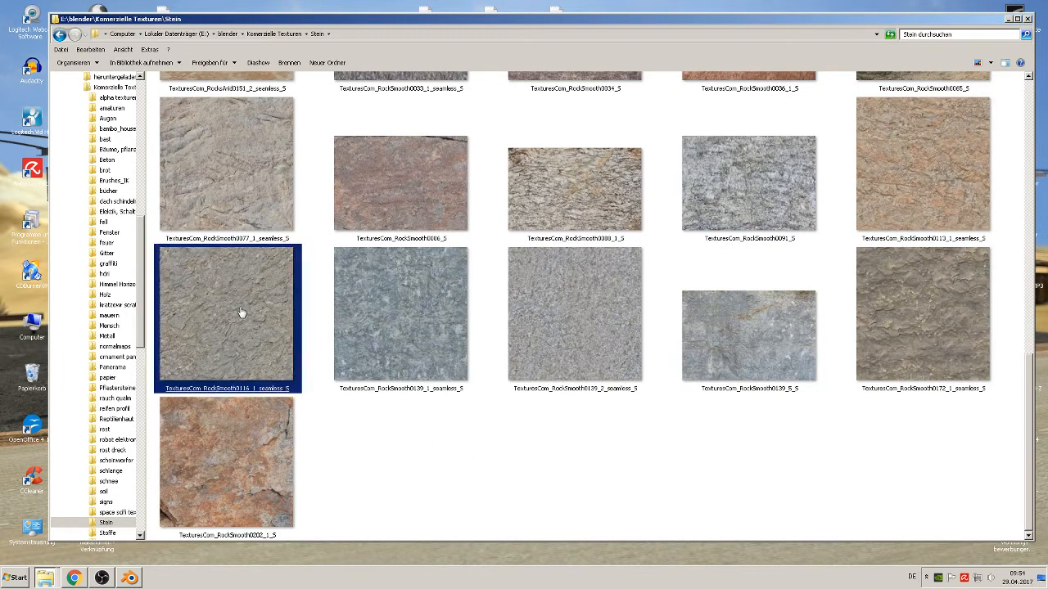
ctrl+click(242, 175)
ctrl+click(427, 295)
ctrl+click(437, 230)
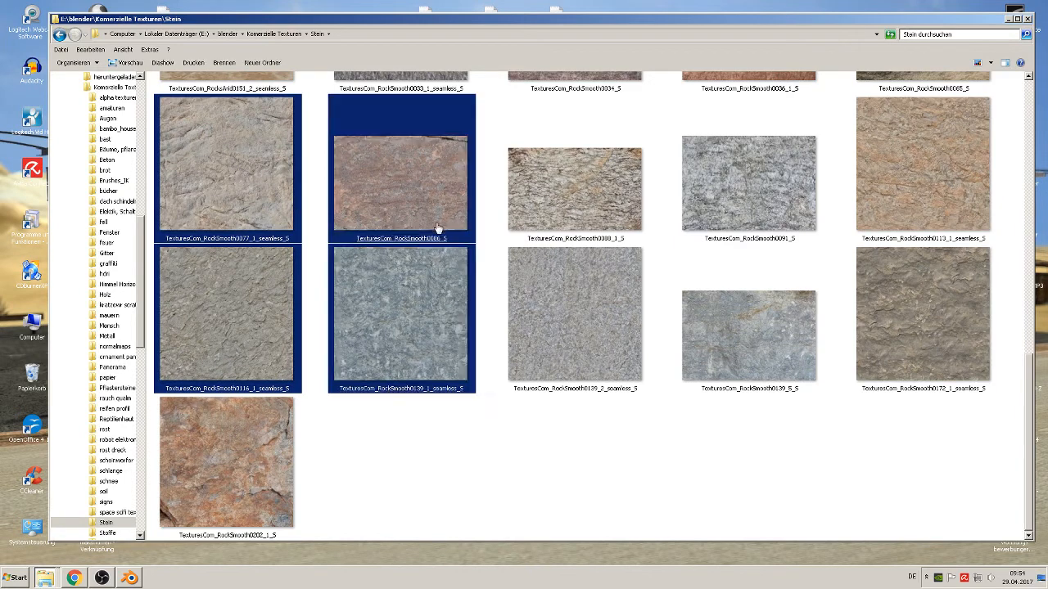
ctrl+click(973, 179)
ctrl+click(950, 318)
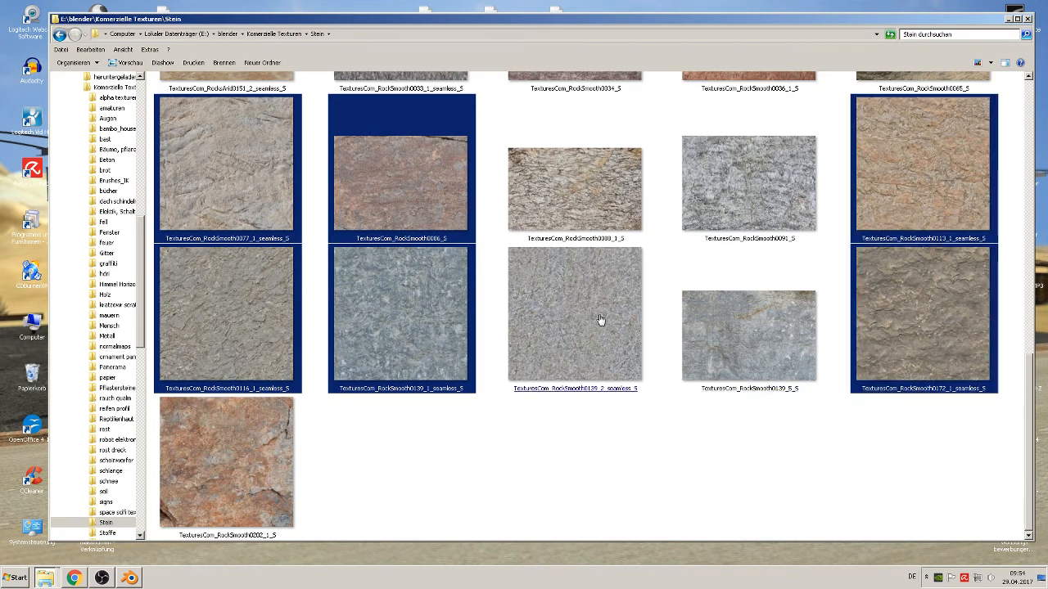
key(ctrl+v)
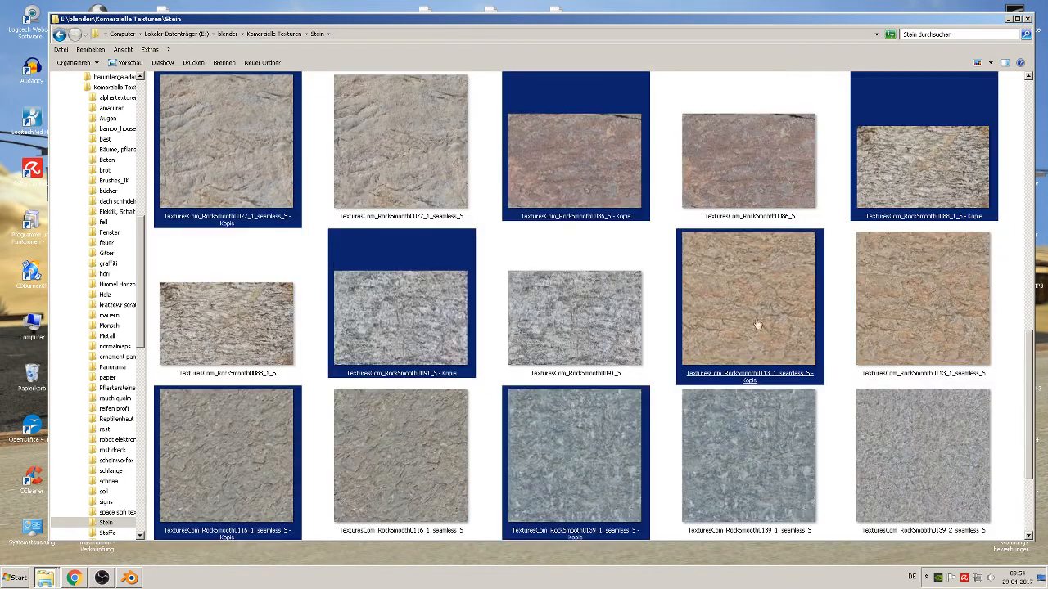
Step: Add the RockSmooth0139_2 and RockSmooth0116_1 seamless textures to the selected duplicates and copy all selected files to the clipboard
ctrl+click(776, 349)
ctrl+click(777, 349)
ctrl+click(929, 445)
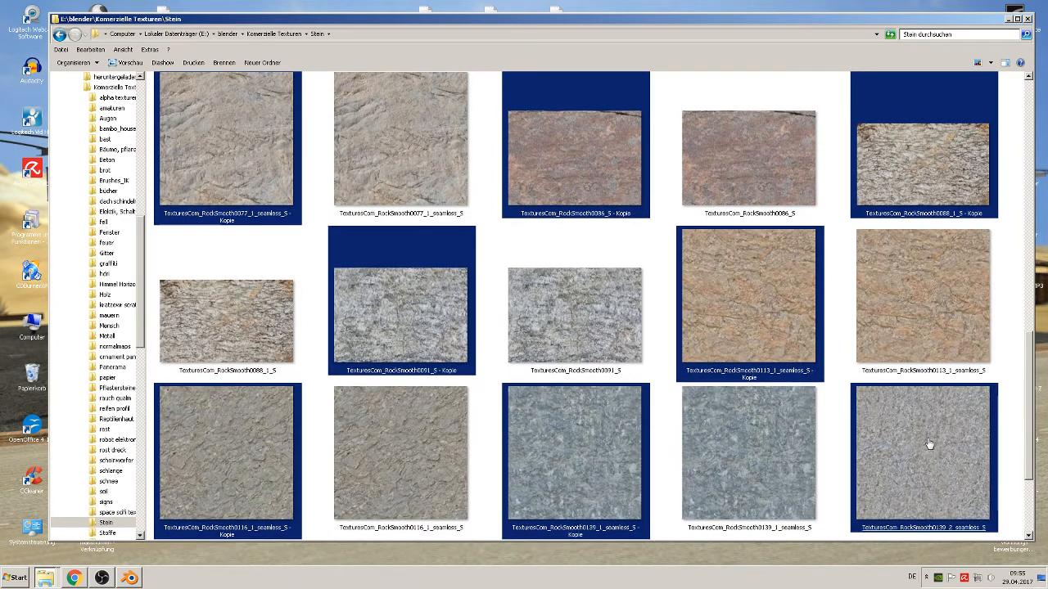
ctrl+click(596, 300)
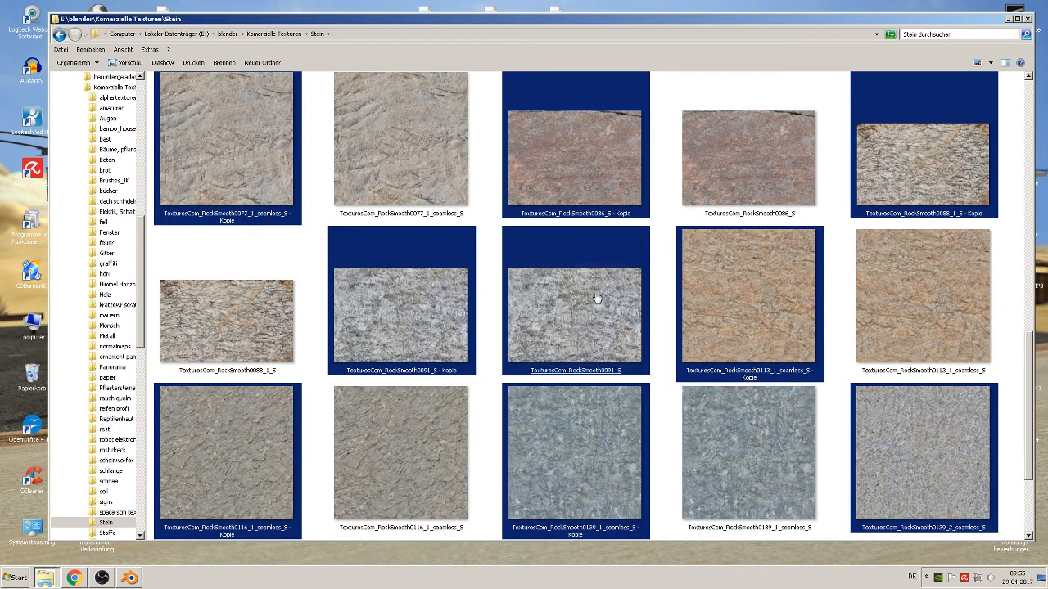
ctrl+click(597, 300)
ctrl+click(444, 410)
right_click(402, 285)
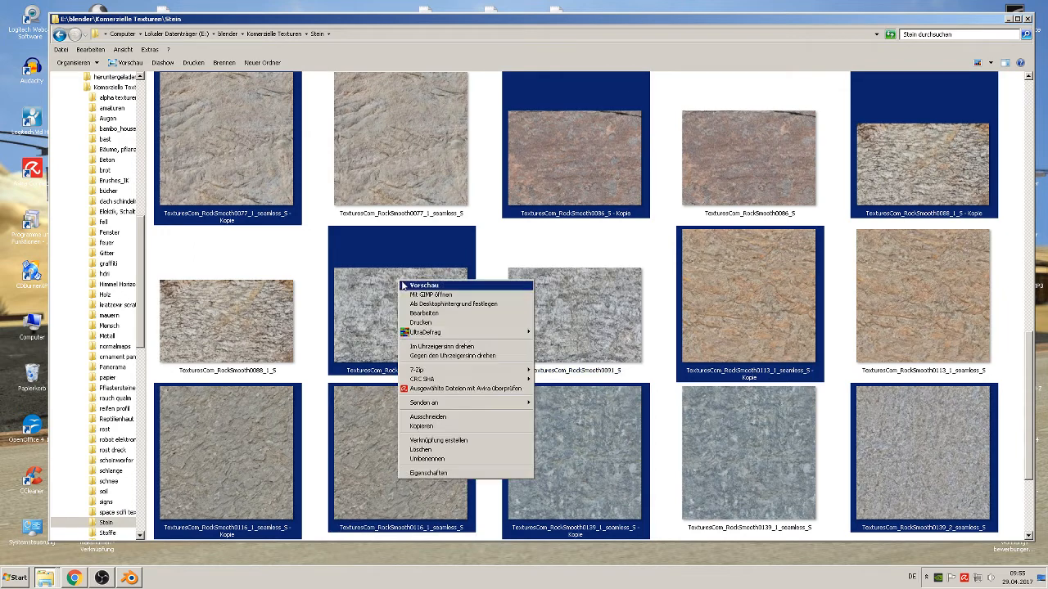
click(421, 426)
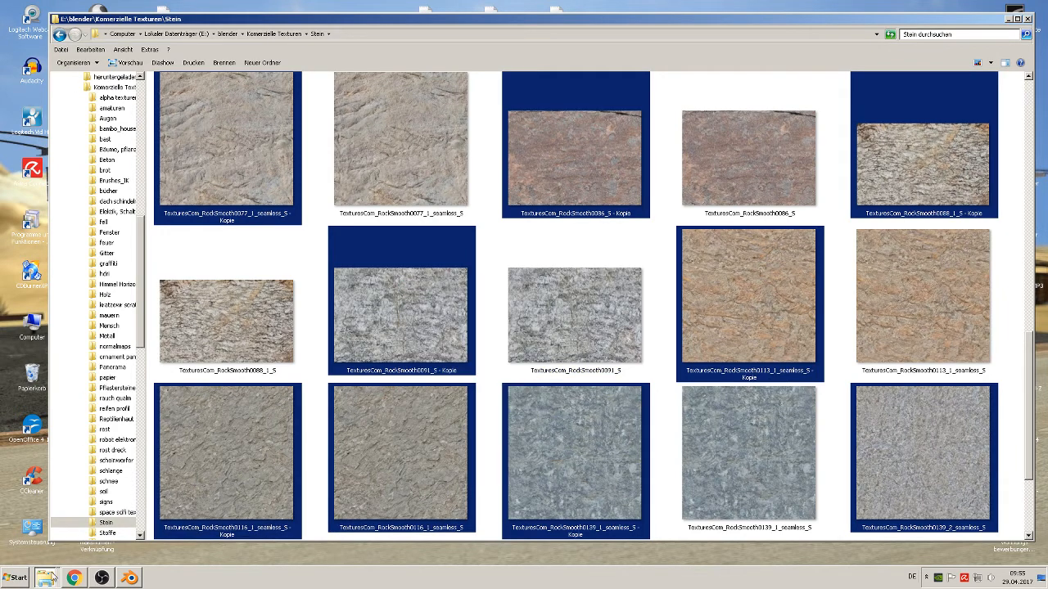
click(44, 585)
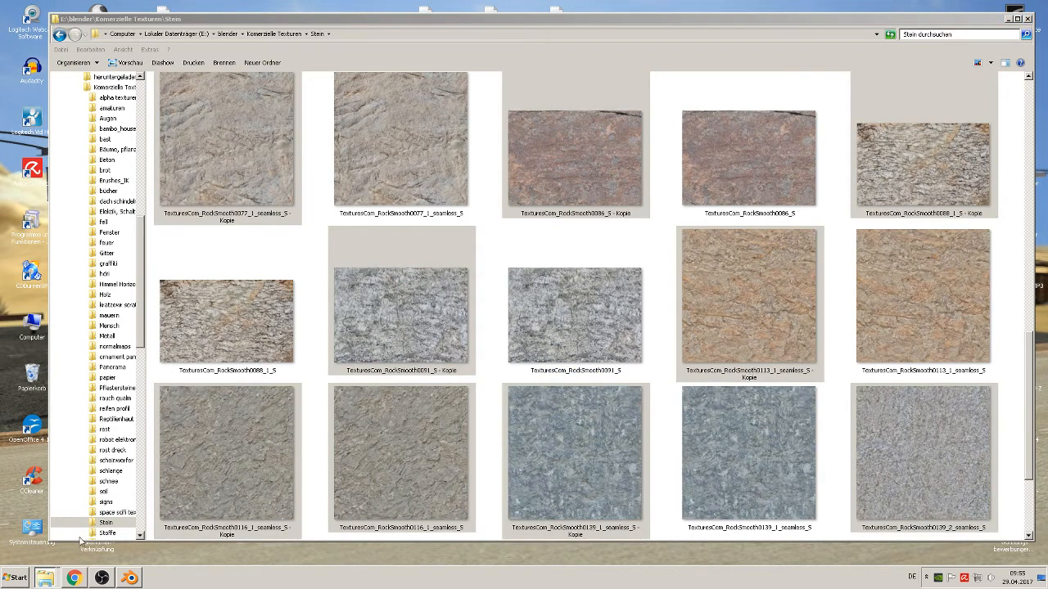
Step: Switch to the Explorer window showing the train project folder and paste the copied RockSmooth textures into its textur subfolder
click(93, 532)
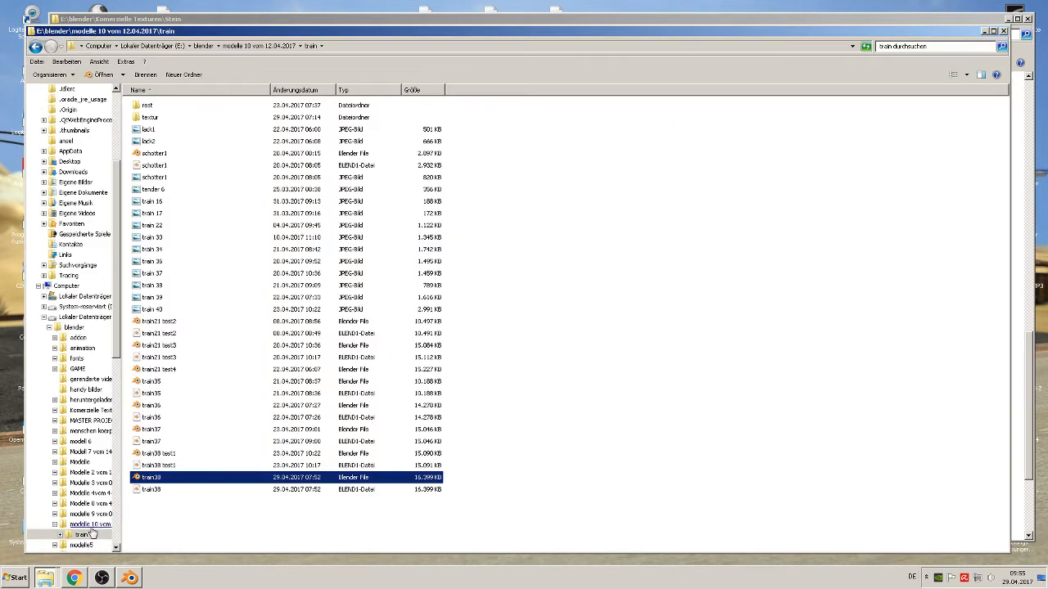
double_click(152, 120)
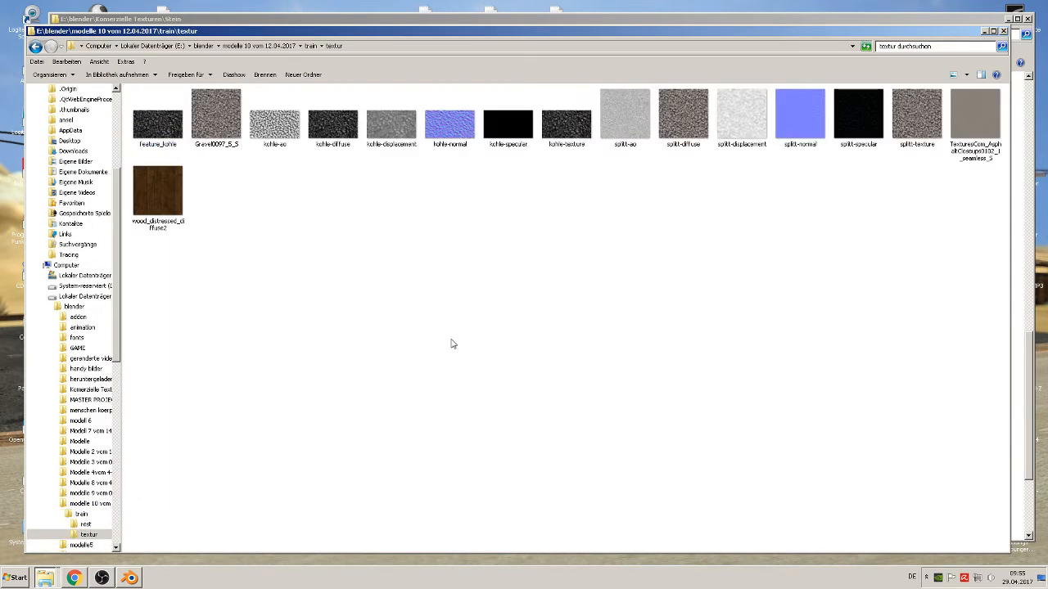
right_click(363, 243)
click(386, 302)
click(397, 363)
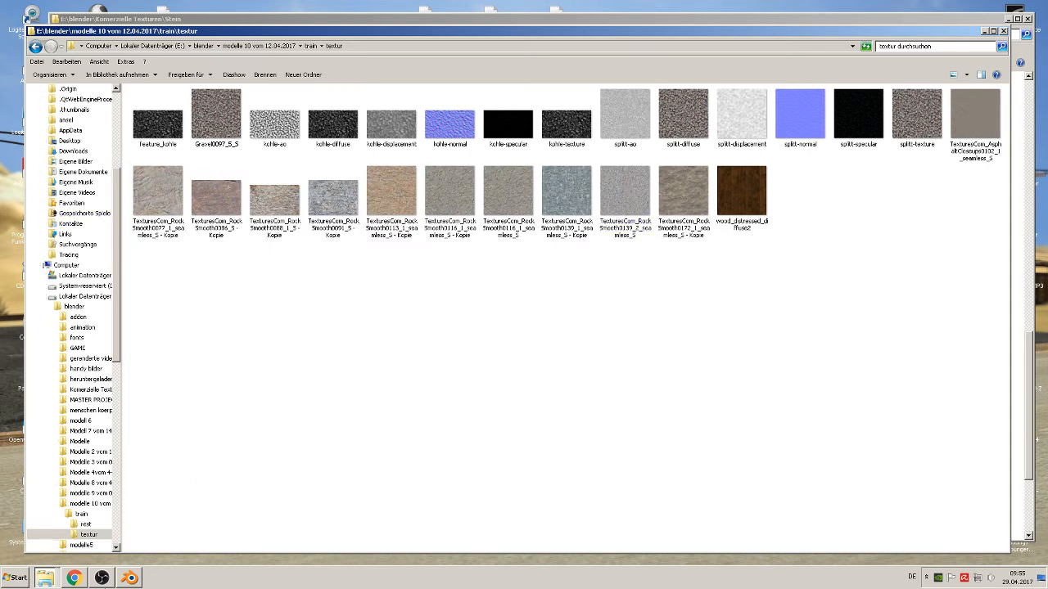
Step: Switch to Blender and load TexturesCom_RockSmooth0077_1_seamless_S - Kopie.jpg from the textur folder as the stone1 material's image texture
click(129, 578)
scroll(509, 284, up, 1)
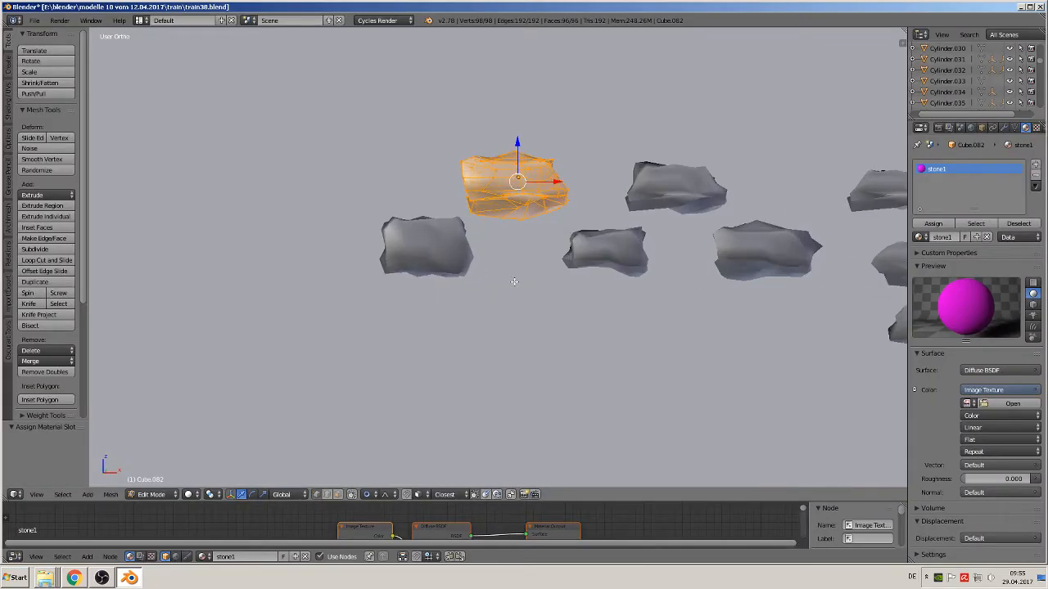
click(1013, 404)
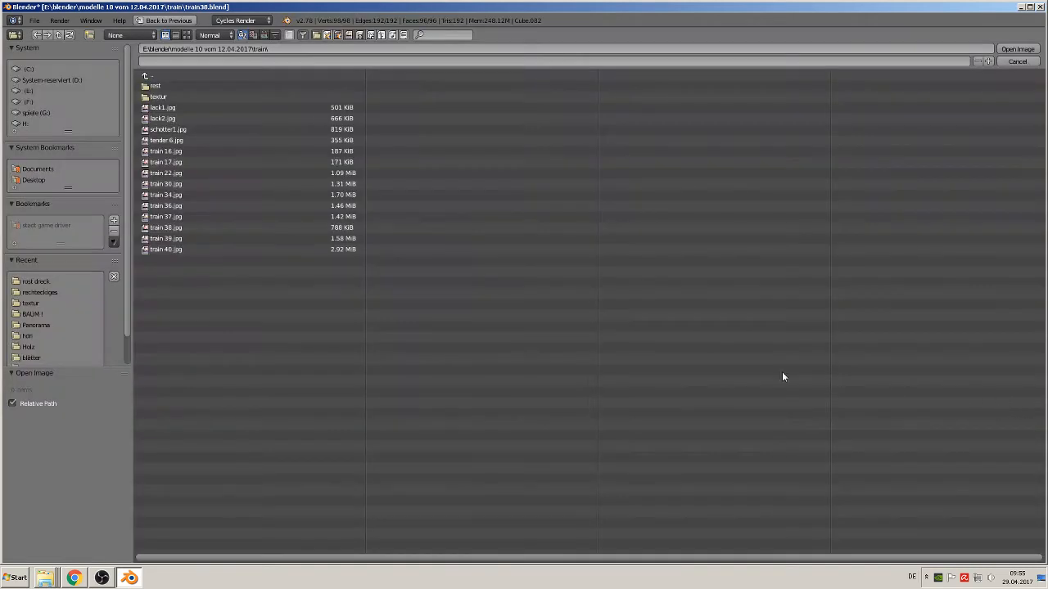
click(158, 97)
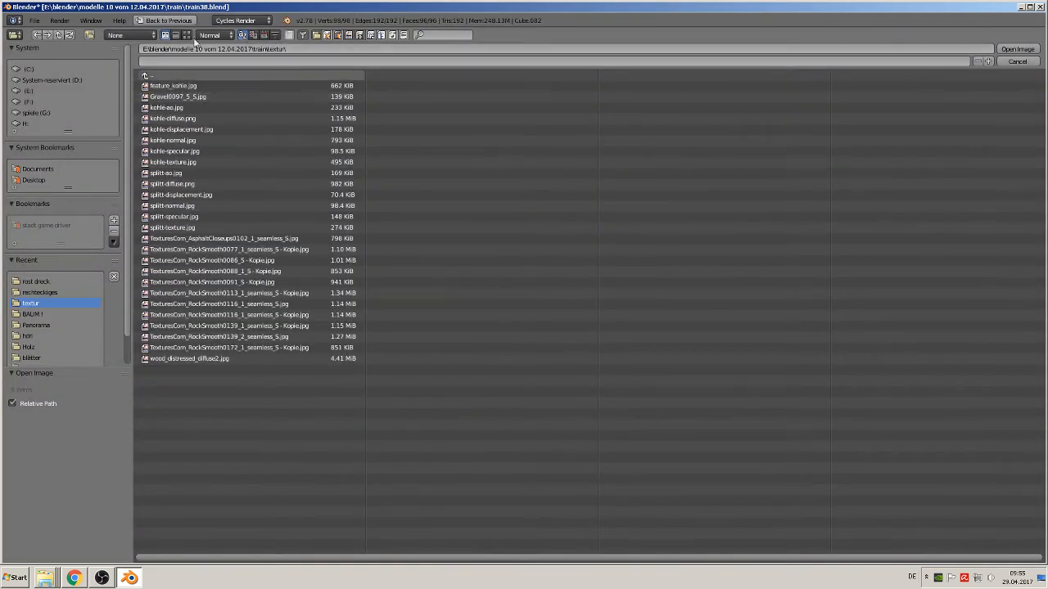
click(187, 34)
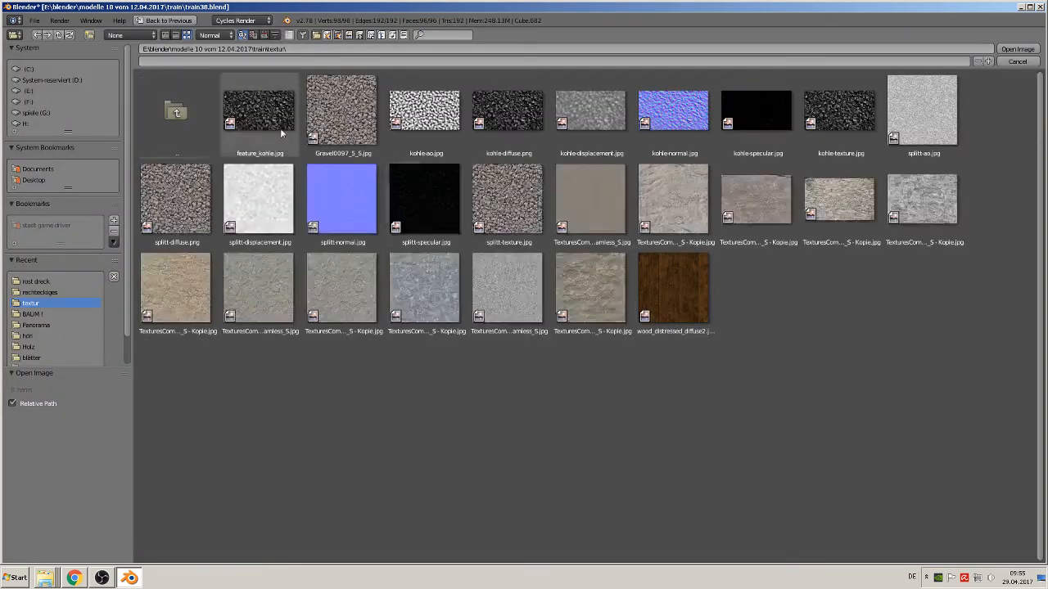
double_click(686, 206)
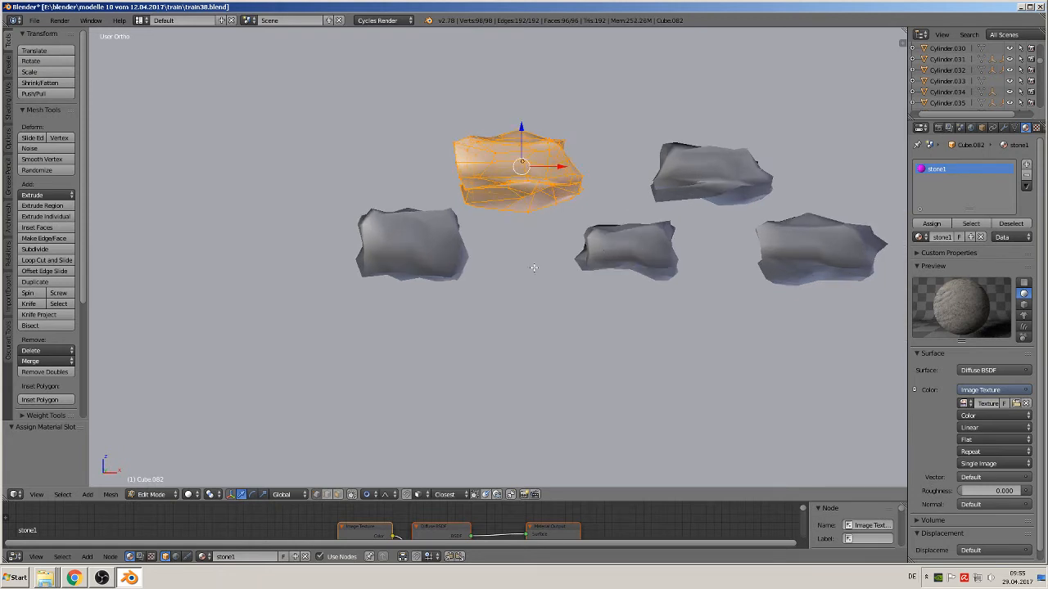
Step: Set the viewport shading to Material and leave Edit Mode to check the rock texture on the first stone
click(190, 495)
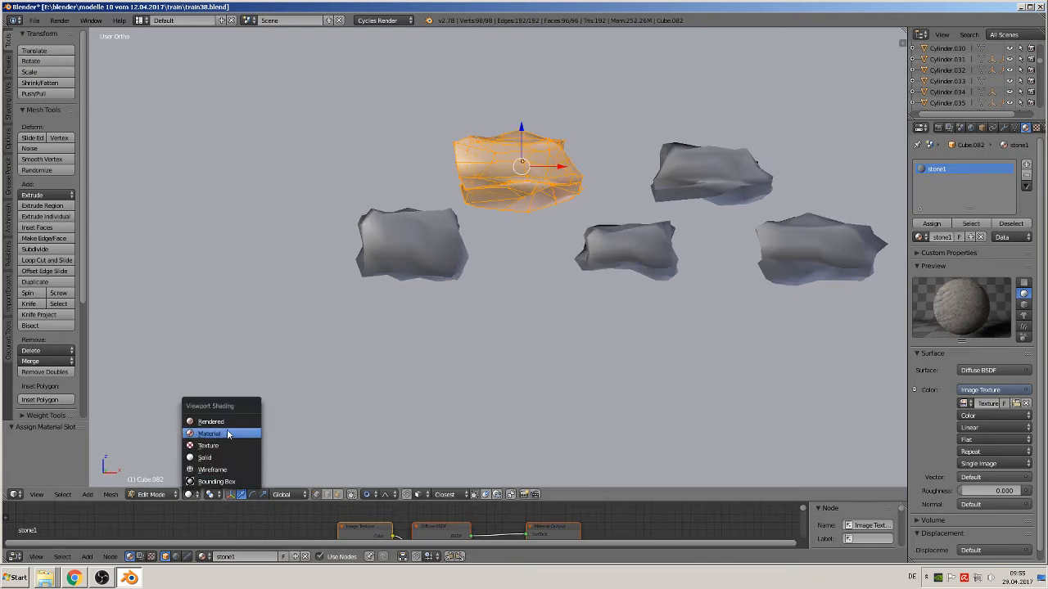
click(228, 434)
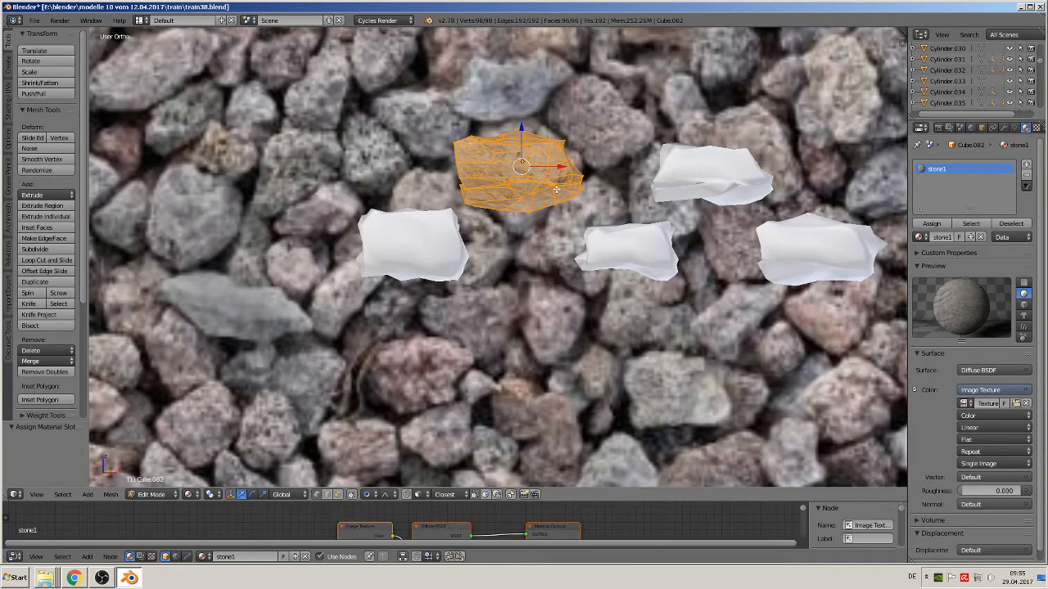
key(Tab)
middle_drag(547, 199, 776, 150)
scroll(560, 201, up, 5)
scroll(596, 194, down, 3)
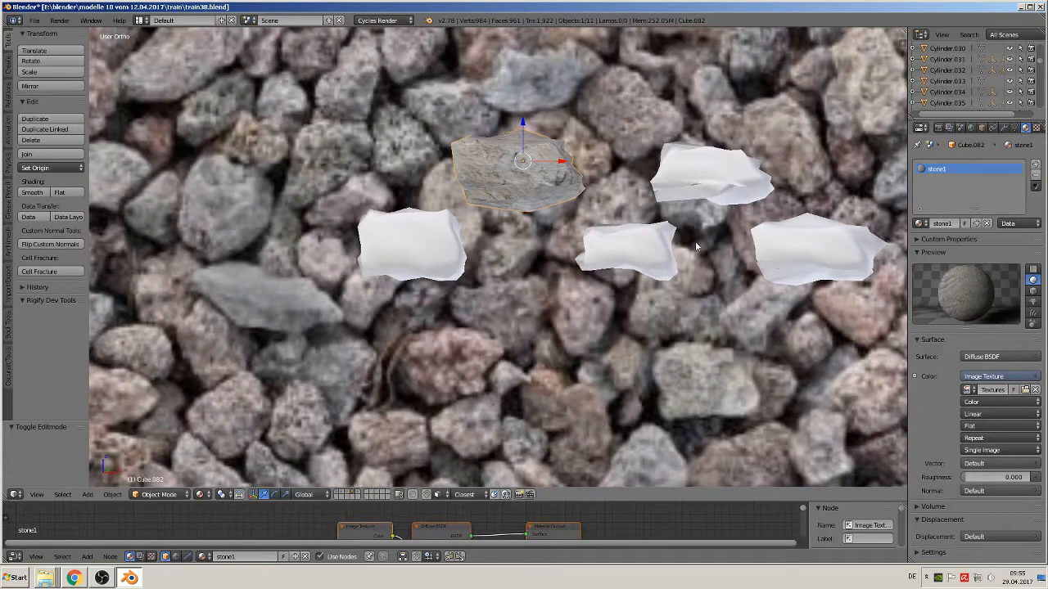
Step: Unwrap the whole mesh of the blocky stone just below and left of the textured one with Smart UV Project, using default settings
right_click(434, 257)
scroll(442, 270, down, 3)
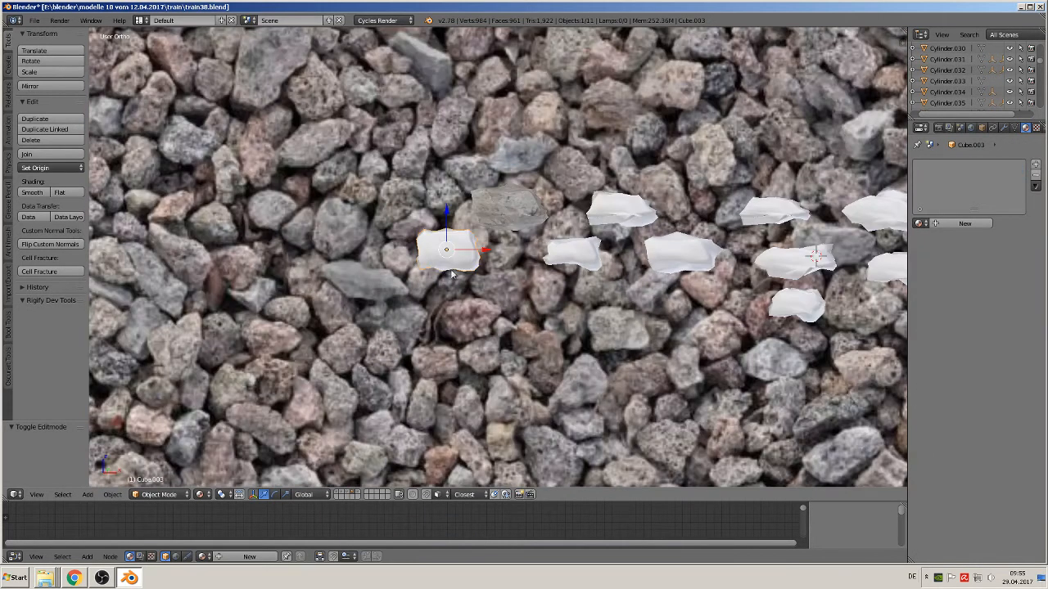
key(Tab)
key(a)
key(a)
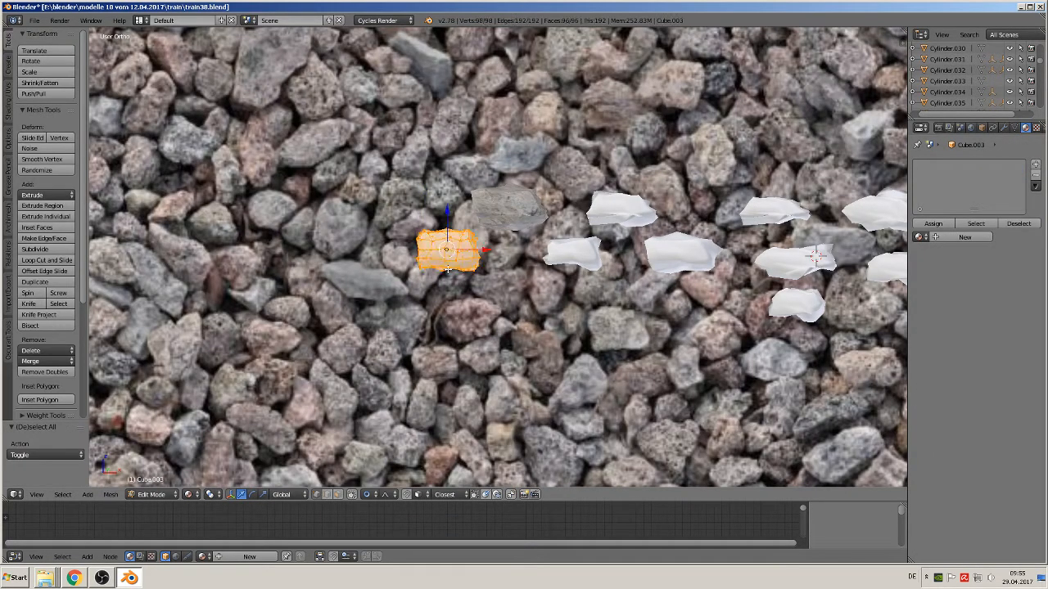
key(u)
click(447, 270)
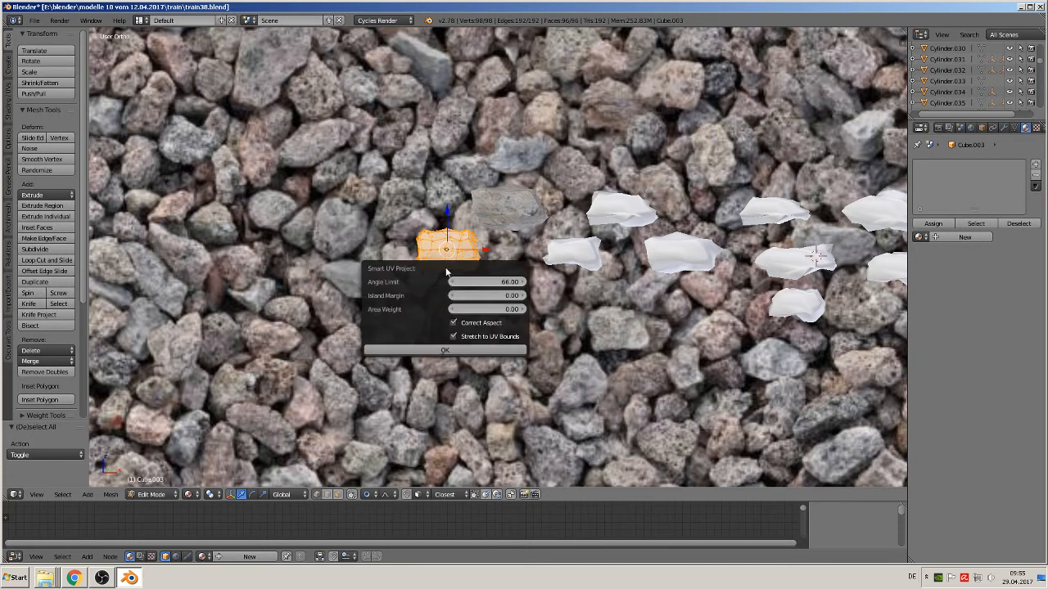
click(445, 350)
key(Tab)
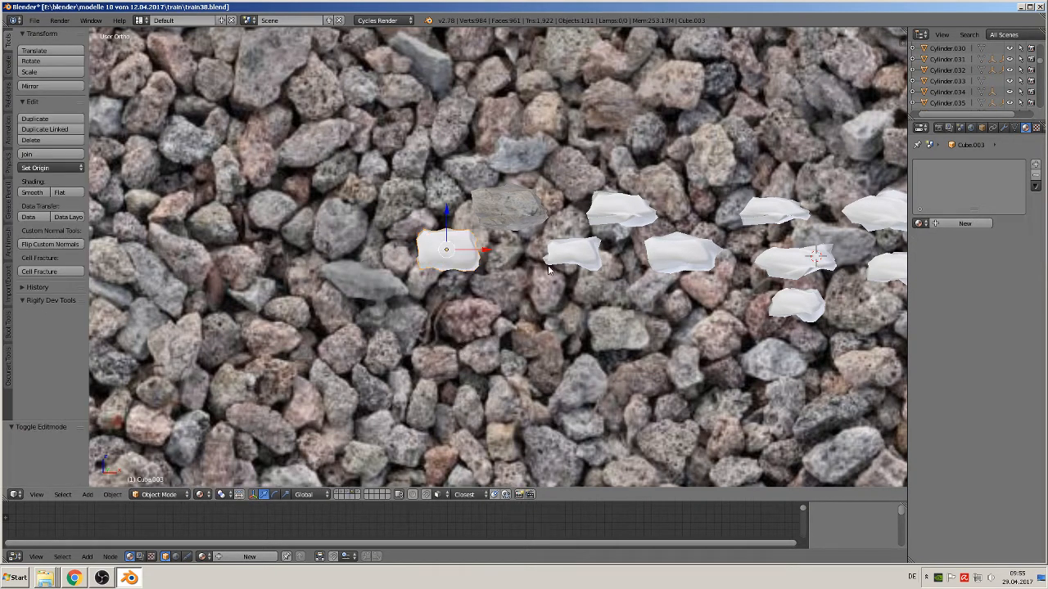
Step: Unwrap all faces of the small second stone in the lower row with Smart UV Project at default settings
right_click(578, 256)
key(Tab)
key(a)
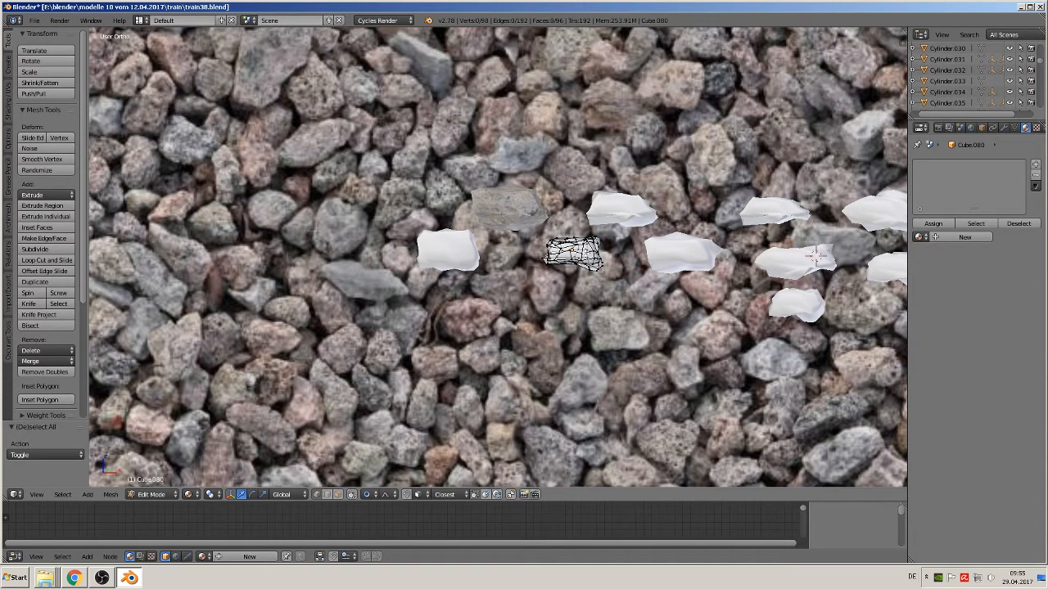
key(a)
key(u)
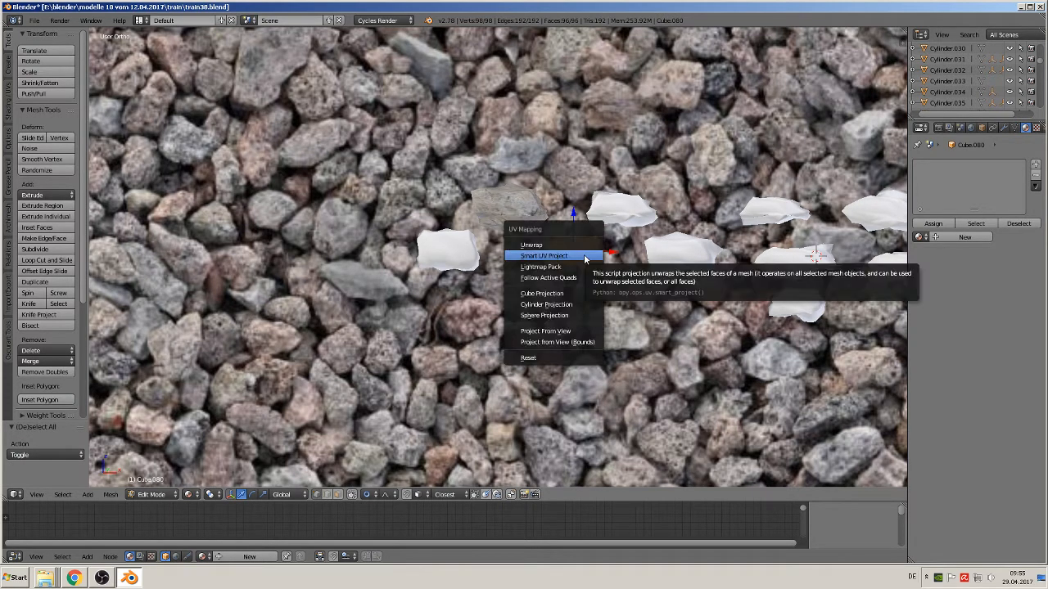
click(585, 257)
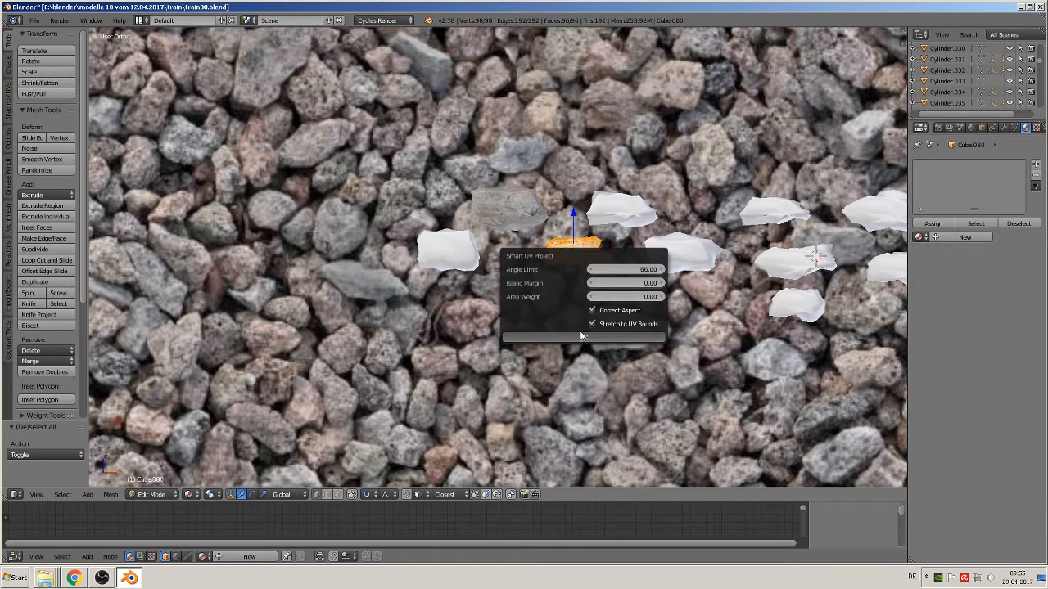
click(584, 341)
key(Tab)
Step: Unwrap all faces of the upper-row stone beside the textured one with Smart UV Project at default settings
right_click(628, 213)
key(Tab)
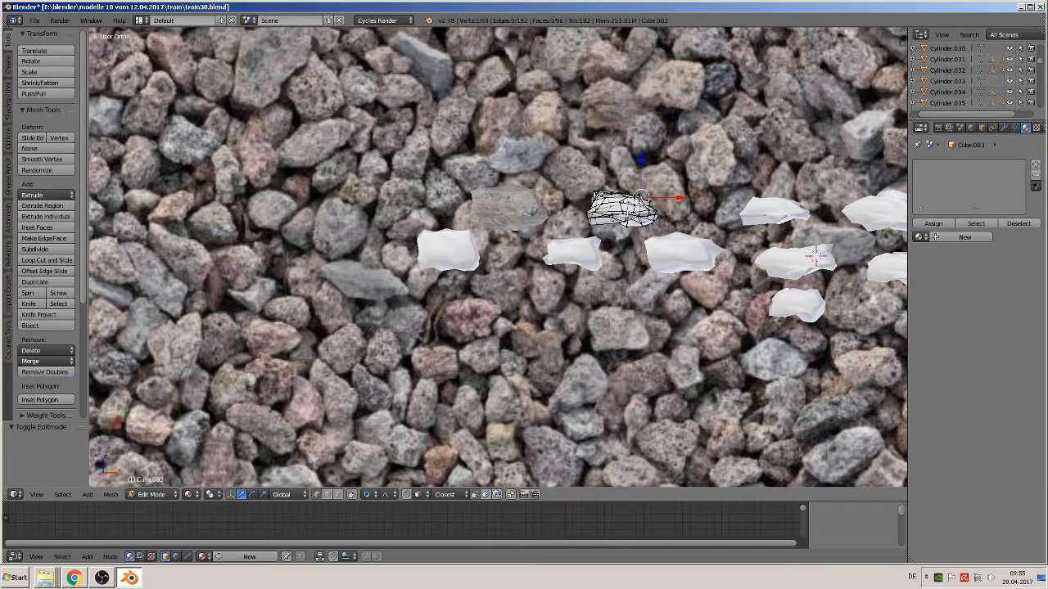
key(a)
key(a)
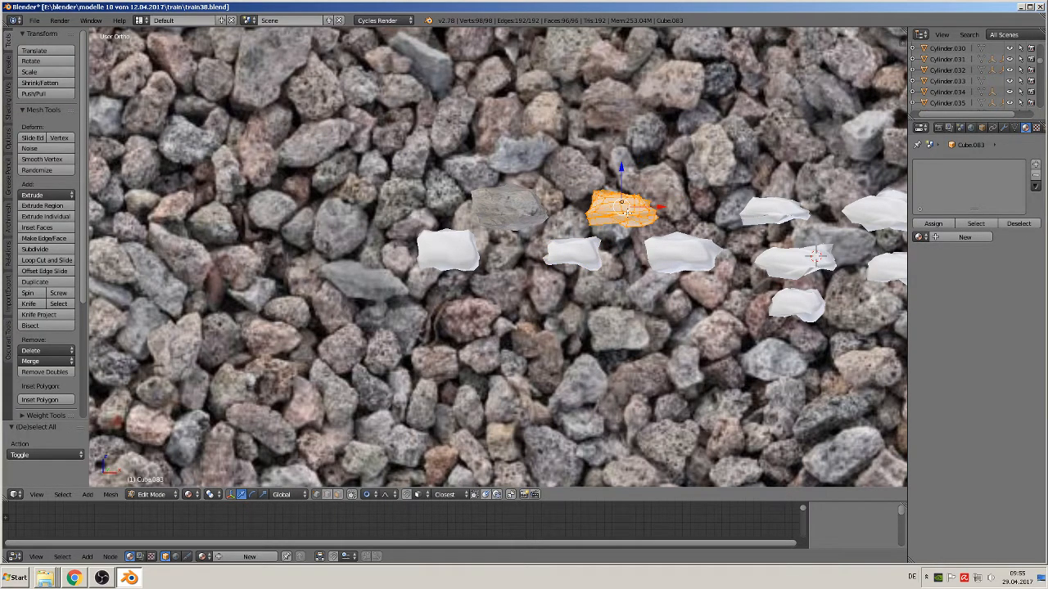
key(u)
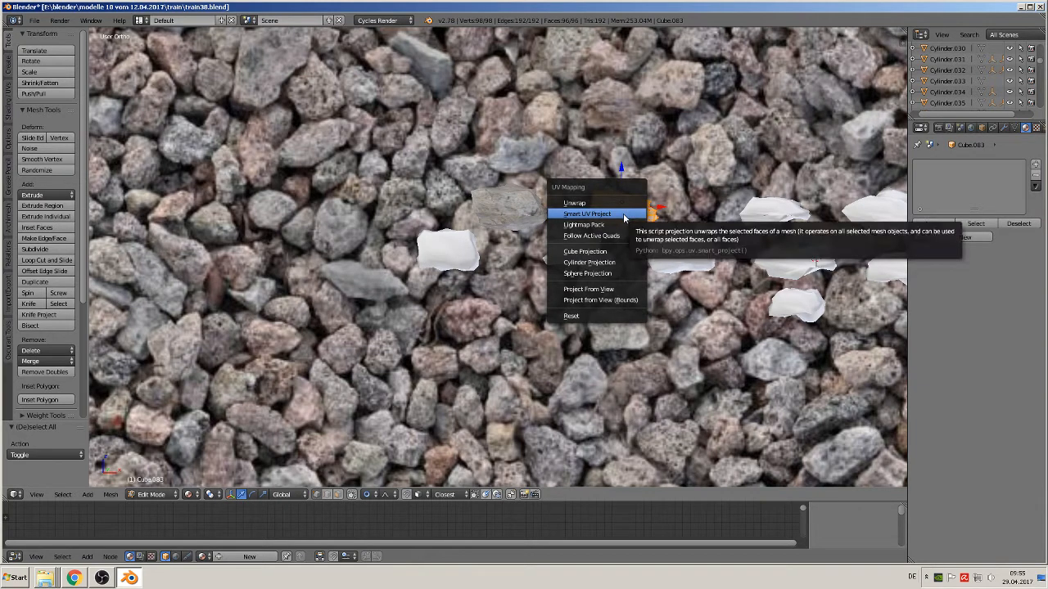
click(624, 218)
click(600, 296)
Step: Start the Screencast Keys display in the 3D view and hide the view's properties region again
key(n)
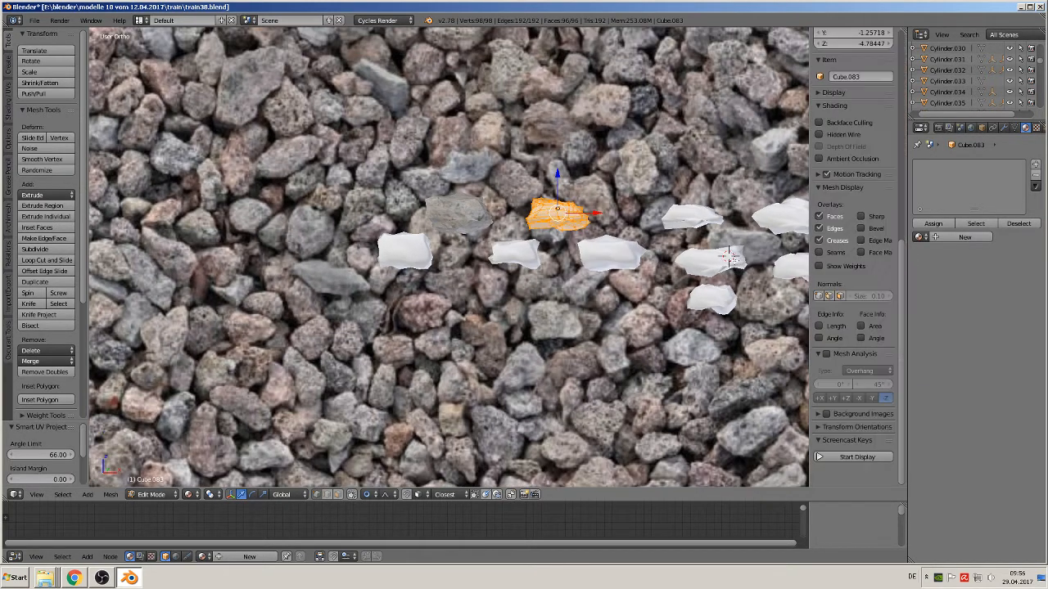
click(862, 456)
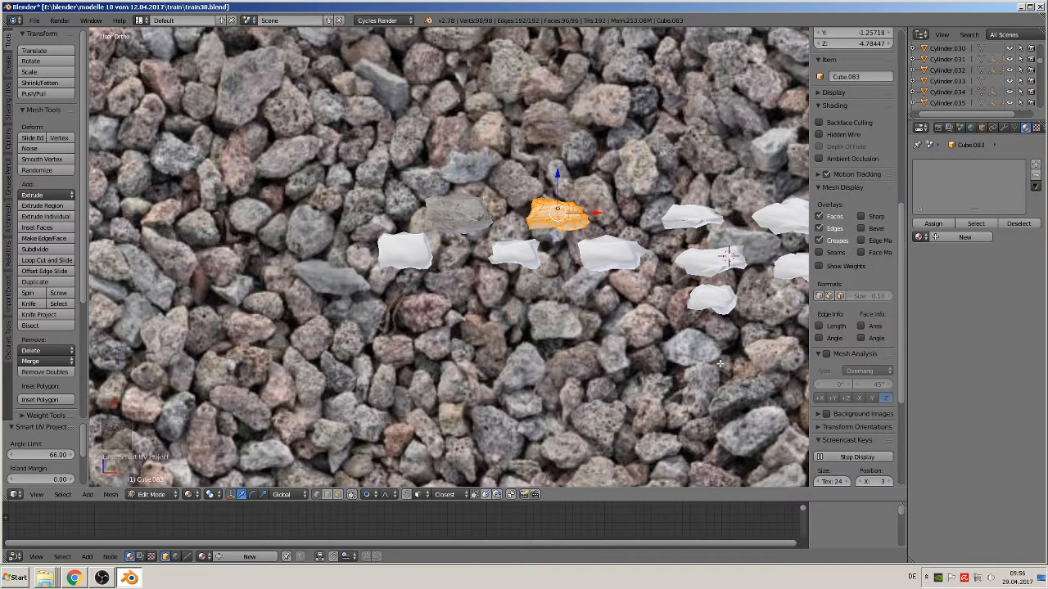
key(n)
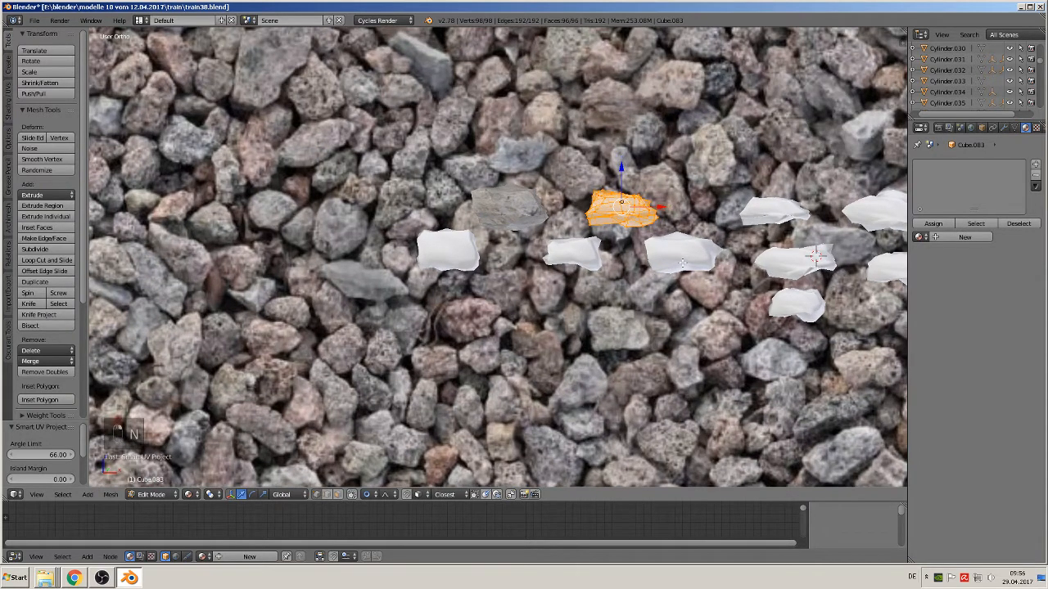
Step: Apply a default Smart UV Project to the entire third stone in the lower row and return to Object Mode
key(Tab)
right_click(682, 260)
key(Tab)
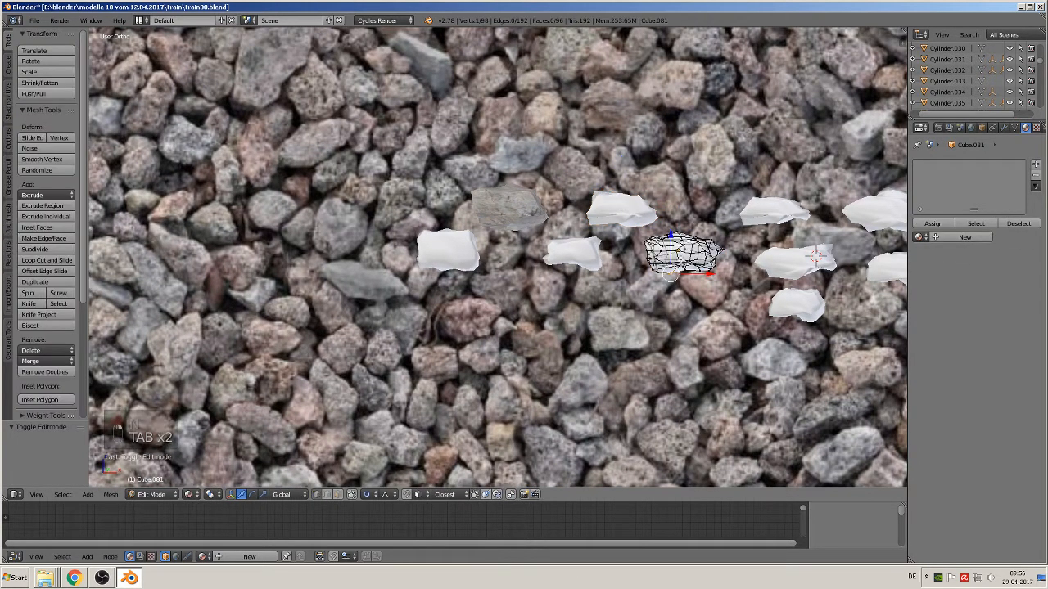
key(a)
key(a)
key(a)
key(a)
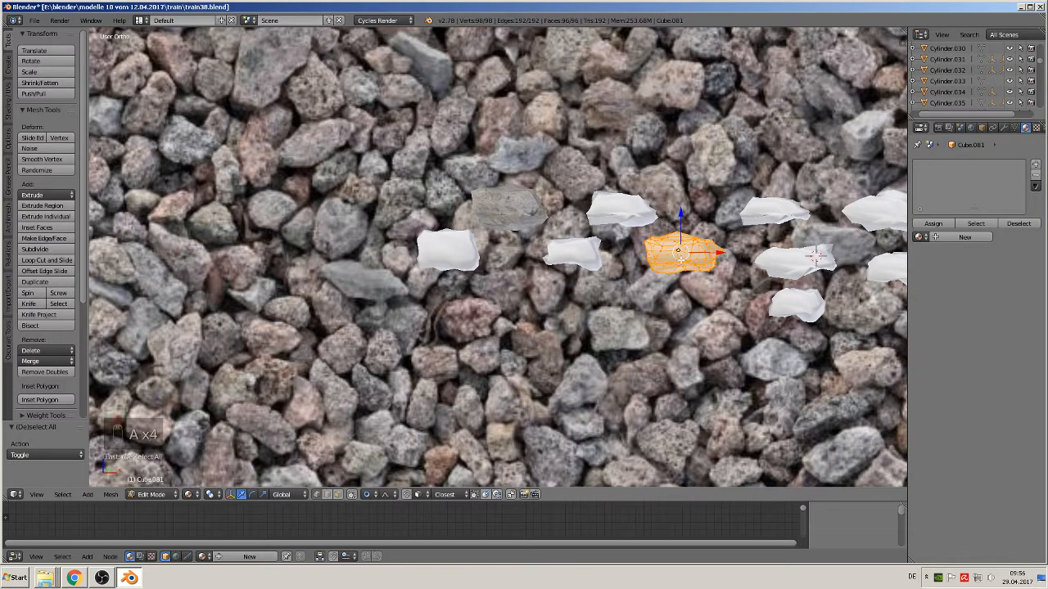
key(u)
click(680, 260)
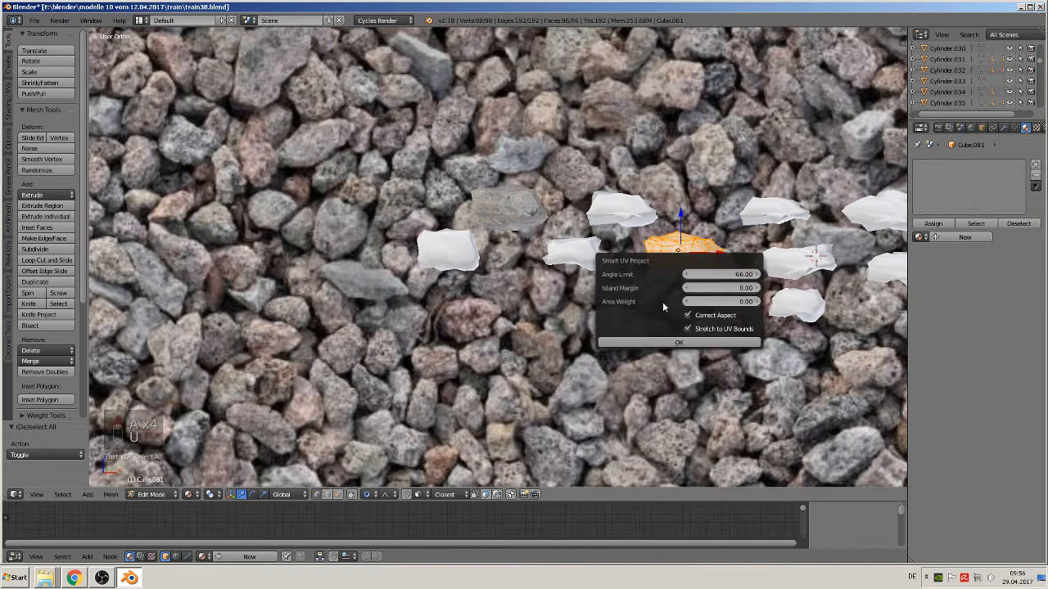
click(665, 344)
shift+middle_drag(764, 305, 555, 363)
key(Tab)
Step: Apply a default Smart UV Project to the entire third stone in the upper row and return to Object Mode
right_click(569, 266)
key(Tab)
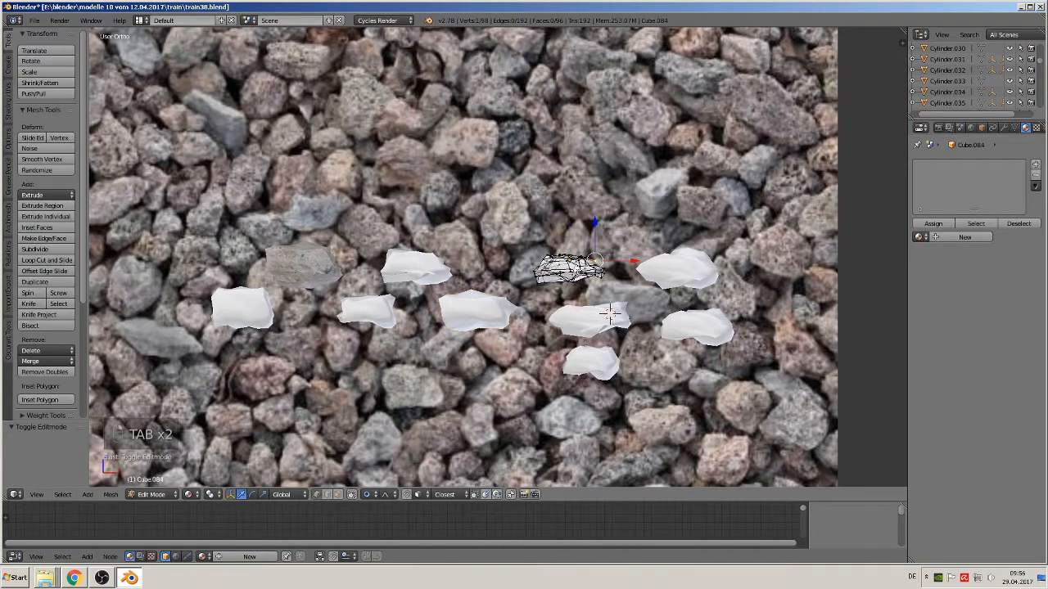
key(a)
key(a)
key(a)
key(a)
key(u)
click(554, 270)
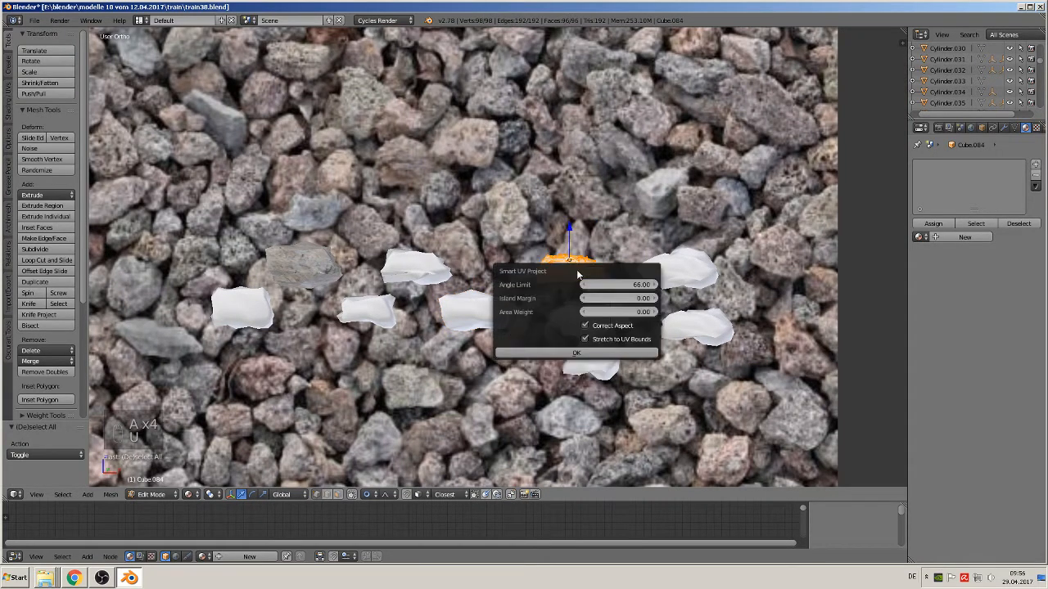
click(553, 356)
key(Tab)
Step: Apply a default Smart UV Project to the elongated stone beside the 3D cursor and return to Object Mode
right_click(587, 319)
key(Tab)
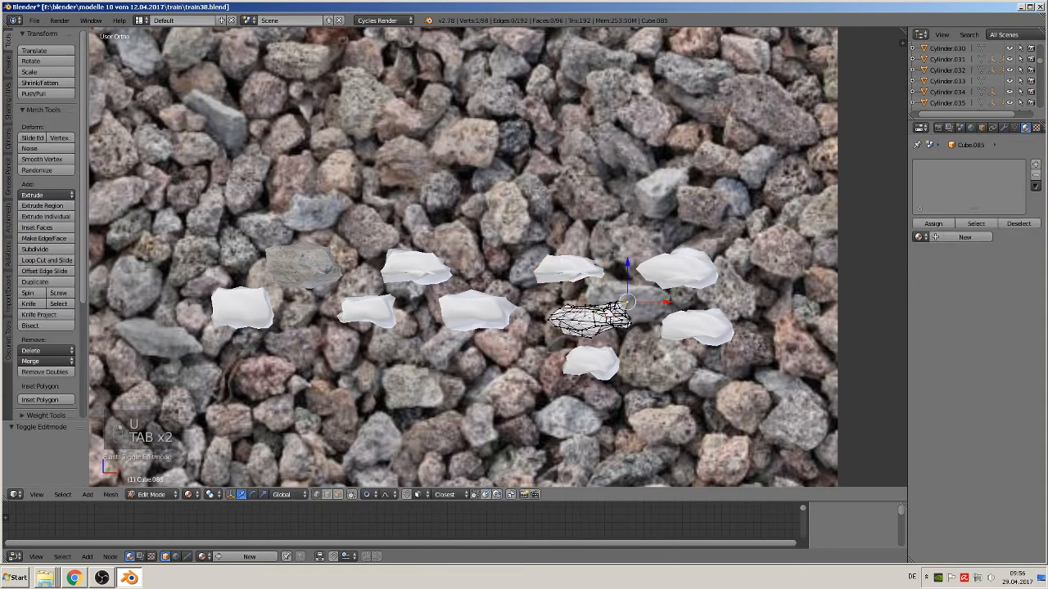
key(a)
key(a)
key(a)
key(a)
key(a)
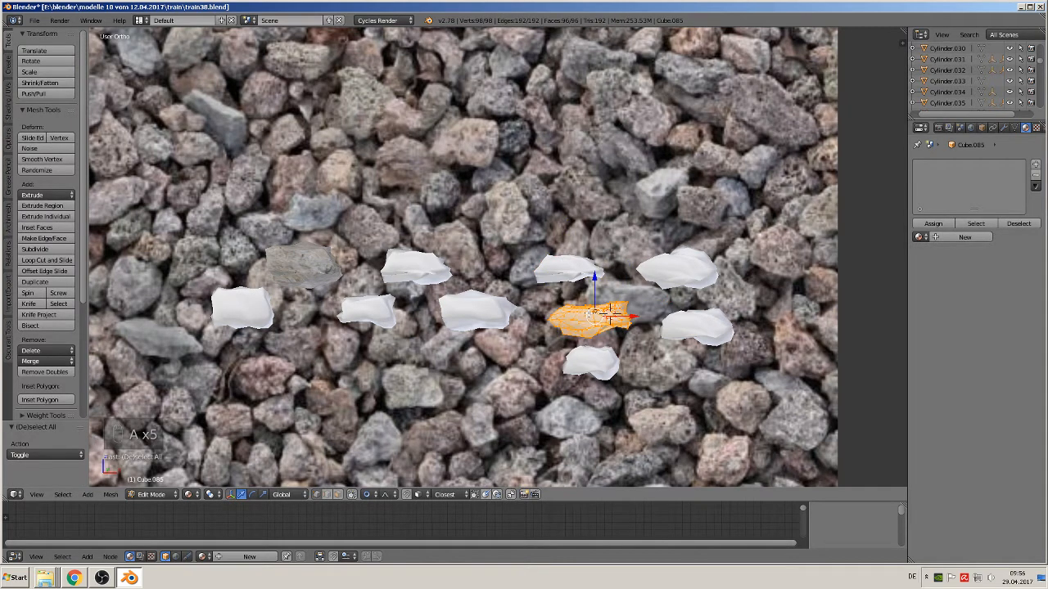
key(u)
click(588, 314)
click(582, 396)
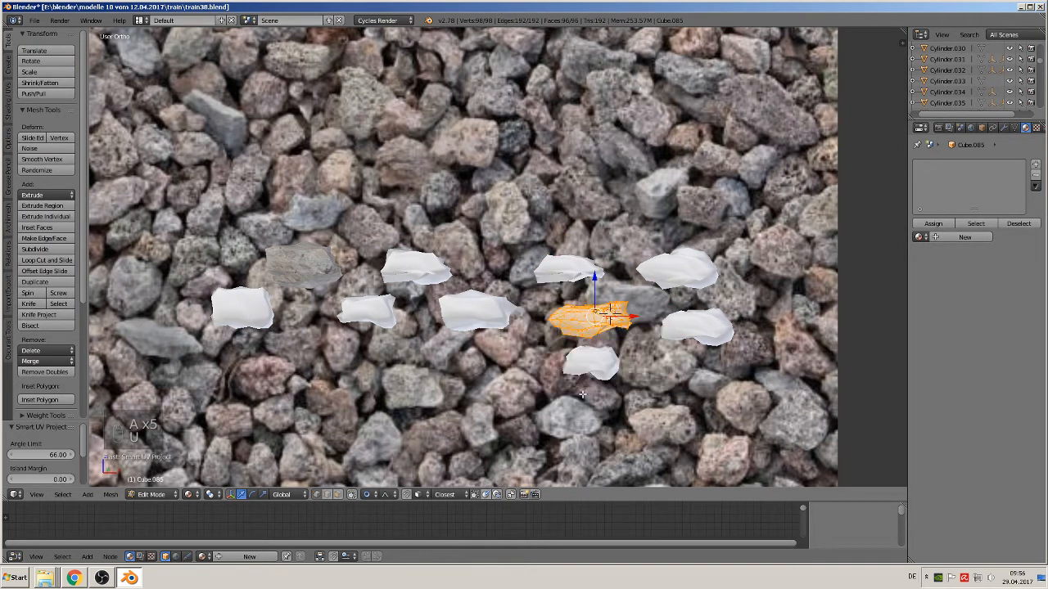
key(Tab)
Step: Apply a default Smart UV Project to the entire lowest stone below the elongated one and return to Object Mode
right_click(598, 367)
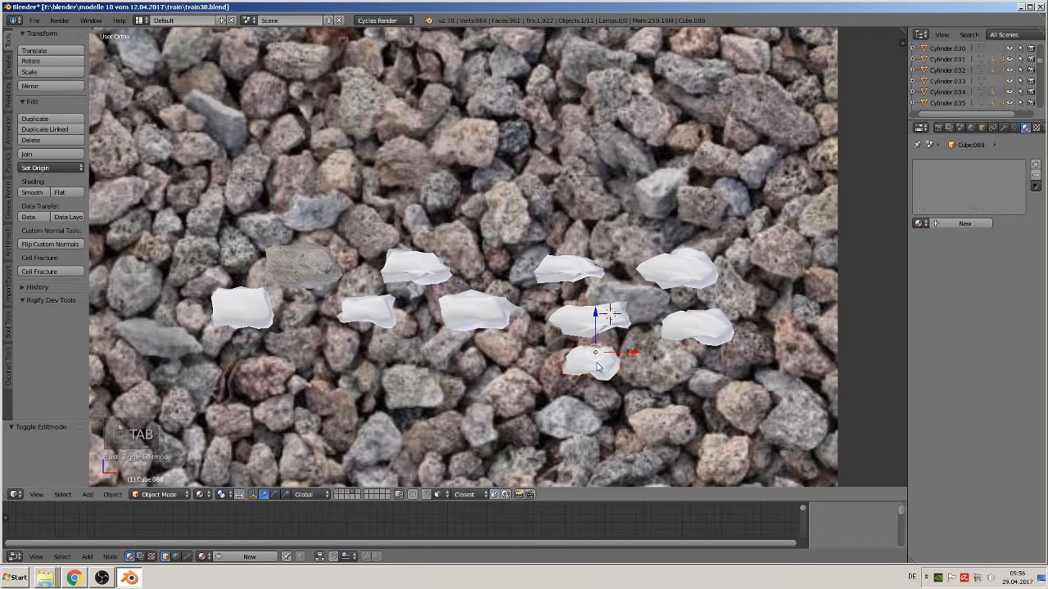
key(Tab)
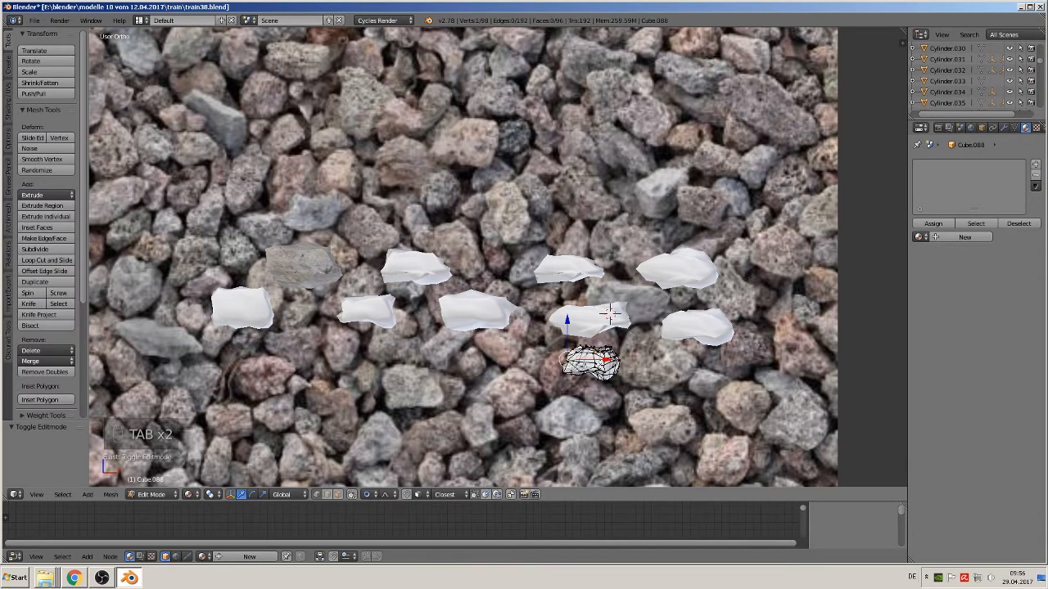
key(a)
key(a)
key(a)
key(a)
key(a)
key(u)
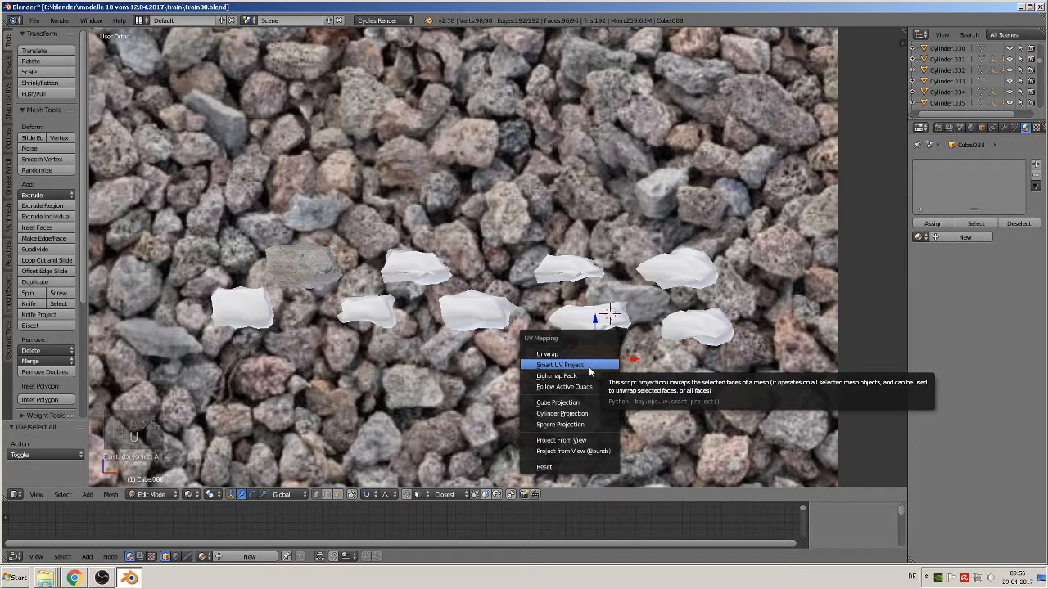
click(588, 367)
click(584, 450)
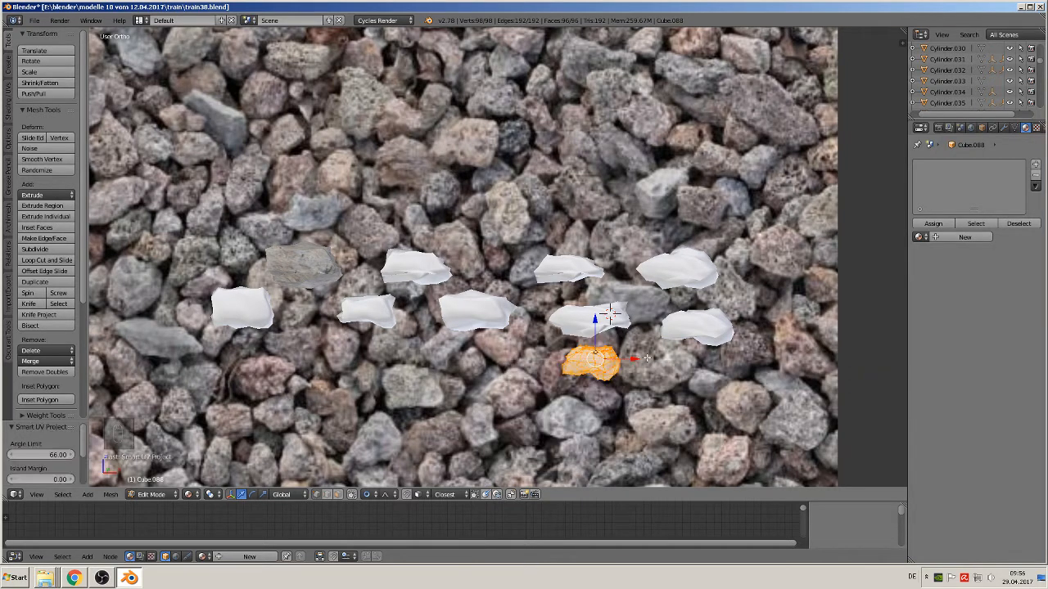
key(Tab)
Step: In wireframe view, apply a default Smart UV Project to the entire rightmost stone in the lower row and return to Object Mode
right_click(700, 325)
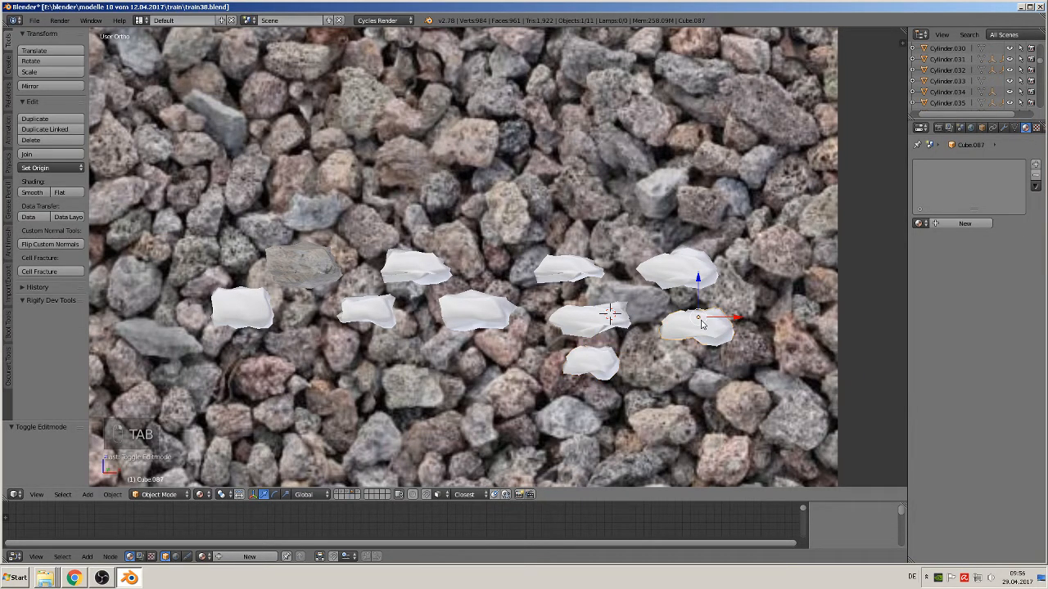
key(z)
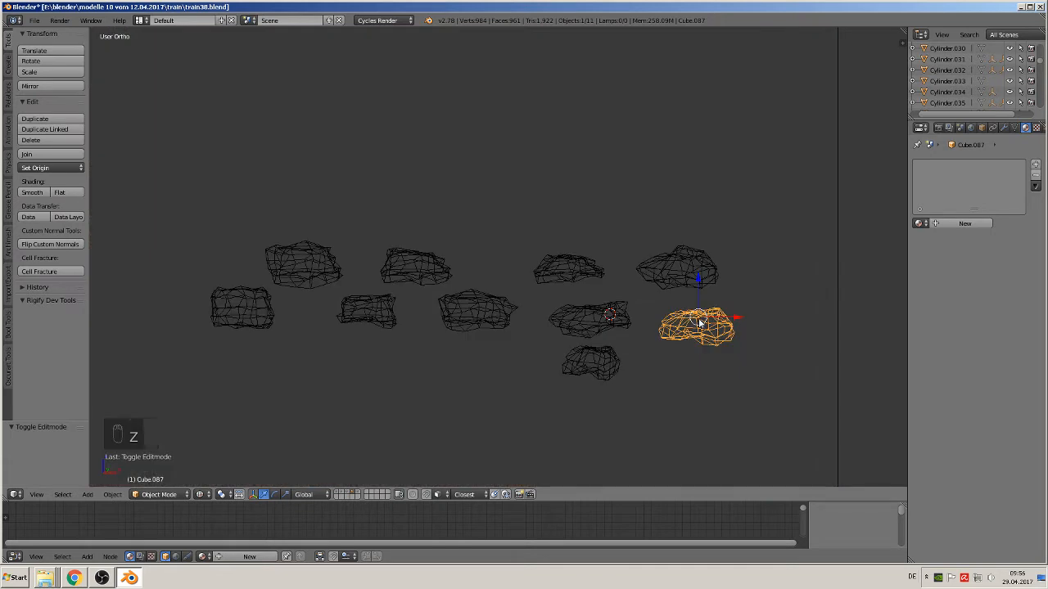
key(Tab)
key(a)
key(a)
key(a)
key(a)
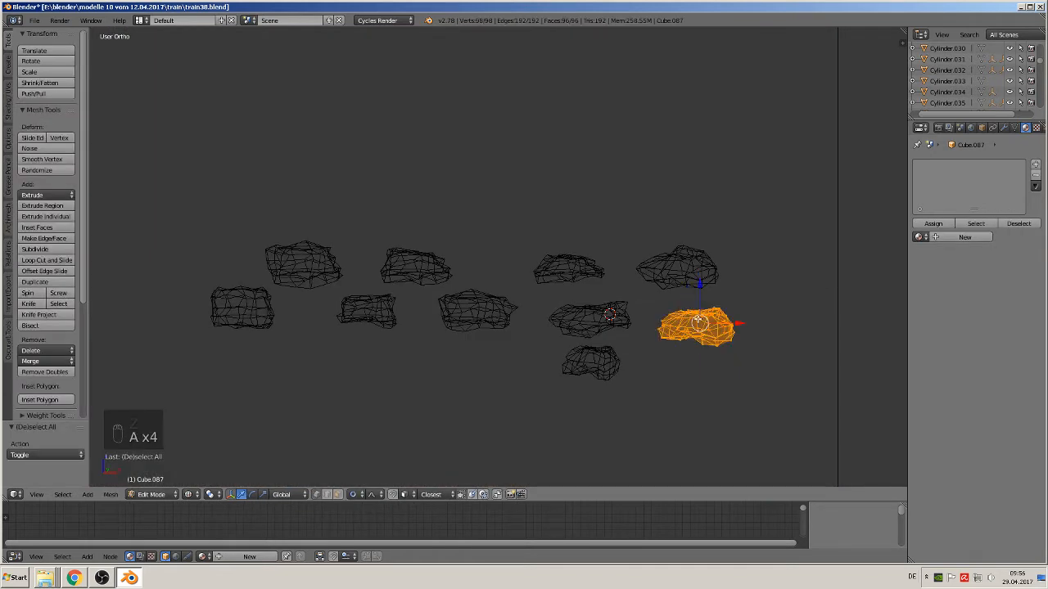
key(u)
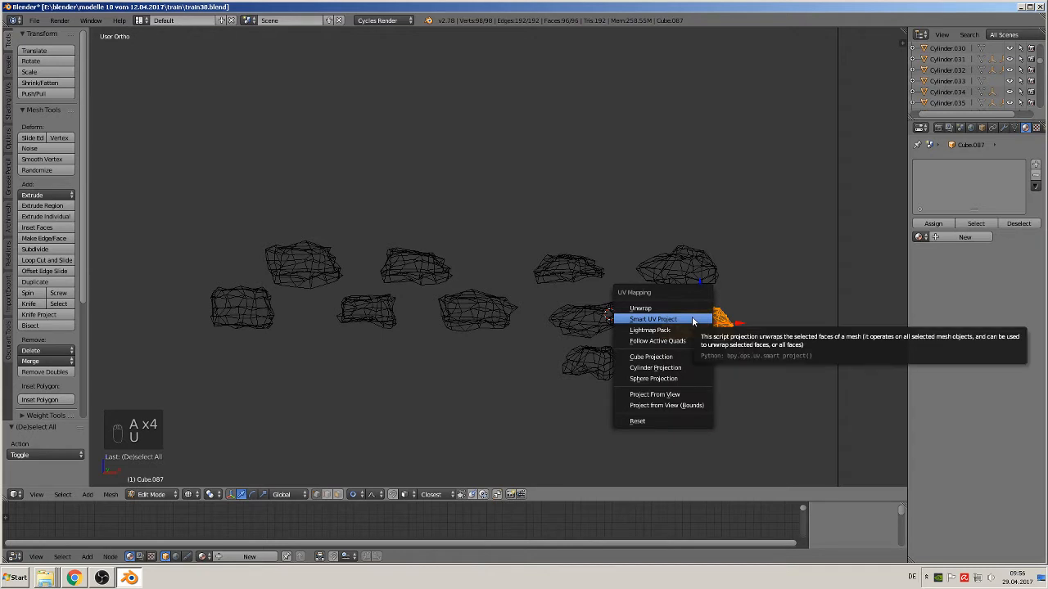
click(694, 319)
click(691, 399)
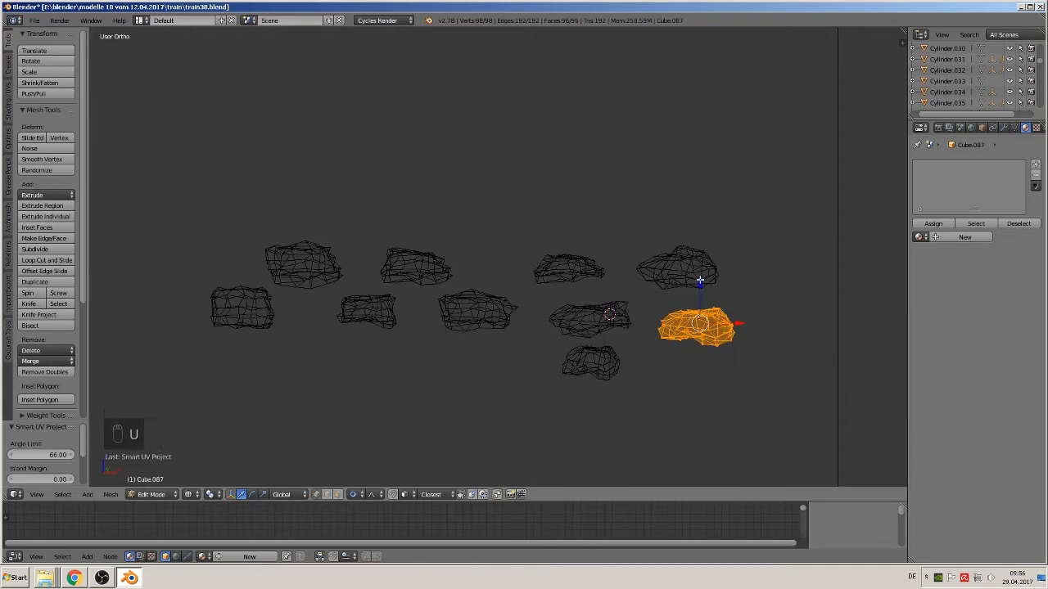
key(Tab)
Step: Apply a default Smart UV Project to the entire rightmost upper stone, return to Object Mode and set the viewport shading to Material
right_click(702, 272)
key(Tab)
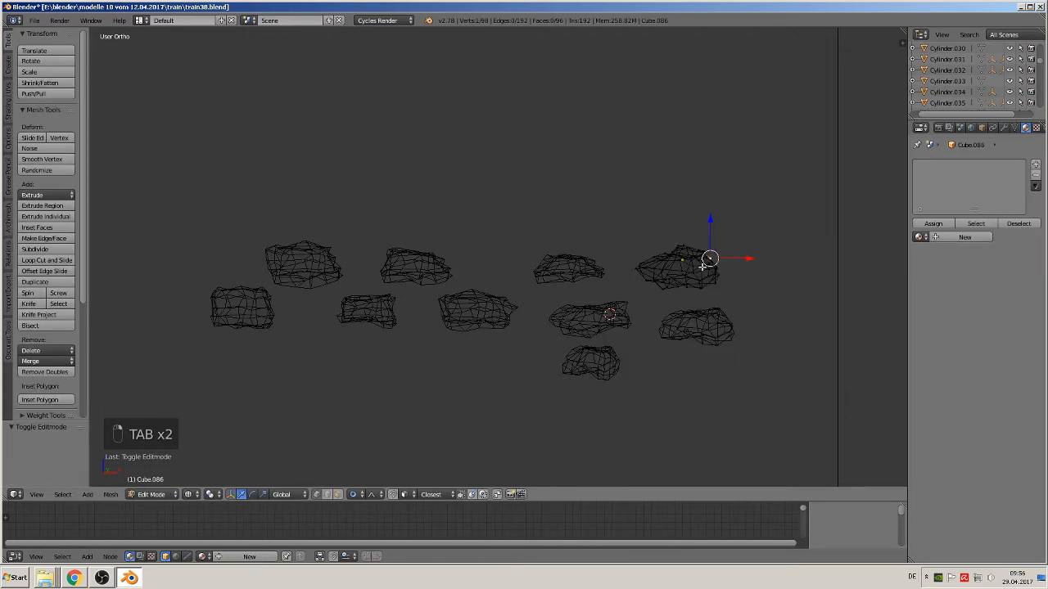
key(a)
key(a)
key(a)
key(a)
key(a)
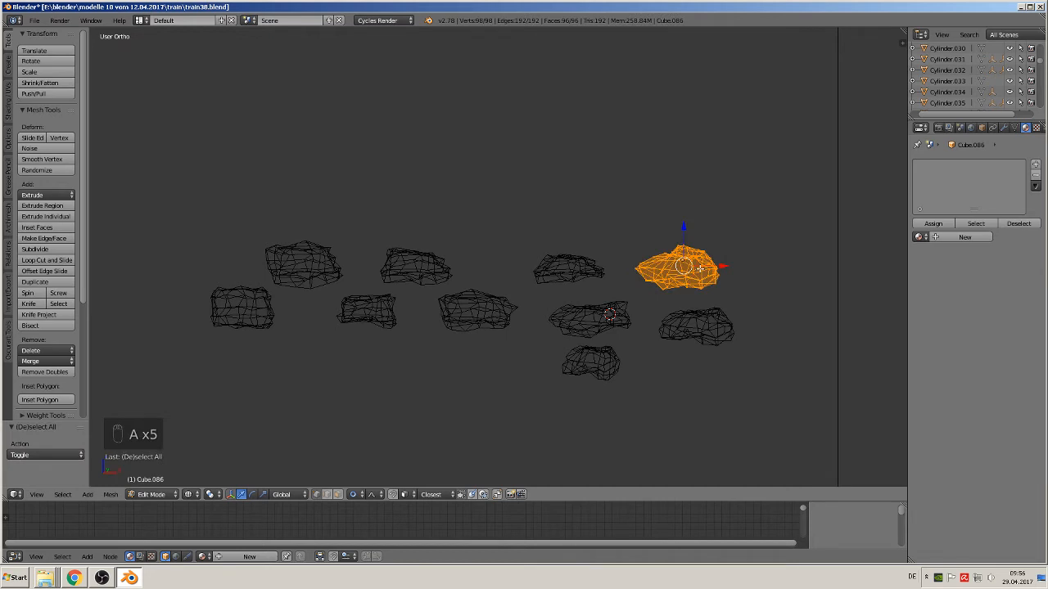
key(u)
click(700, 271)
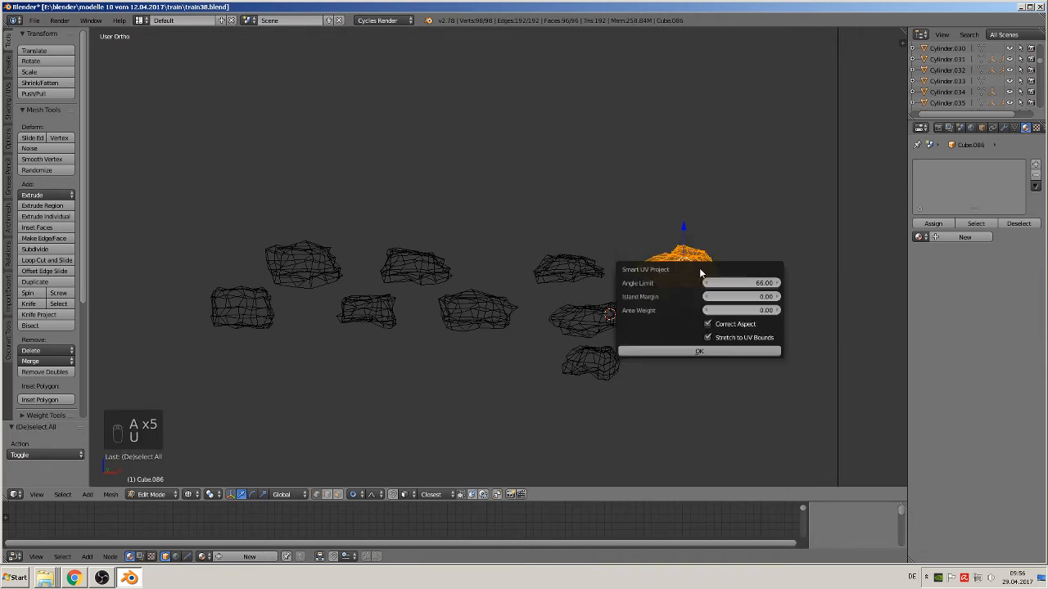
click(686, 351)
key(Tab)
click(199, 495)
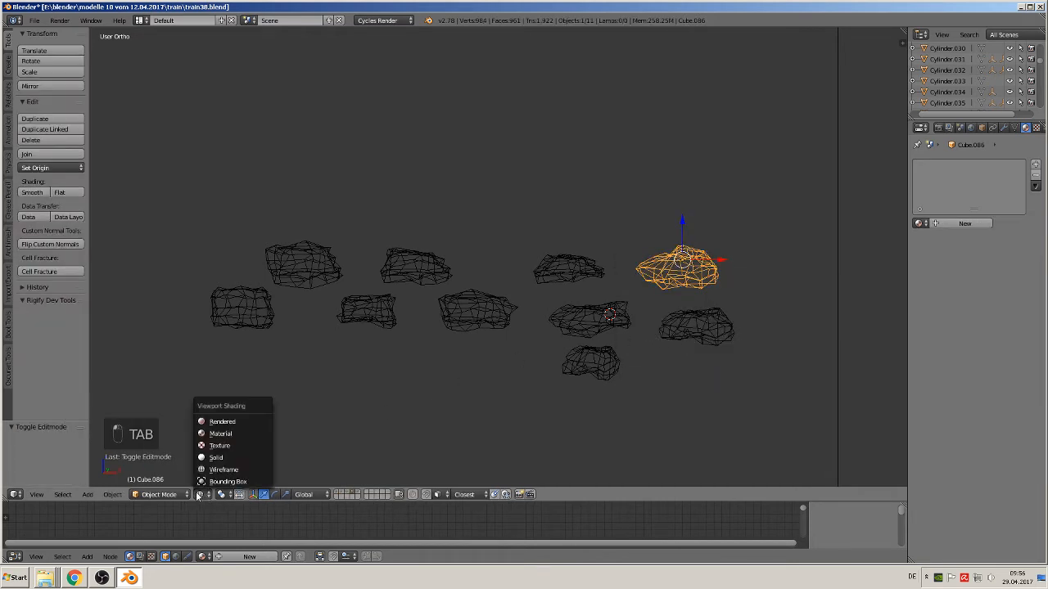
click(250, 431)
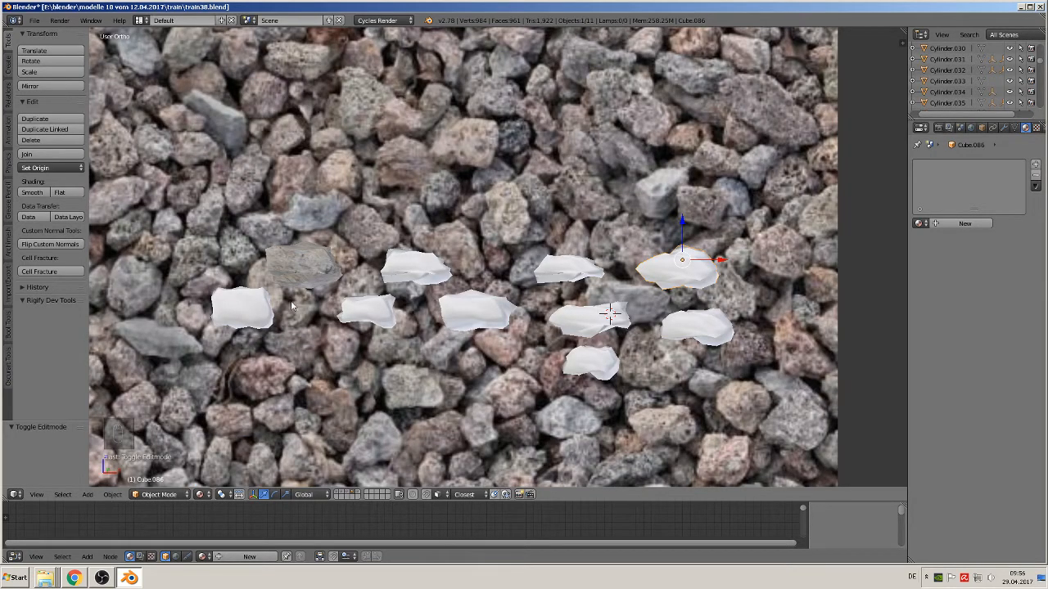
Step: Create a new material named "stone 2" on the leftmost white stone in the lower row
right_click(314, 268)
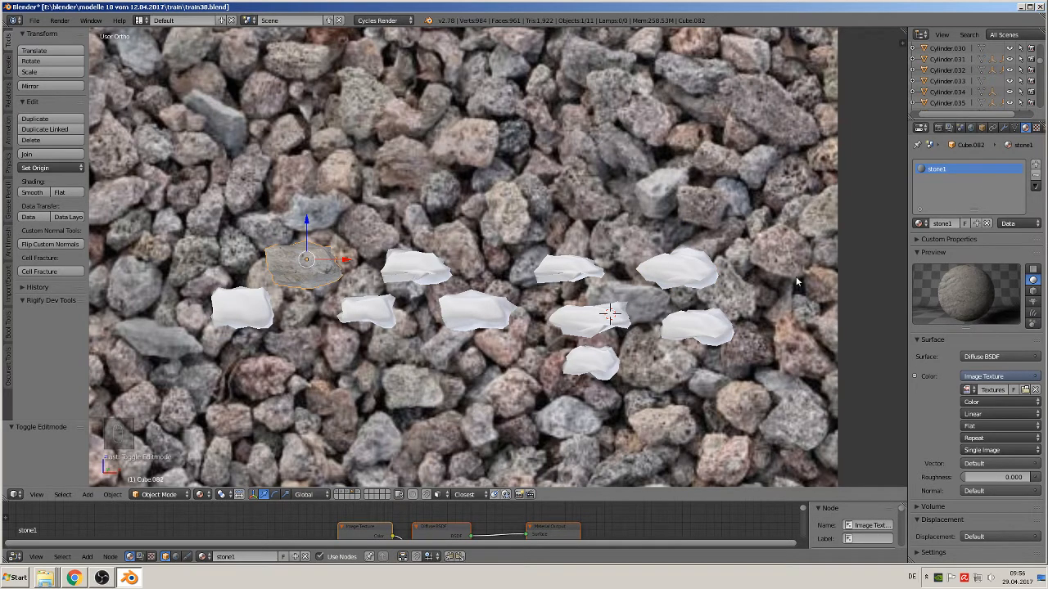
right_click(241, 312)
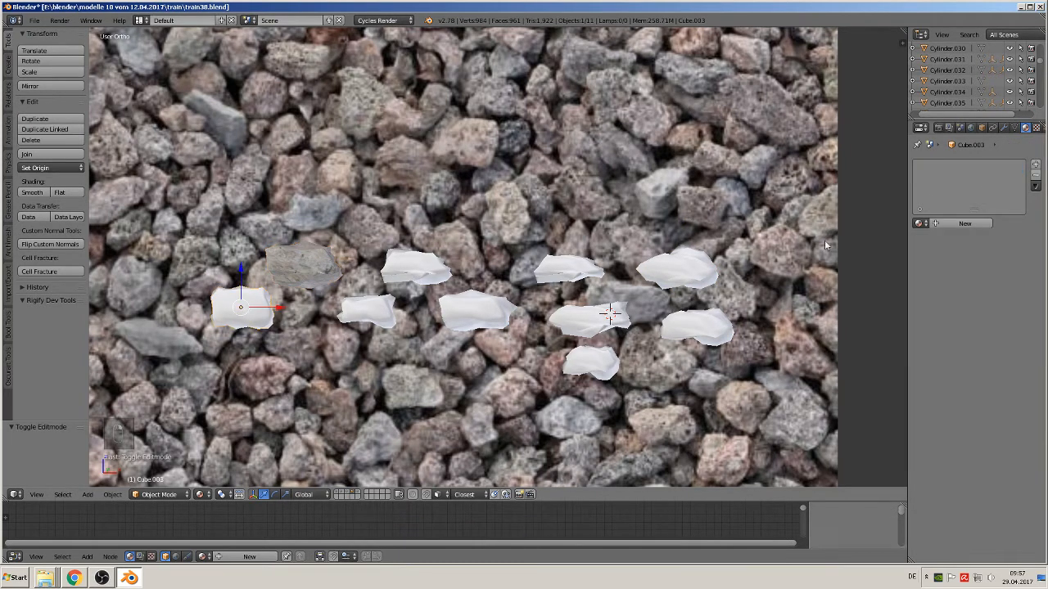
click(954, 224)
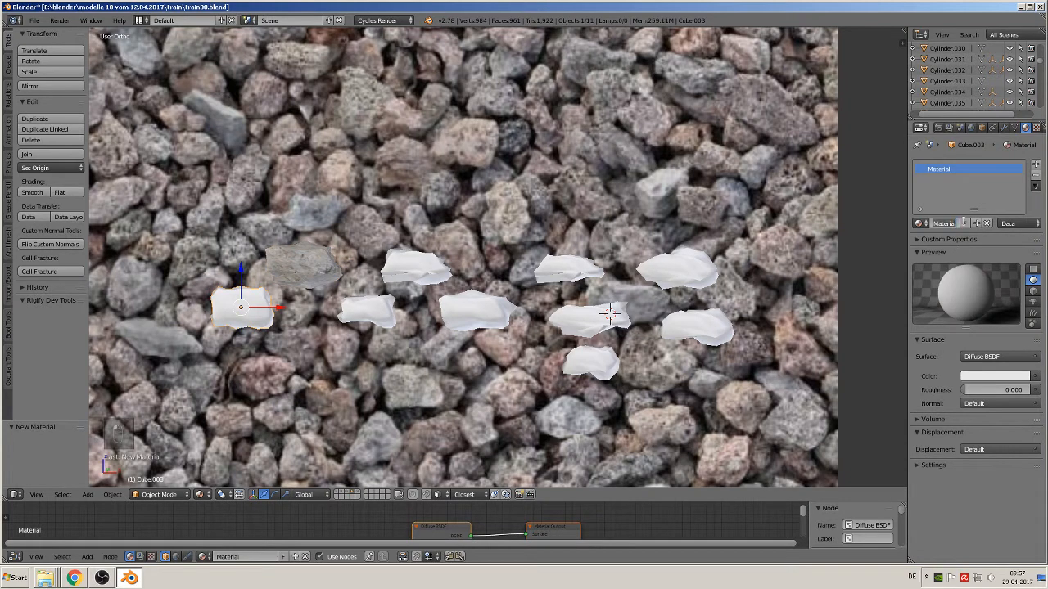
double_click(964, 223)
key(Return)
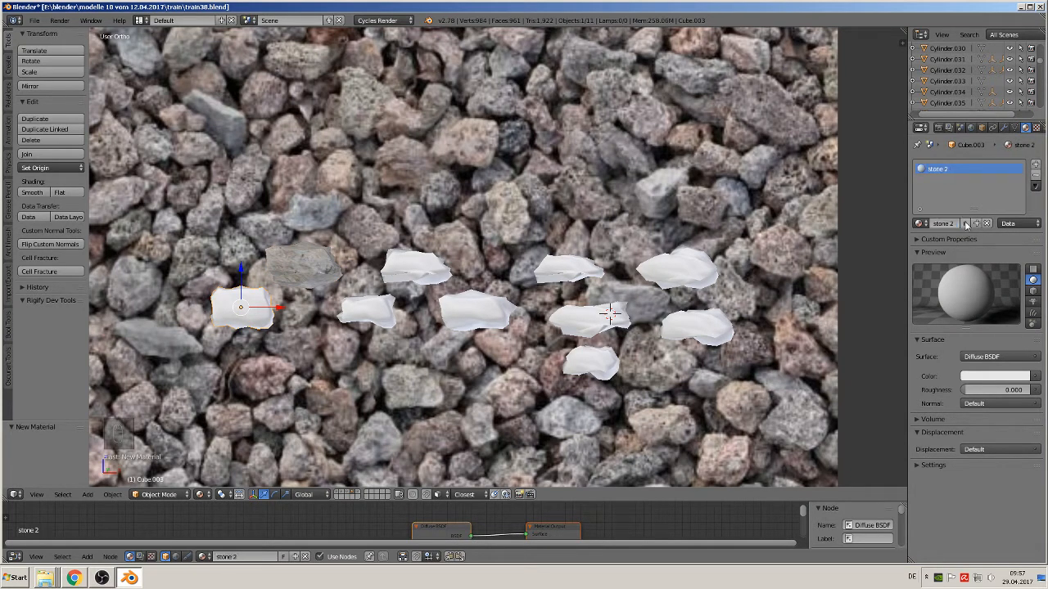
Step: Use an Image Texture as the stone 2 material's colour and load TexturesCom_RockSmooth0086_S - Kopie.jpg from the textur folder
click(1036, 379)
click(848, 283)
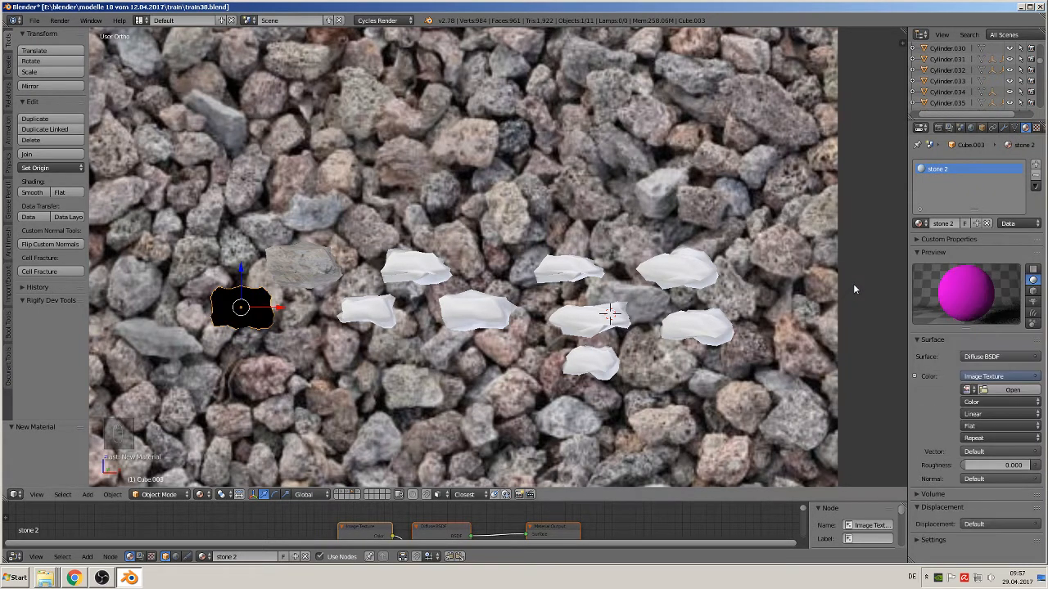
click(1006, 390)
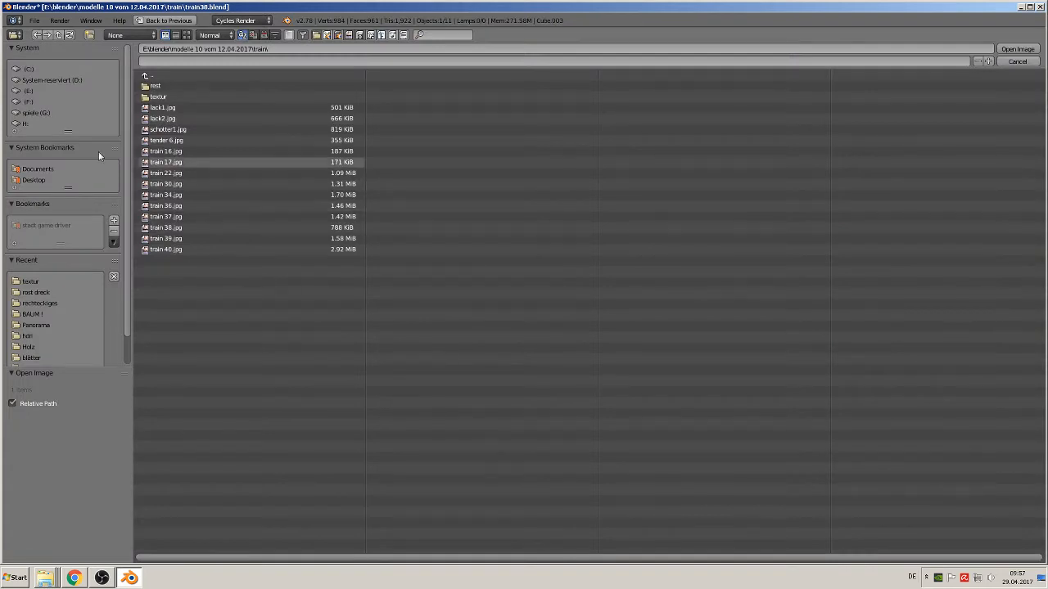
click(154, 97)
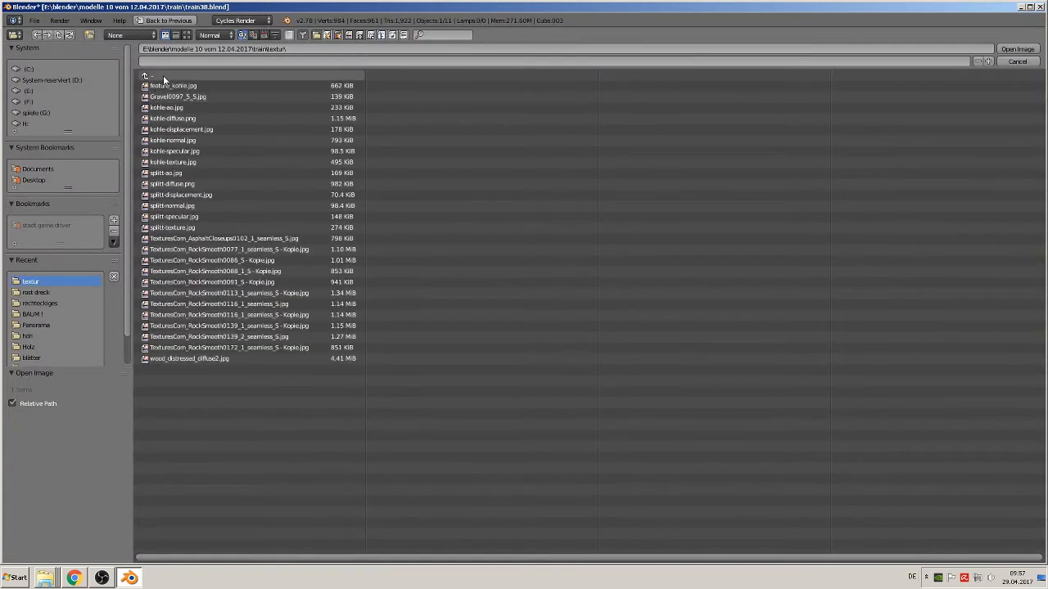
click(187, 34)
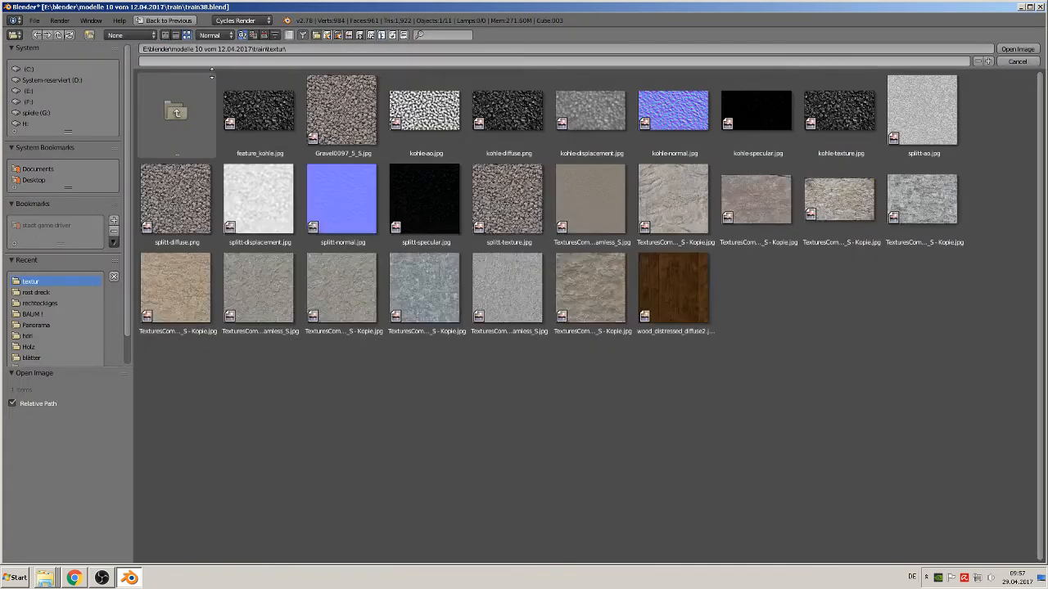
double_click(768, 196)
scroll(603, 253, up, 8)
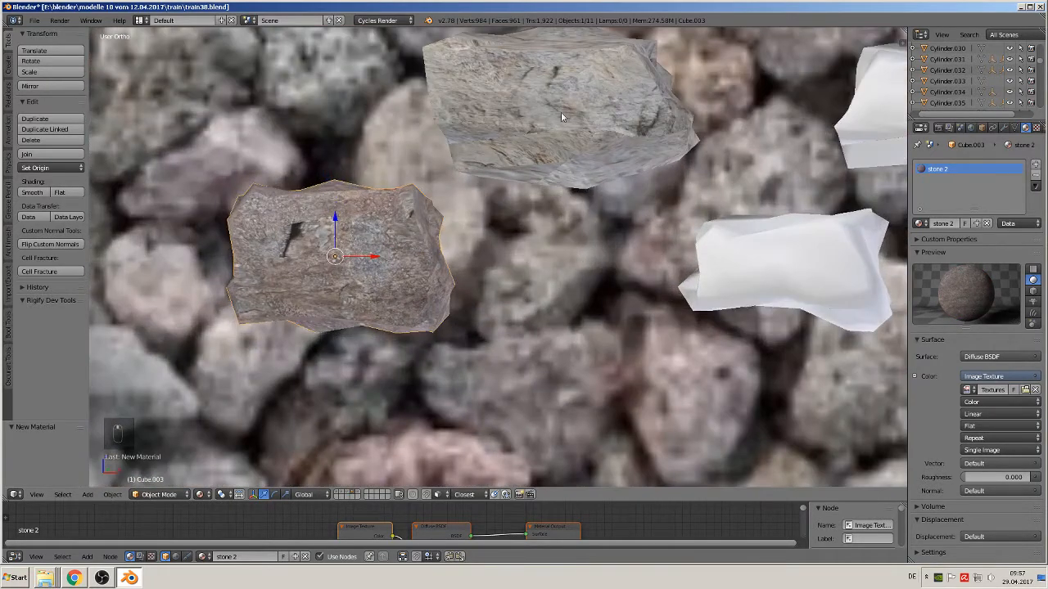
scroll(385, 183, down, 5)
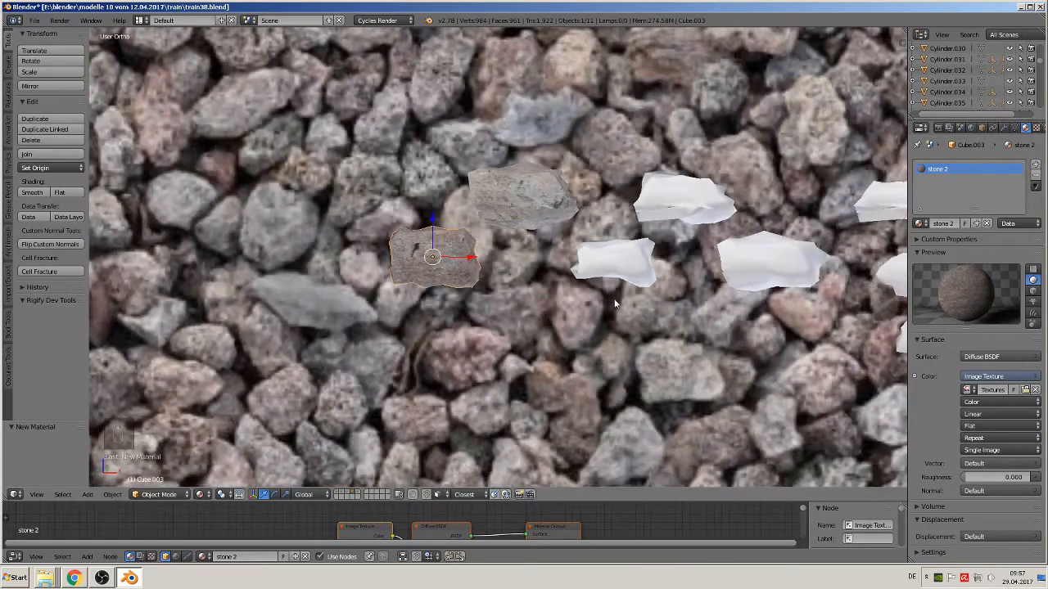
scroll(616, 304, down, 5)
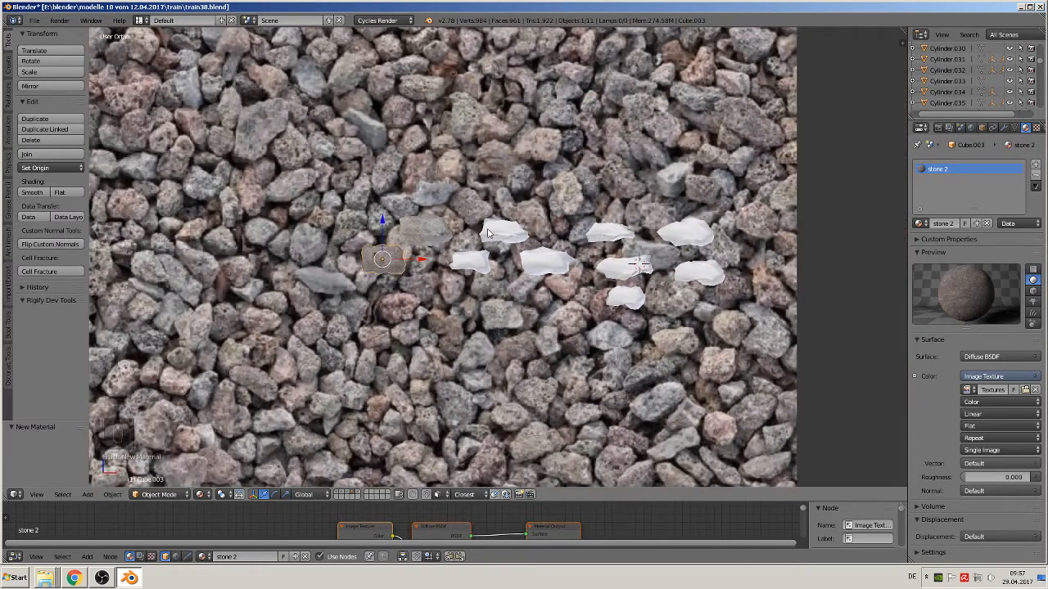
Step: Create a new material named "stone 3" on the small second stone in the lower row
click(478, 260)
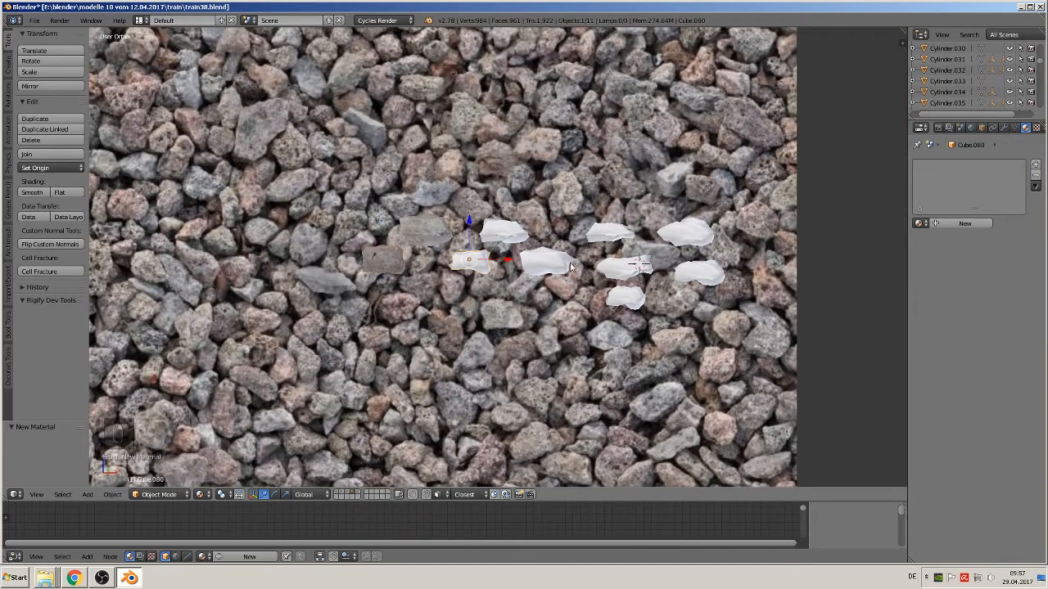
click(963, 223)
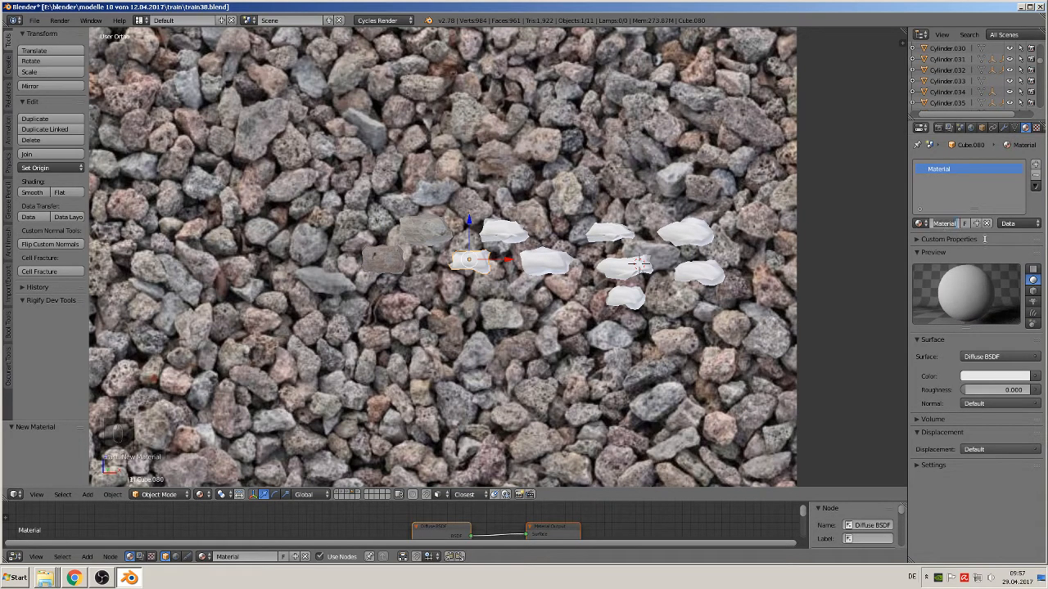
text(stone 3)
key(Return)
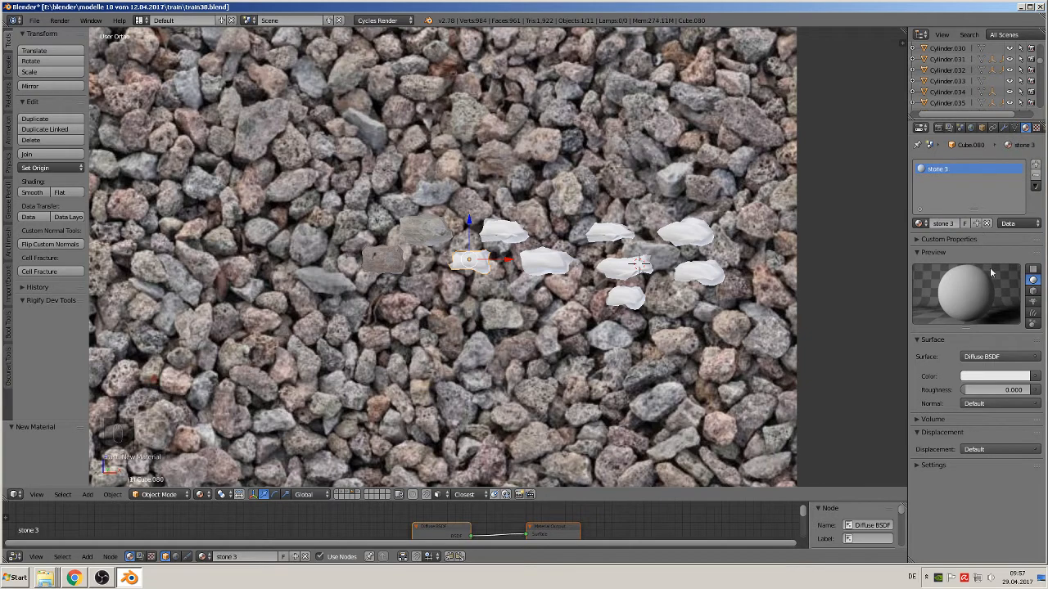
Step: Use an Image Texture as the stone 3 material's colour and load TexturesCom_RockSmooth0088_1_S - Kopie.jpg from the textur folder
click(1036, 376)
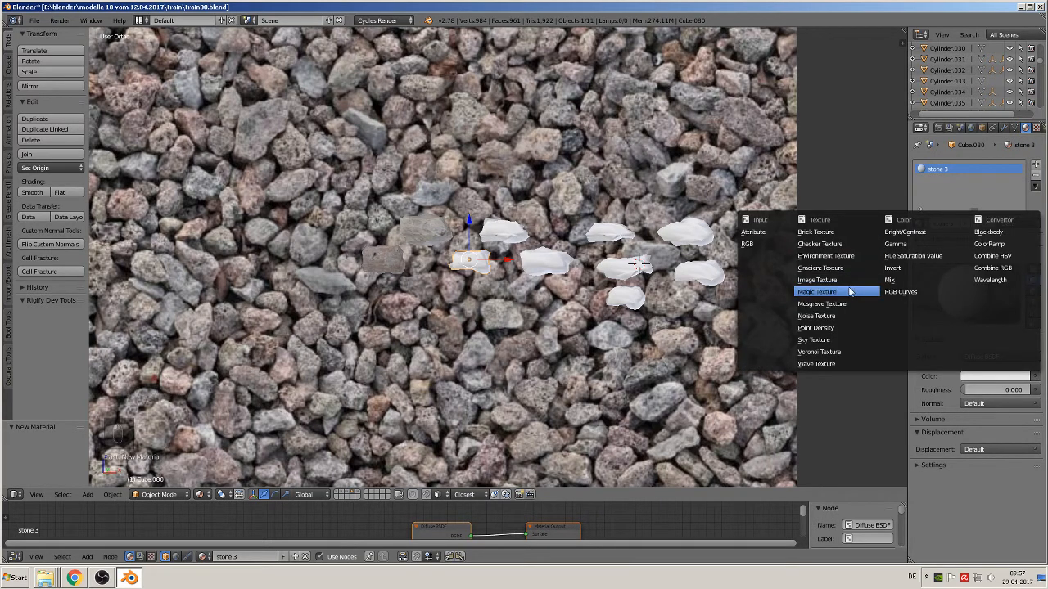
click(842, 281)
click(1013, 391)
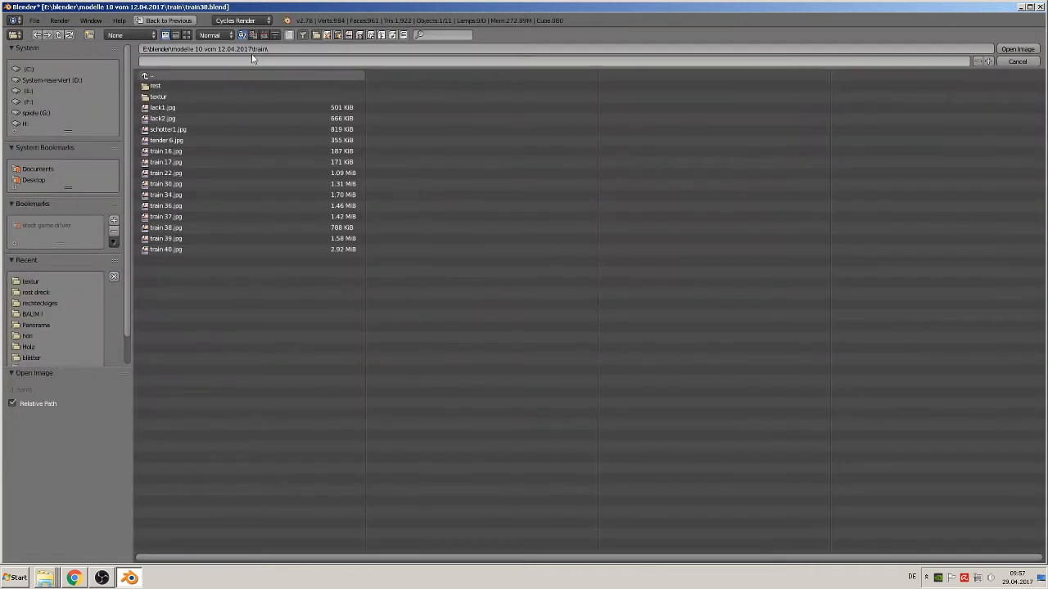
click(186, 34)
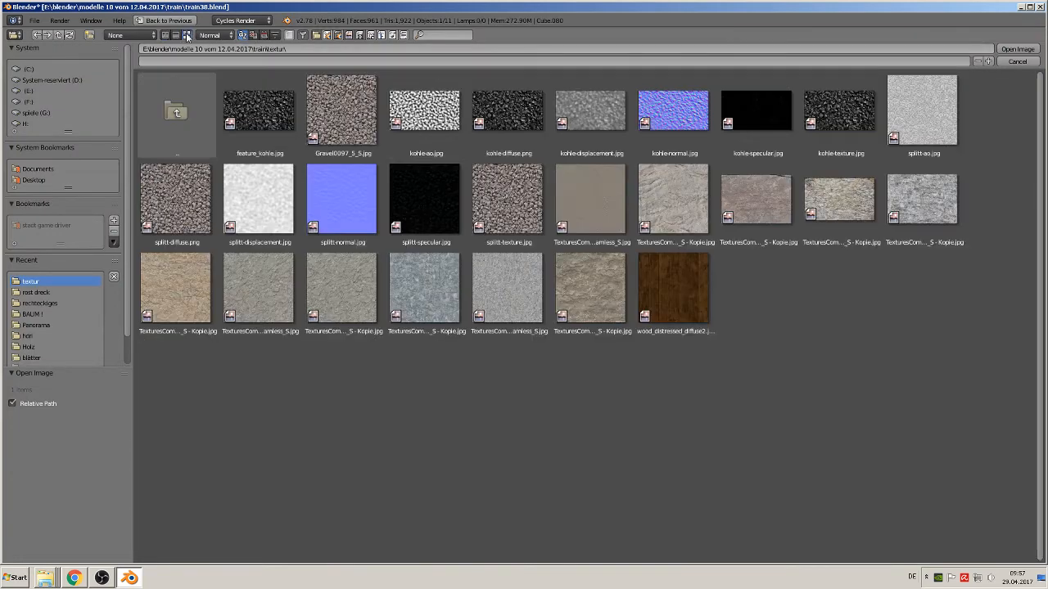
double_click(835, 209)
scroll(510, 262, up, 2)
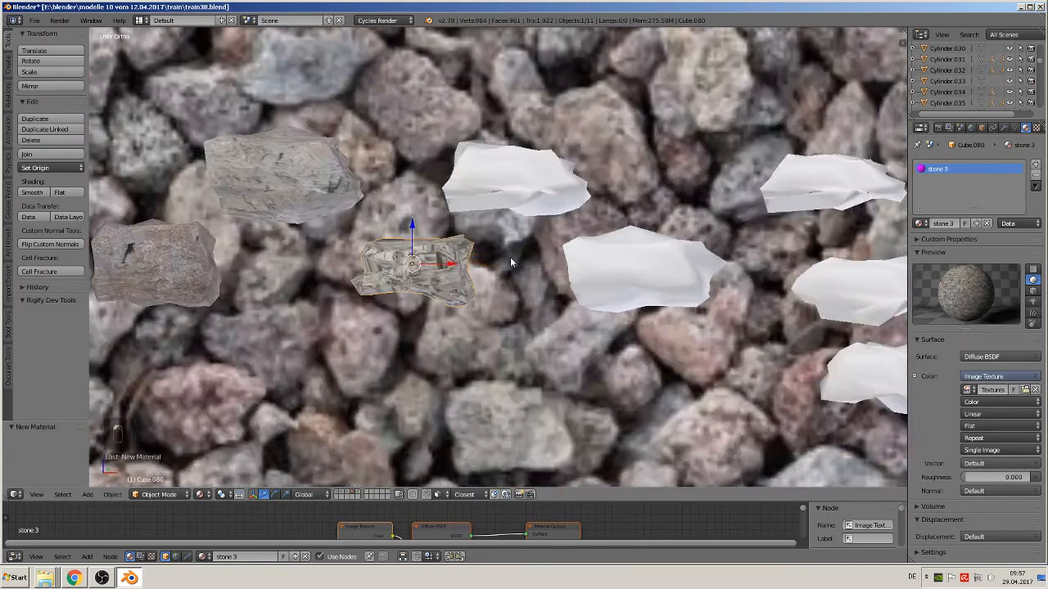
scroll(418, 299, up, 2)
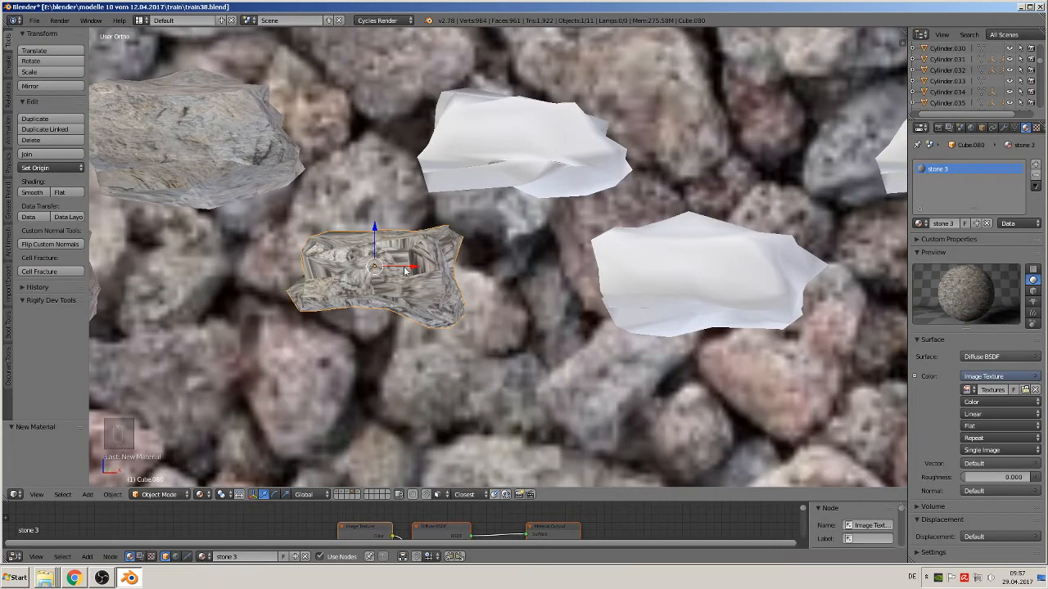
Step: Try a standard Unwrap of the small stone 3 mesh's UVs
key(Tab)
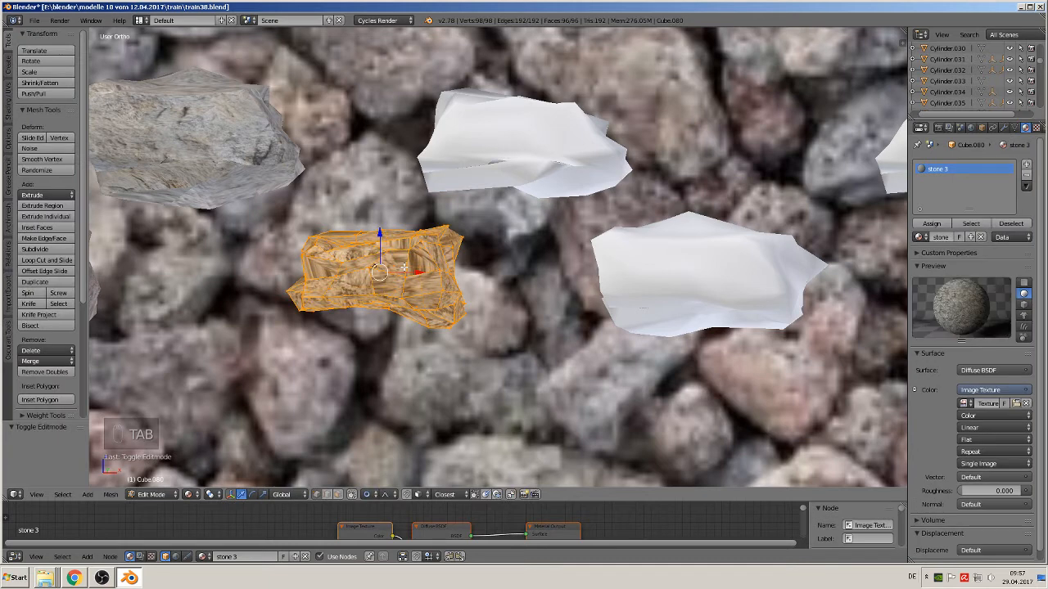
key(u)
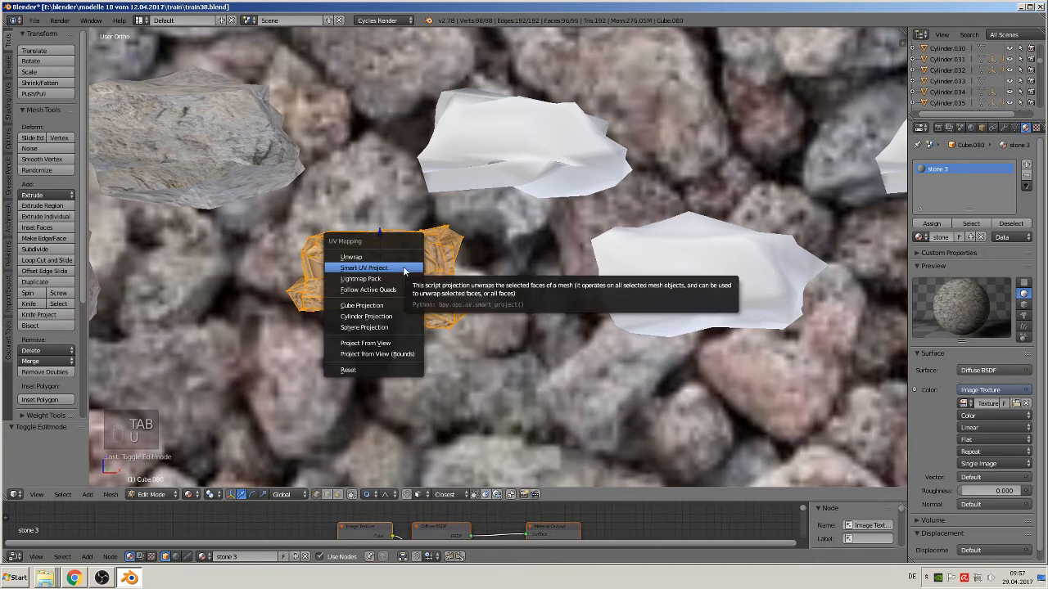
click(387, 256)
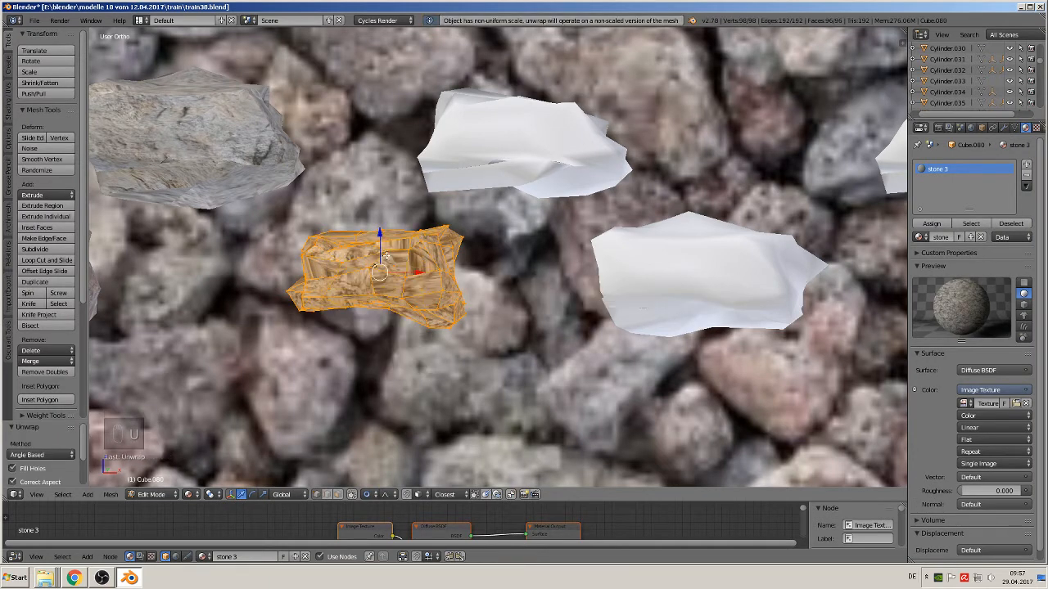
key(Tab)
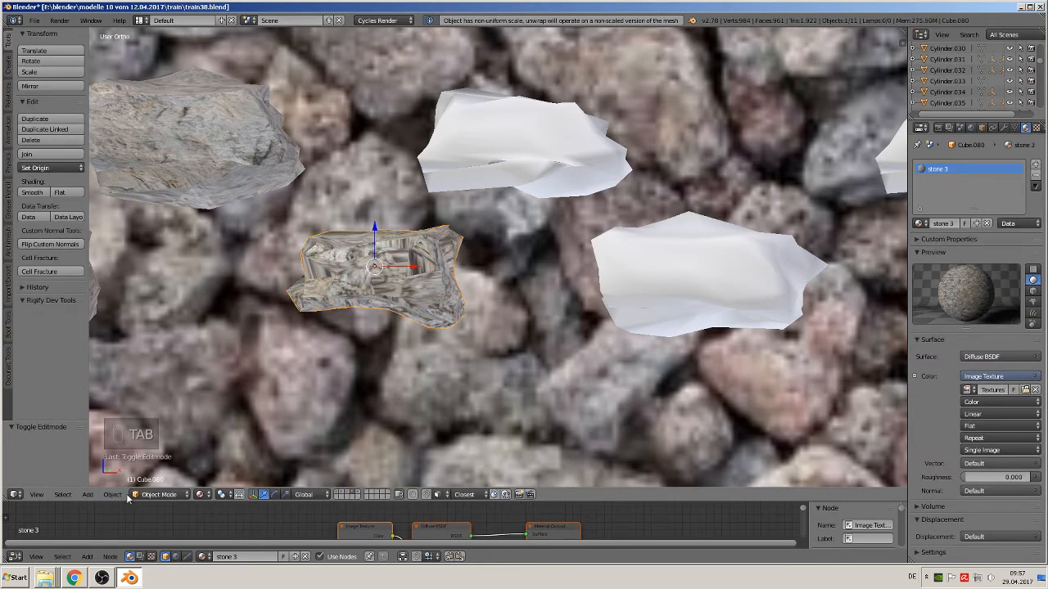
Step: Apply the rotation and scale of the small stone that carries the stone 3 material
click(112, 497)
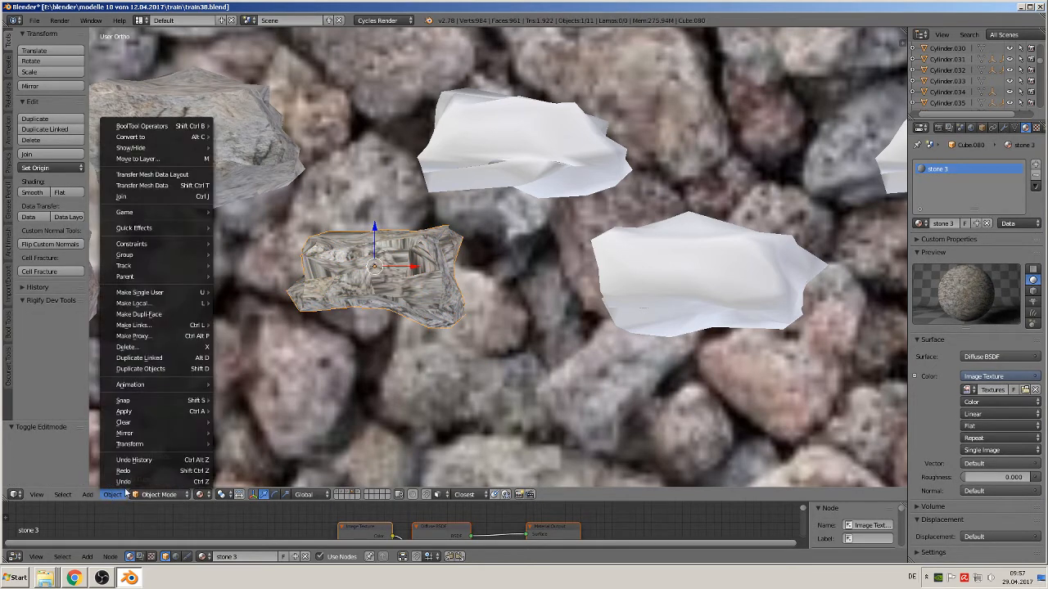
mouse_move(144, 411)
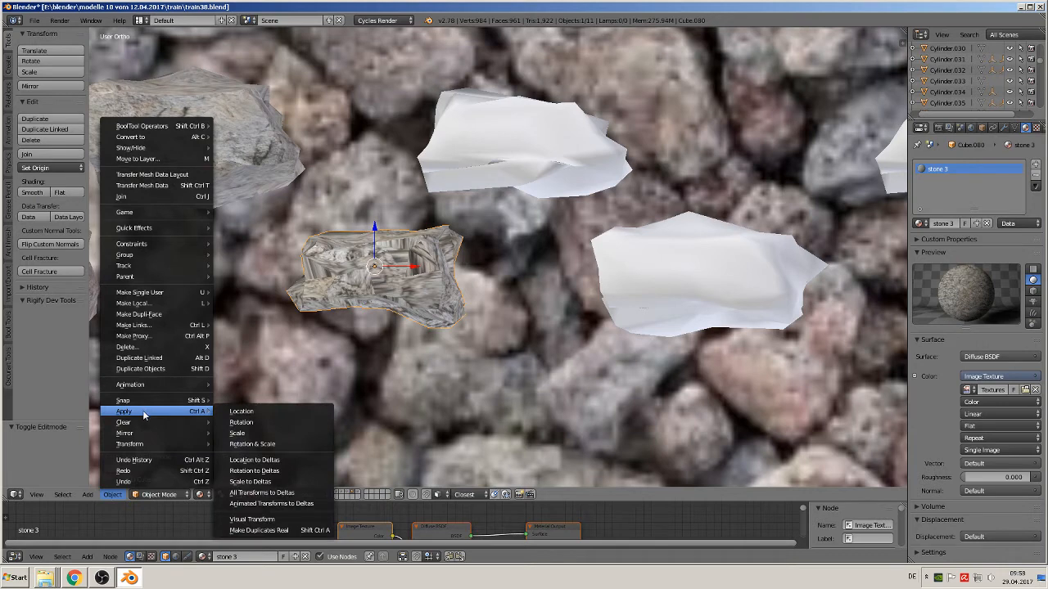
click(259, 446)
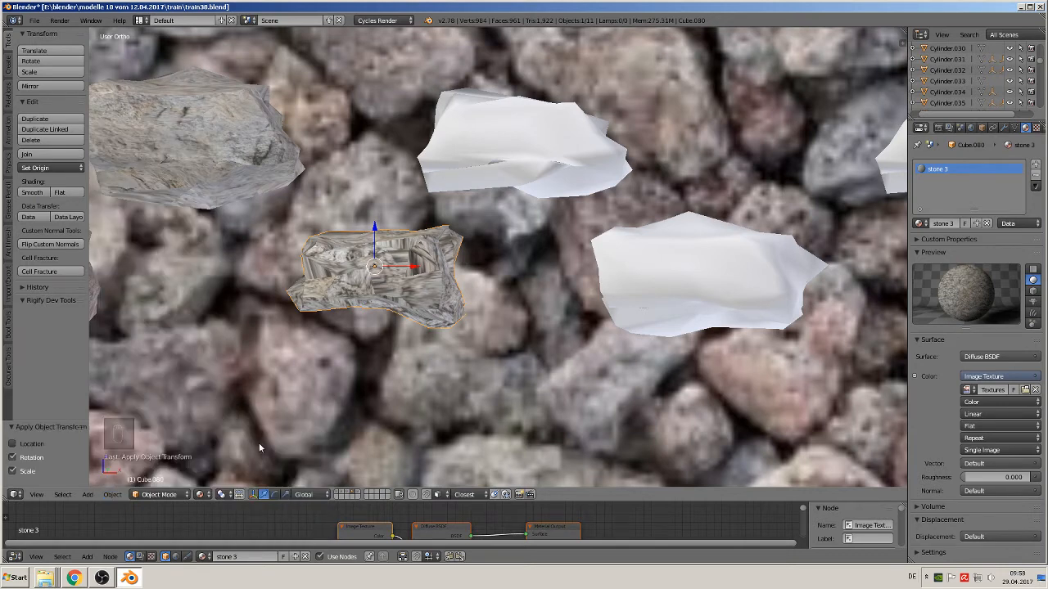
Step: Try the standard Unwrap on the small stone again with its rotation and scale applied
key(Tab)
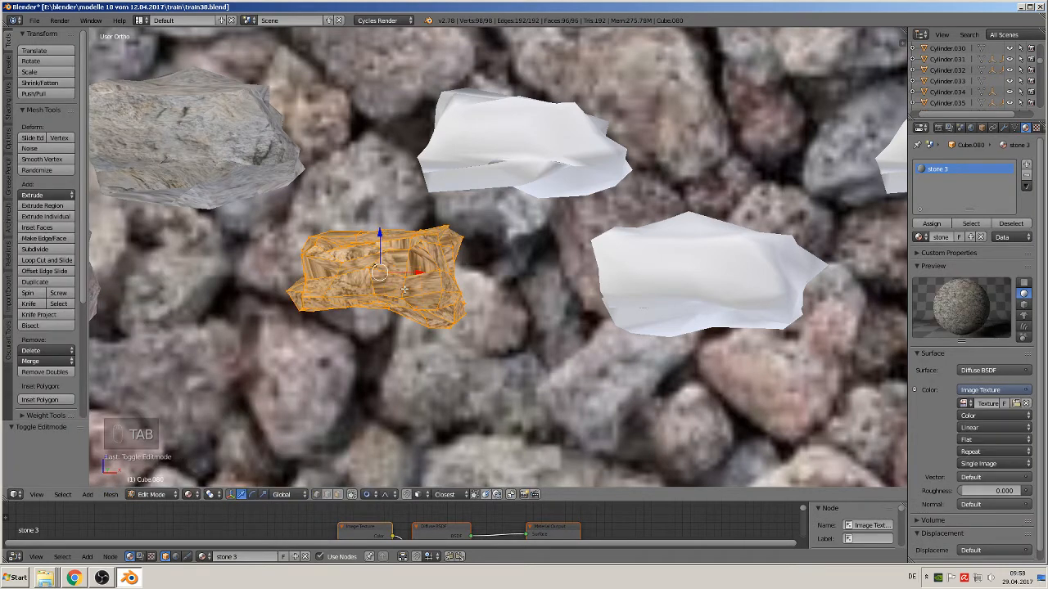
key(u)
click(405, 288)
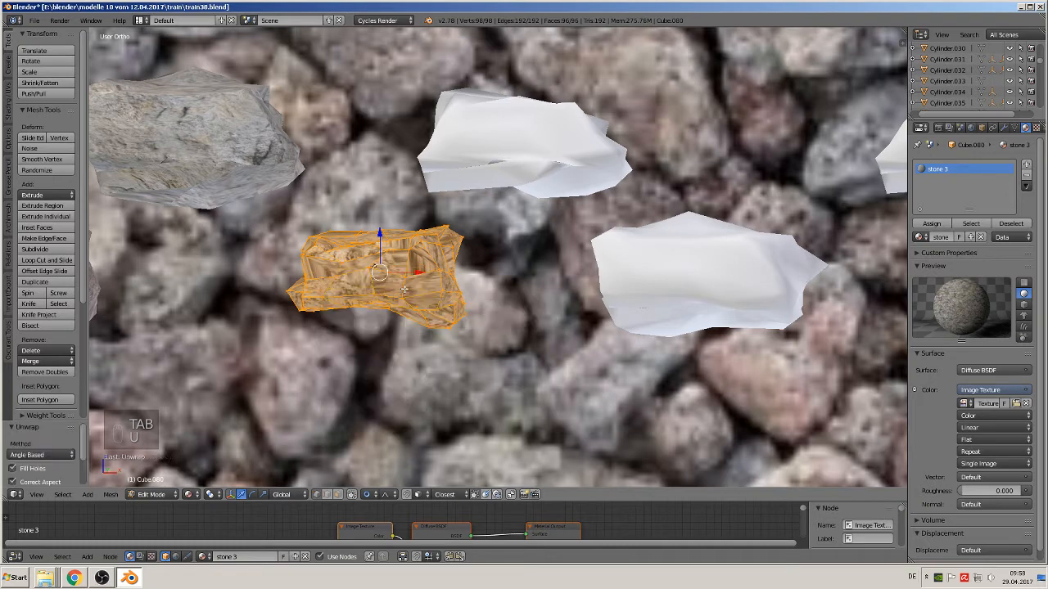
key(Tab)
Step: UV-unwrap the small stone 3 mesh using Smart UV Project with its default settings
key(Tab)
key(u)
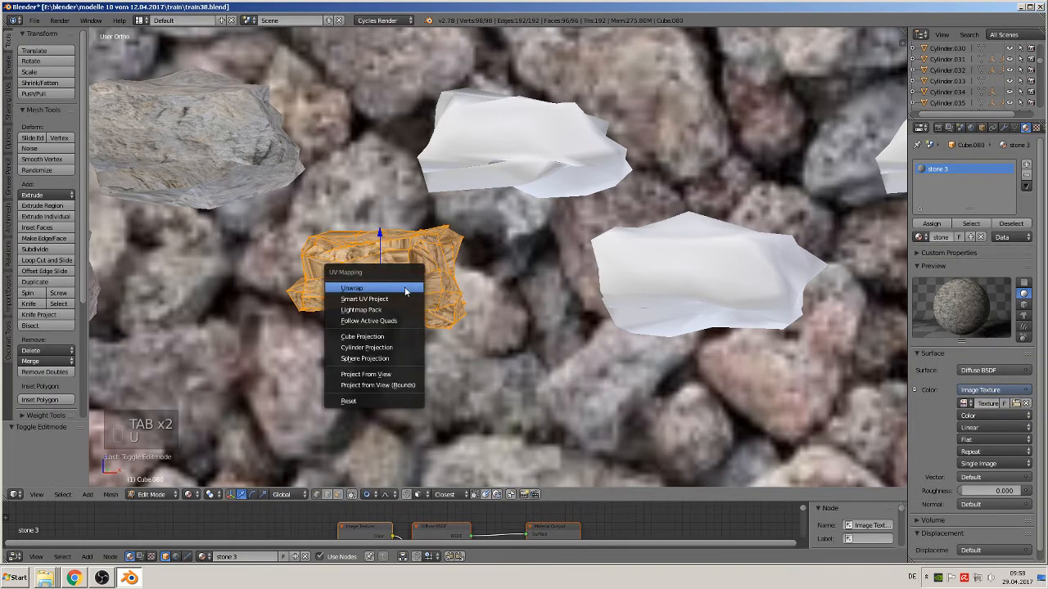
click(404, 299)
click(390, 381)
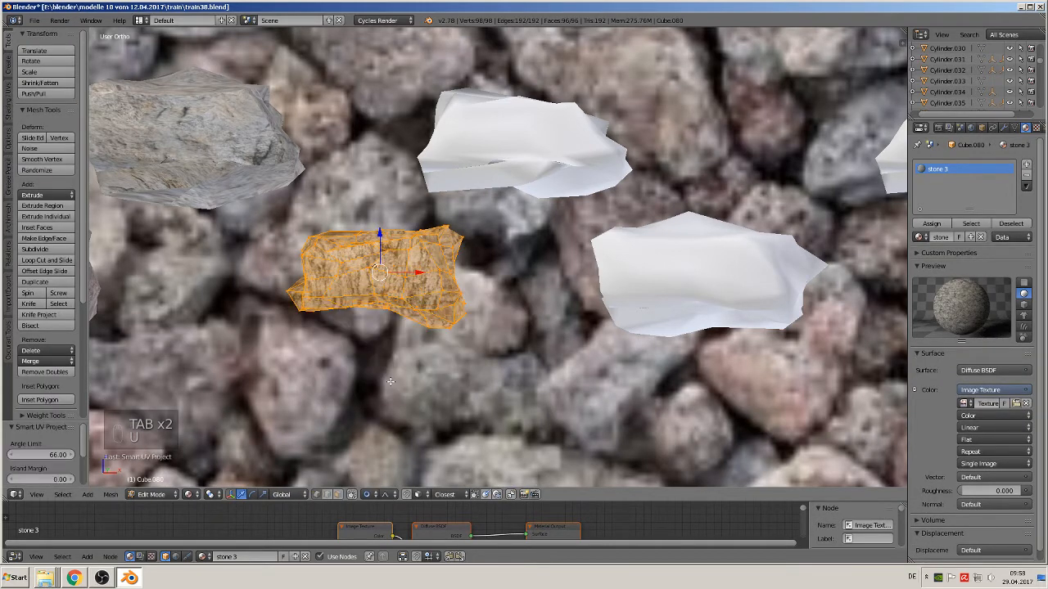
key(Tab)
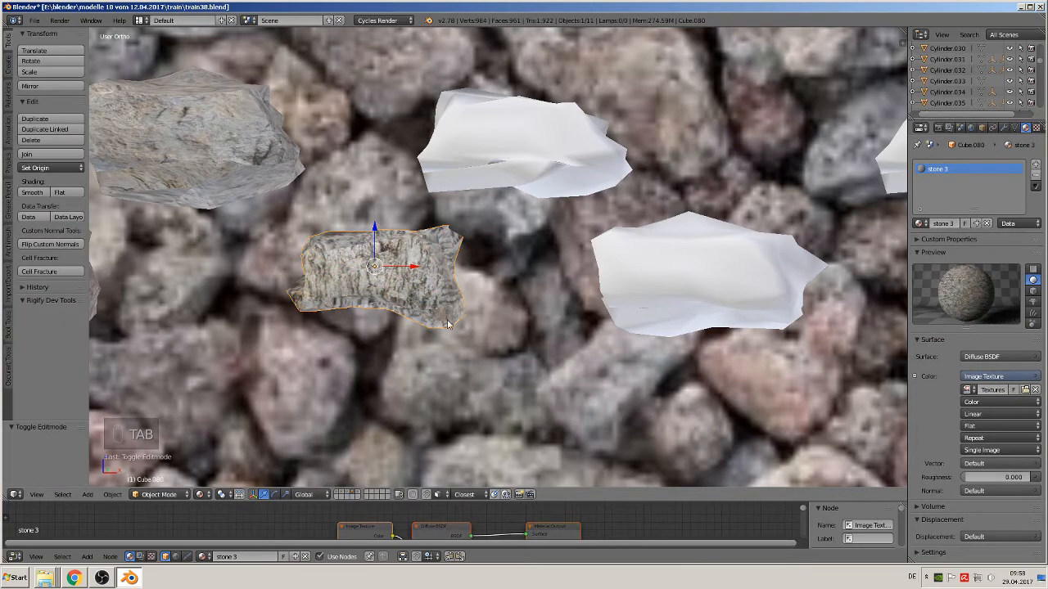
Step: Create a new material named "stone4" on the white stone beside the textured one in the upper row
scroll(438, 315, down, 4)
scroll(393, 317, up, 2)
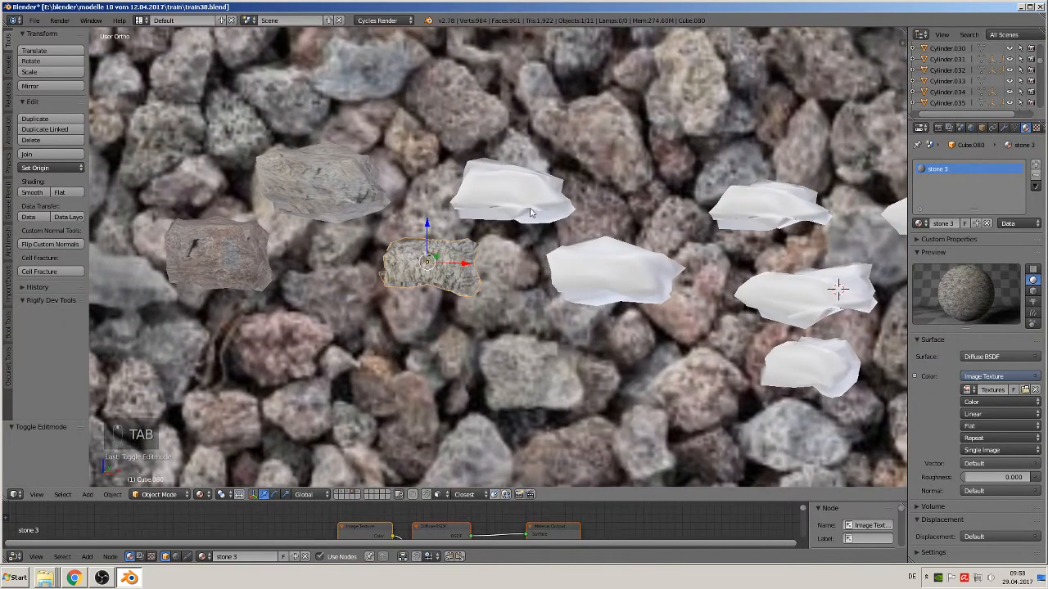
right_click(542, 180)
click(965, 223)
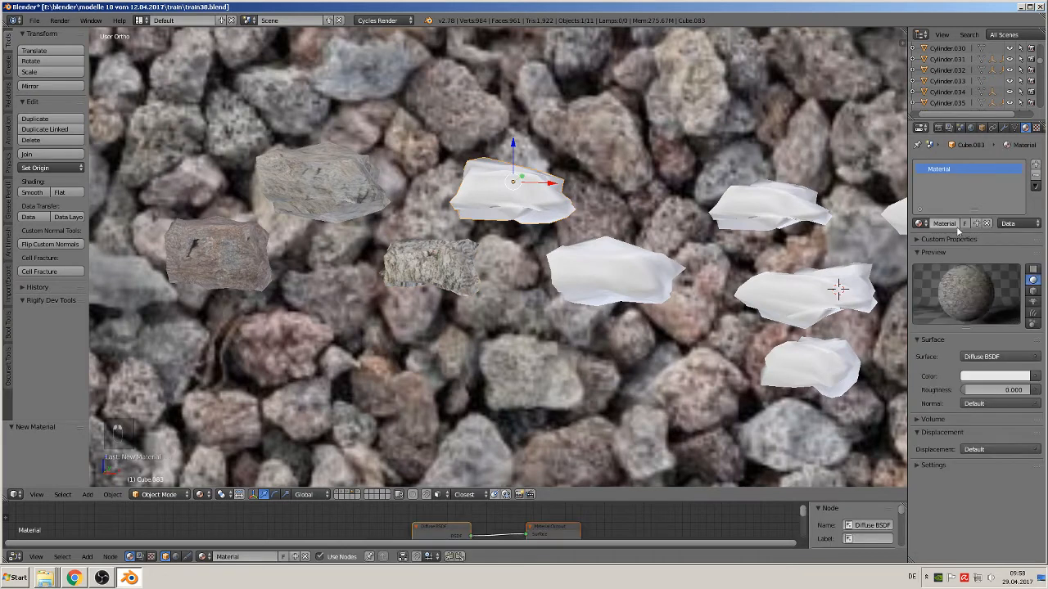
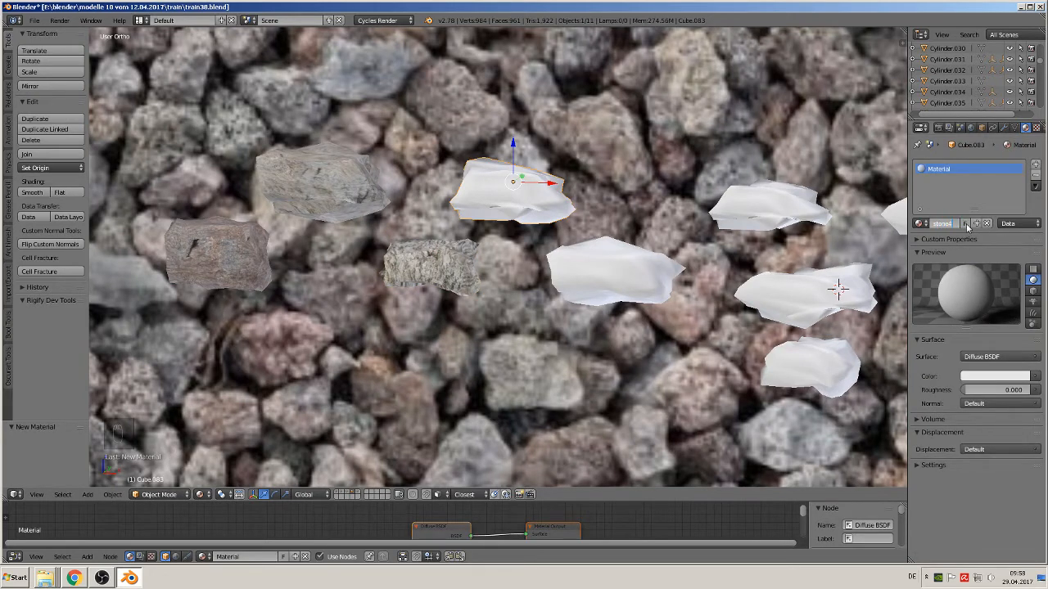
key(Return)
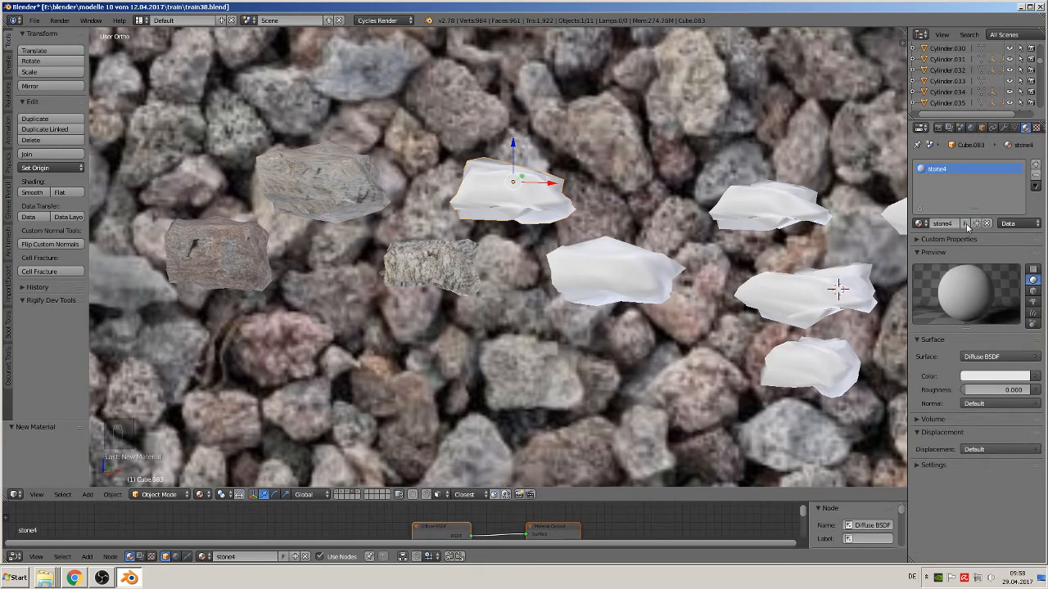
Step: Use an Image Texture as the stone4 material's colour and load TexturesCom_RockSmooth0091_S - Kopie.jpg from the textur folder
click(1037, 377)
click(835, 280)
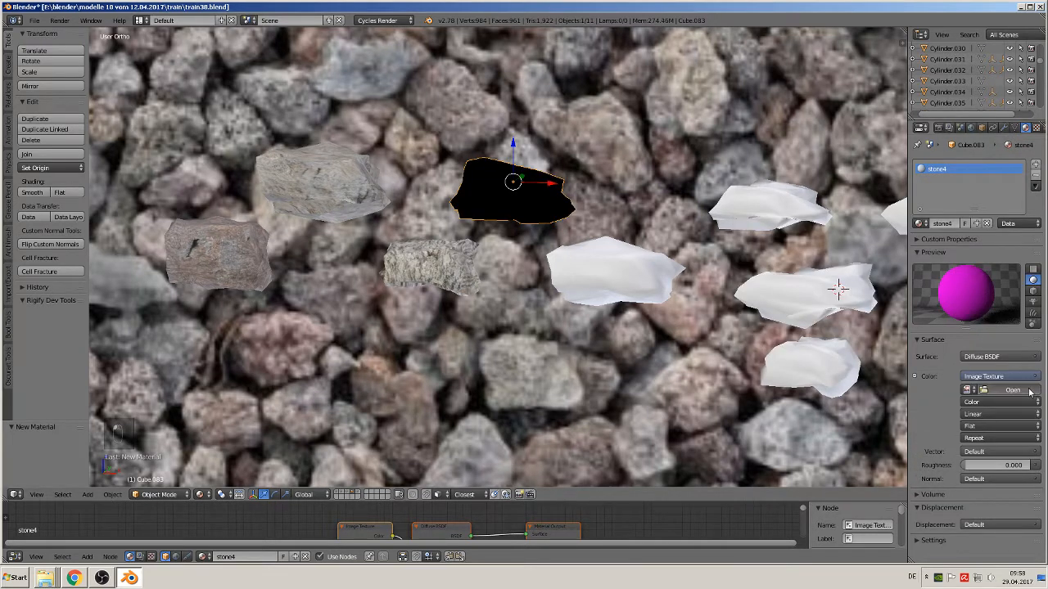
click(1030, 392)
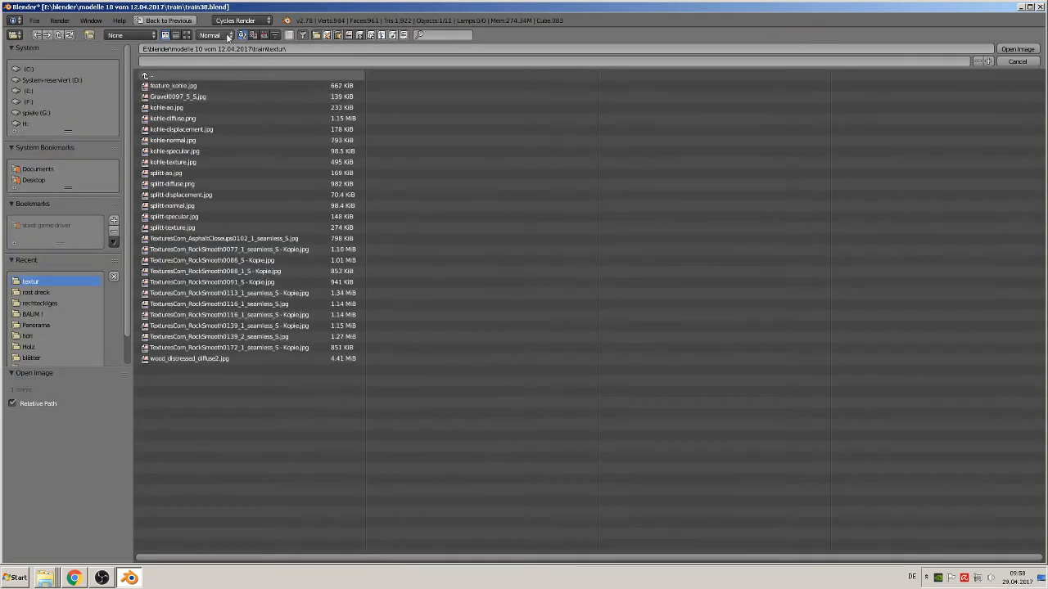
click(187, 35)
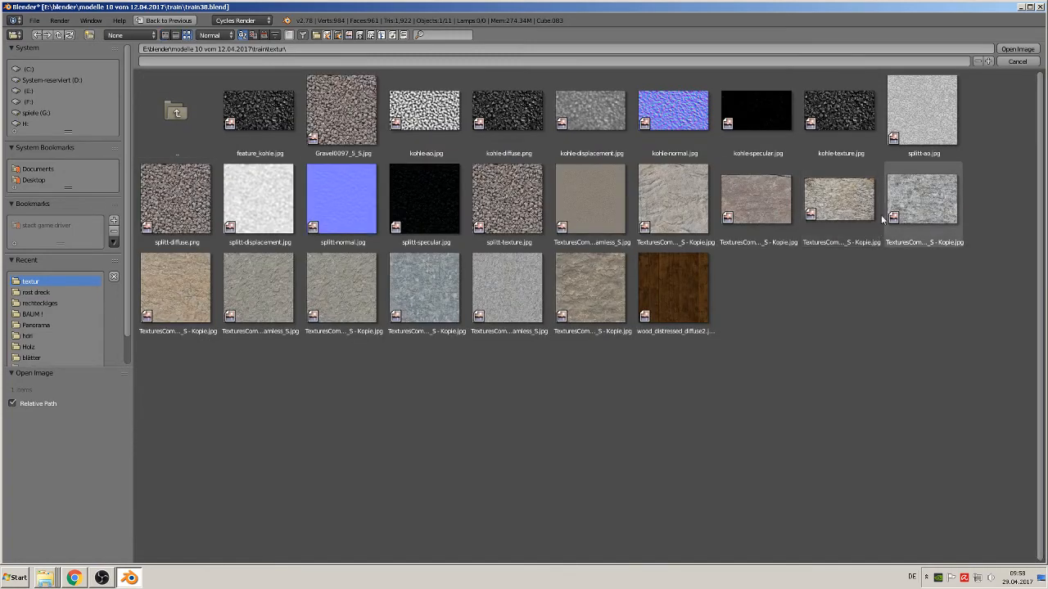
double_click(936, 210)
Step: Create a new material named "stone 6" on the third stone in the lower row
scroll(631, 236, up, 2)
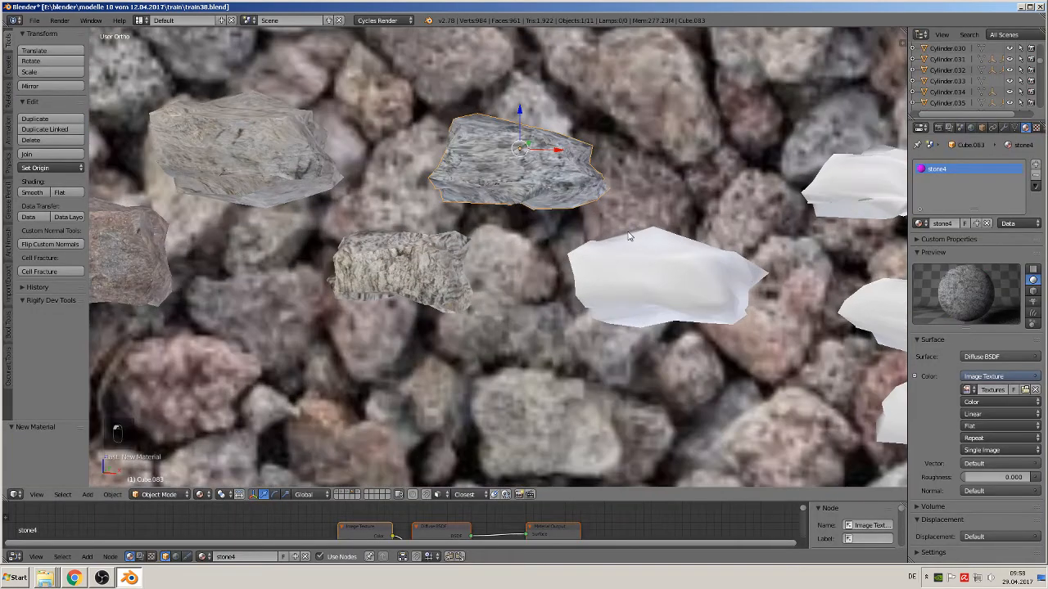
scroll(532, 191, down, 3)
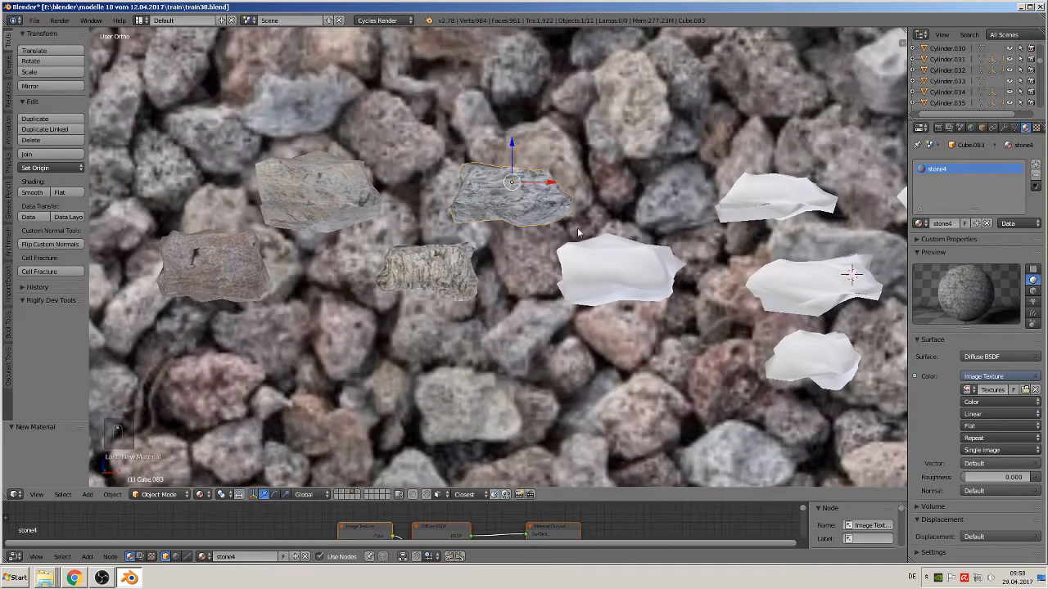
right_click(655, 272)
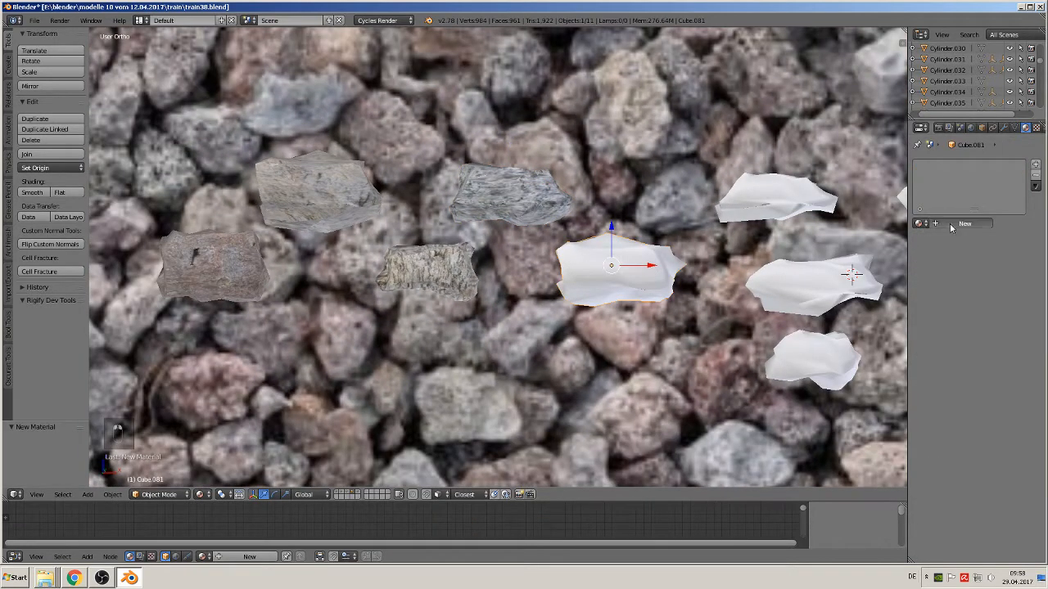
click(945, 224)
text(s)
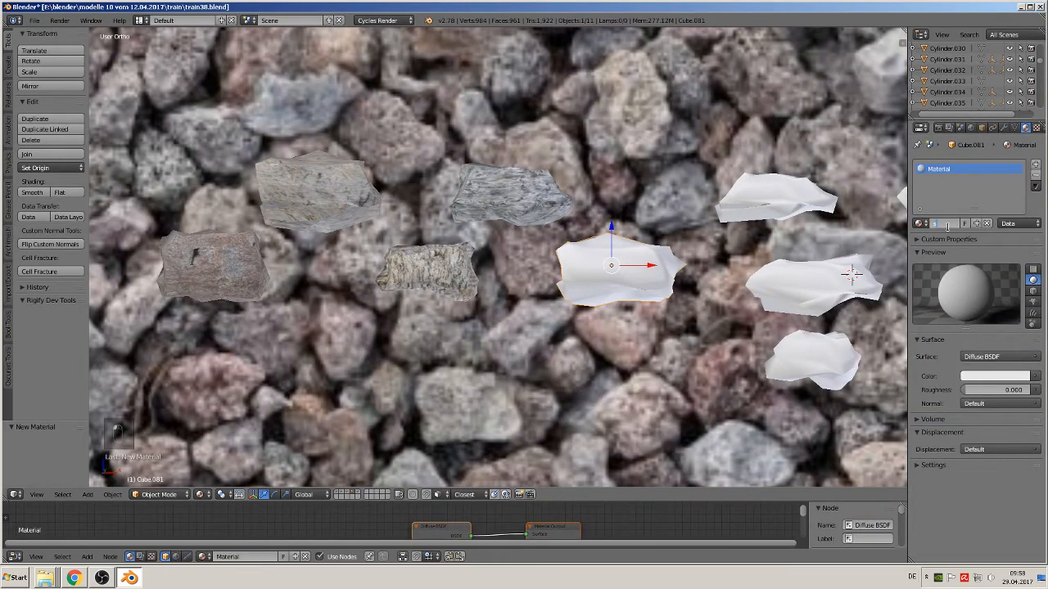
text(tone 6)
key(Return)
Step: Open the node choices for the stone 6 material's colour input
click(1035, 376)
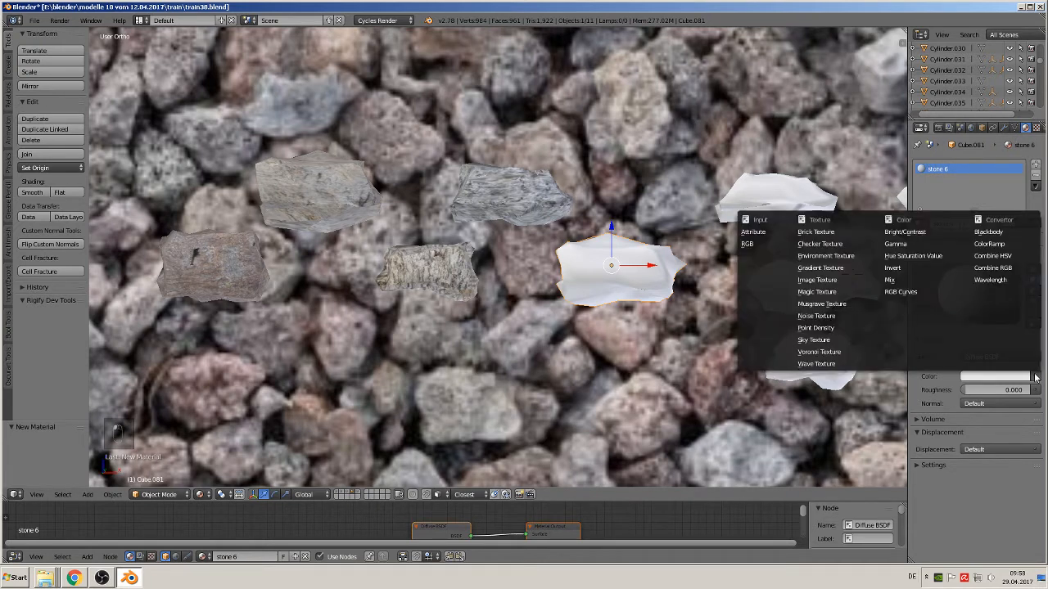
key(Escape)
click(1035, 378)
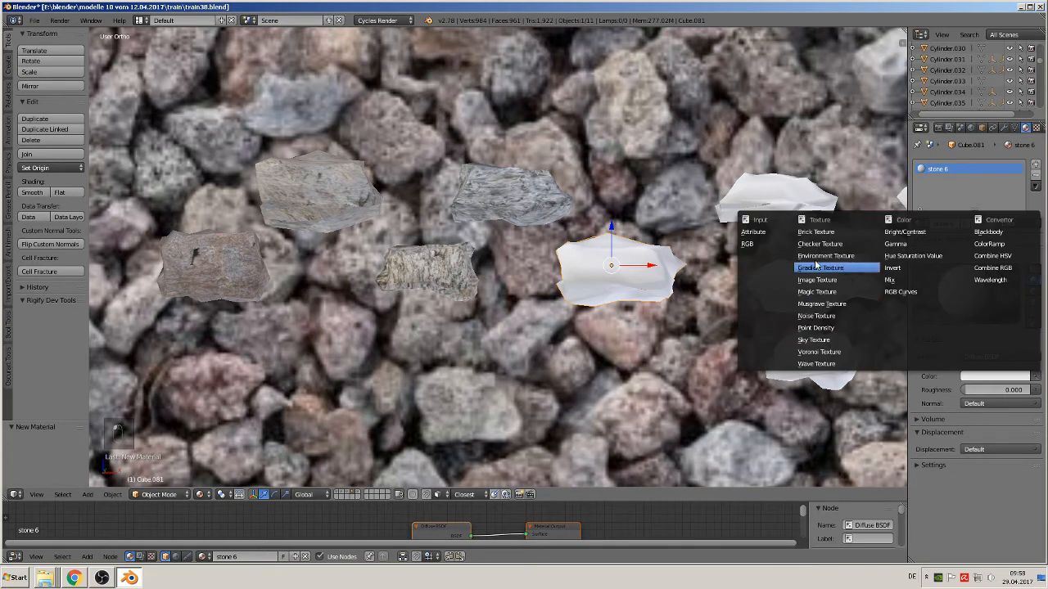
Step: Give the stone 6 material an Image Texture colour using TexturesCom_RockSmooth0113_1_seamless_S - Kopie.jpg from the textur folder
click(819, 276)
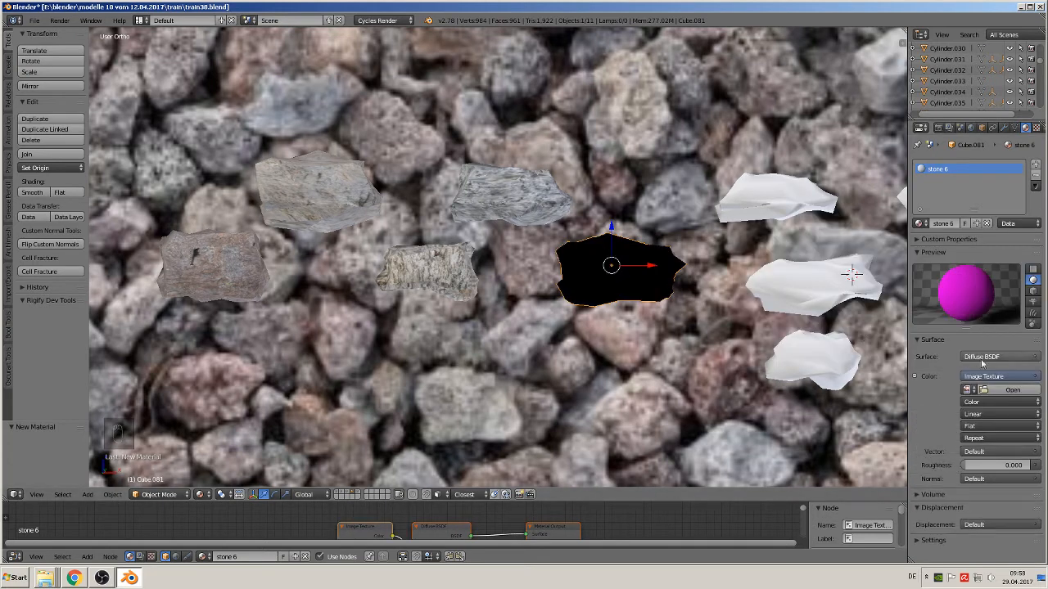
click(1013, 390)
click(154, 98)
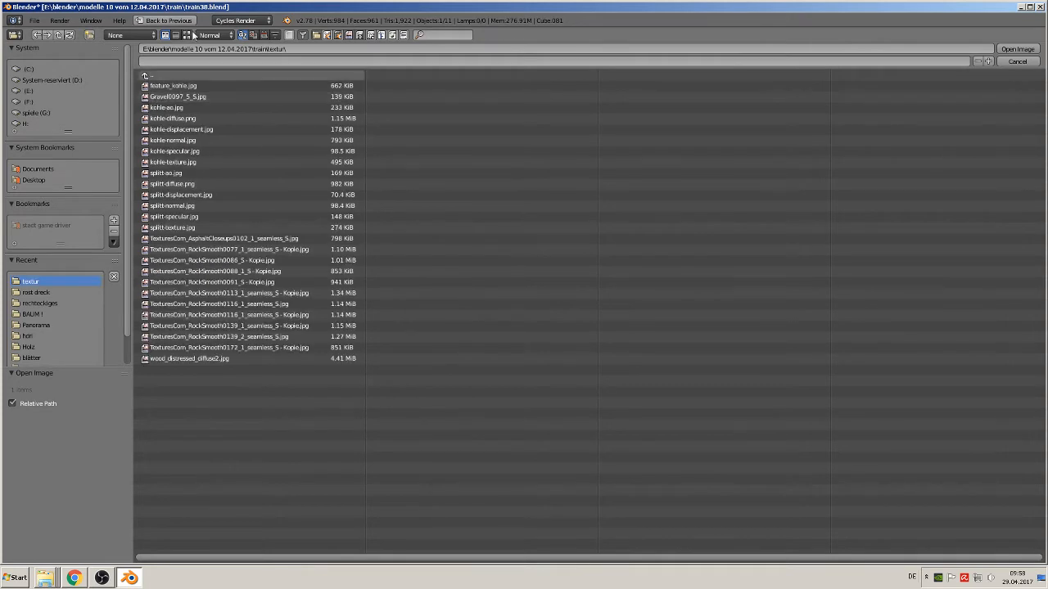
click(187, 34)
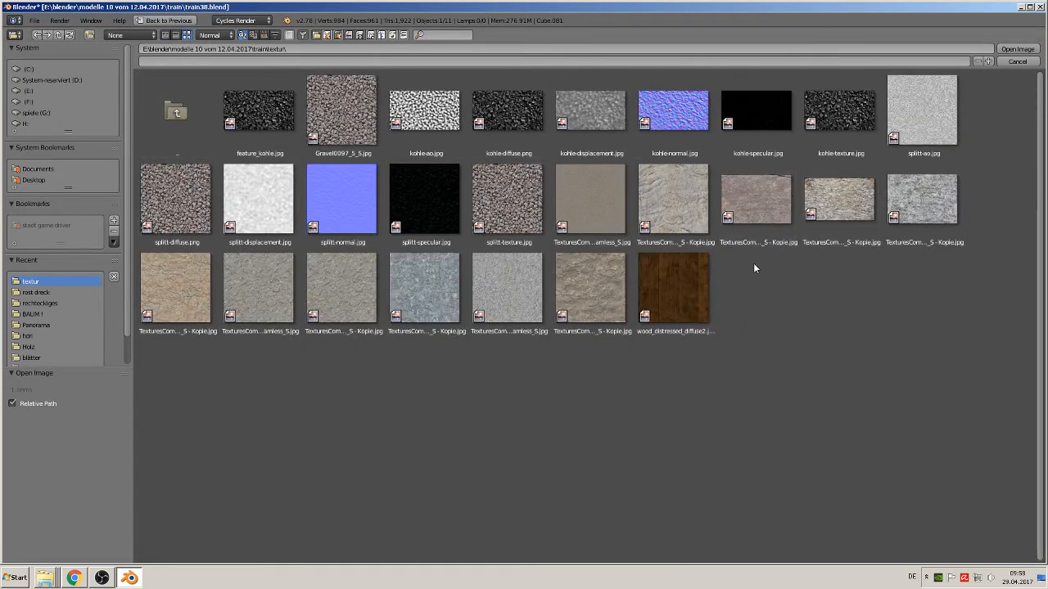
double_click(181, 279)
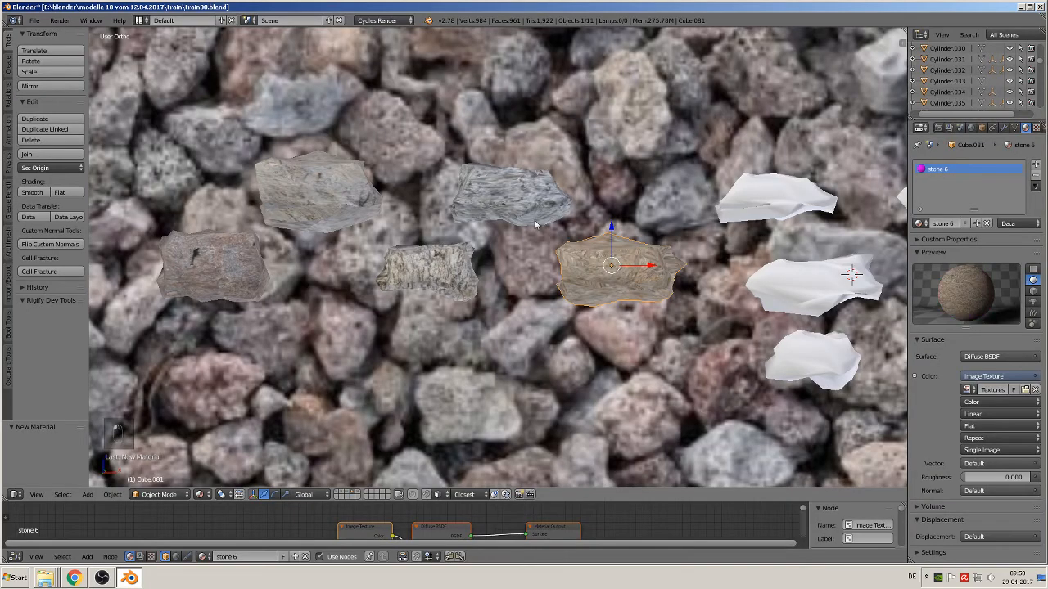
Step: Apply the rotation and scale of the selected stone 6 rock
scroll(598, 260, up, 2)
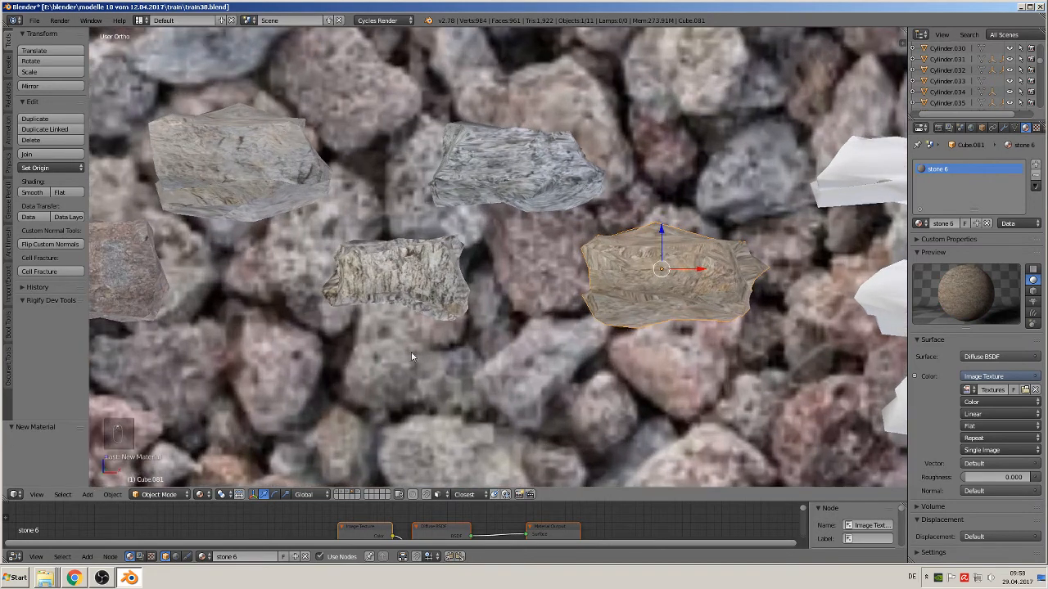
click(112, 495)
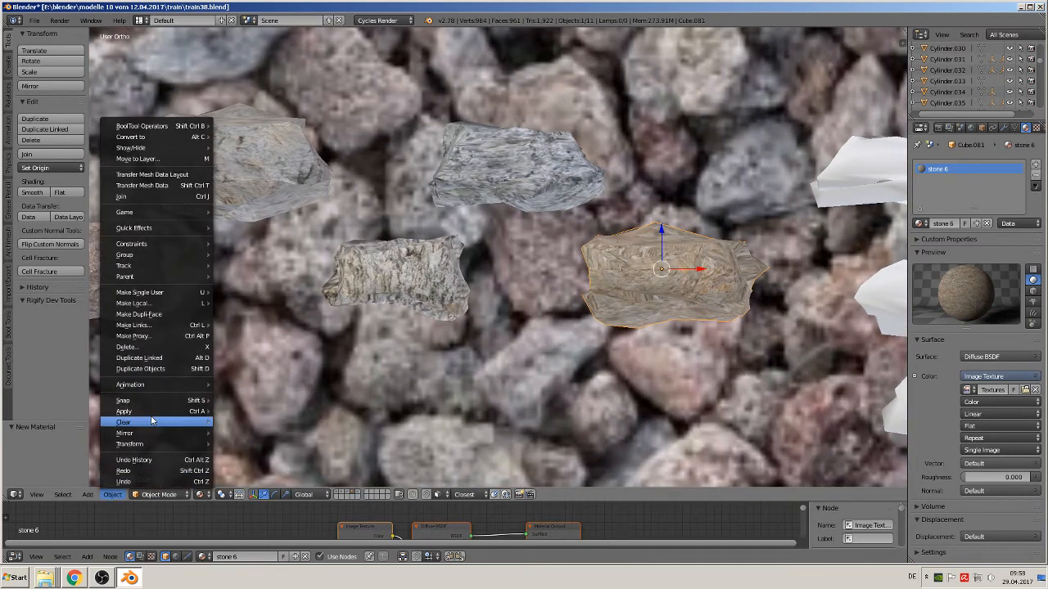
mouse_move(155, 415)
click(262, 443)
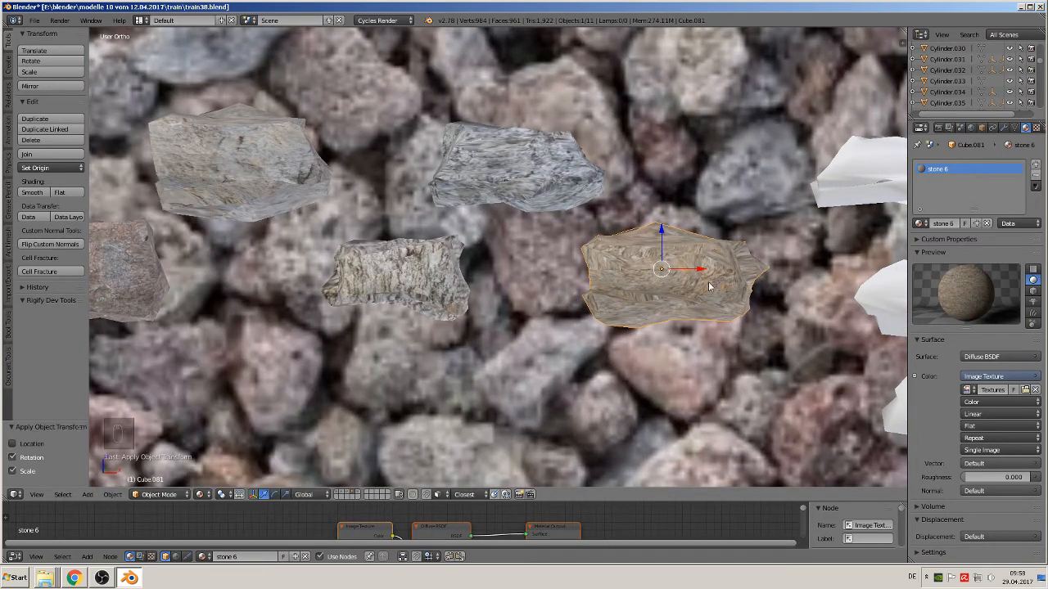
Step: Unwrap the whole stone 6 rock mesh with Smart UV Project at the default settings and return to Object Mode
key(Tab)
key(u)
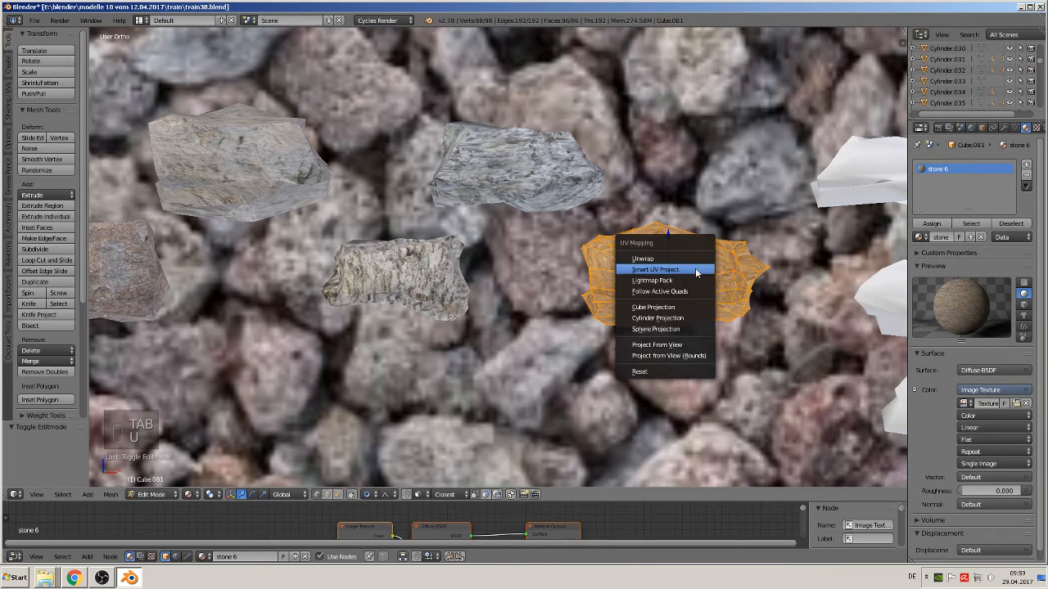
click(695, 267)
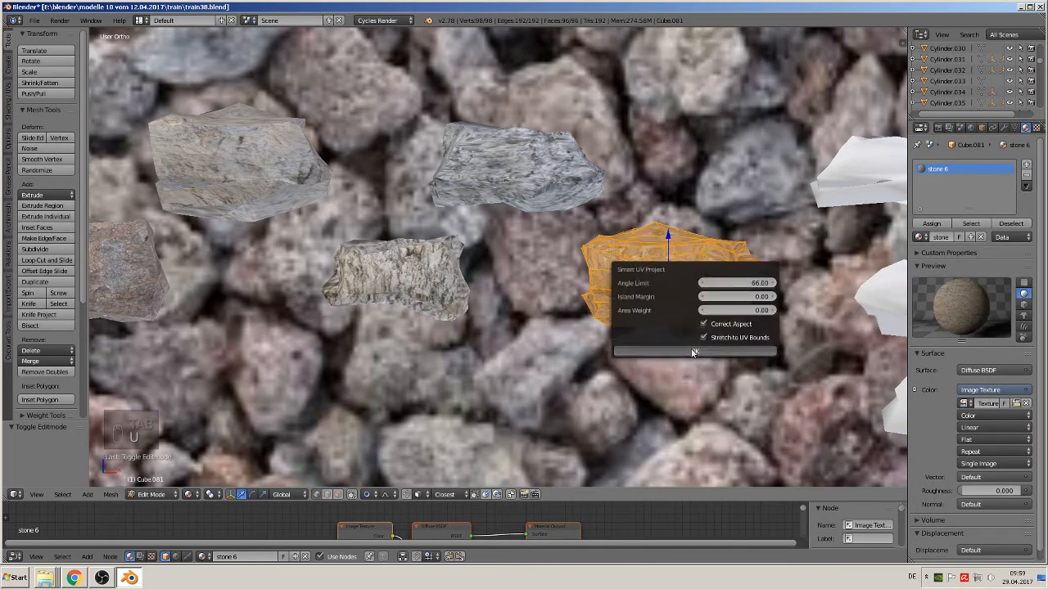
click(694, 352)
key(Tab)
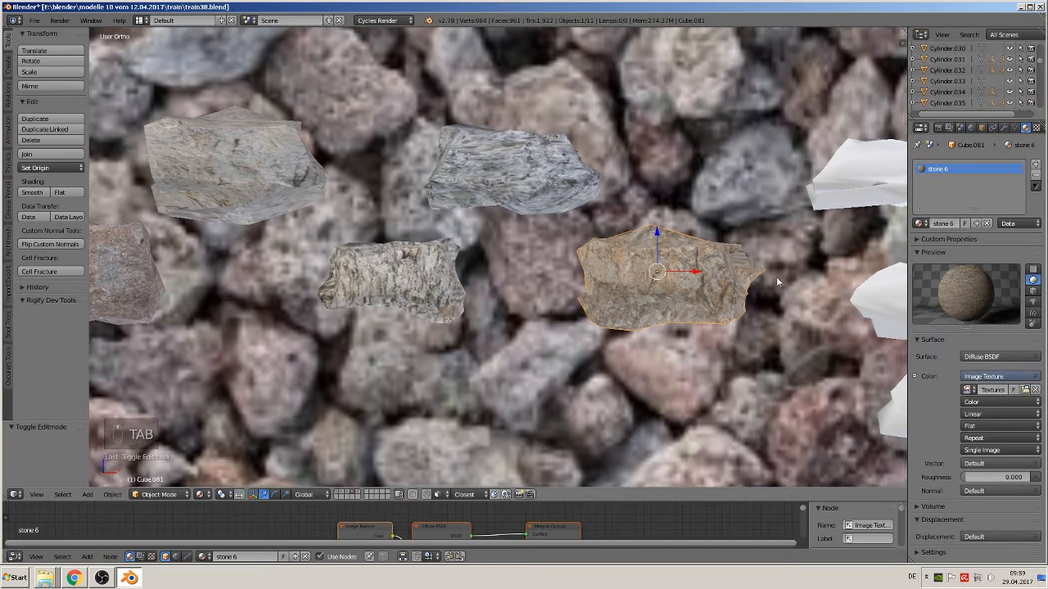
Step: Add a new material named "stone 7" to the upper white rock just right of the textured ones
shift+middle_drag(776, 276, 401, 300)
right_click(529, 187)
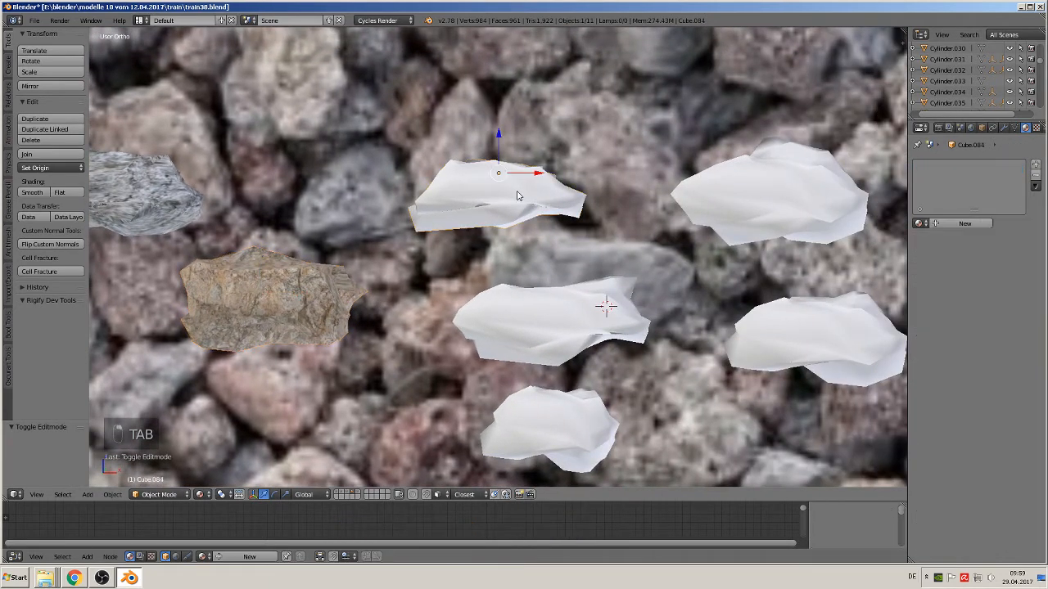
click(943, 226)
click(950, 223)
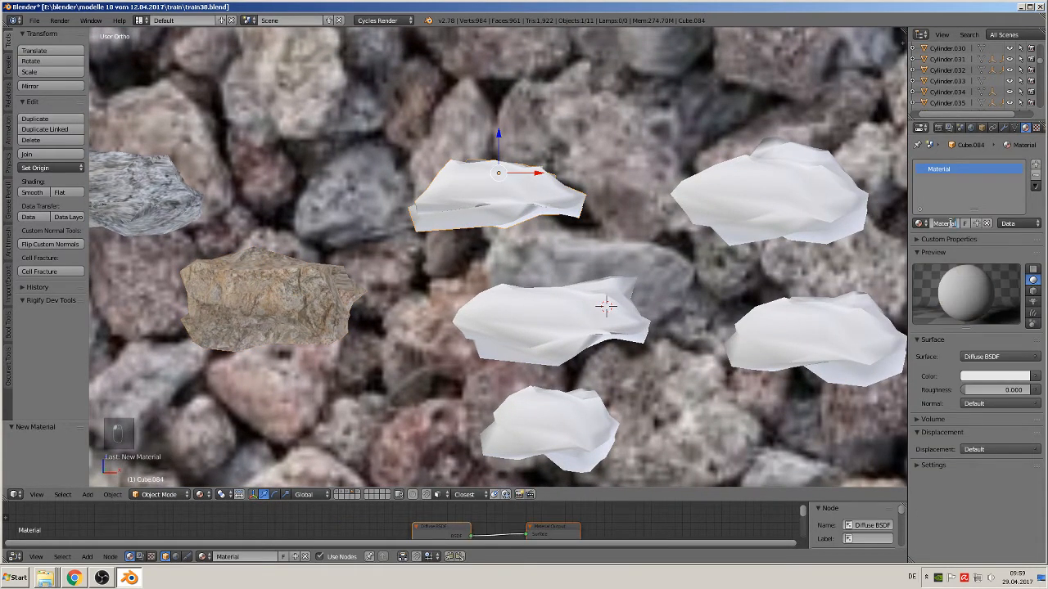
key(BackSpace)
text(stone 7)
key(Return)
Step: Give the stone 7 material an Image Texture colour using TexturesCom_RockSmooth0116_1_seamless_S.jpg from the textur folder
click(1034, 375)
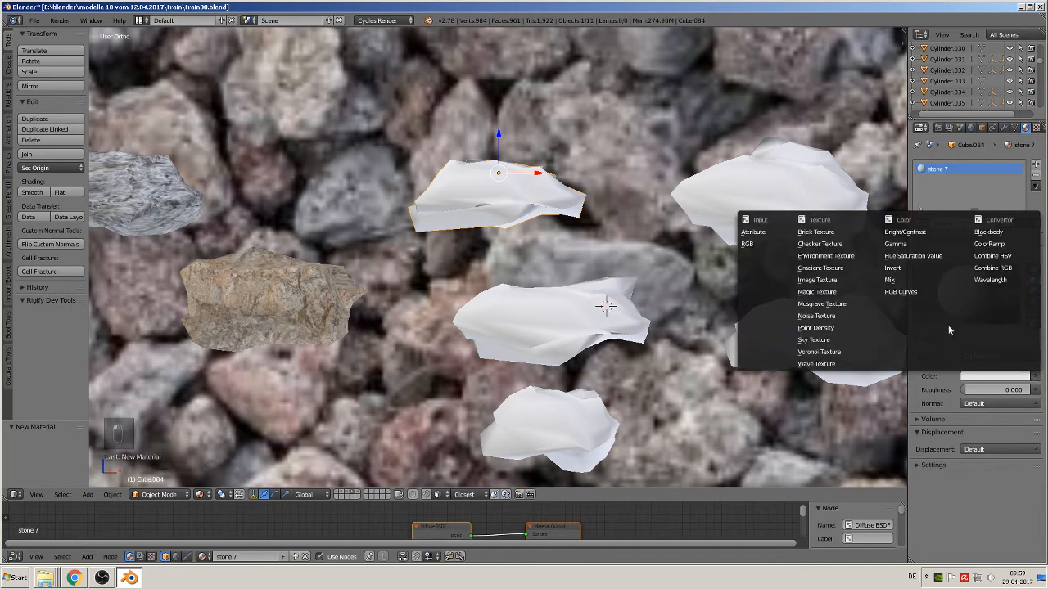
click(817, 279)
click(1007, 397)
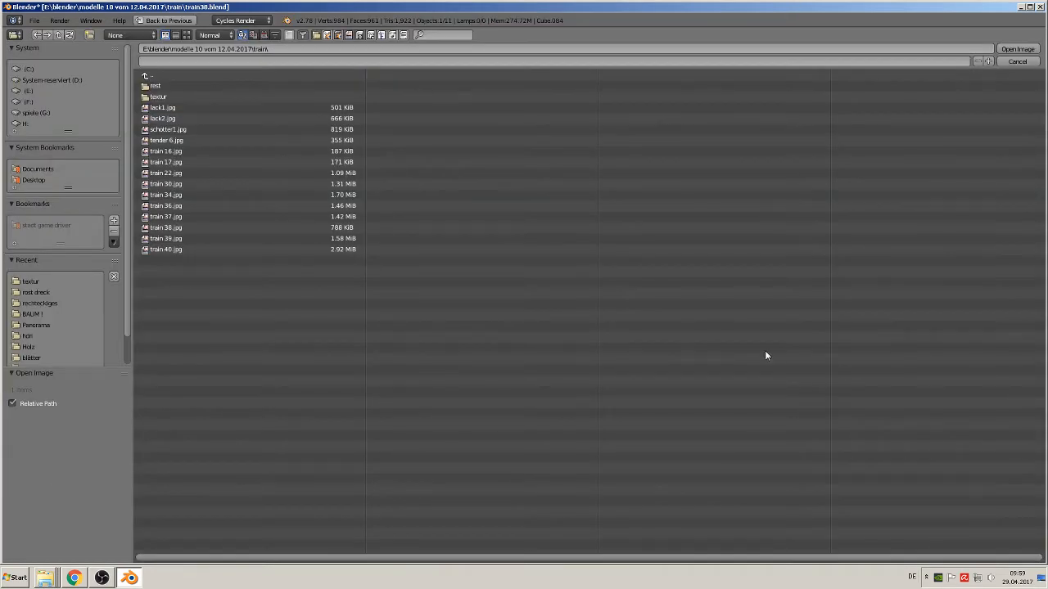
click(164, 98)
click(187, 35)
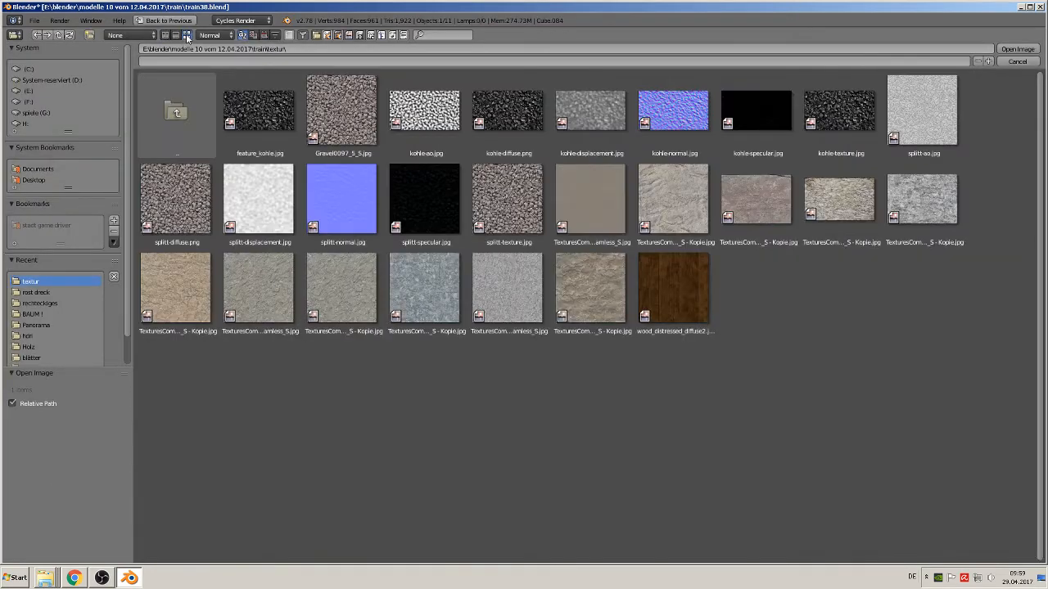
click(264, 288)
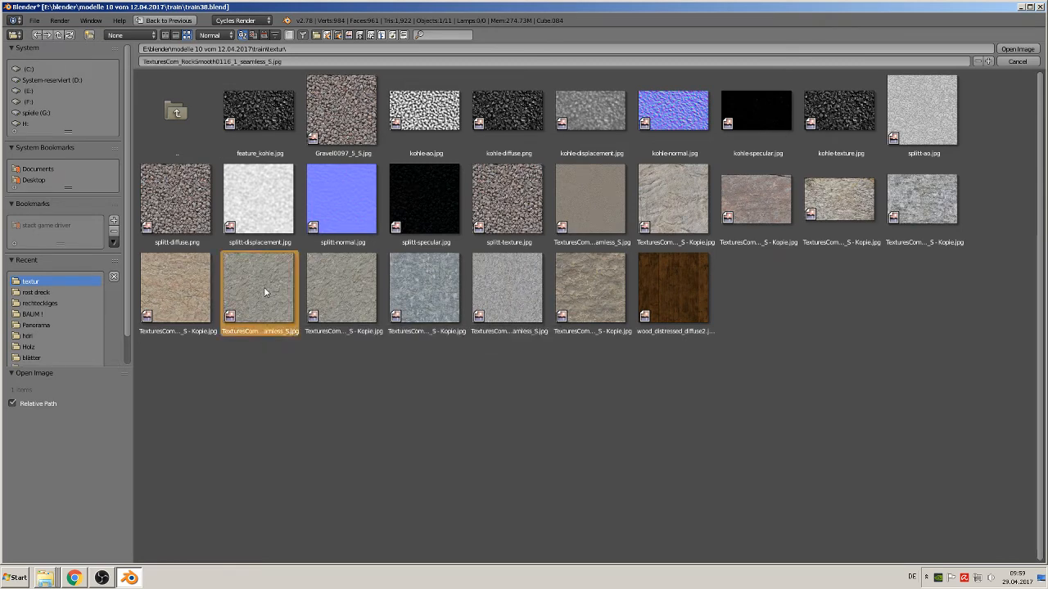
double_click(264, 287)
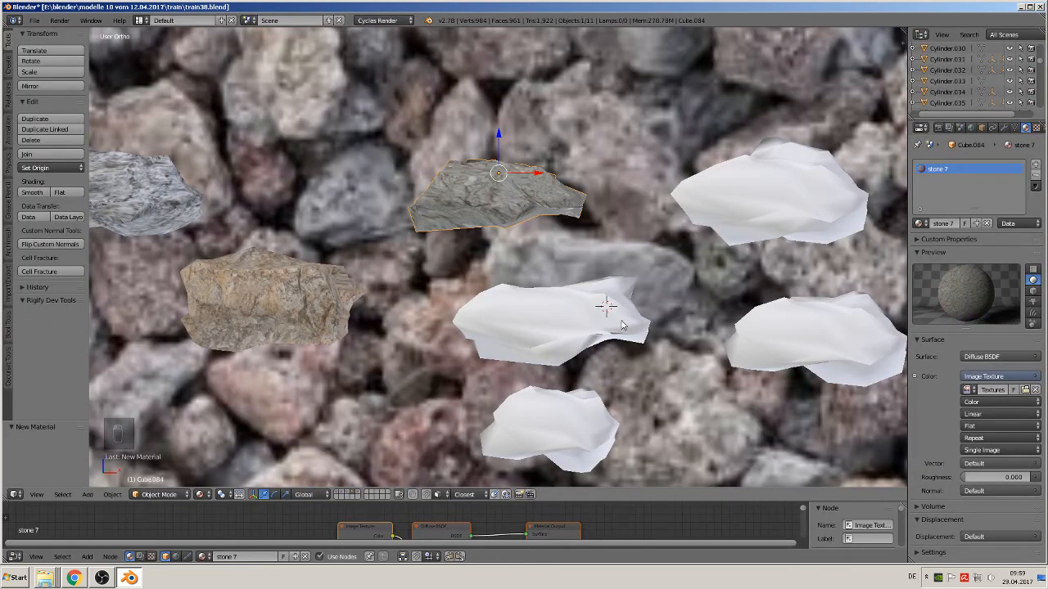
Step: Add a new material named "stone 8" to the white rock directly below the stone 7 rock
right_click(588, 330)
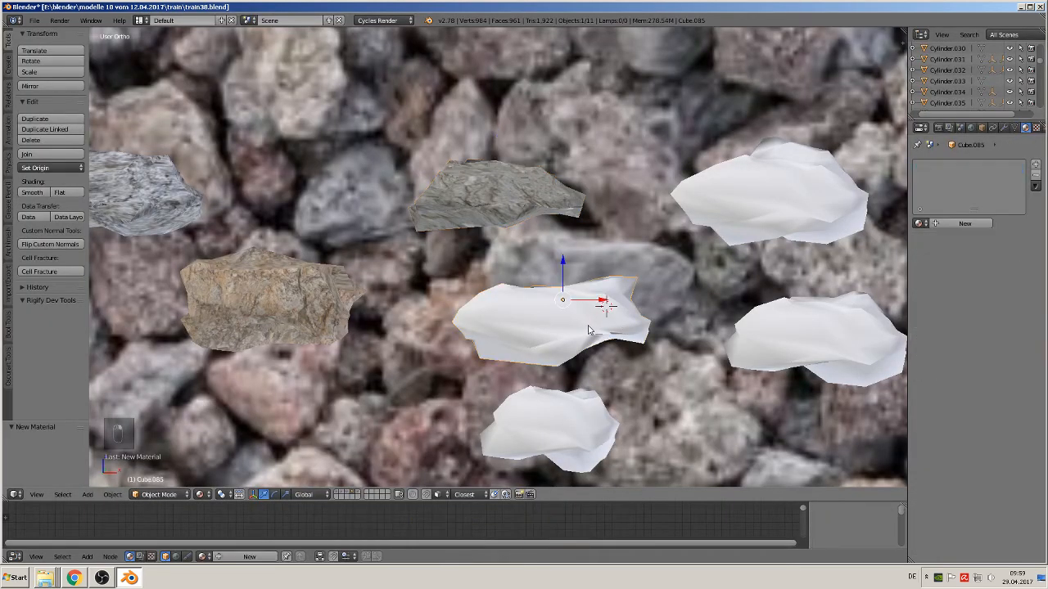
click(945, 224)
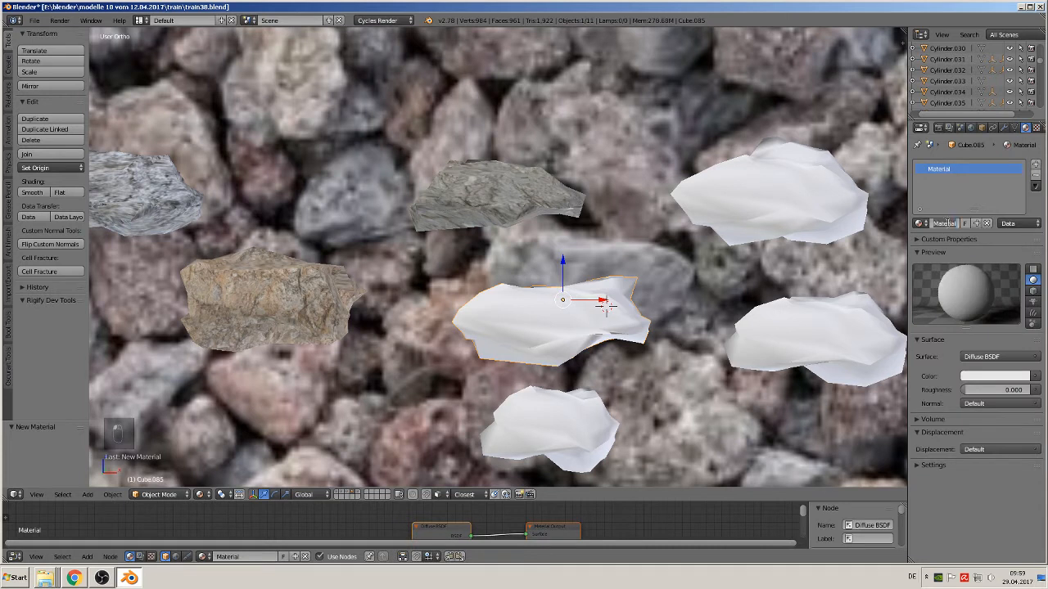
click(946, 223)
key(Return)
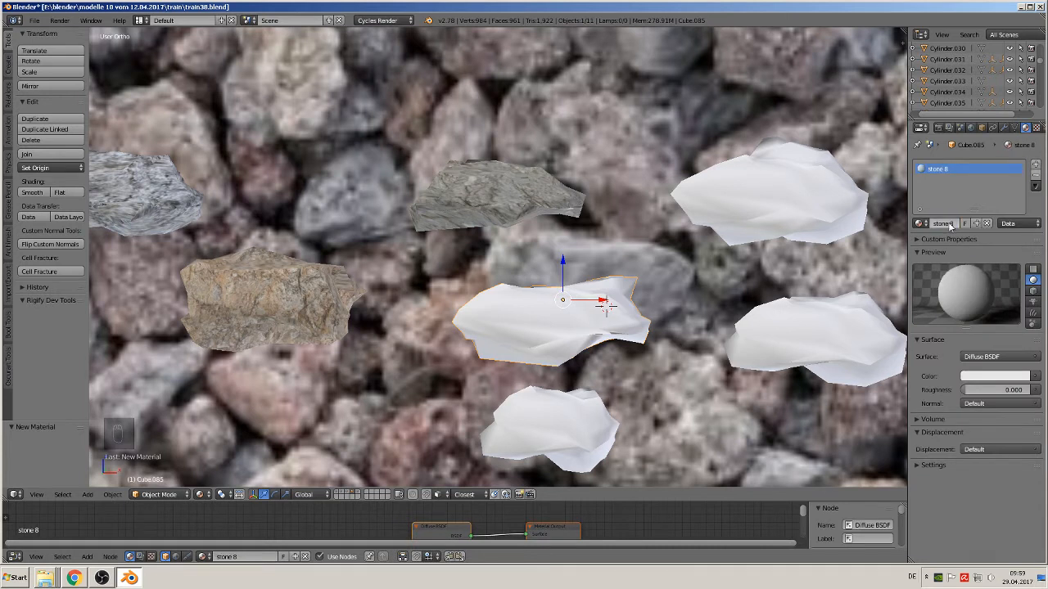
Step: Give the stone 8 material an Image Texture colour using TexturesCom_RockSmooth0116_1_seamless_S - Kopie.jpg from the textur folder
click(1036, 377)
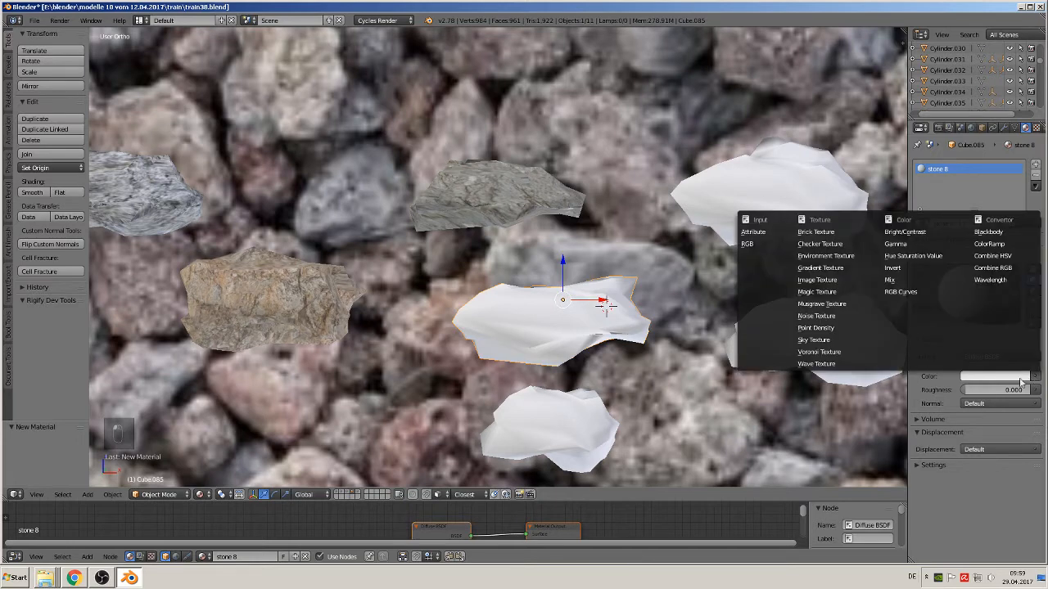
click(817, 280)
click(990, 391)
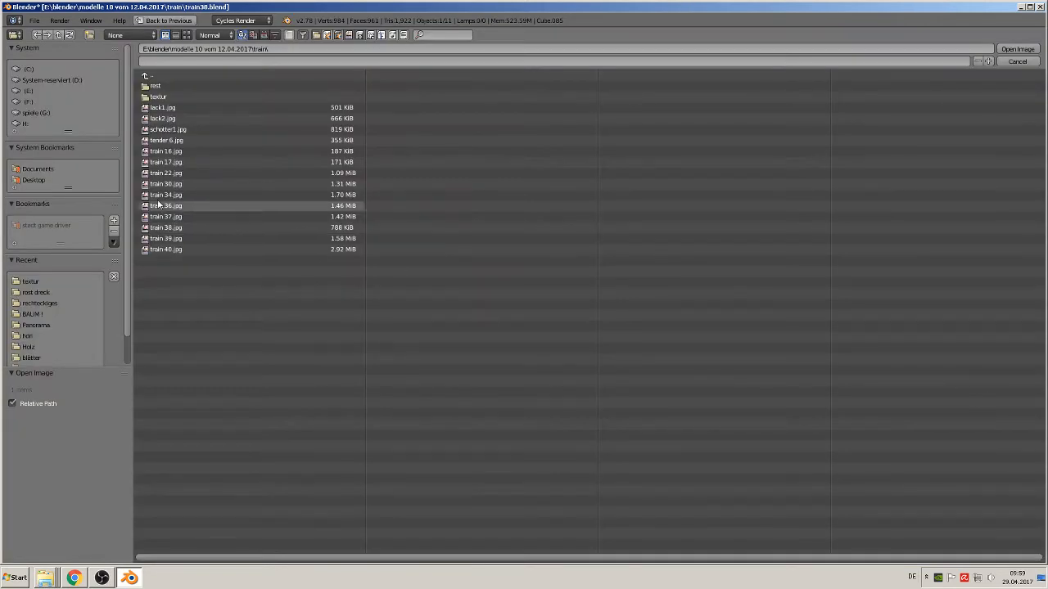
click(164, 97)
click(187, 34)
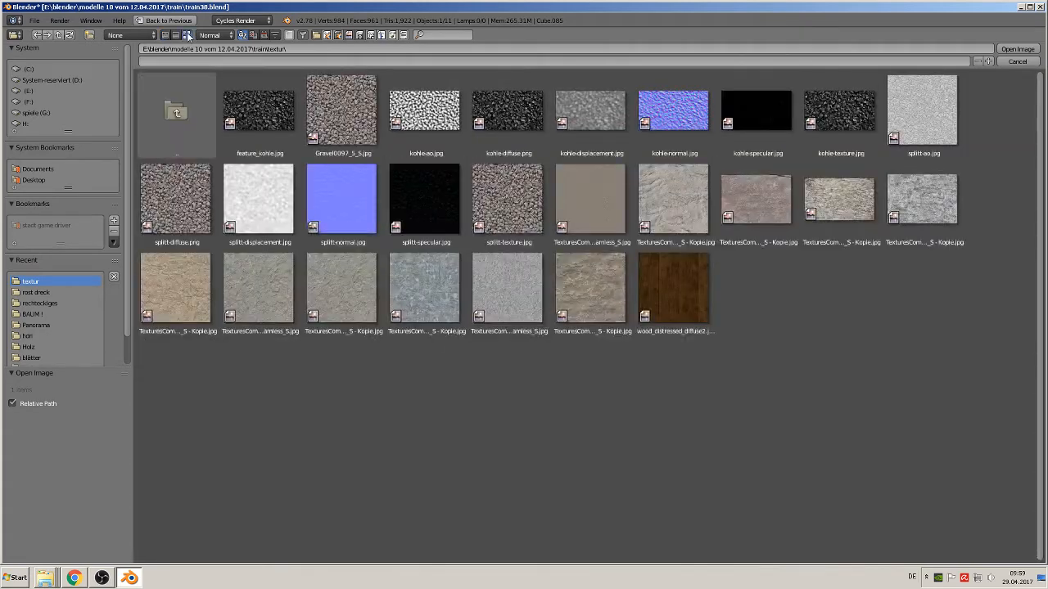
double_click(346, 284)
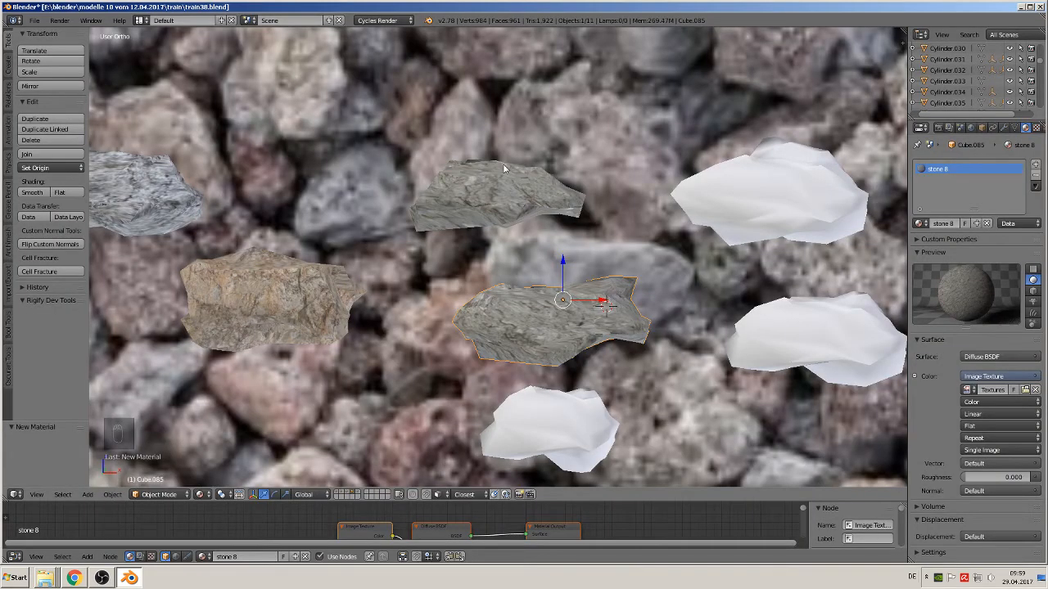
Step: Add a new material to the small lowest white rock and enter "stone 8" as its name
right_click(570, 421)
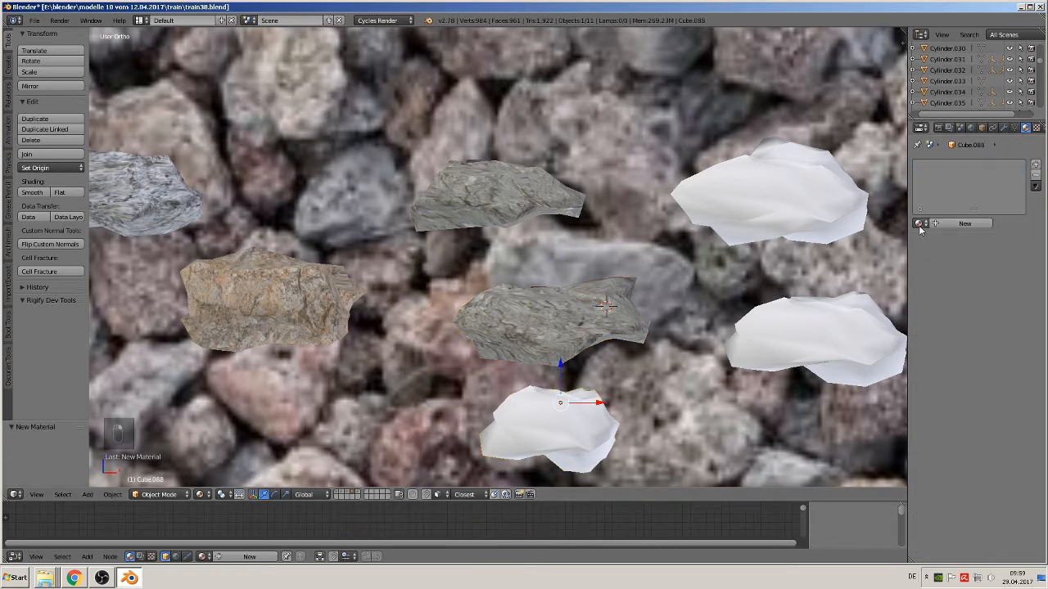
click(946, 224)
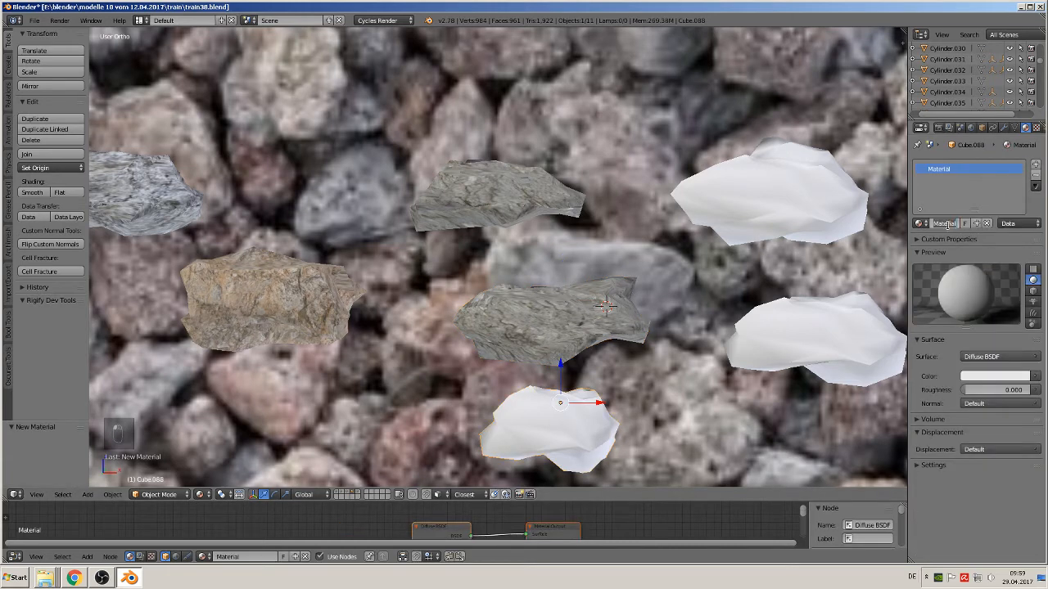
text(stone 8)
key(Return)
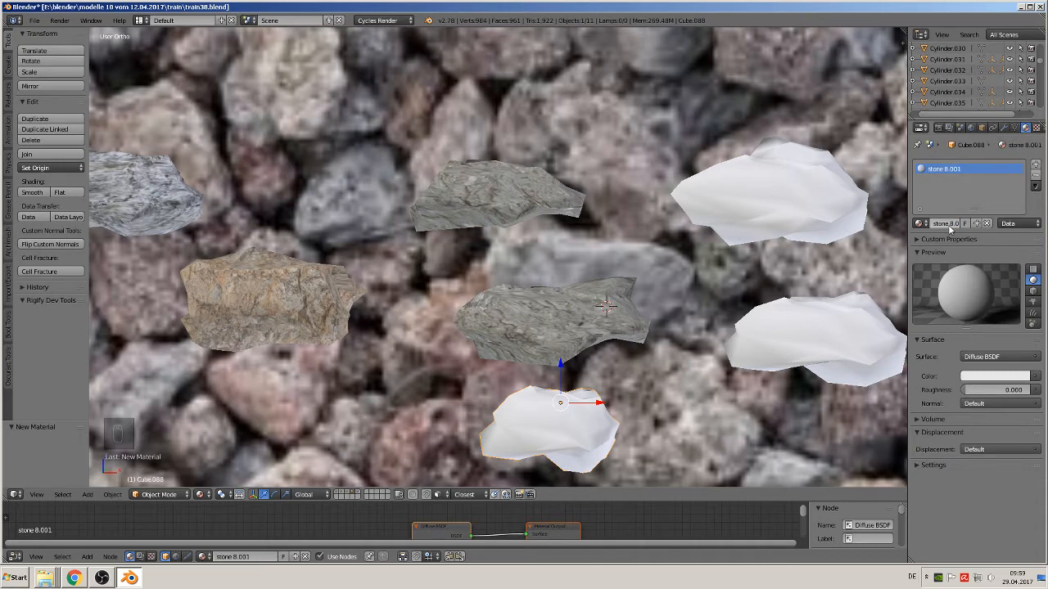
Step: Give the lowest rock's material an Image Texture colour using TexturesCom_RockSmooth0139_1_seamless_S - Kopie.jpg from the textur folder
click(1036, 376)
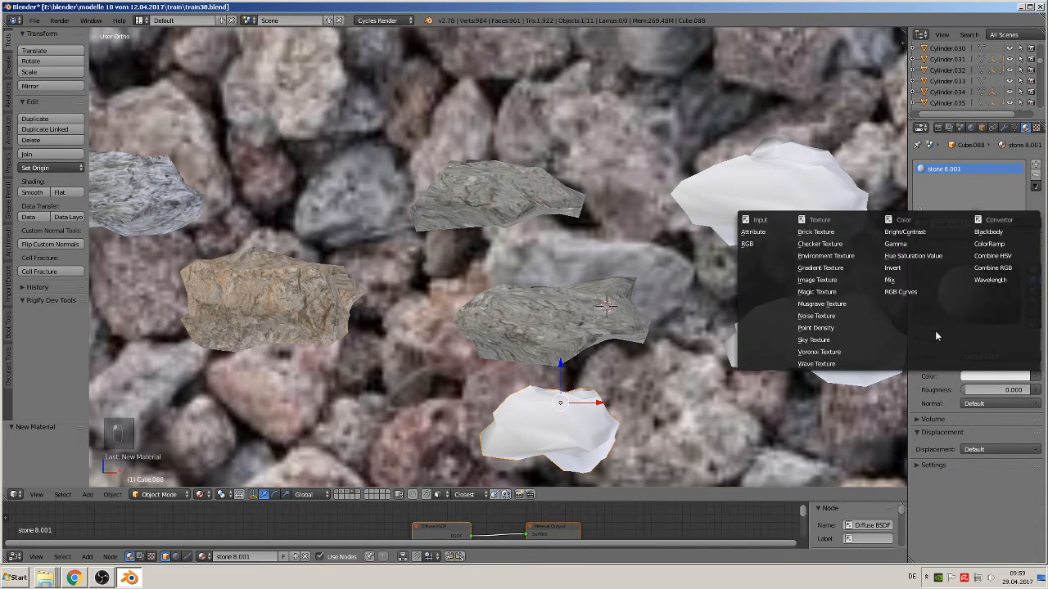
click(843, 280)
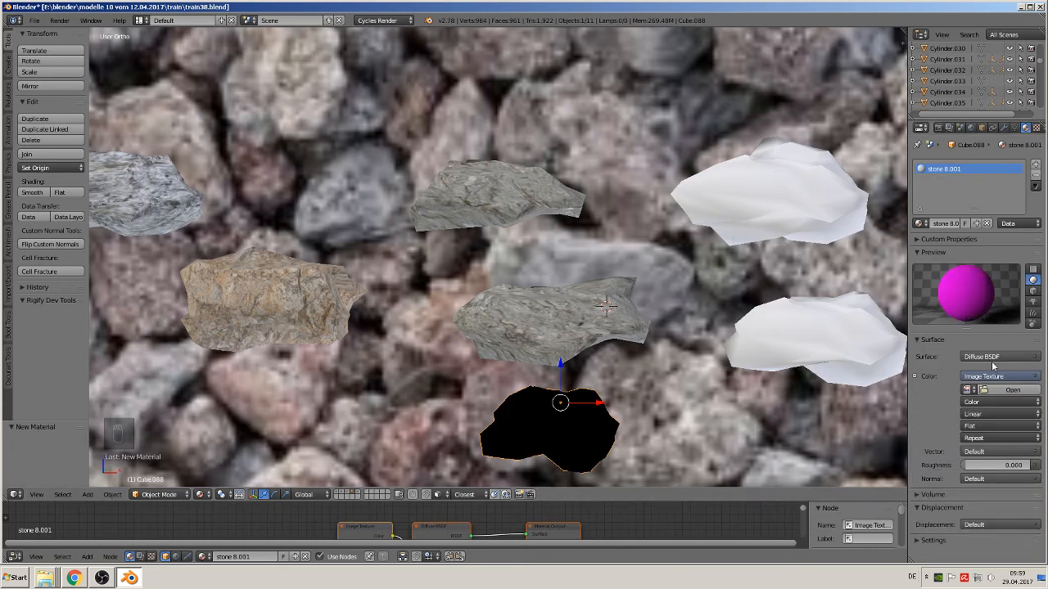
click(1015, 392)
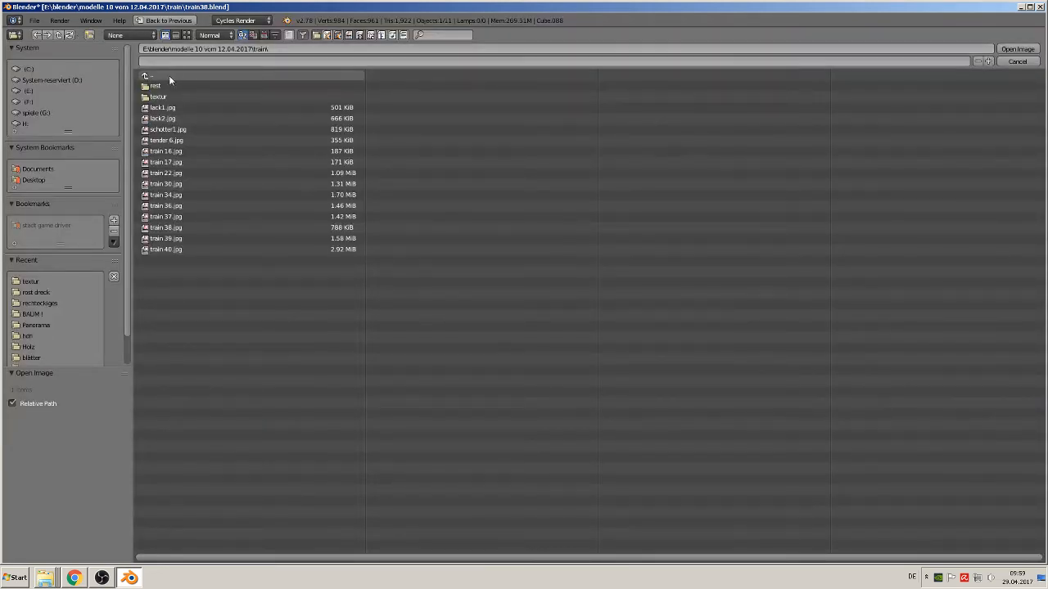
double_click(159, 97)
click(187, 34)
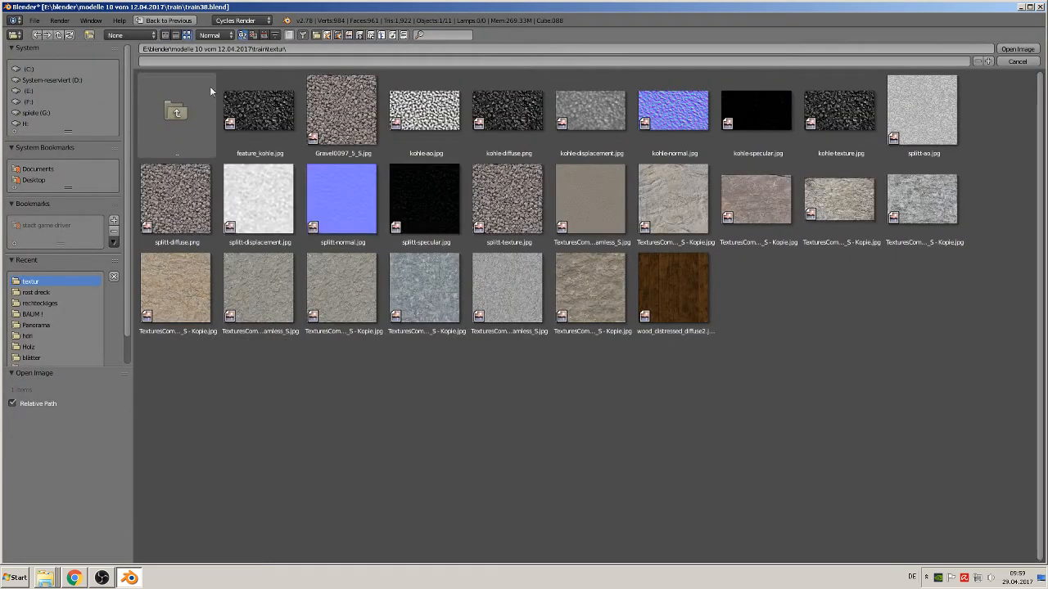
double_click(445, 289)
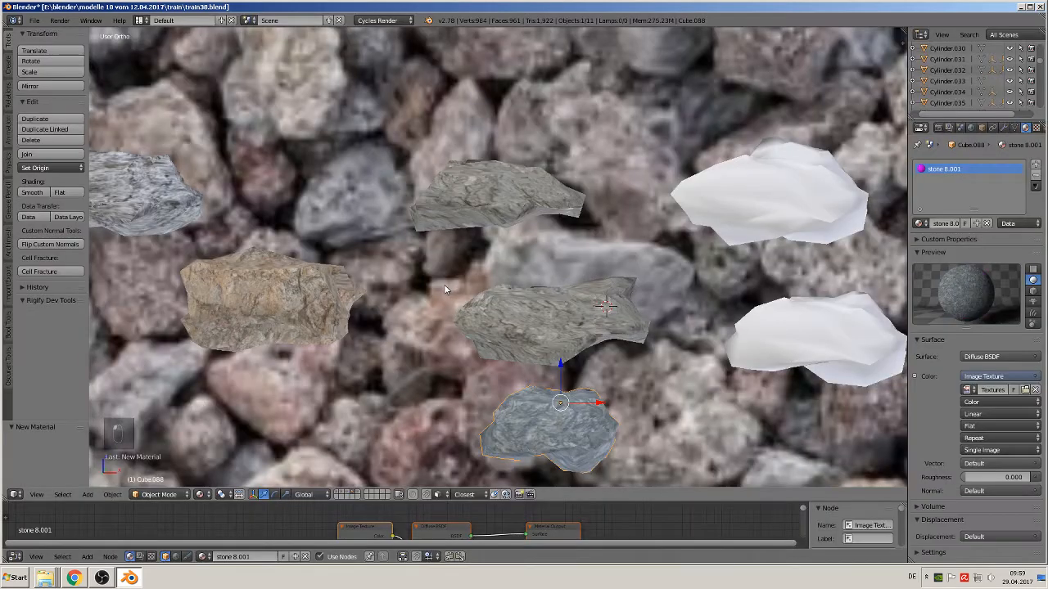
Step: Add a new material named "stone 9" to the upper of the two remaining white rocks
scroll(628, 293, down, 1)
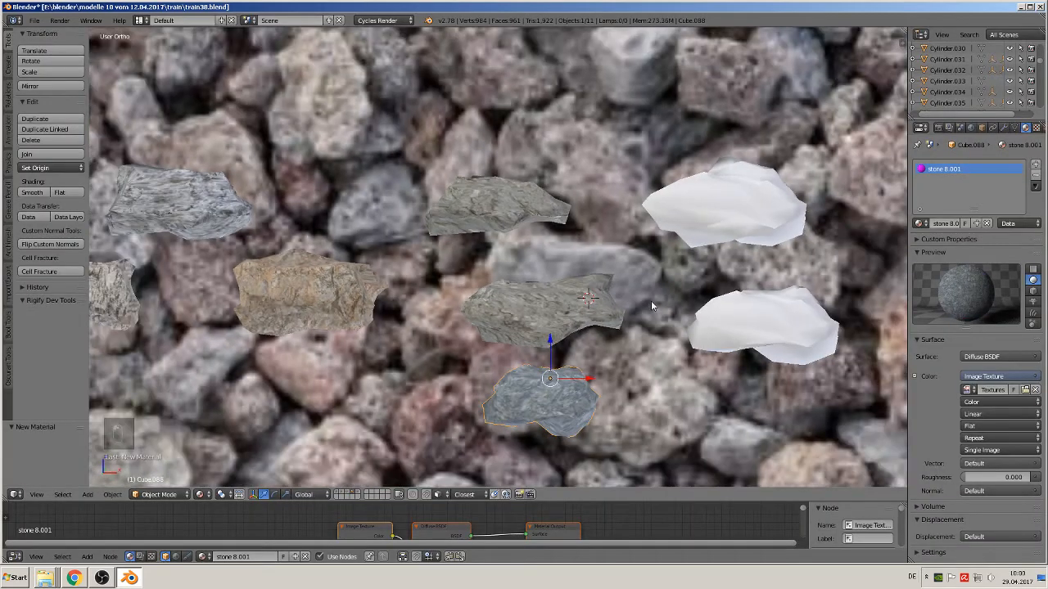
right_click(733, 218)
click(921, 223)
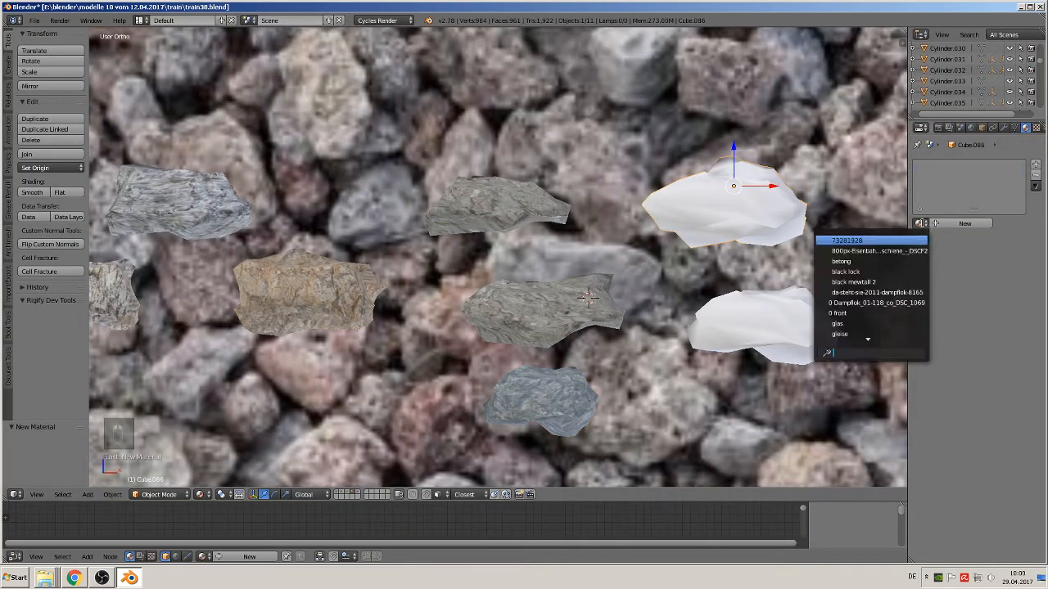
click(954, 223)
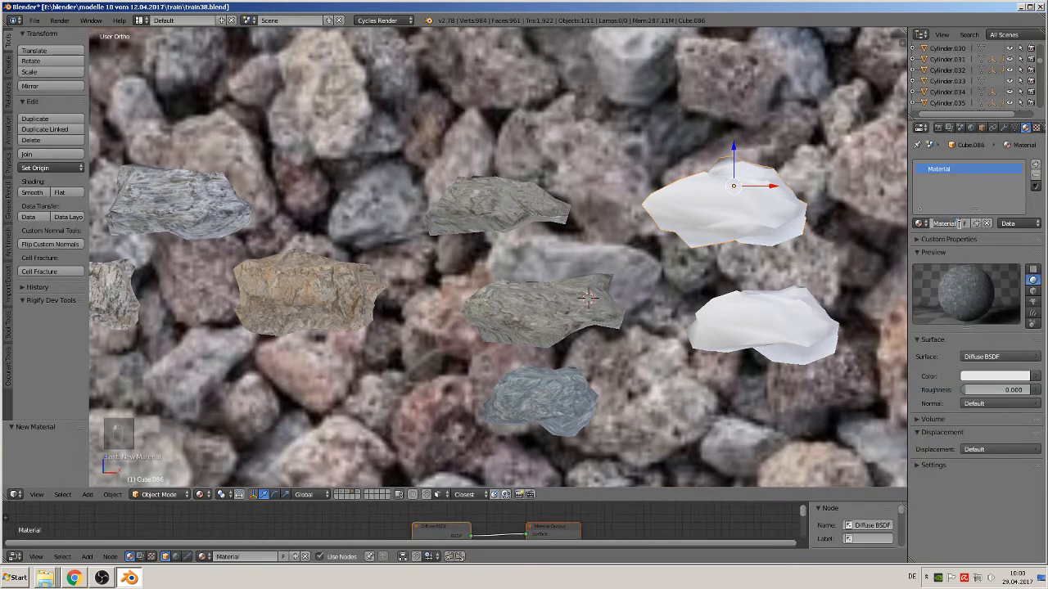
click(950, 224)
key(Return)
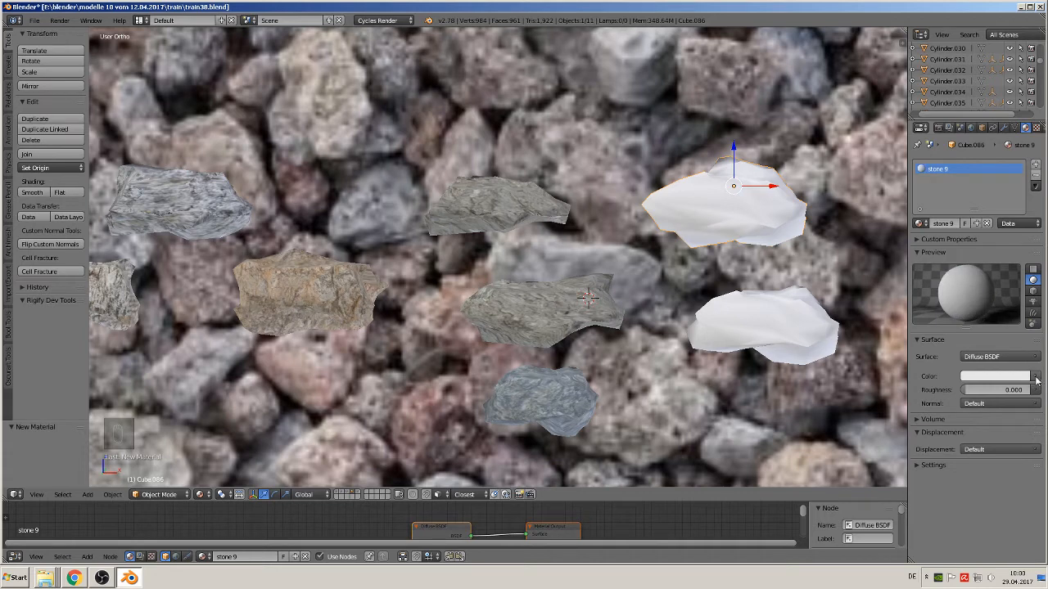
Step: Give the stone 9 material an Image Texture colour using TexturesCom_RockSmooth0172_1_seamless_S - Kopie.jpg from the textur folder
click(1036, 376)
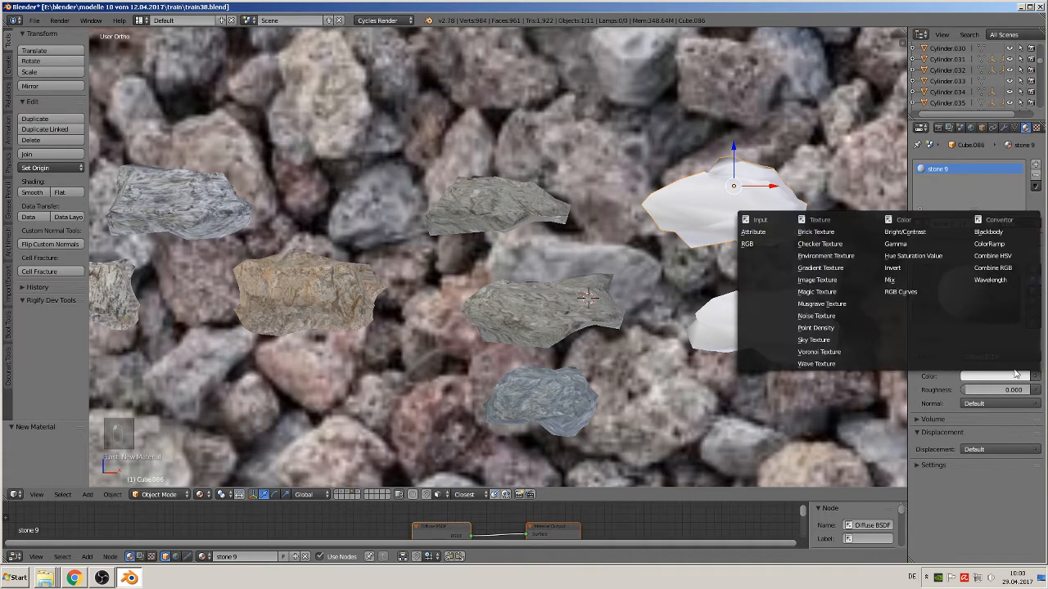
click(835, 280)
click(1016, 390)
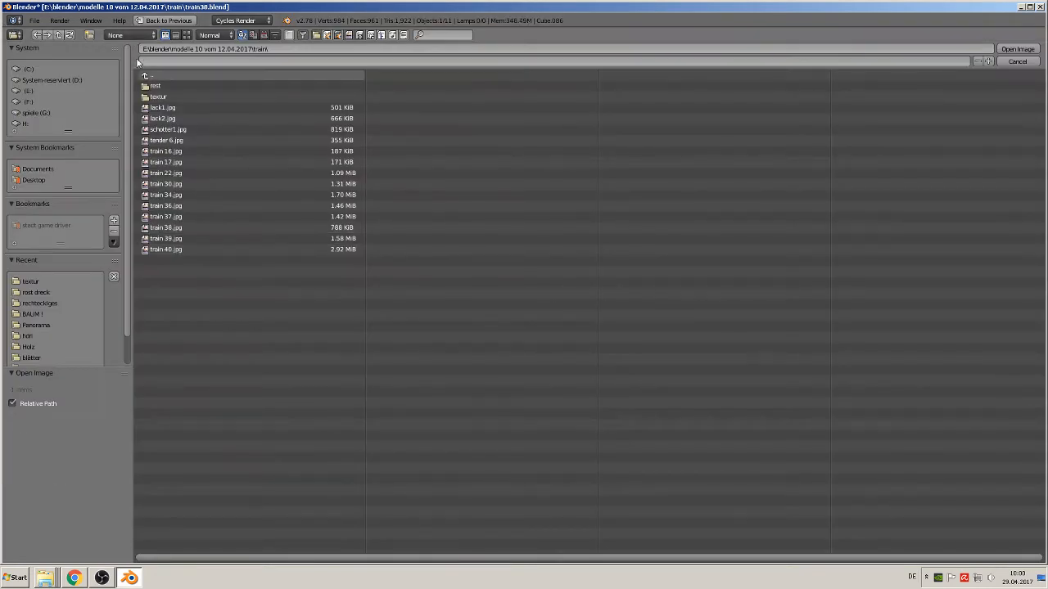
click(158, 97)
click(186, 35)
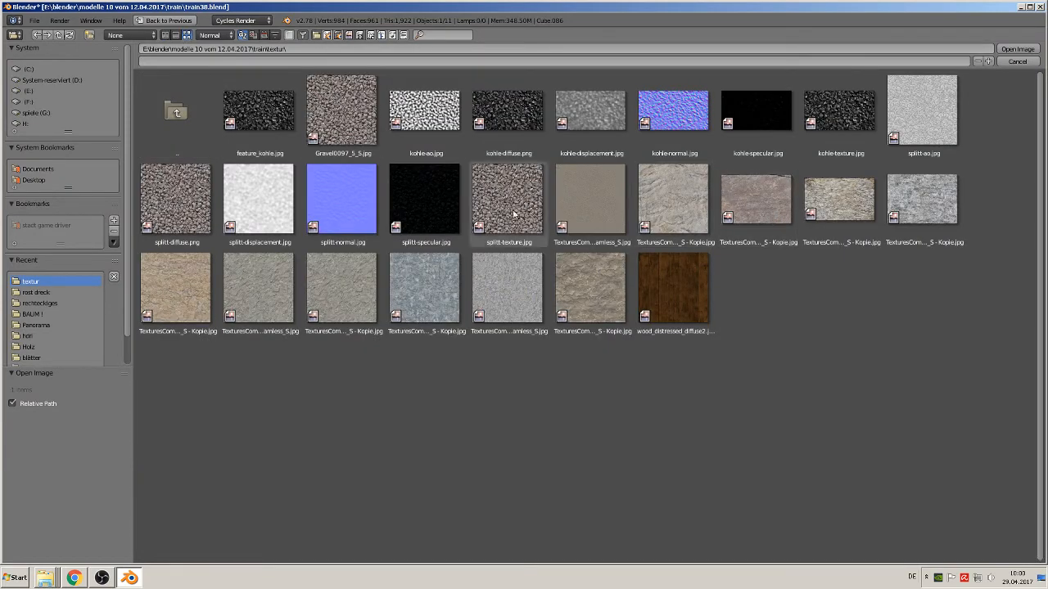
double_click(589, 290)
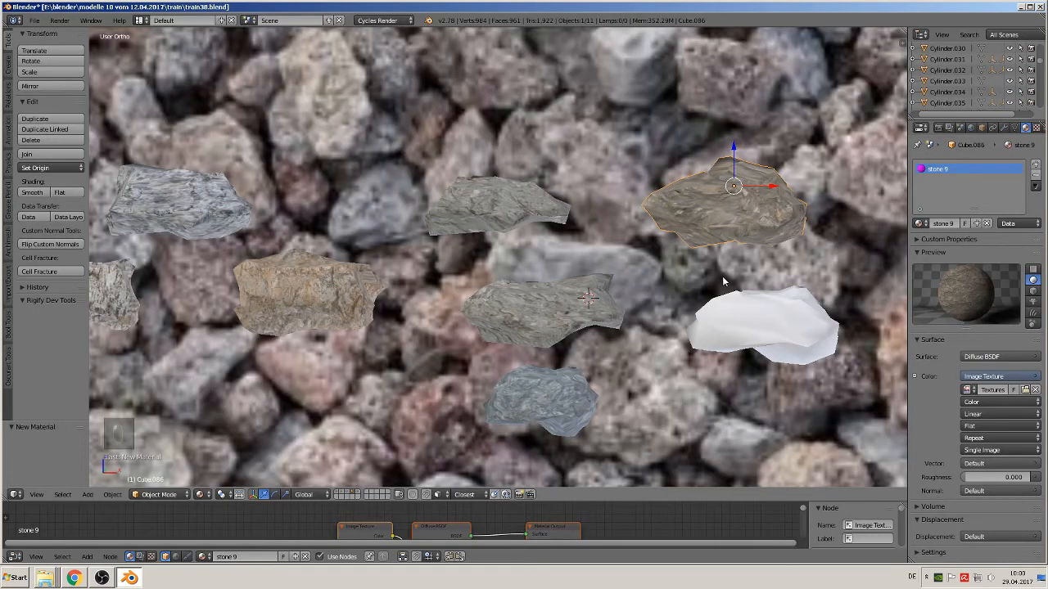
Step: Apply the stone 9 rock's rotation and scale, and unwrap its whole mesh with Smart UV Project at a 66.00 angle limit
click(113, 495)
mouse_move(155, 407)
click(305, 445)
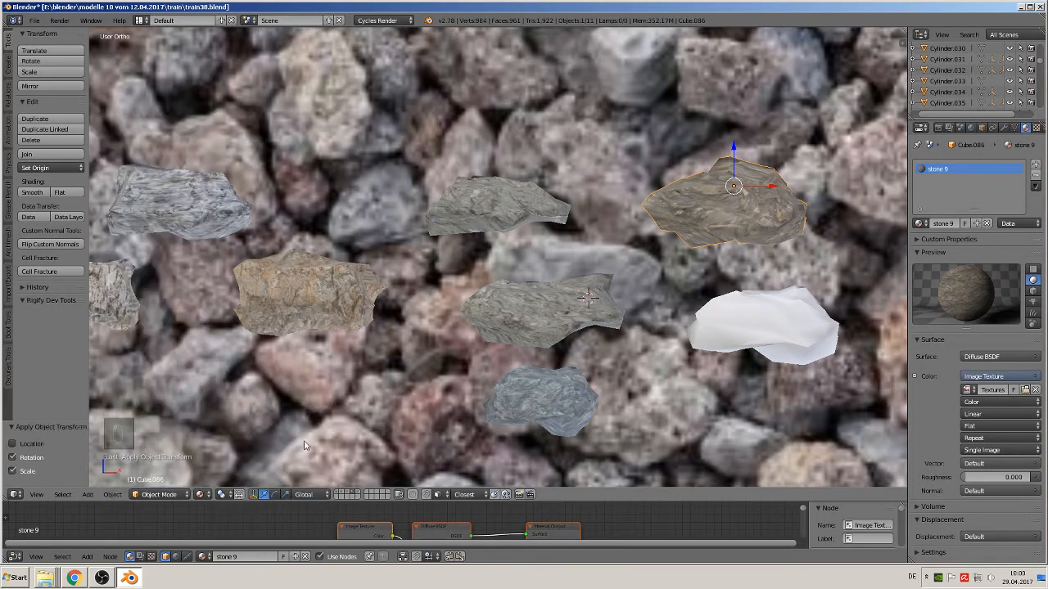
key(Tab)
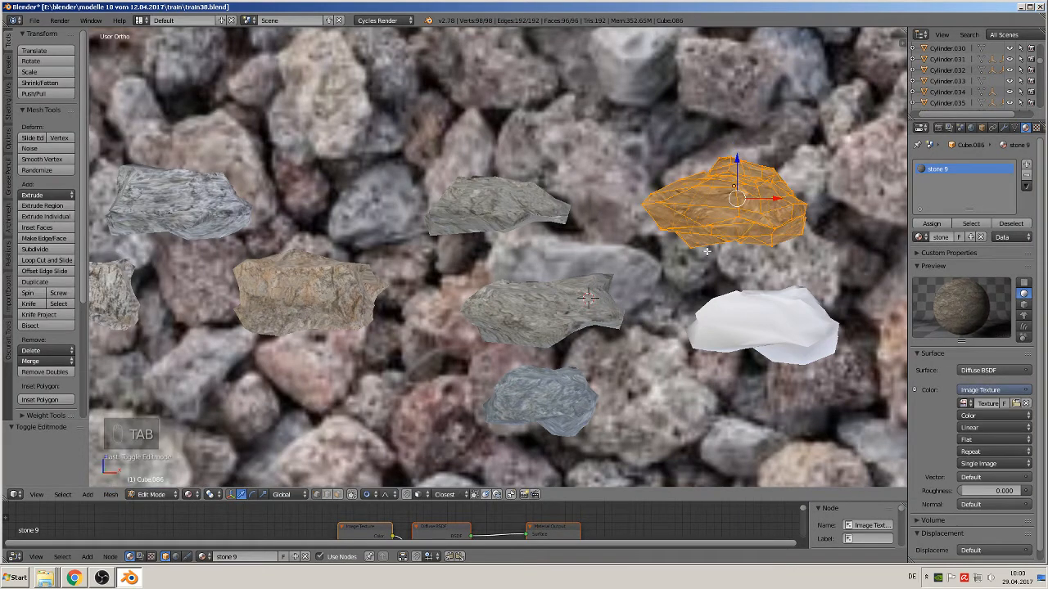
key(u)
click(709, 253)
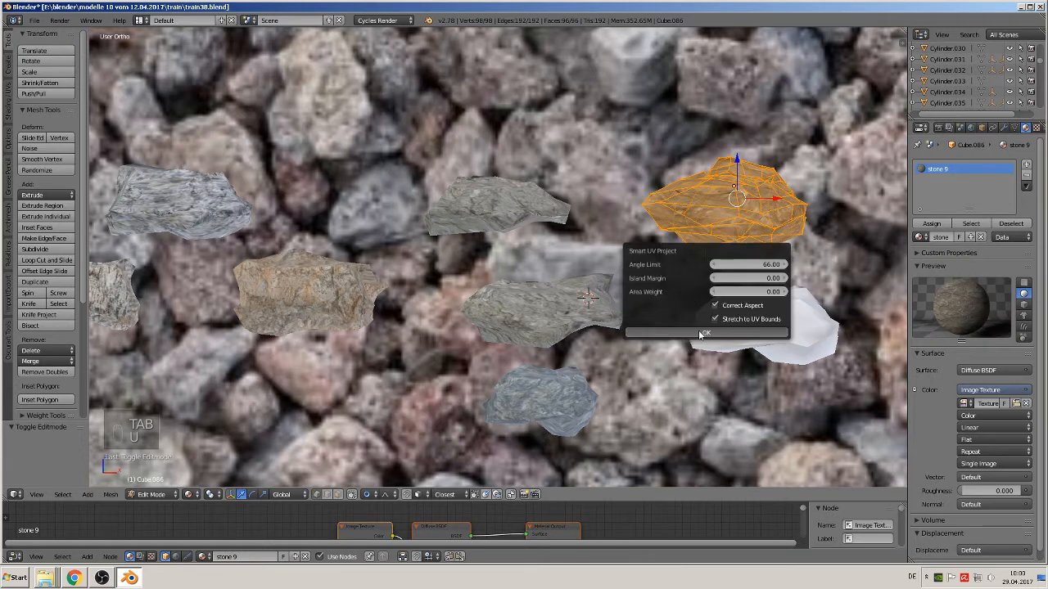
click(700, 331)
key(Tab)
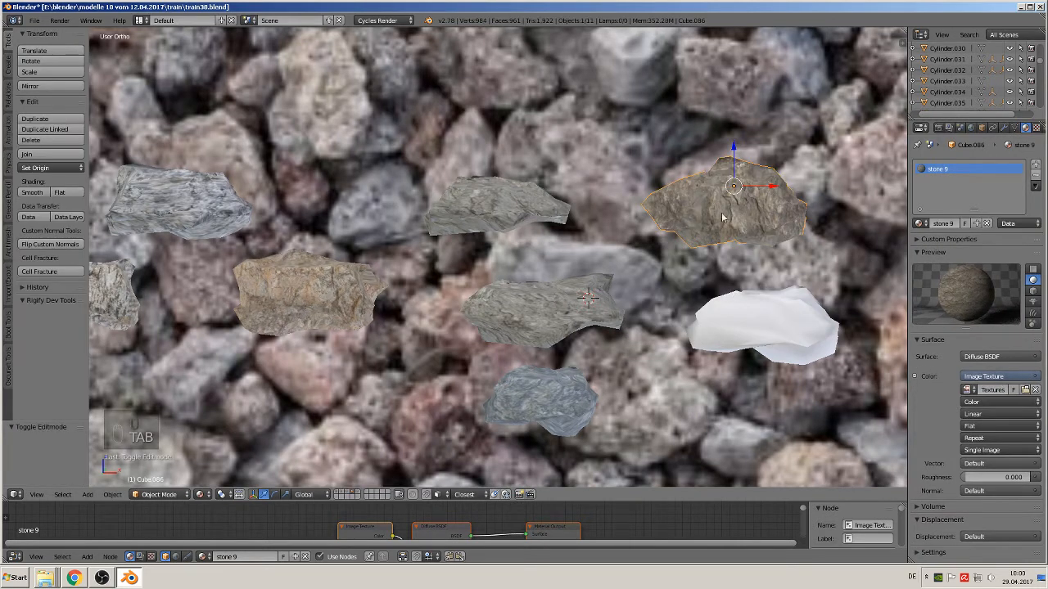
Step: Add a new material named "stone 10" to the last white rock, below the stone 9 rock
scroll(743, 329, down, 3)
scroll(738, 330, up, 2)
right_click(741, 328)
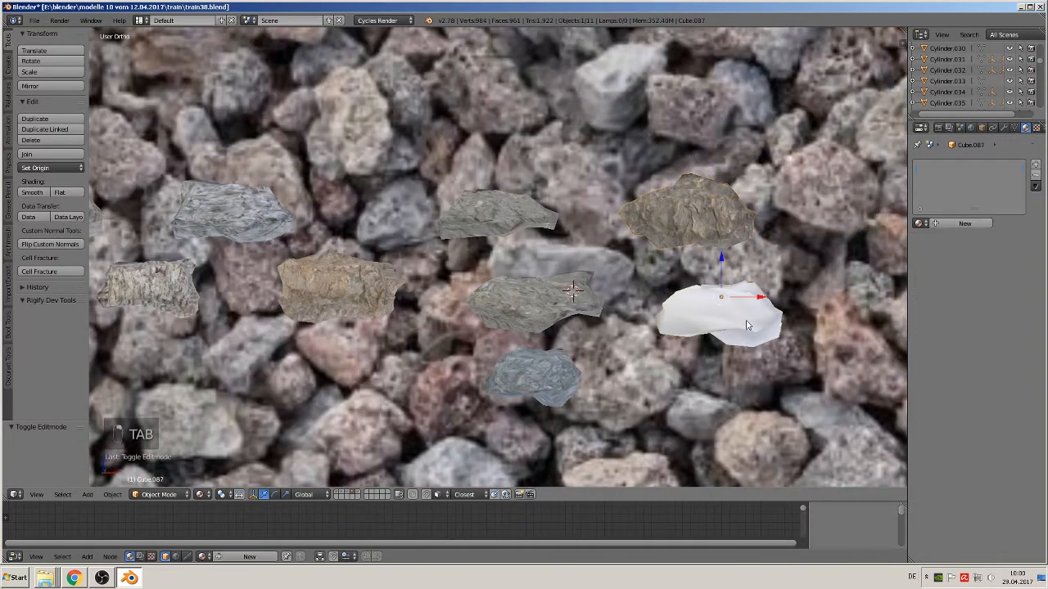
click(961, 223)
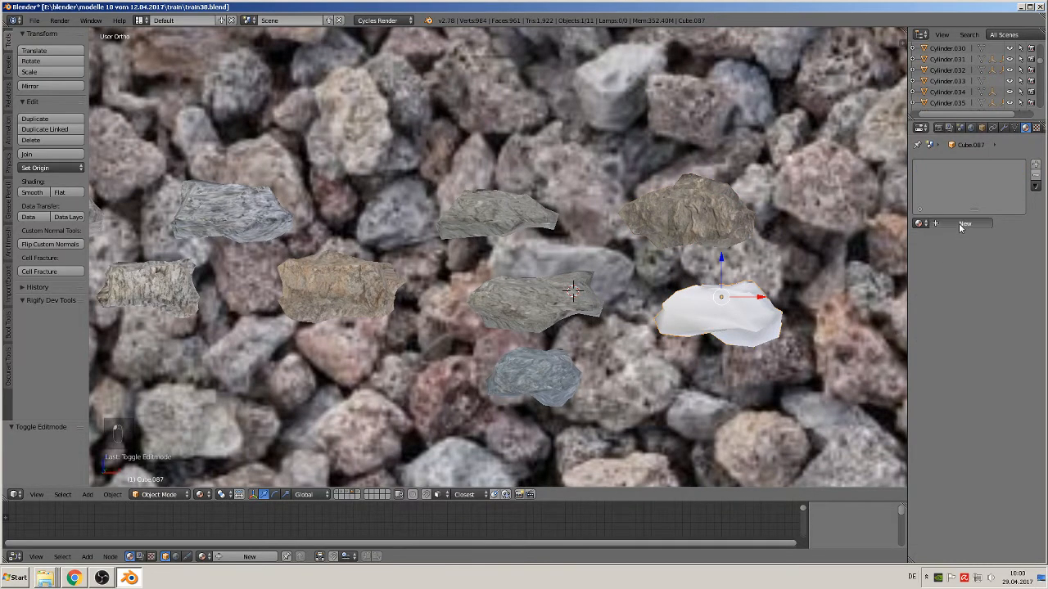
double_click(944, 223)
text(stone 10)
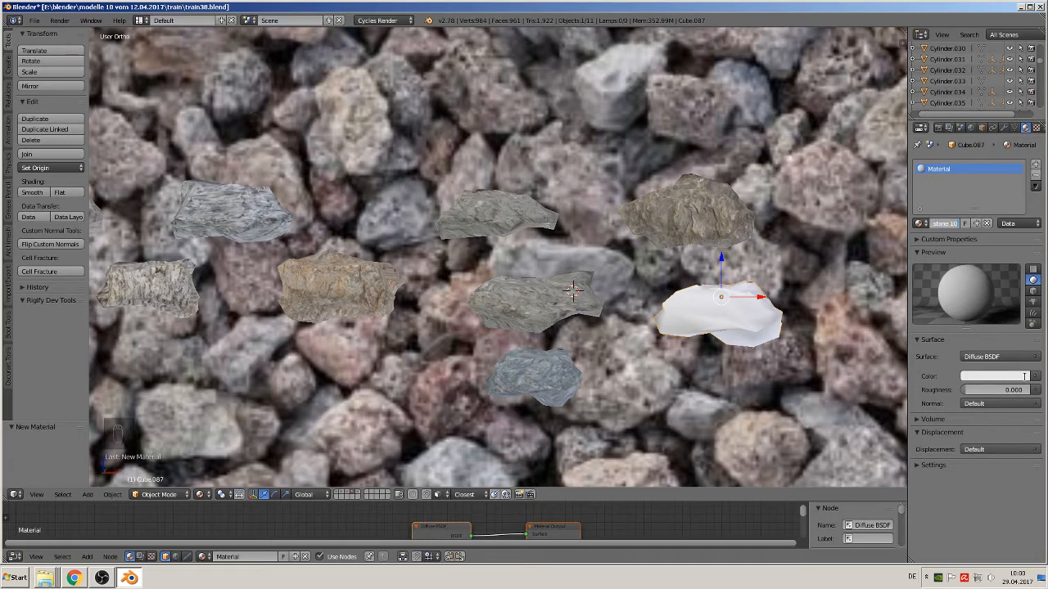
key(Return)
Step: Give the stone 10 material an Image Texture colour using TexturesCom_RockSmooth0139_2_seamless_S.jpg from the textur folder
click(1043, 377)
click(819, 278)
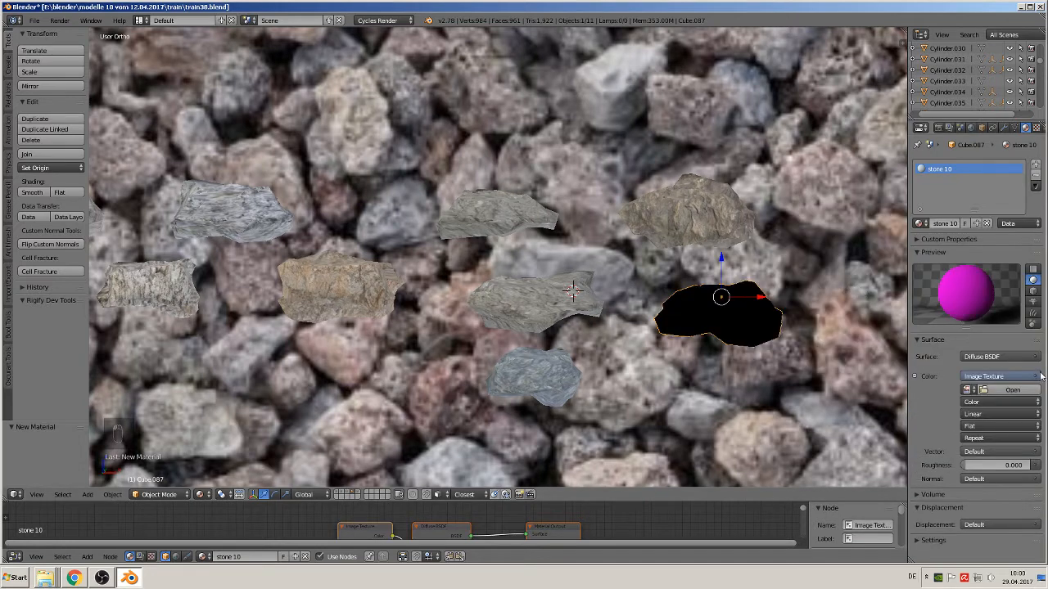
click(1013, 390)
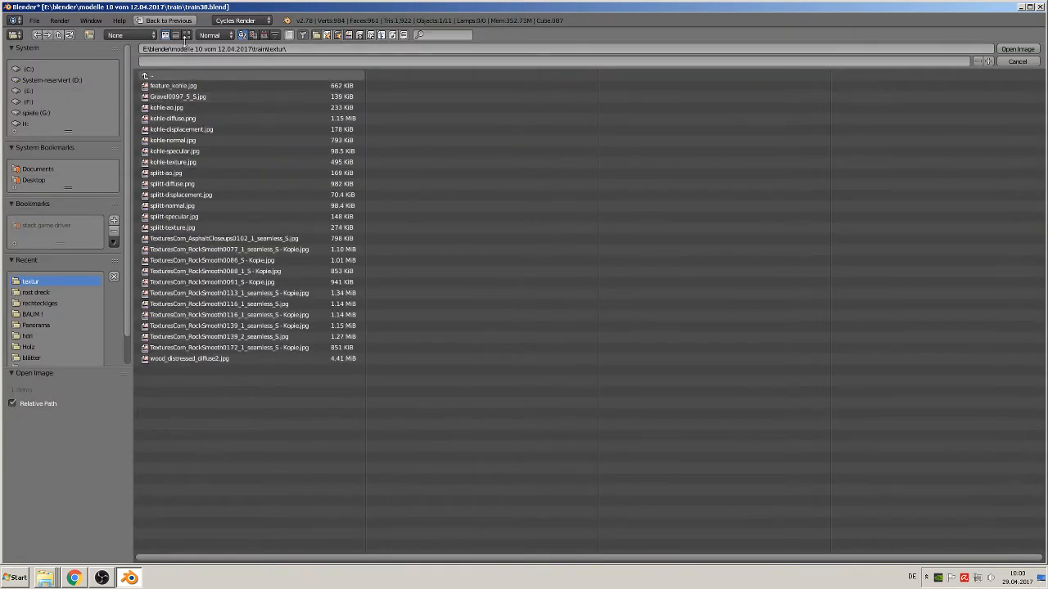
click(185, 35)
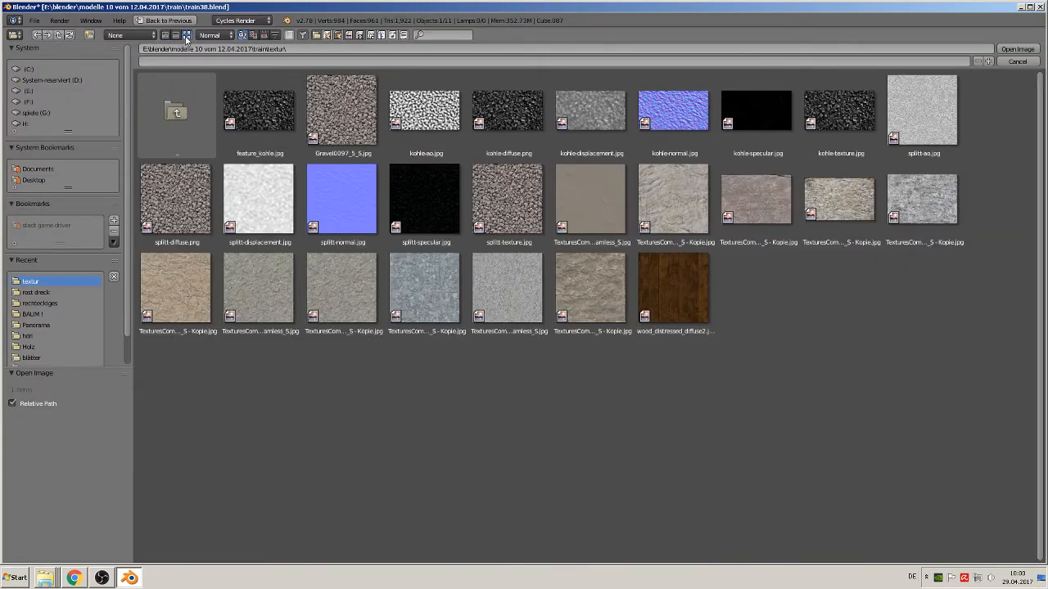
double_click(519, 299)
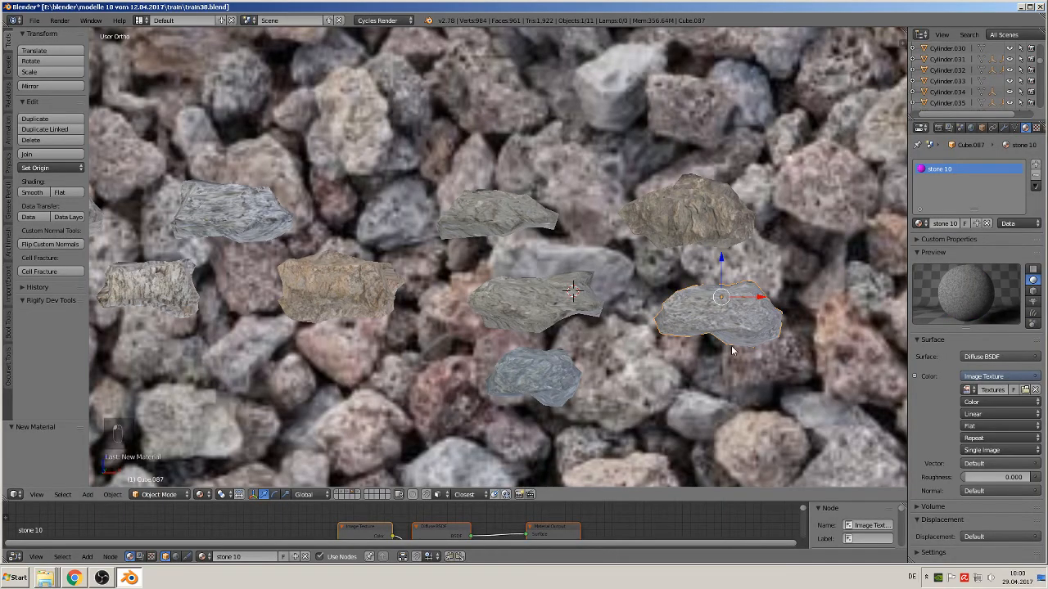
Step: Move the Gravel0097_5_S reference plane by about -0.858 along the X axis, away from behind the modelled stones
key(Tab)
scroll(539, 329, down, 4)
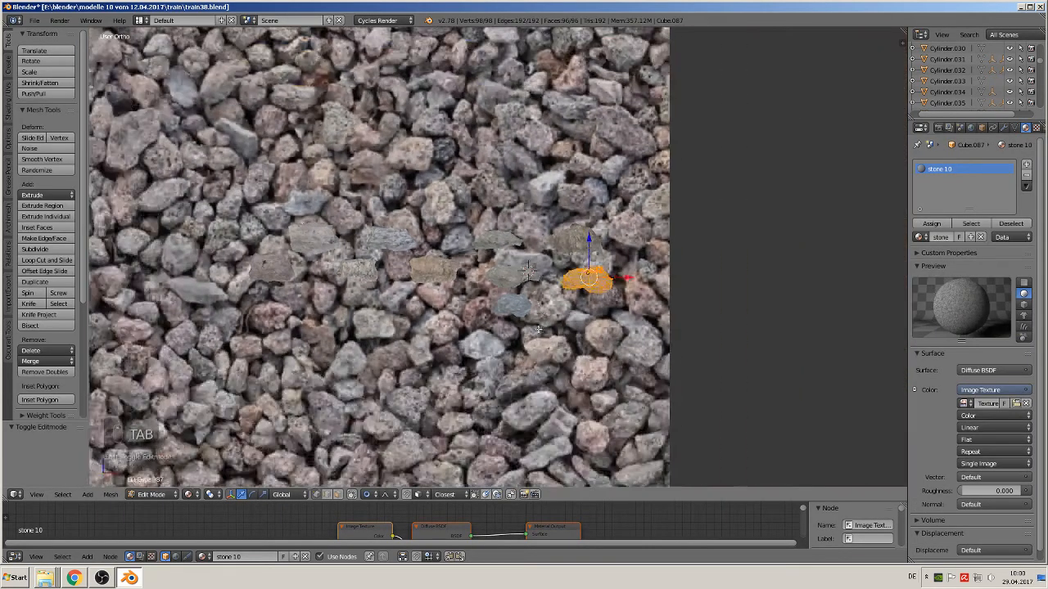
scroll(539, 329, down, 2)
scroll(527, 347, down, 2)
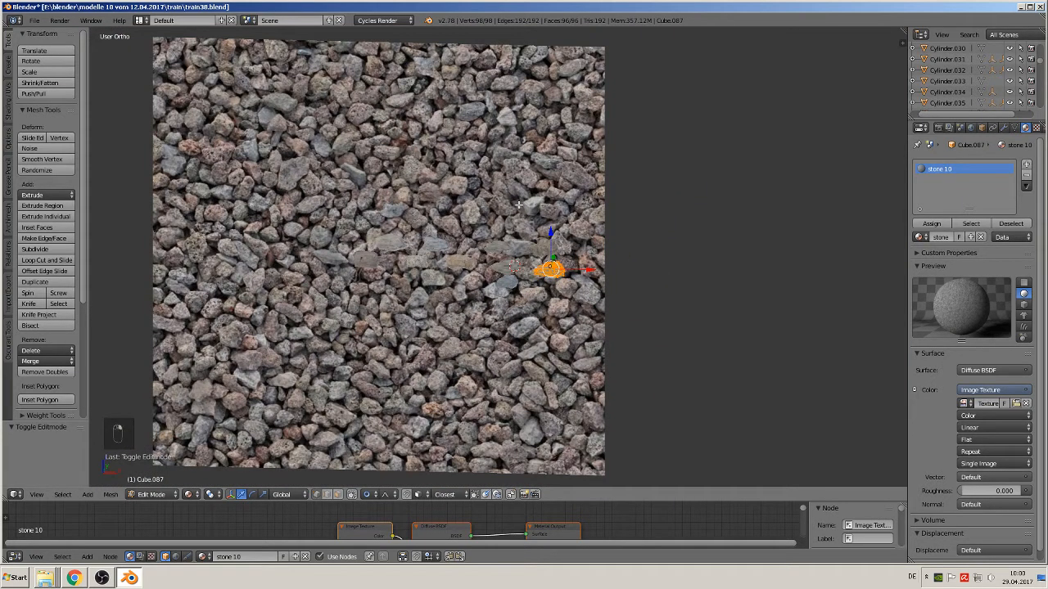
key(Tab)
right_click(539, 241)
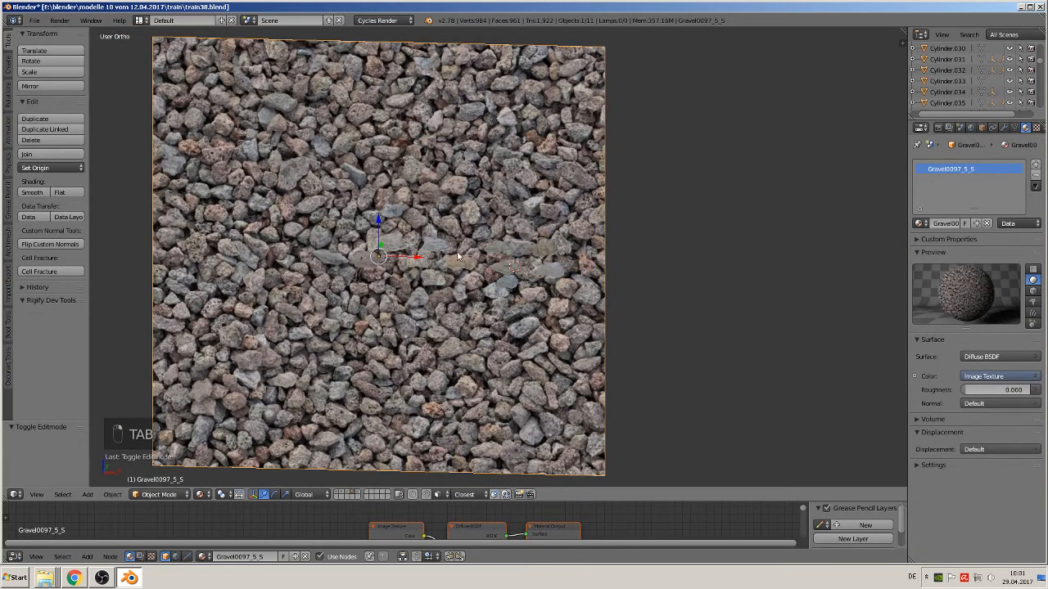
key(g)
key(x)
click(875, 218)
scroll(562, 296, up, 5)
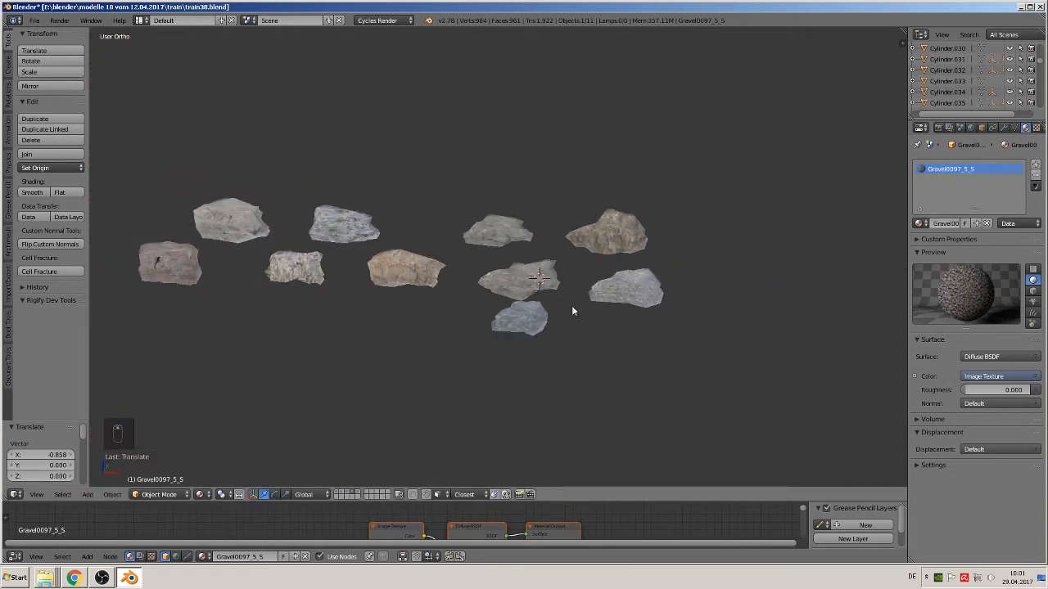
Step: Select the stone 6 rock in front view and enlarge the node editor to show its material nodes
shift+middle_drag(565, 313, 680, 331)
right_click(553, 203)
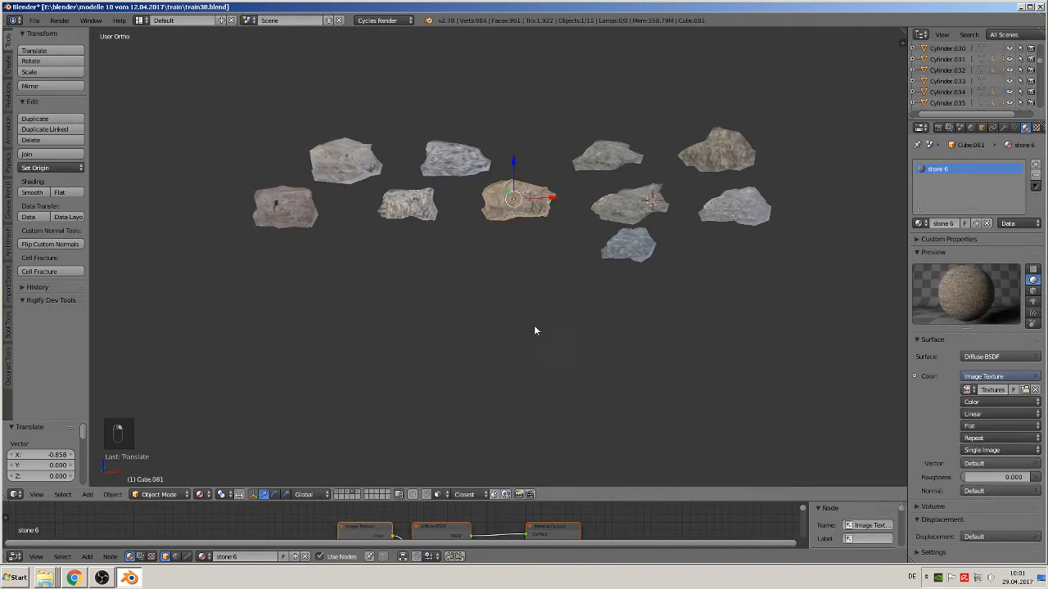
key(KP_1)
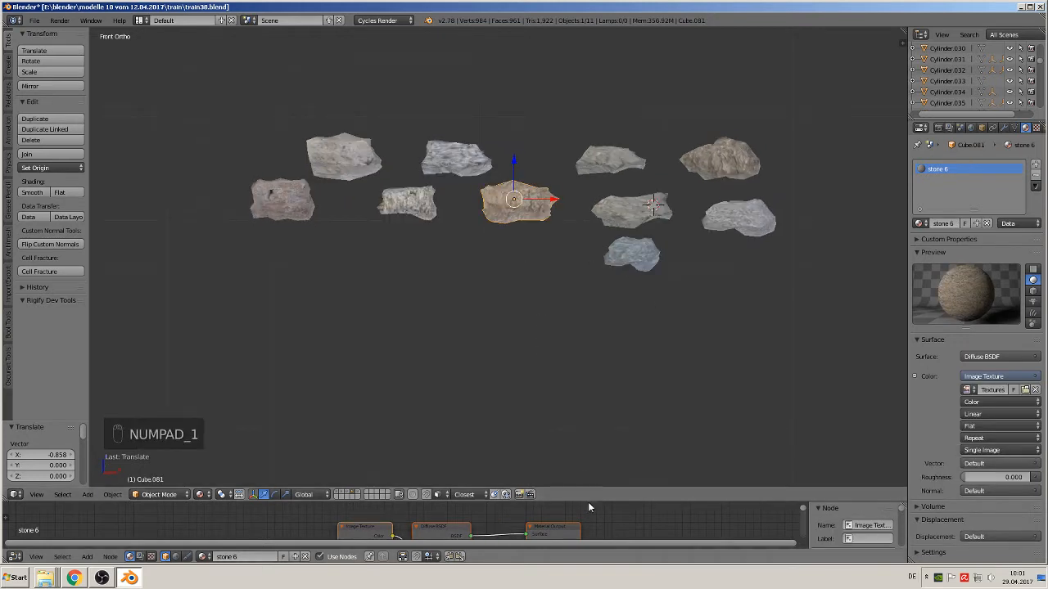
drag(588, 502, 580, 244)
scroll(530, 110, down, 2)
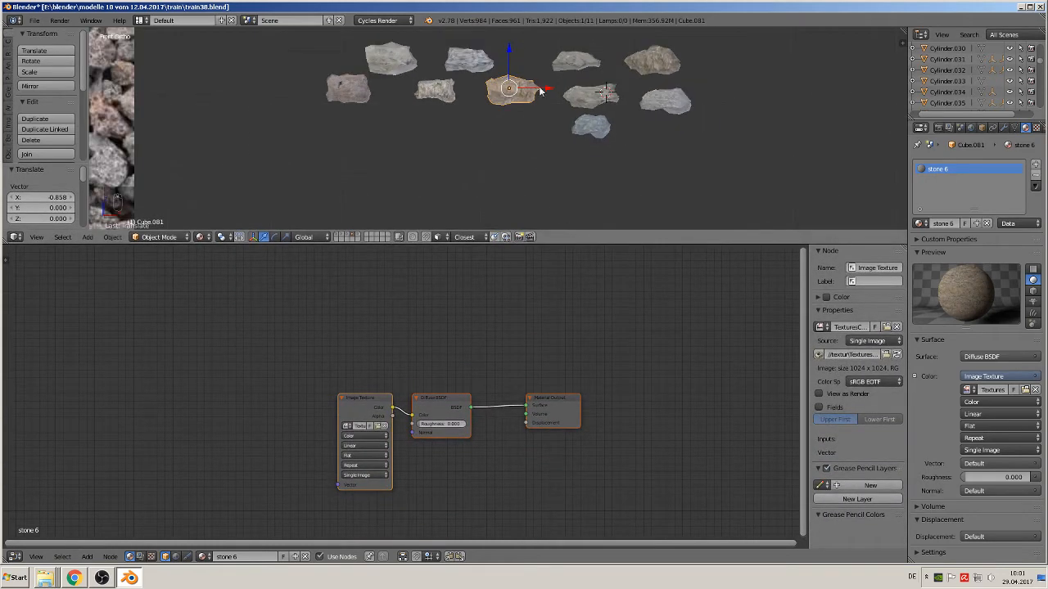
Step: Smooth the stone 6 rock with a Subdivision Surface set to level 4
key(ctrl+4)
scroll(516, 170, down, 7)
scroll(525, 108, up, 5)
scroll(527, 97, up, 4)
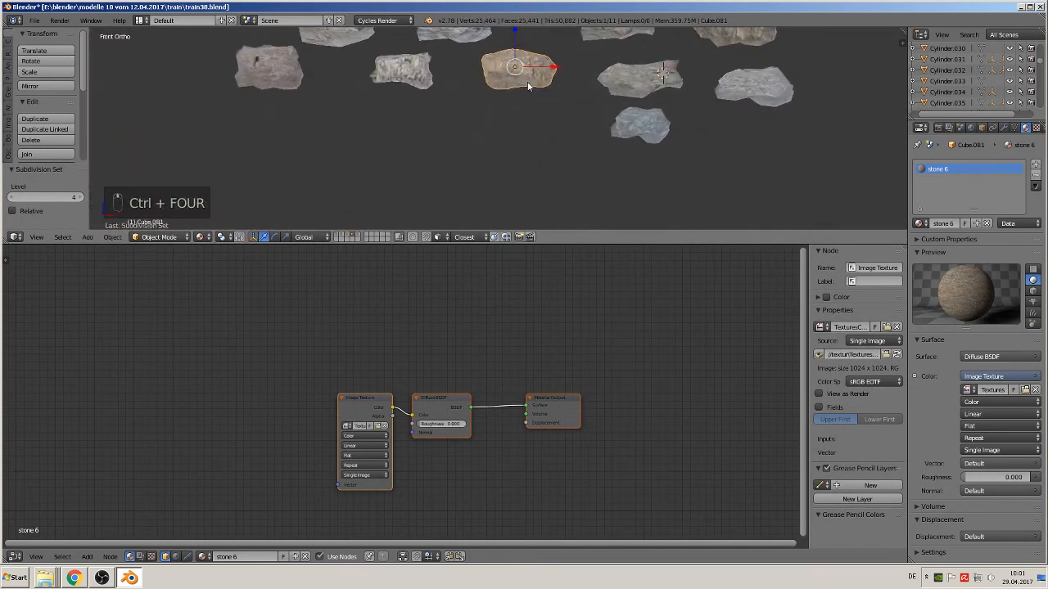
key(ctrl+4)
shift+middle_drag(574, 96, 561, 191)
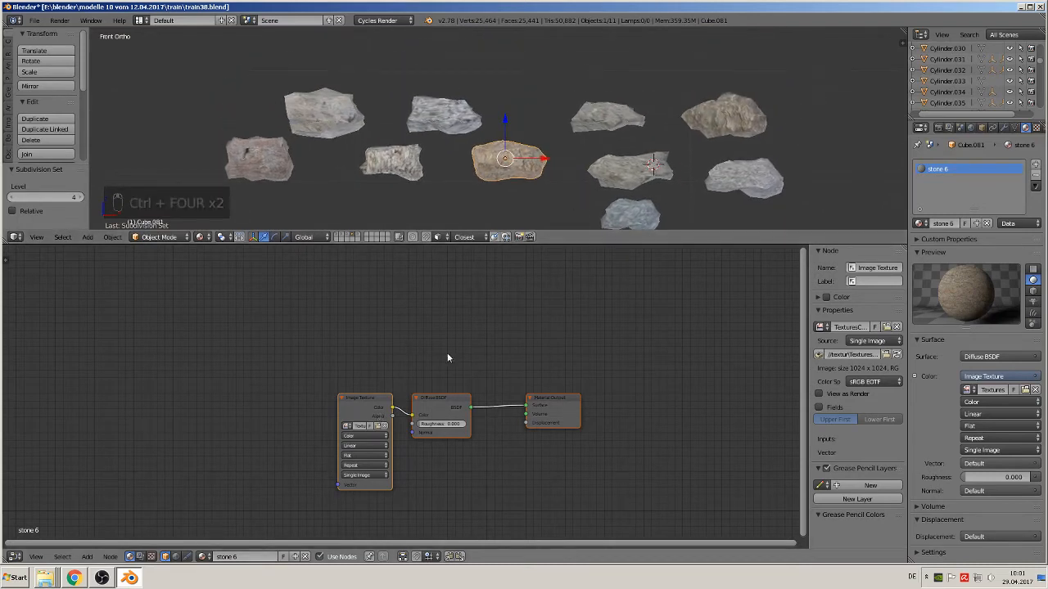
Step: Spread out the stone 6 material nodes and connect the Image Texture's Color output to the Material Output's Displacement input
middle_drag(439, 421, 484, 355)
drag(489, 332, 504, 283)
drag(610, 341, 680, 338)
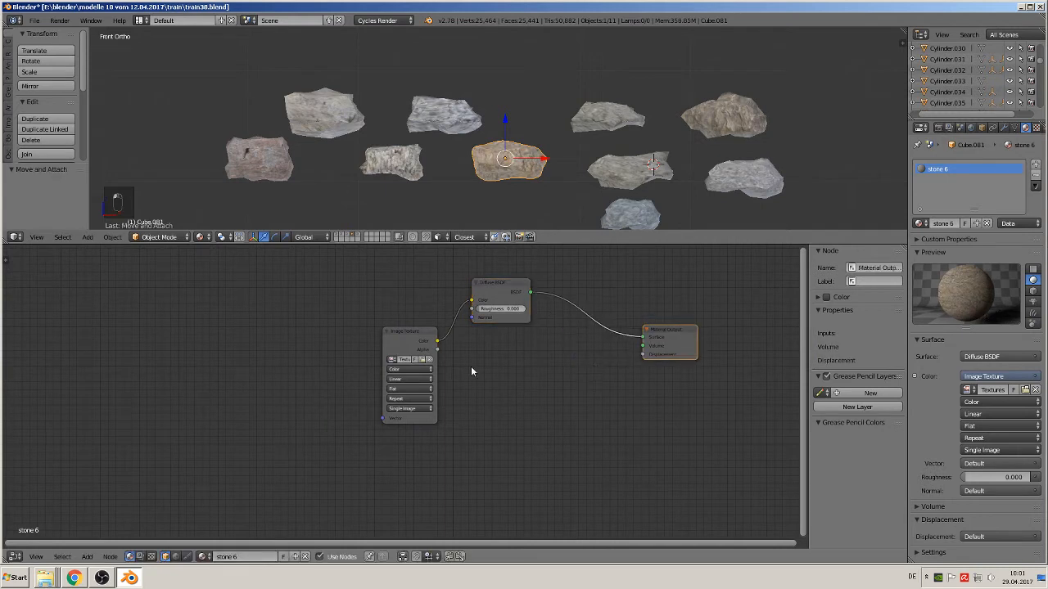
drag(437, 340, 647, 355)
scroll(543, 194, up, 4)
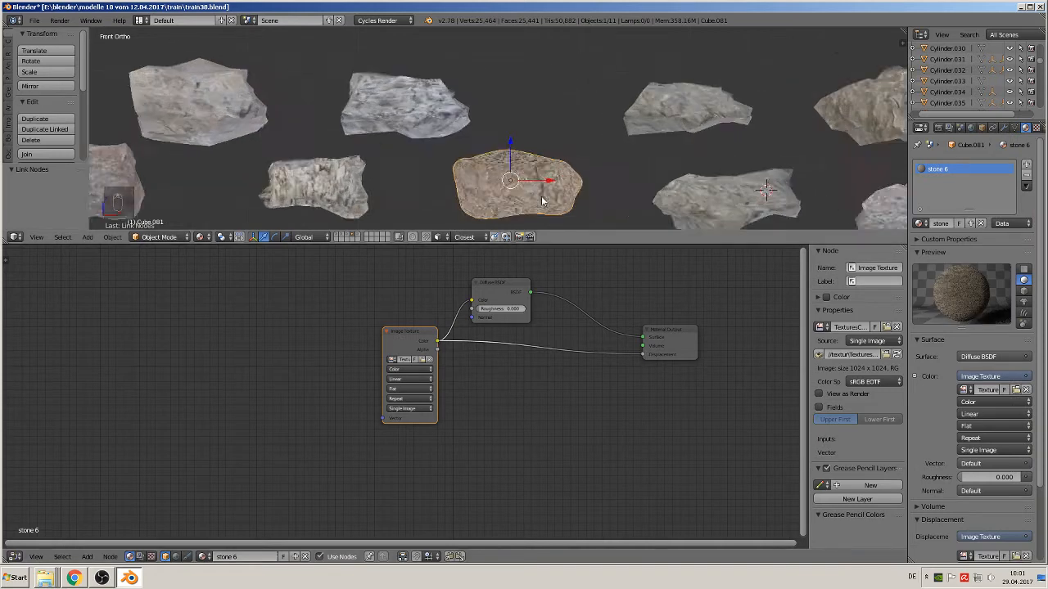
shift+middle_drag(553, 194, 545, 138)
scroll(552, 152, up, 4)
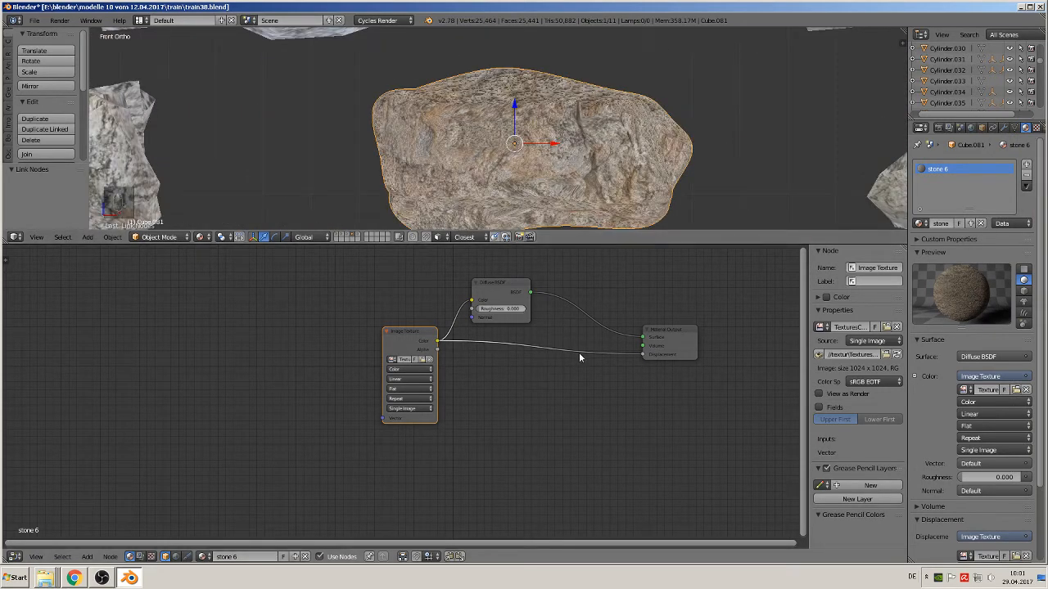
Step: Disconnect the Image Texture from the Displacement input and reconnect its Color output there to compare the rock's surface
drag(643, 354, 559, 373)
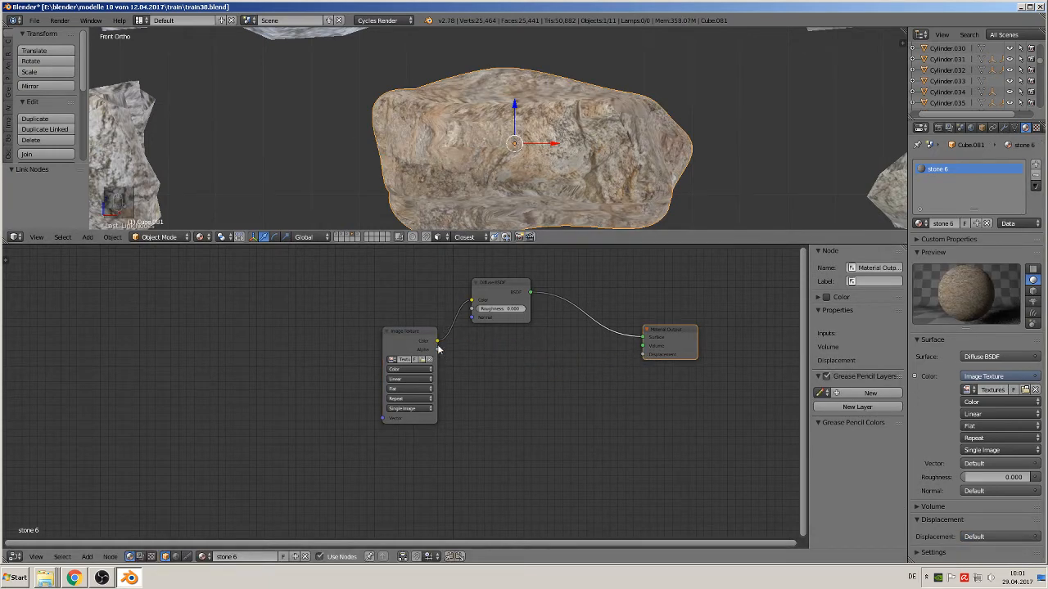
mouse_move(439, 342)
mouse_down()
mouse_move(657, 360)
mouse_move(650, 354)
mouse_up()
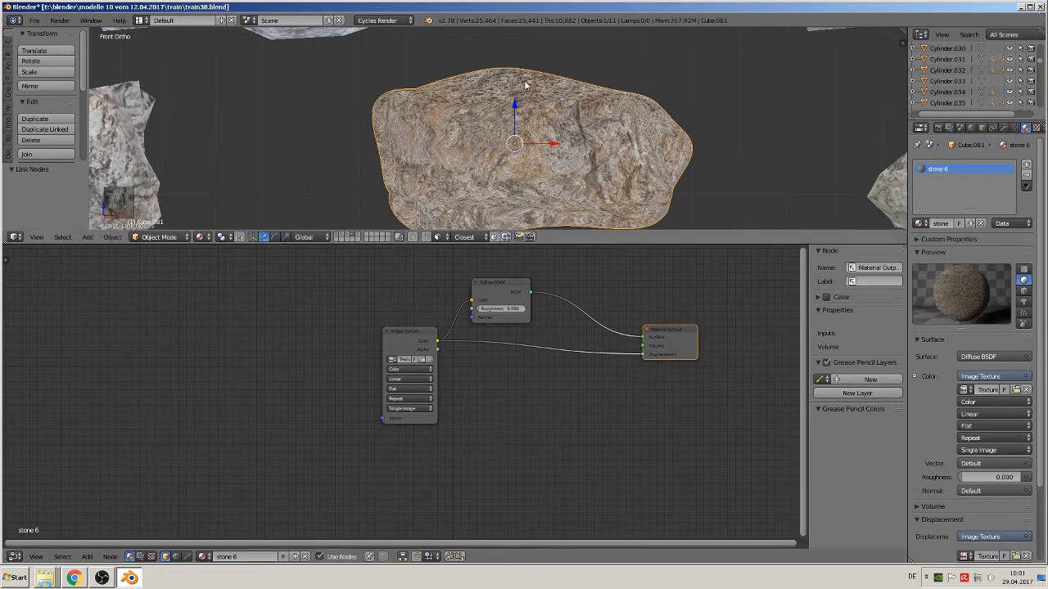
Step: Insert a Math node into the stone 6 link between the Image Texture's Color output and the Material Output's Displacement input
click(87, 556)
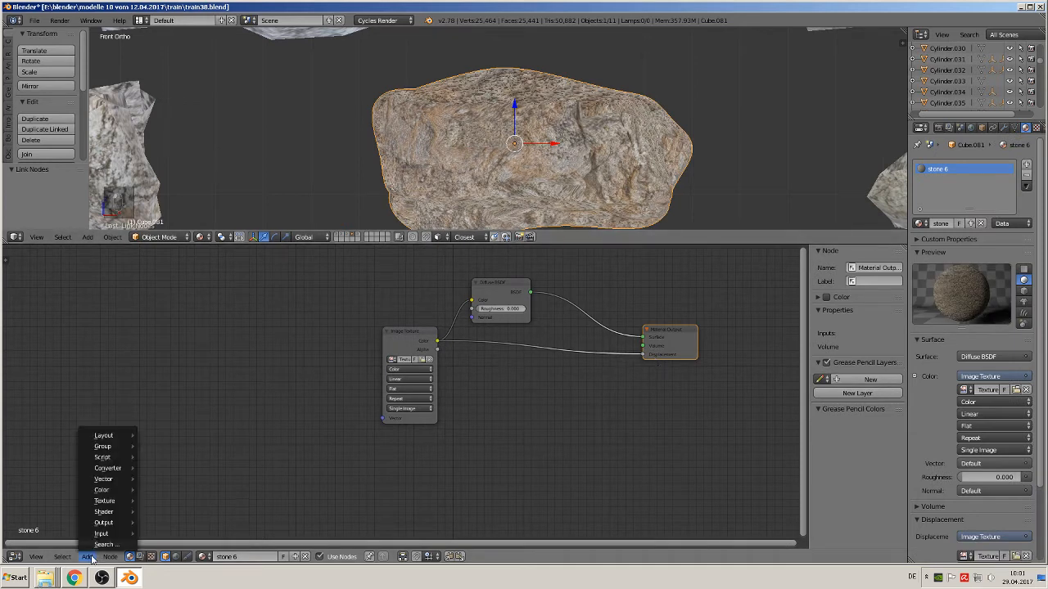
mouse_move(108, 468)
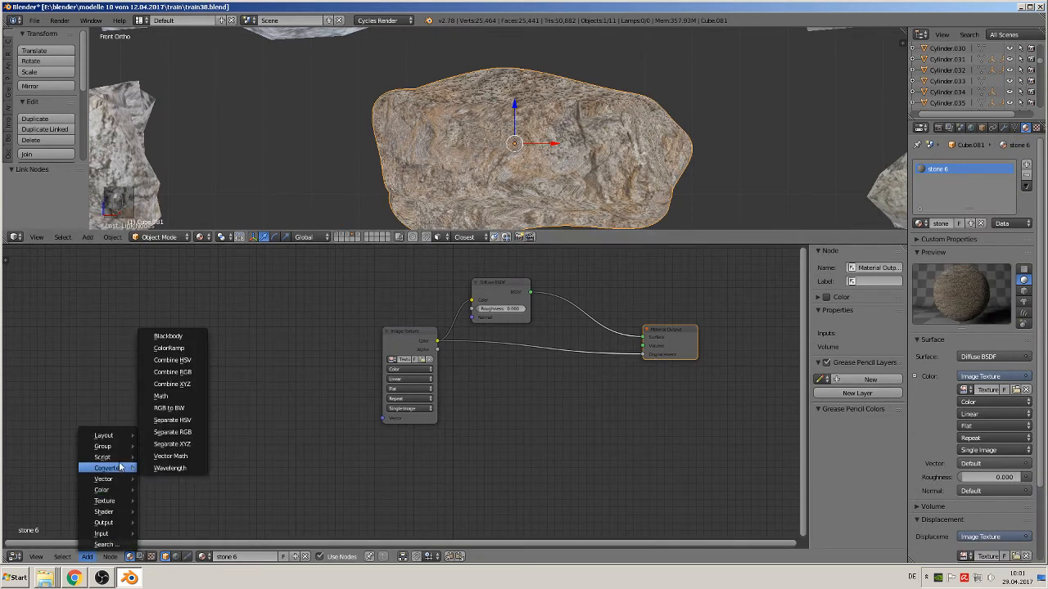
click(181, 399)
click(526, 337)
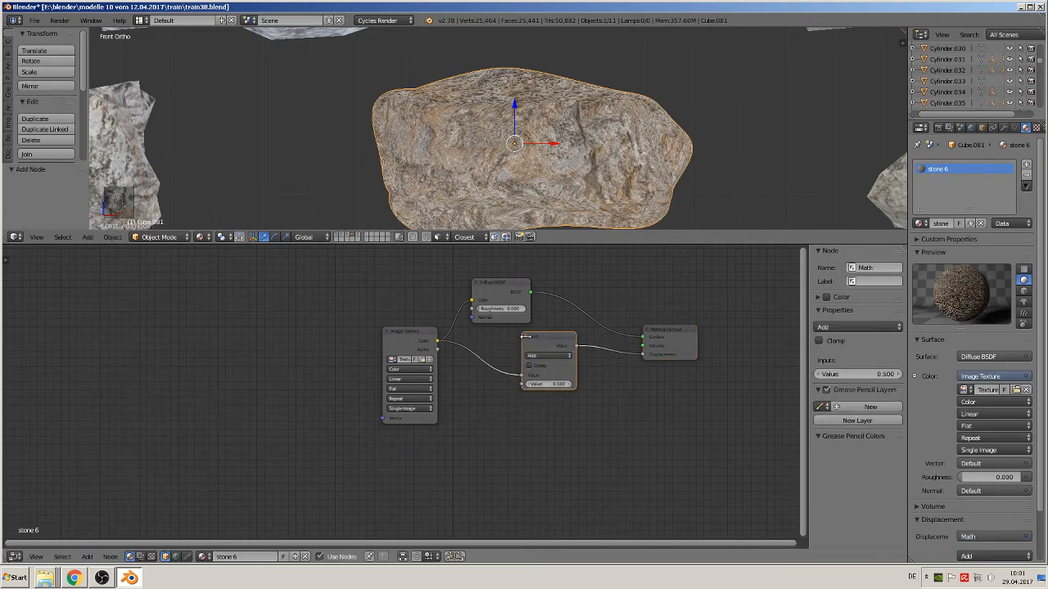
Step: Switch the stone 6 Math node to Multiply and set its second value to 0.03
click(553, 357)
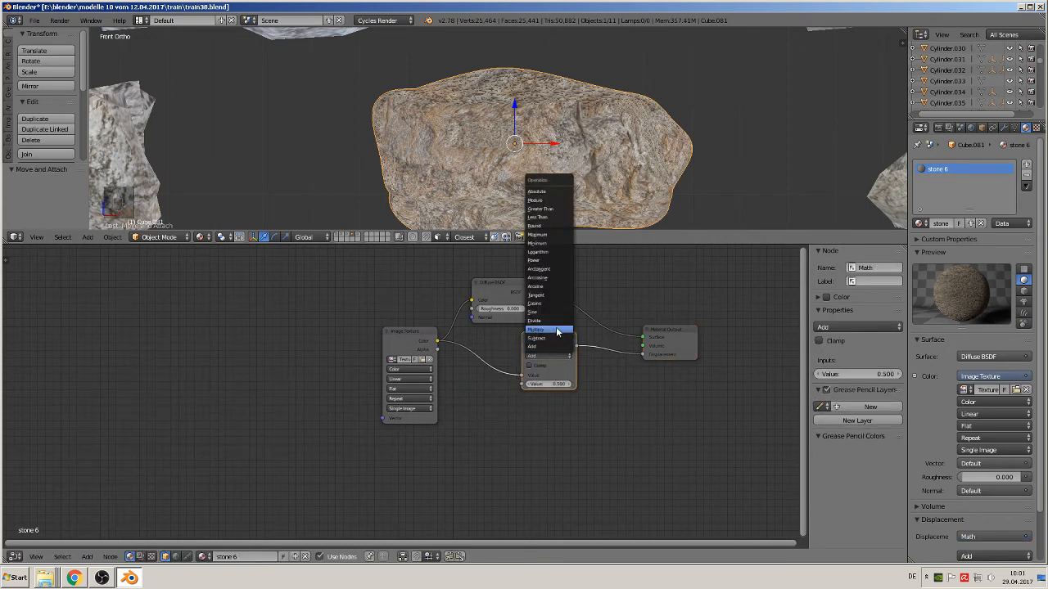
click(557, 330)
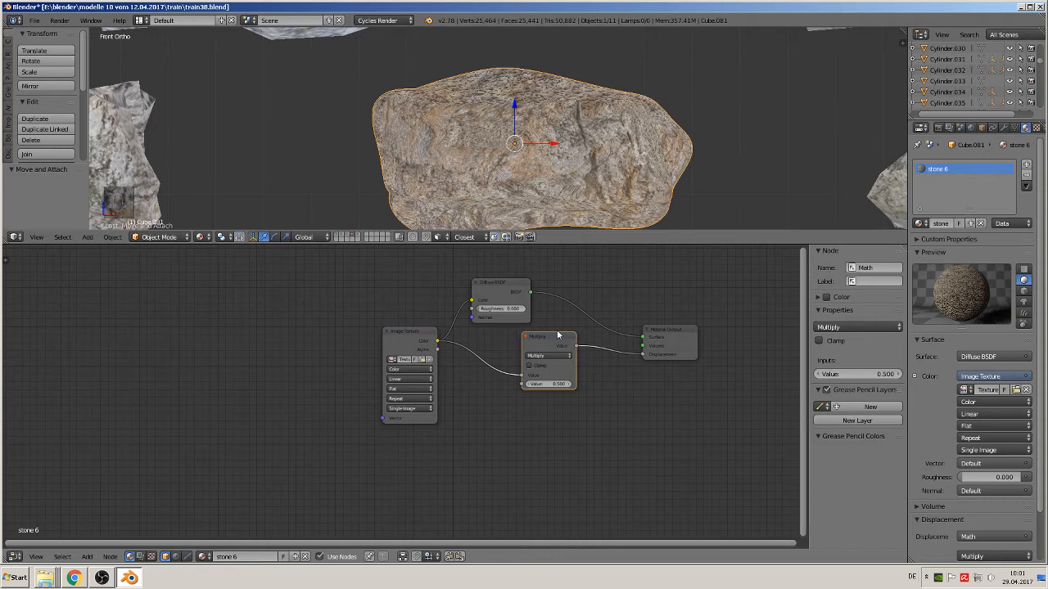
click(551, 384)
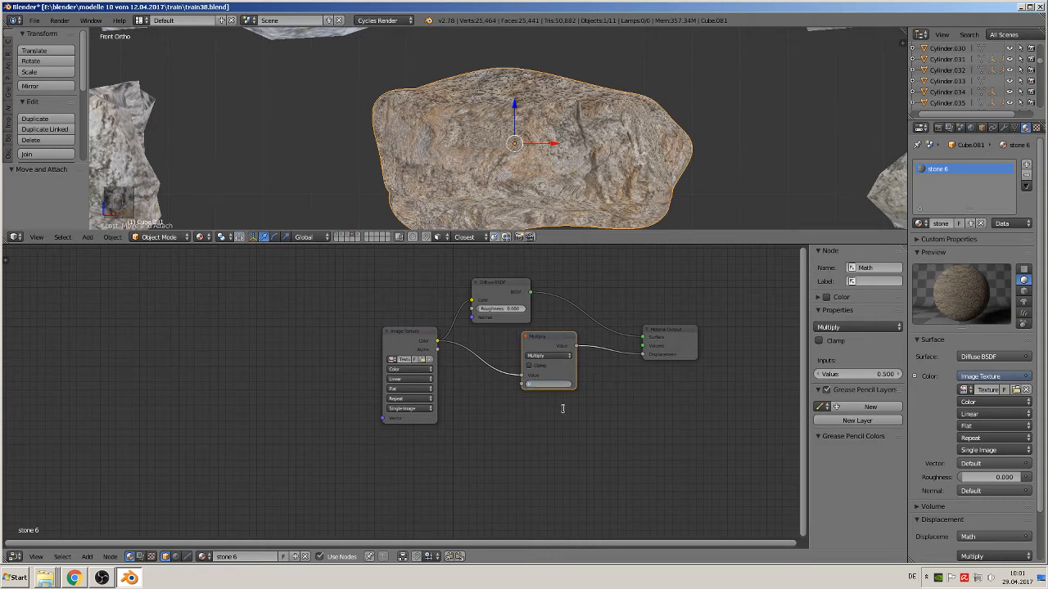
text(0.03)
key(Return)
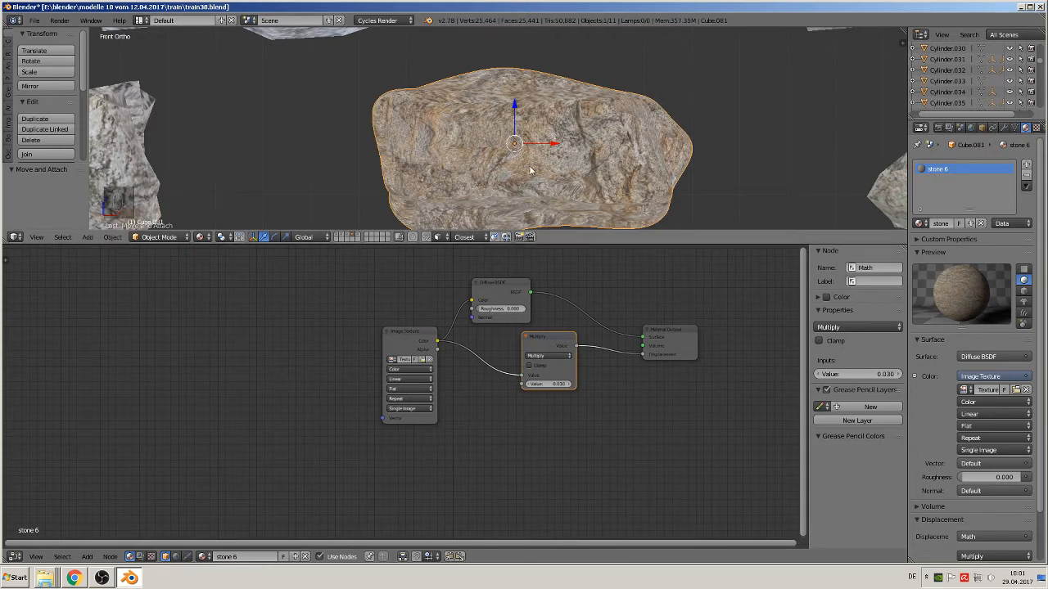
Step: Copy the Multiply node from stone 6 and paste it into the stone 8 rock's material
scroll(530, 171, down, 3)
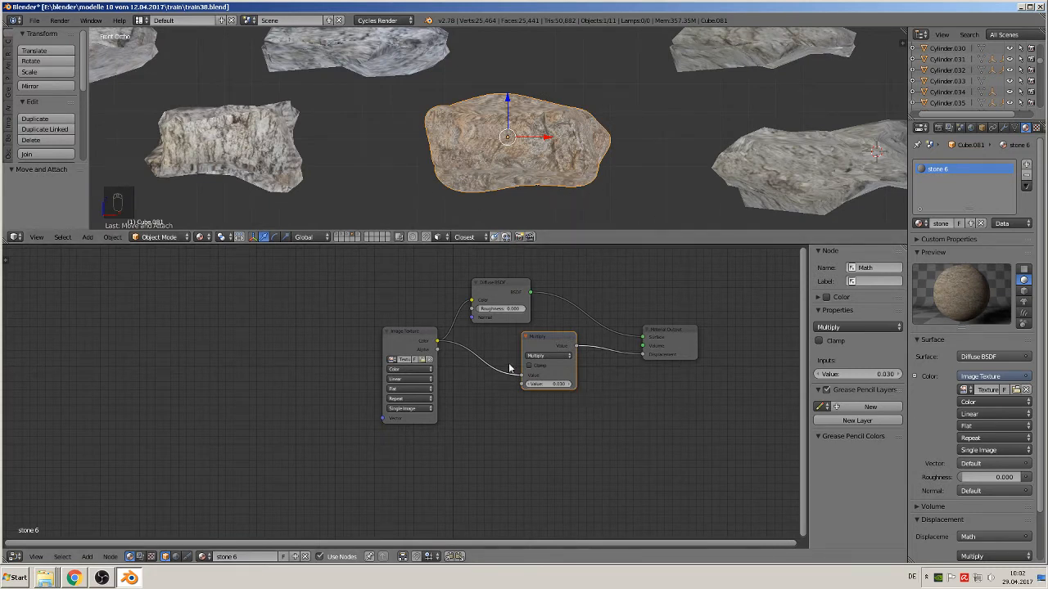
click(558, 347)
key(ctrl+c)
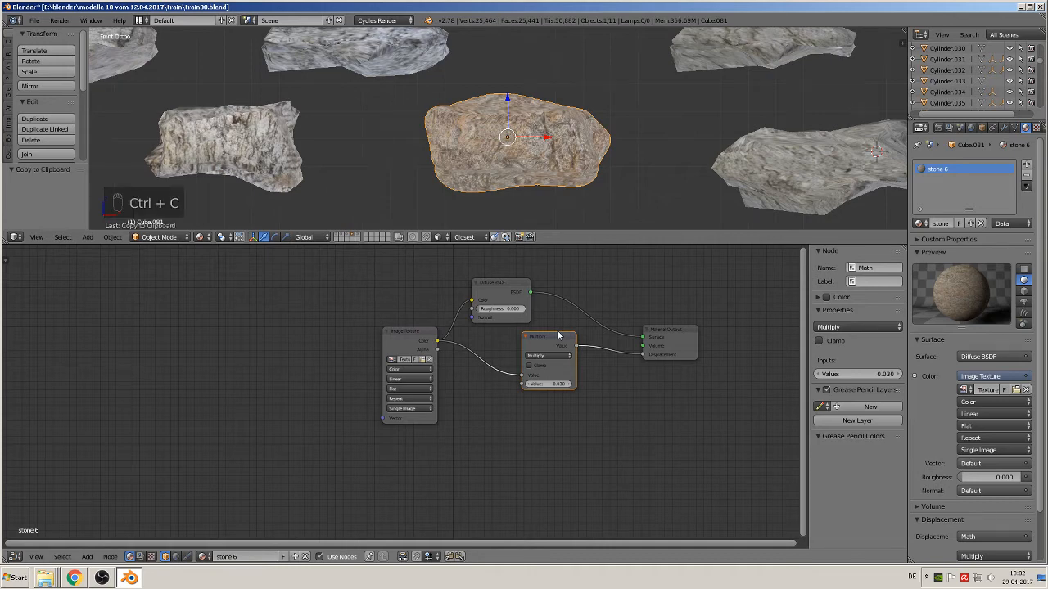
right_click(794, 184)
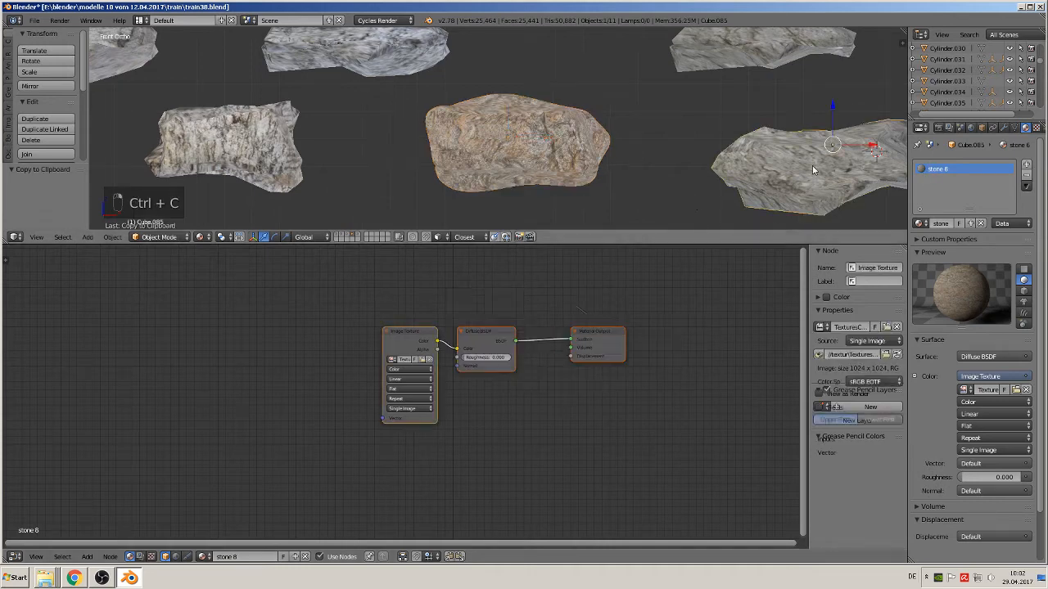
scroll(800, 183, down, 4)
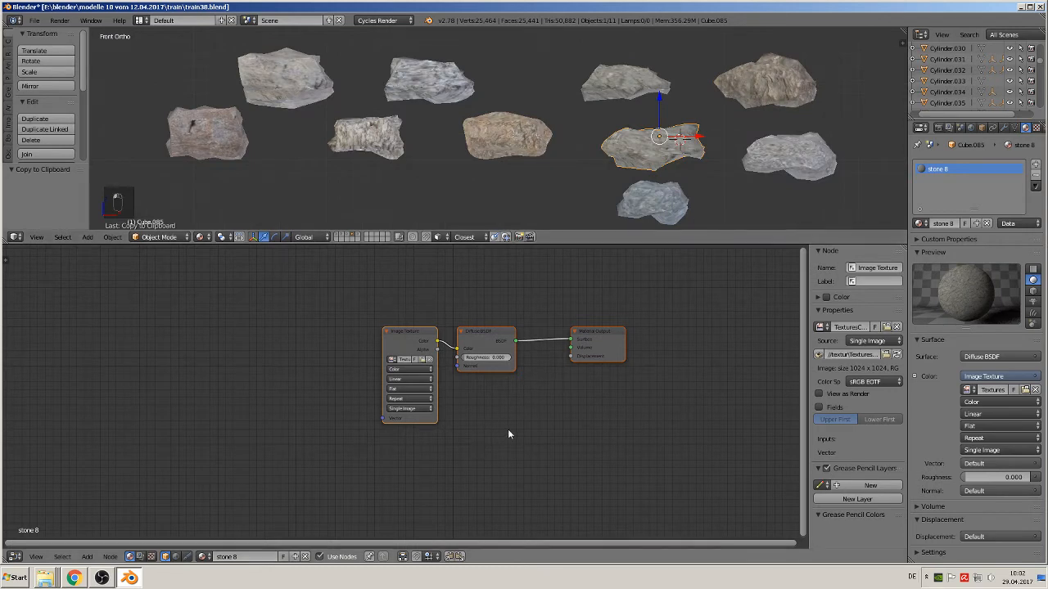
key(ctrl+v)
Step: Spread out the stone 8 nodes and connect Image Texture Color through the Multiply node to the Material Output's Displacement input
drag(553, 347, 515, 404)
drag(502, 337, 521, 282)
drag(439, 340, 482, 428)
drag(440, 344, 481, 427)
drag(538, 399, 571, 356)
Step: Paste the Multiply node into the stone 8.001 material and wire it between Image Texture Color and the Displacement input
right_click(674, 200)
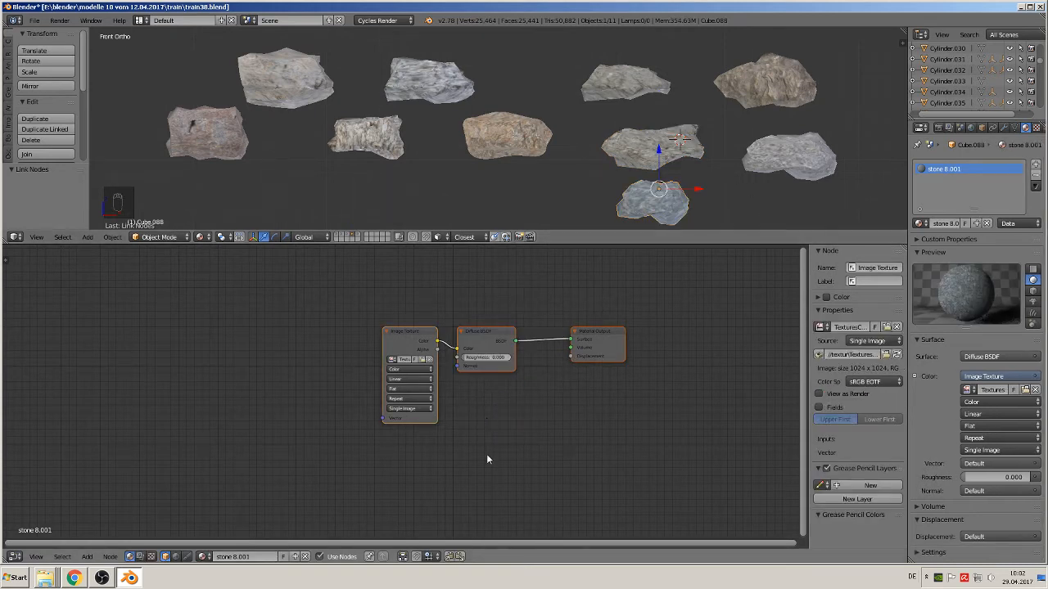
key(ctrl+v)
drag(545, 337, 503, 396)
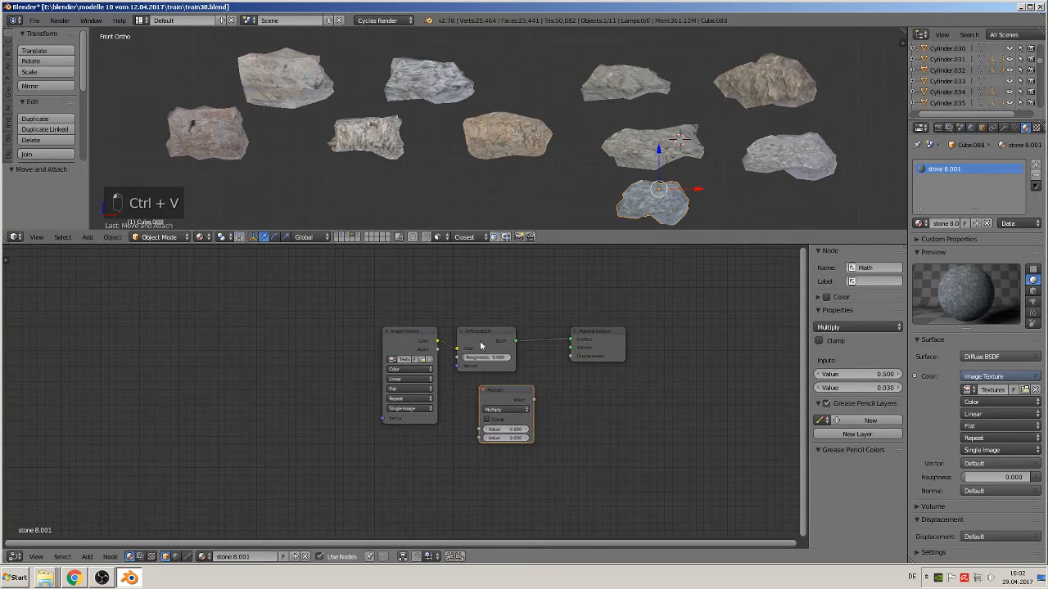
drag(480, 346, 504, 304)
drag(437, 341, 480, 430)
drag(535, 399, 576, 356)
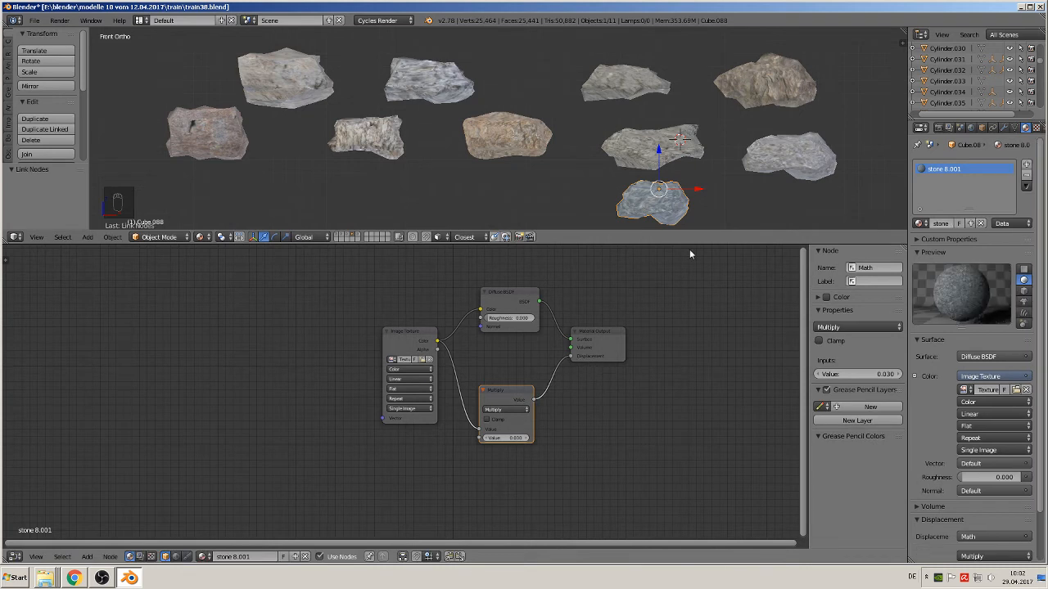
Step: Add the copied Multiply node to the stone 10 material, linking Image Texture Color through it to Displacement
right_click(776, 163)
drag(483, 337, 507, 291)
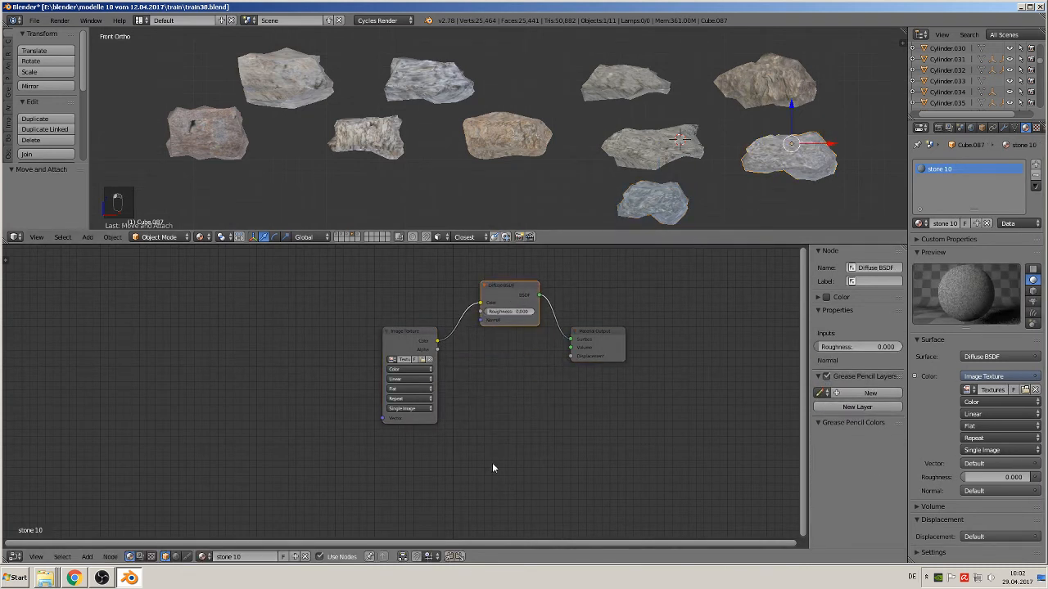
key(ctrl+v)
drag(545, 348, 483, 394)
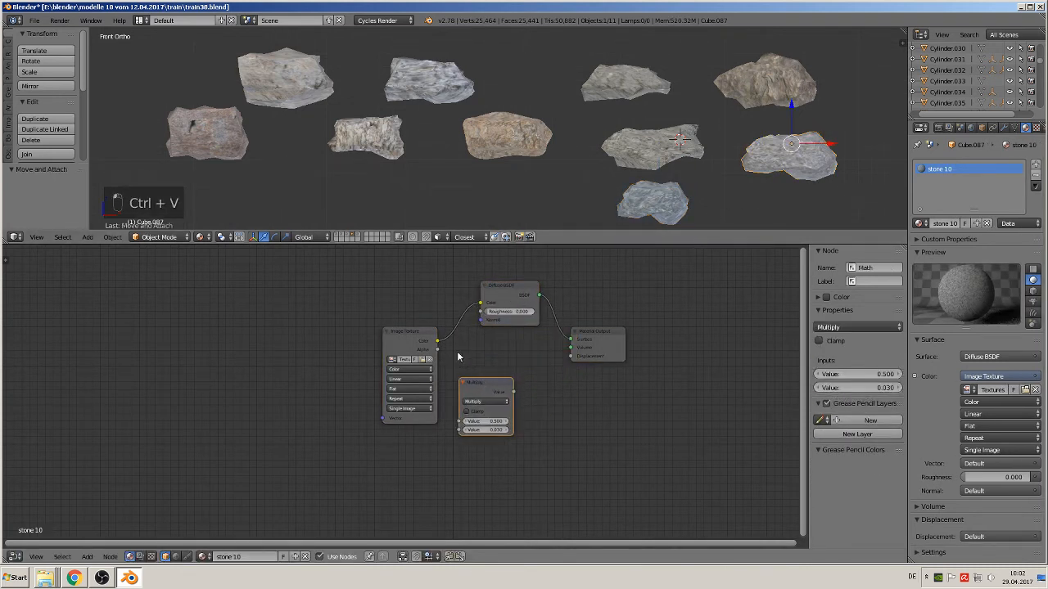
drag(437, 343, 460, 422)
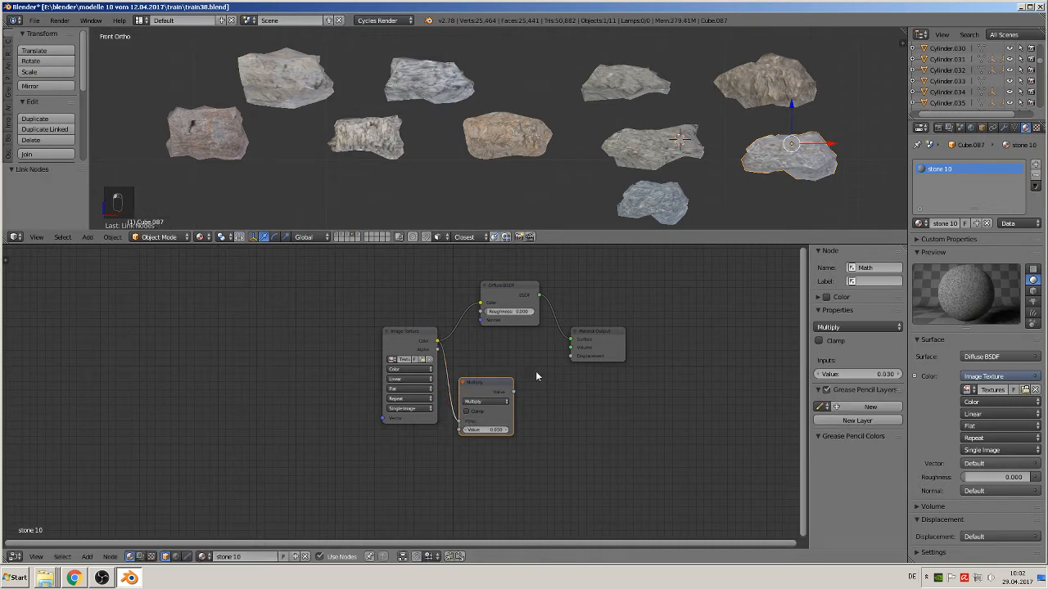
drag(514, 393, 576, 356)
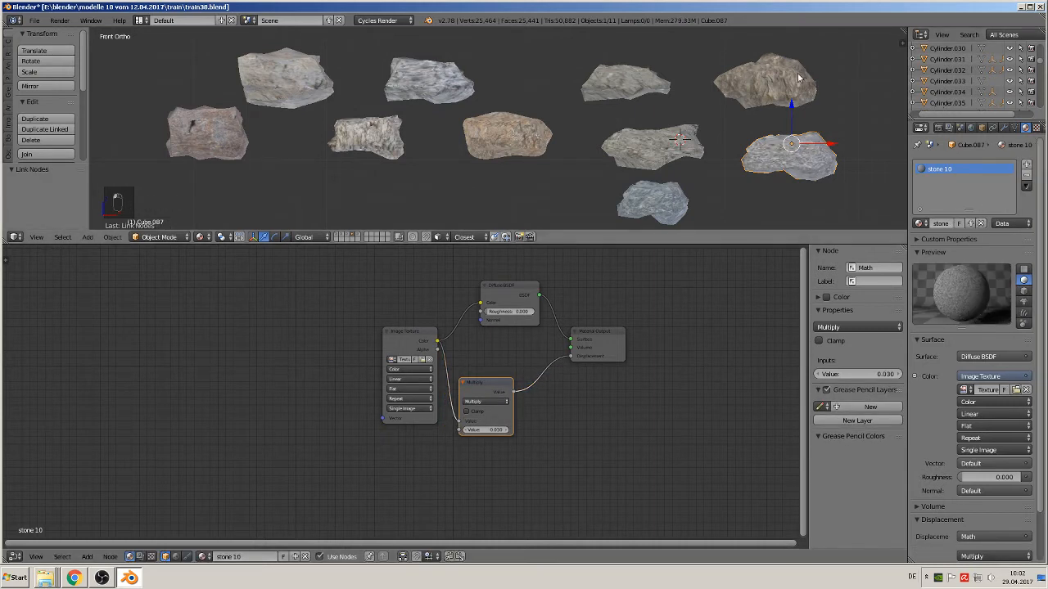
Step: Paste the Multiply node into the stone 9 material and link Image Texture Color through it to Displacement
right_click(798, 75)
drag(480, 334, 505, 291)
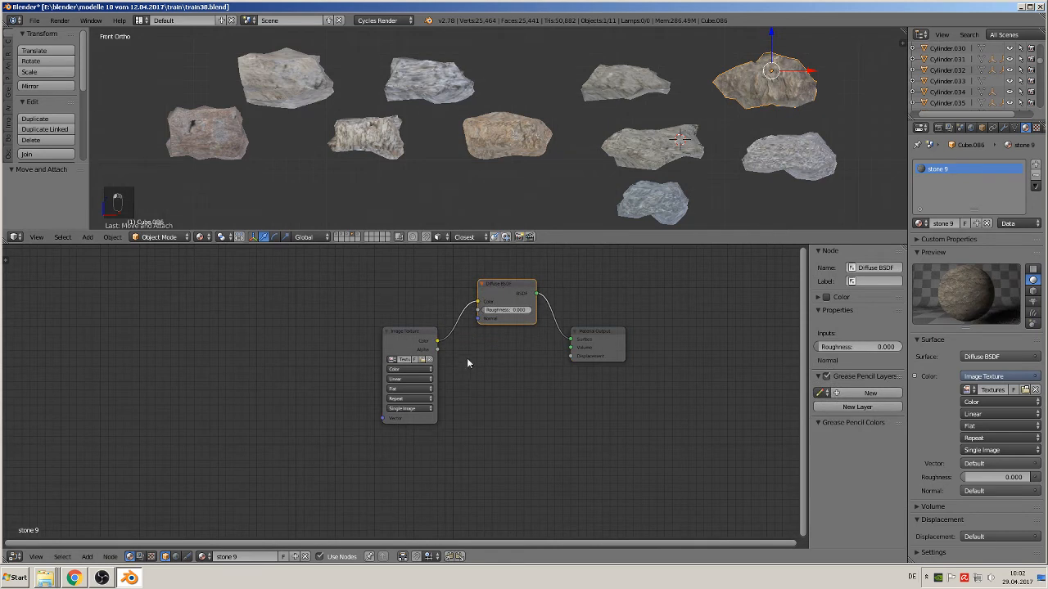
key(ctrl+v)
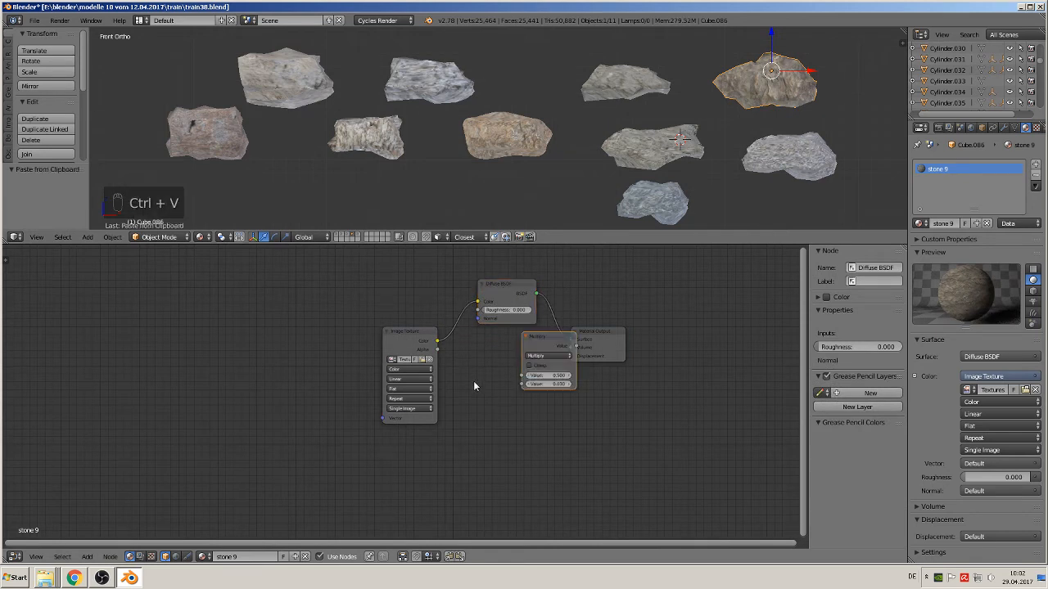
drag(542, 339, 467, 395)
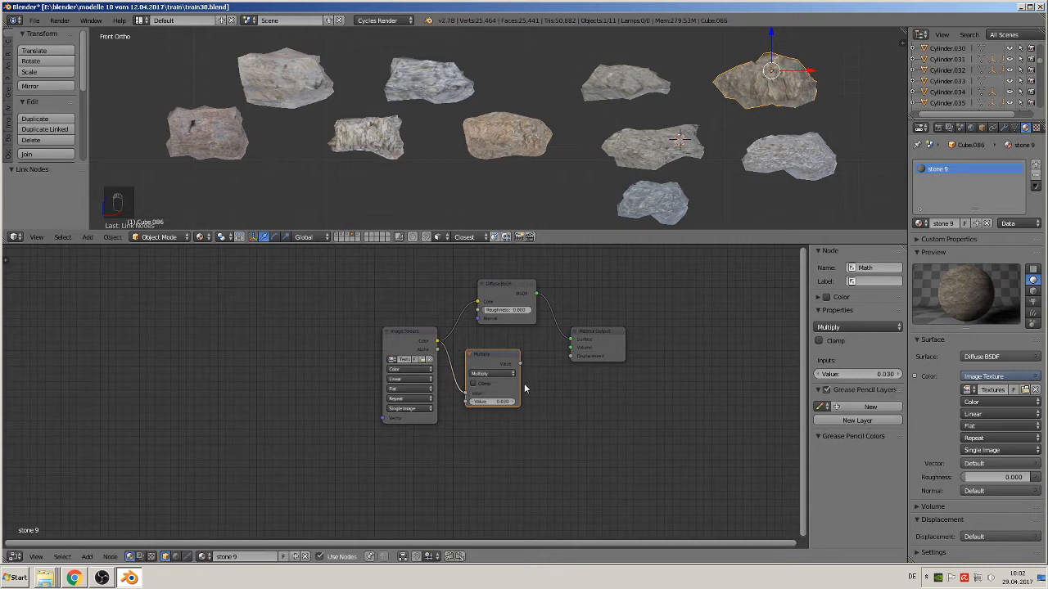
drag(521, 363, 571, 357)
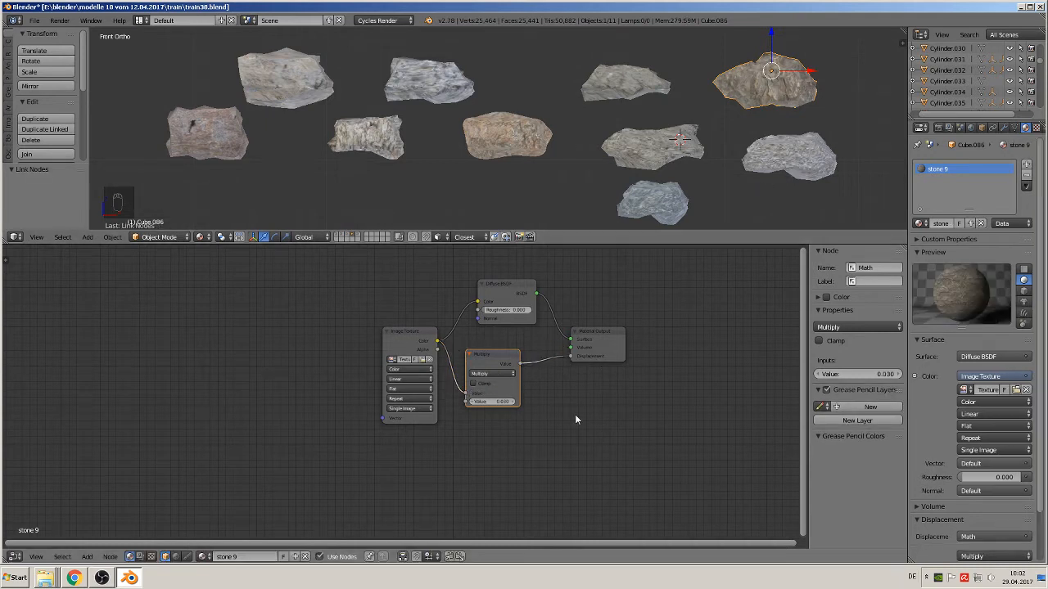
Step: Select the stone 7 rock, paste the Multiply node into its material and connect it between Image Texture Color and Displacement
right_click(787, 168)
right_click(635, 85)
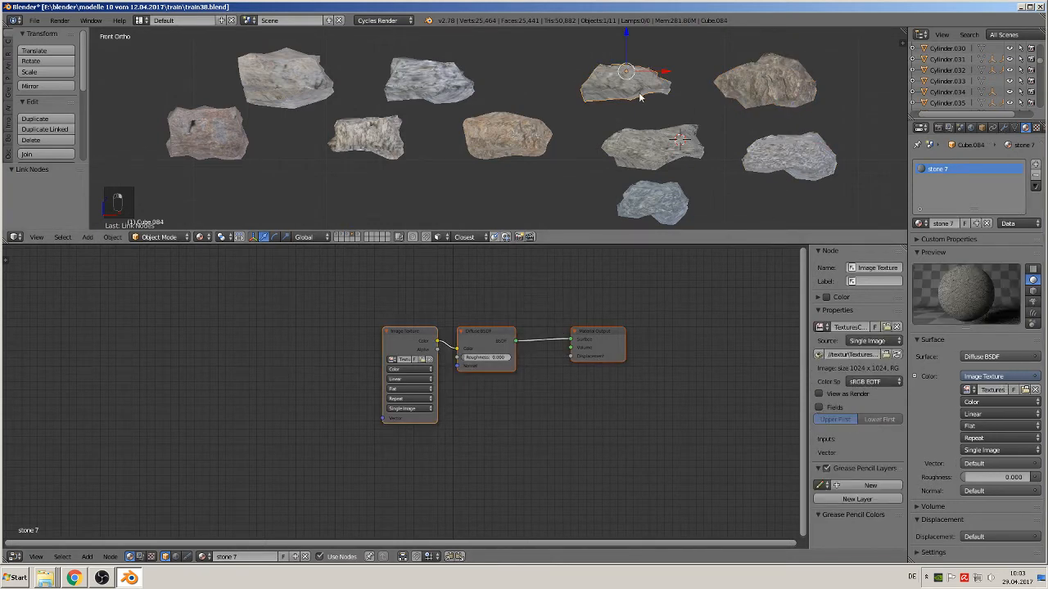
key(ctrl+v)
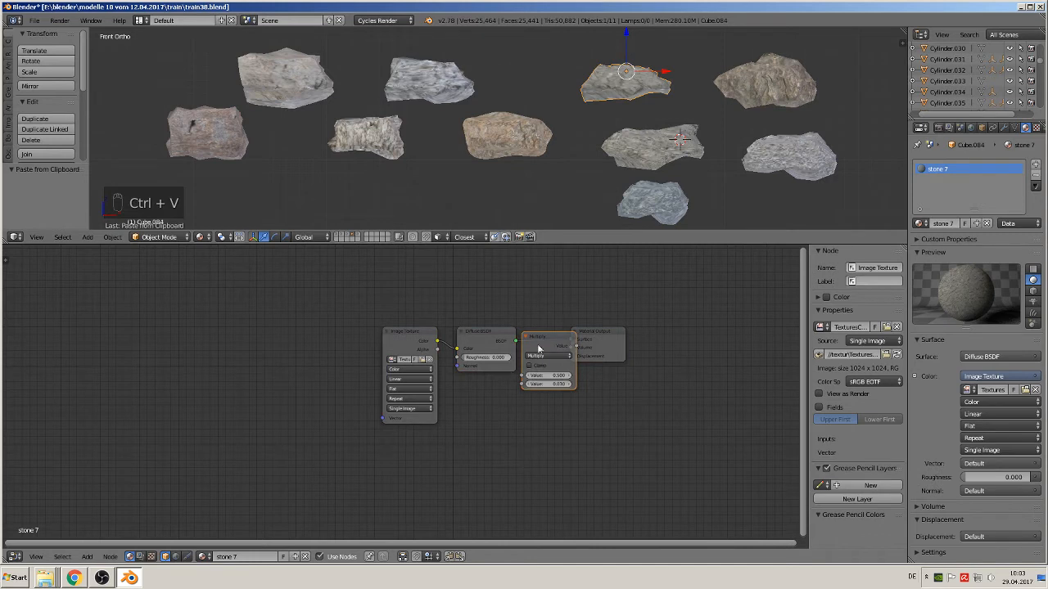
drag(533, 346, 509, 404)
drag(481, 333, 522, 266)
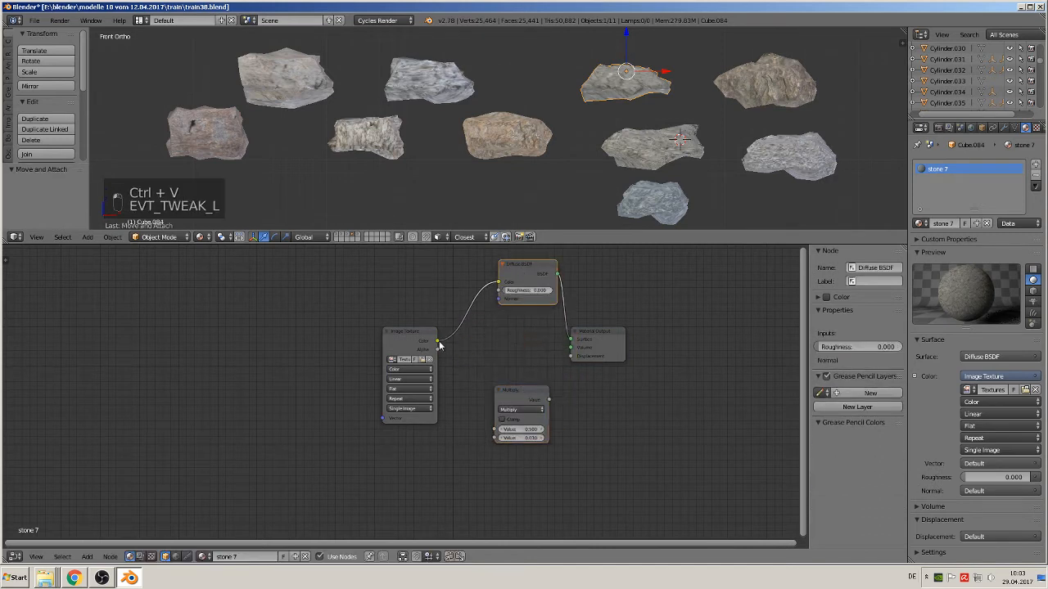
drag(437, 342, 495, 430)
drag(549, 399, 571, 357)
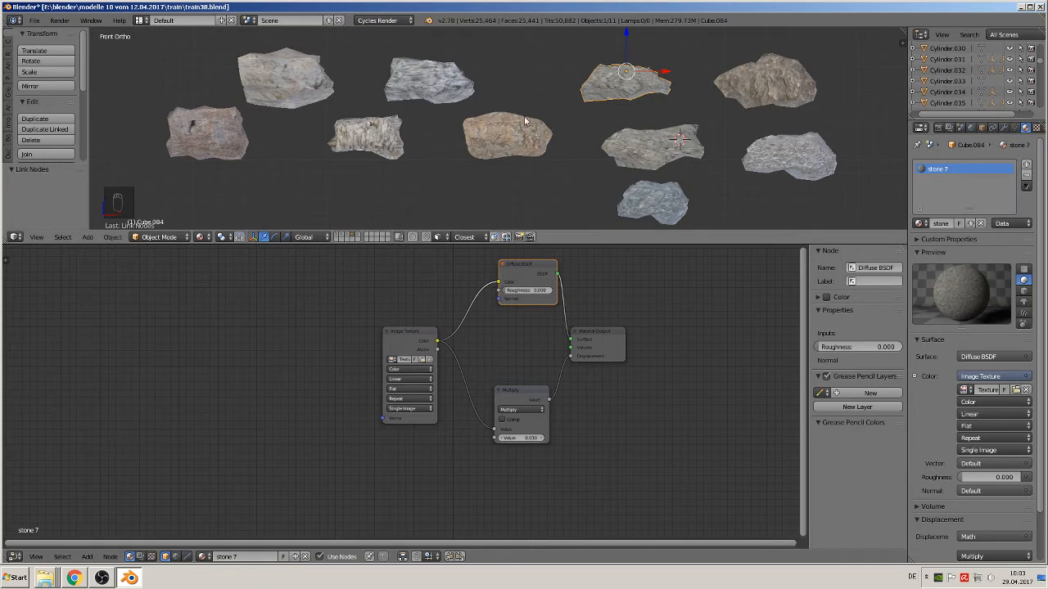
Step: Paste the Multiply node into the stone4 material, spread out the nodes and route Image Texture Color through it to Displacement
right_click(464, 87)
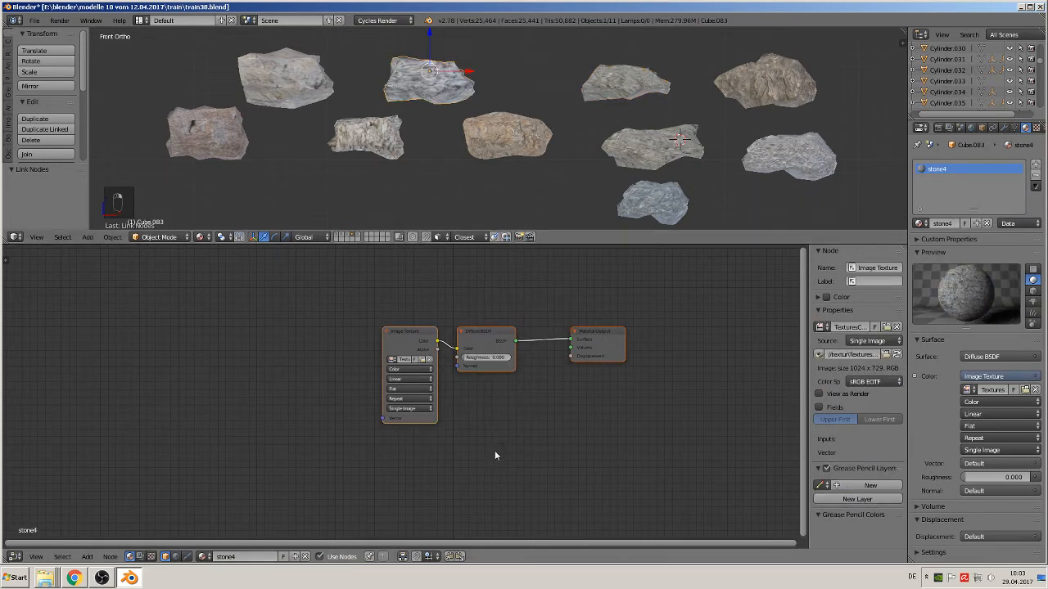
key(ctrl+v)
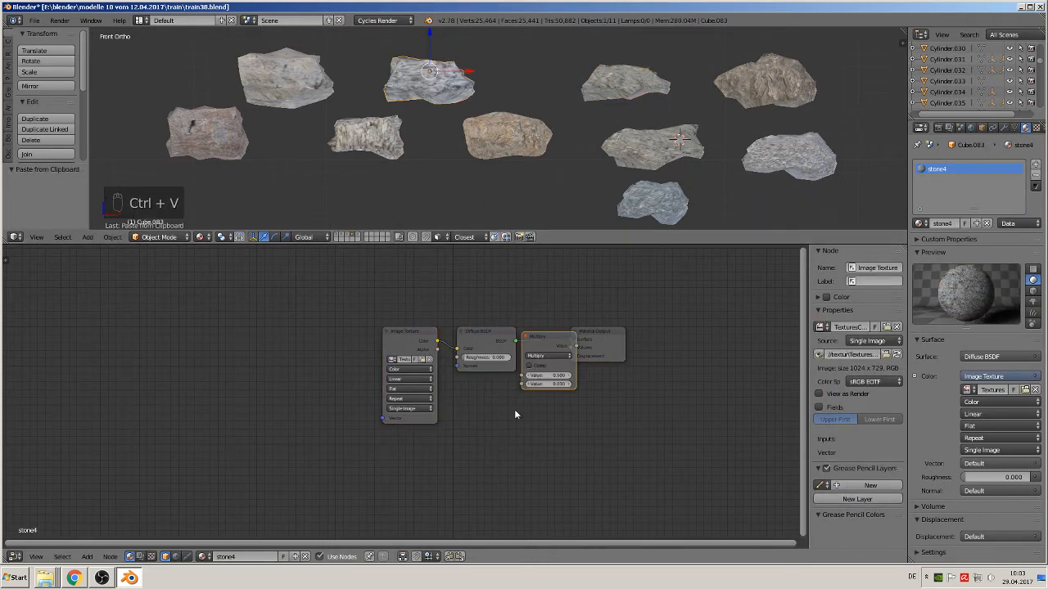
drag(555, 341, 516, 385)
drag(479, 332, 511, 257)
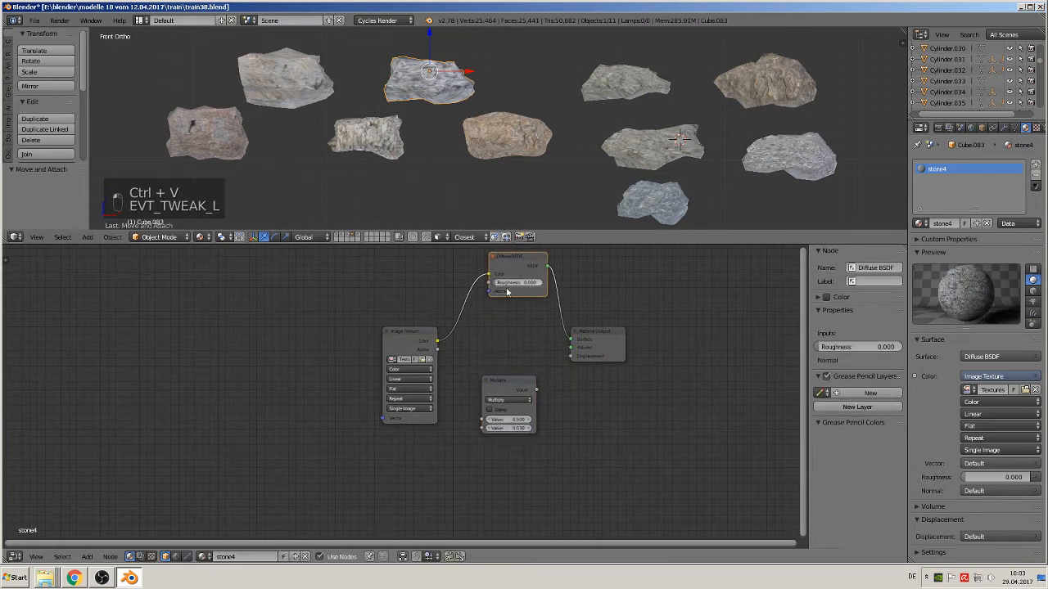
drag(438, 341, 482, 419)
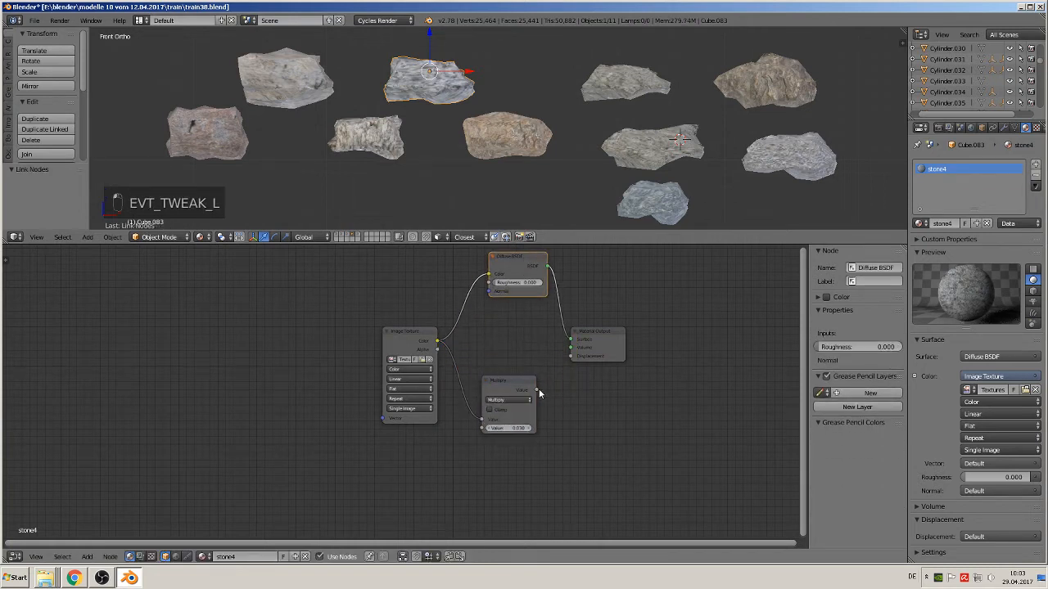
drag(537, 391, 578, 357)
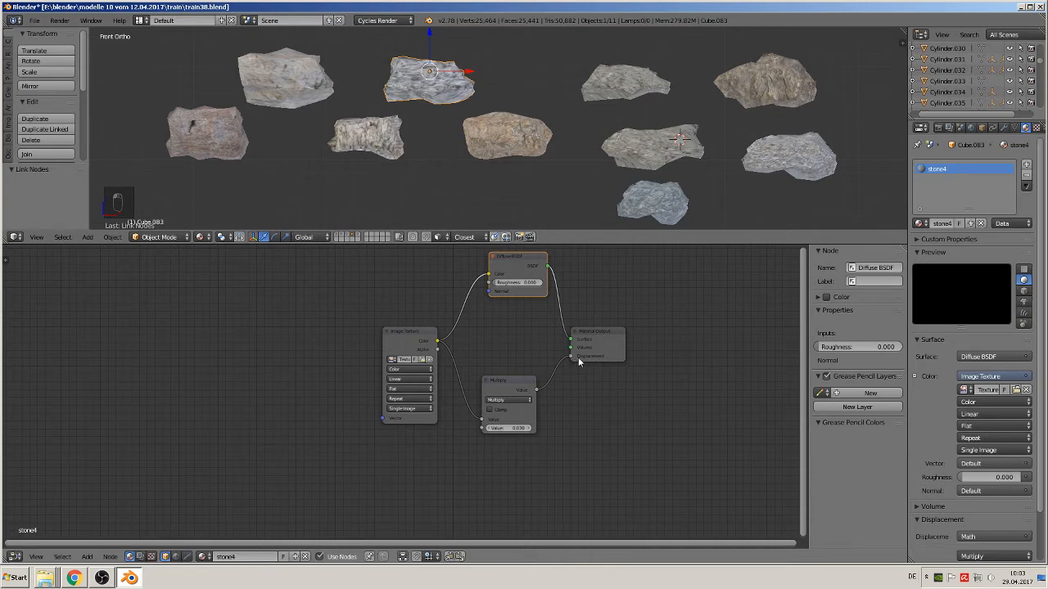
Step: Paste the Multiply node into the stone 3 material and connect it between Image Texture Color and the Displacement input
right_click(380, 143)
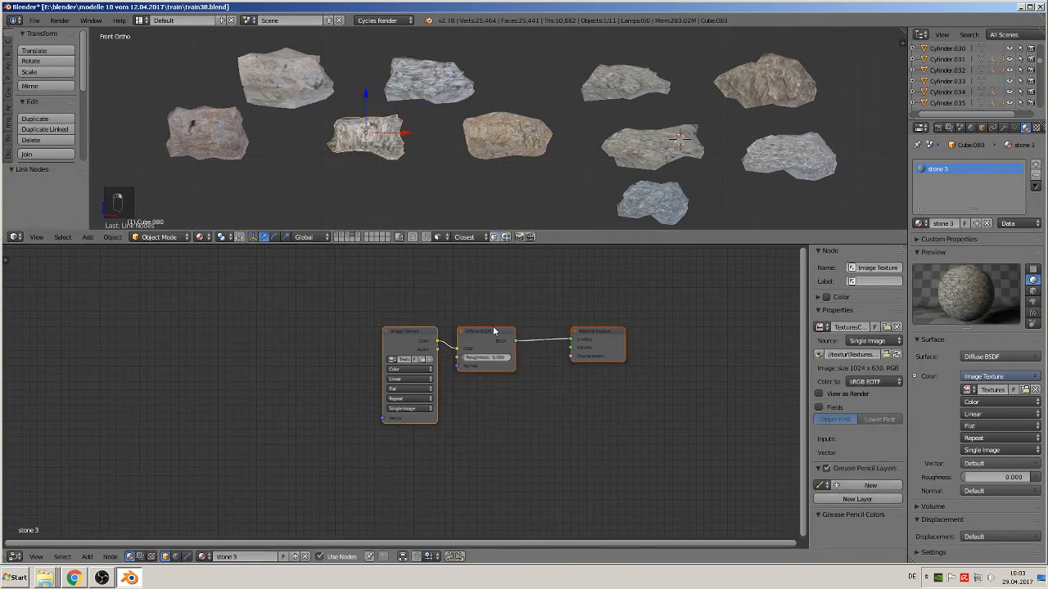
drag(494, 330, 533, 255)
key(ctrl+v)
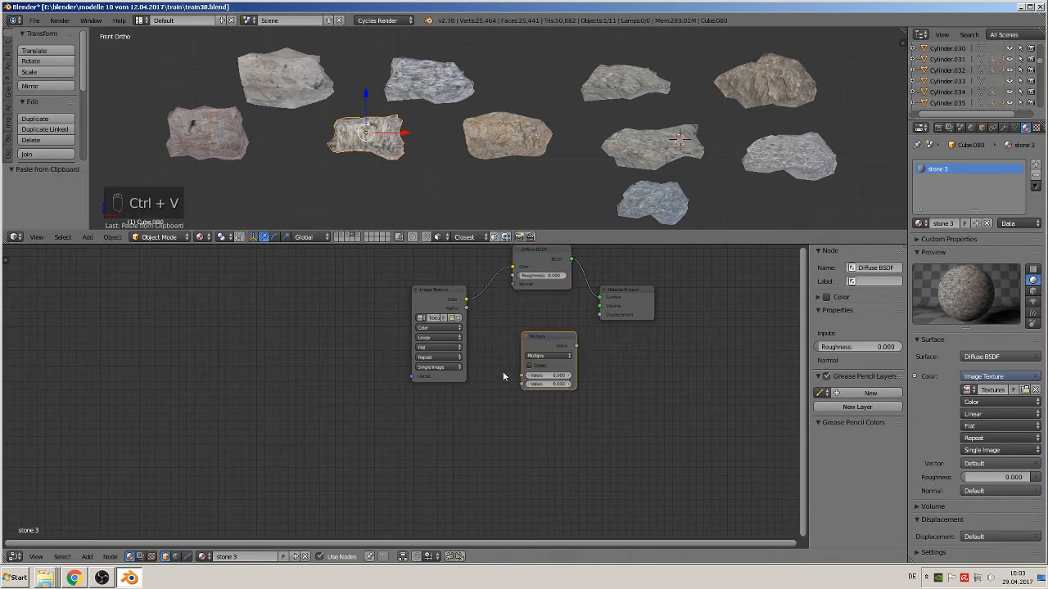
drag(470, 304, 522, 375)
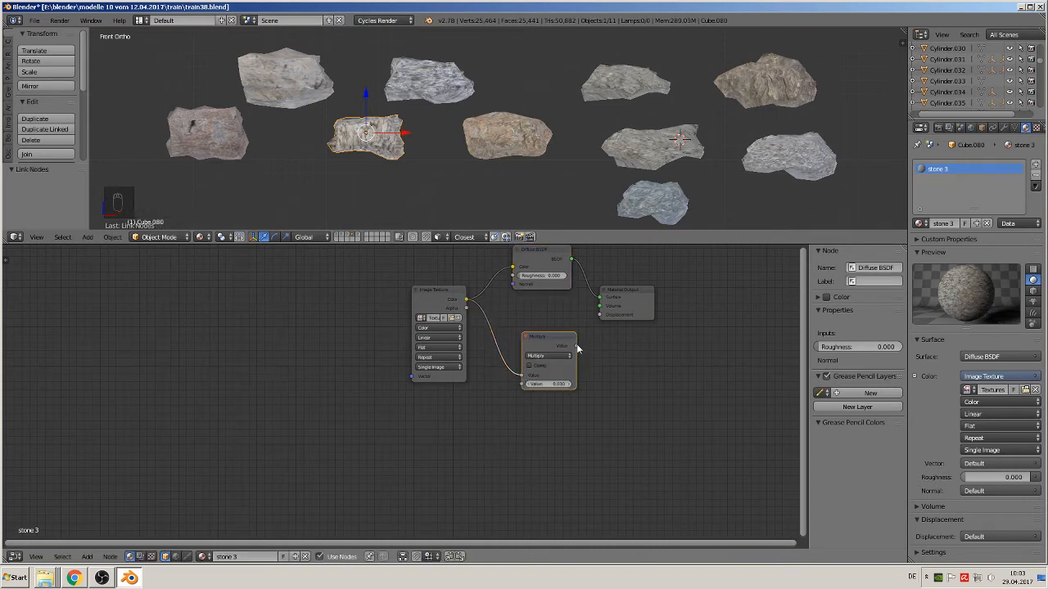
drag(576, 346, 601, 314)
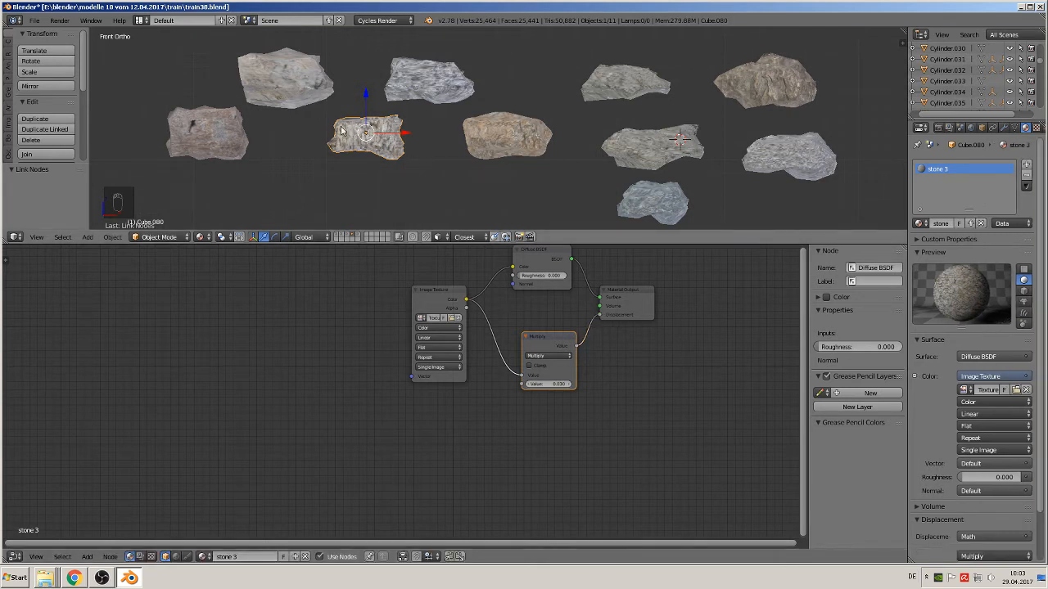
Step: Paste the Multiply node into the stone1 material and route Image Texture Color through it to Displacement, with the Diffuse BSDF moved up
click(298, 68)
drag(483, 336, 497, 286)
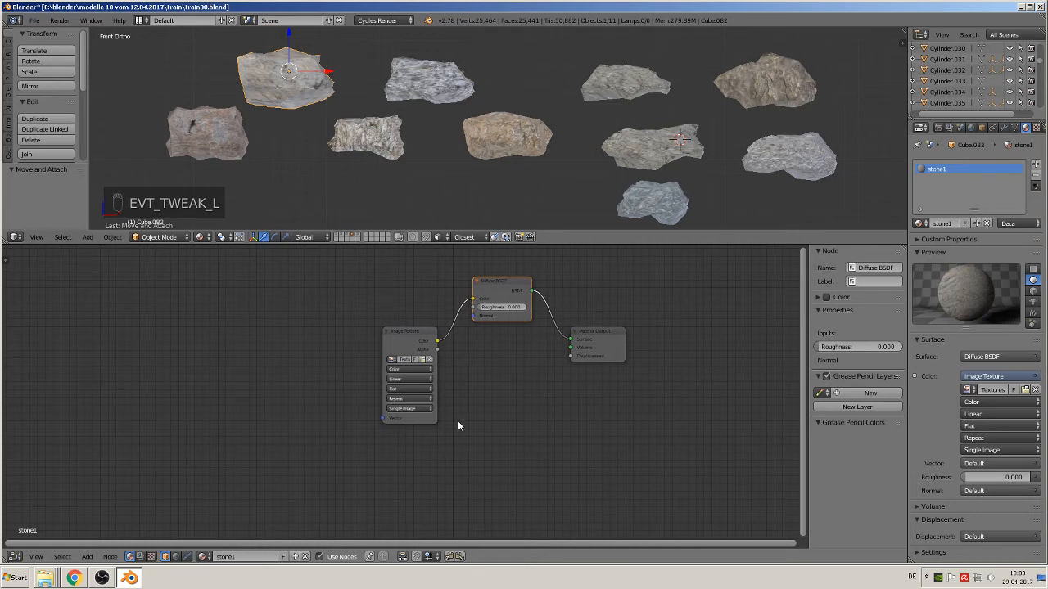
key(ctrl+v)
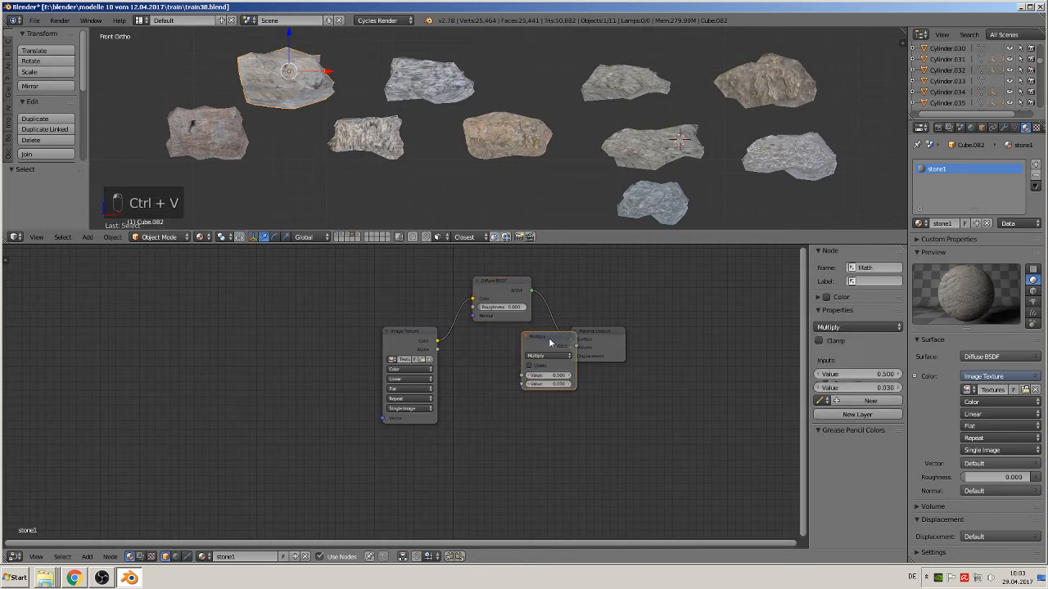
drag(552, 341, 511, 378)
click(432, 341)
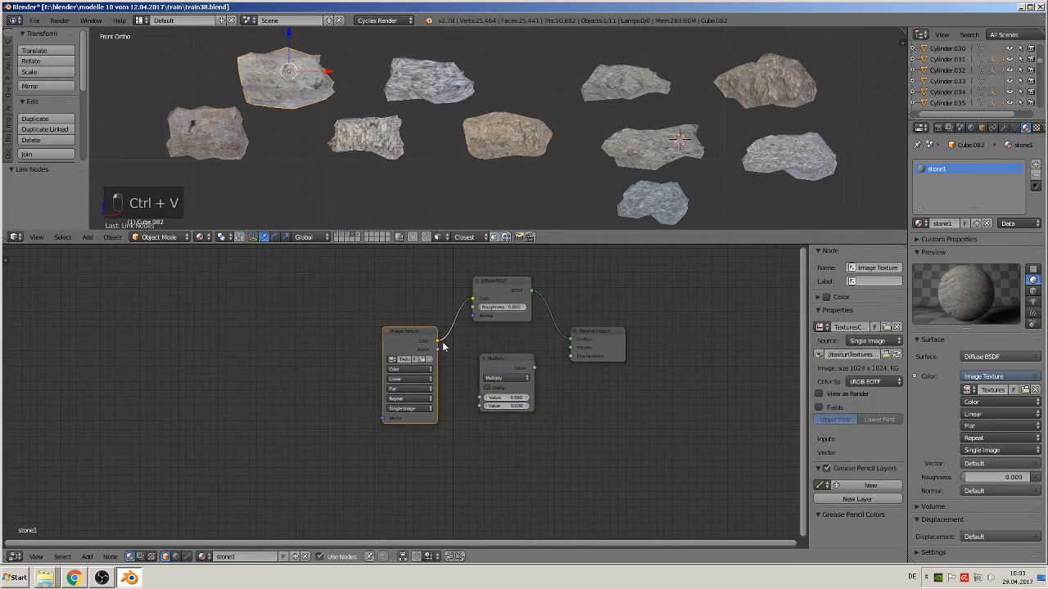
drag(438, 341, 481, 398)
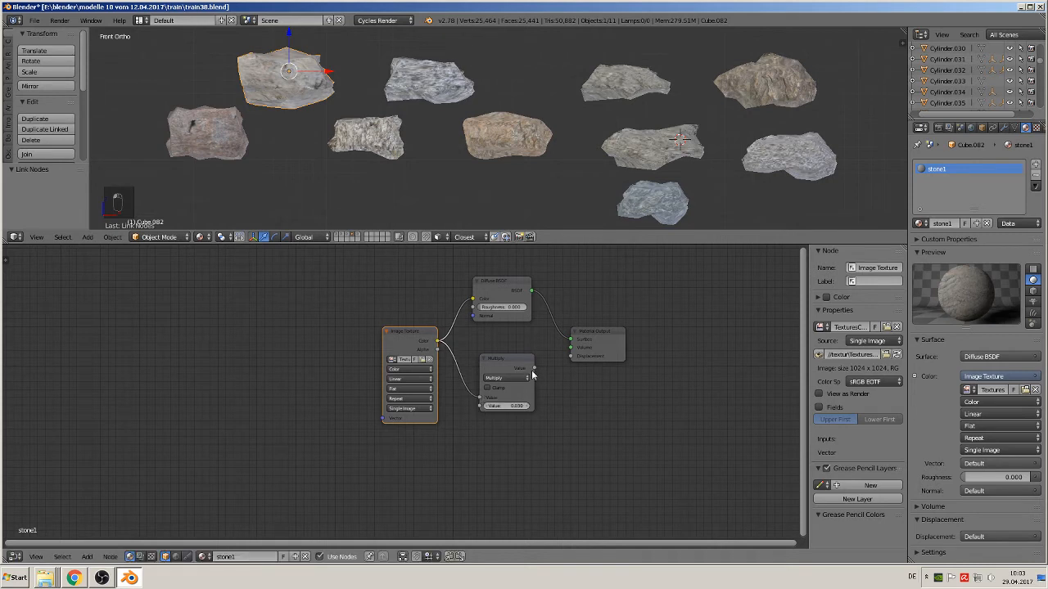
drag(534, 368, 573, 356)
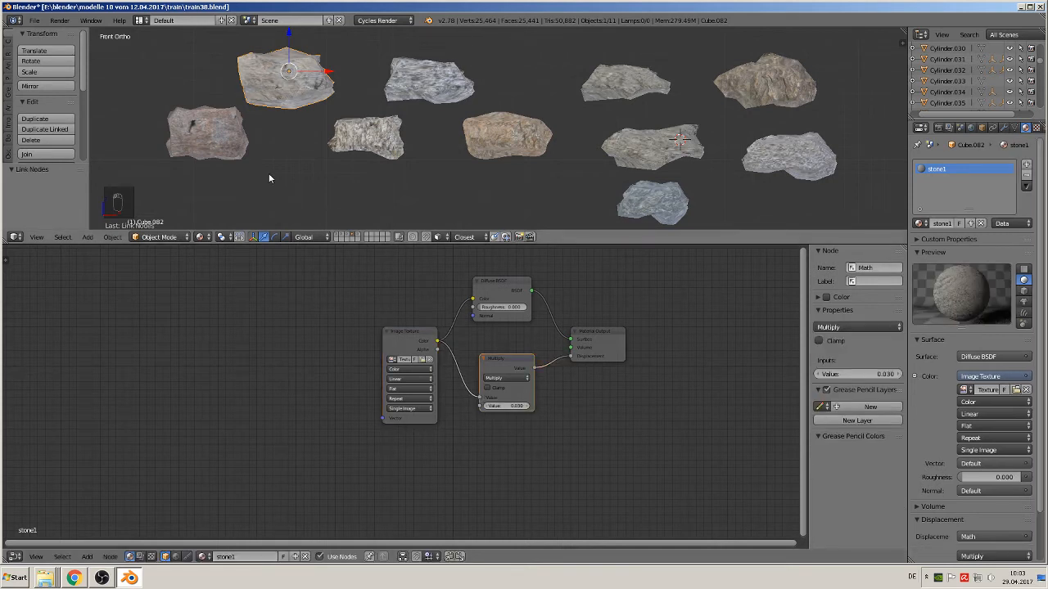
Step: Select the stone 2 rock, paste the Multiply node into its material and connect it between Image Texture Color and Displacement
click(215, 146)
drag(477, 348, 480, 311)
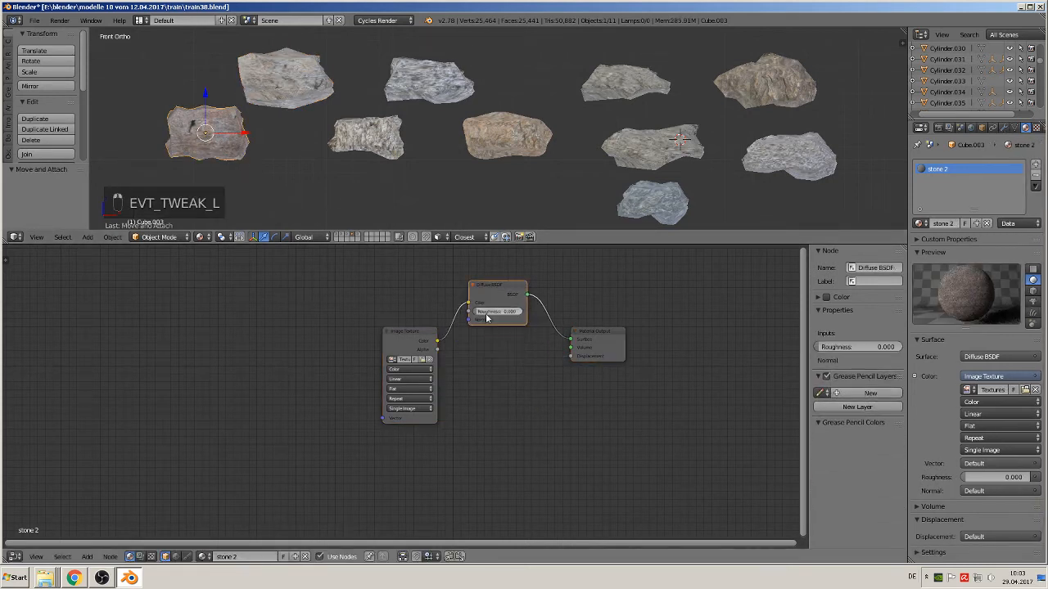
key(ctrl+v)
drag(538, 336, 451, 401)
drag(504, 371, 571, 355)
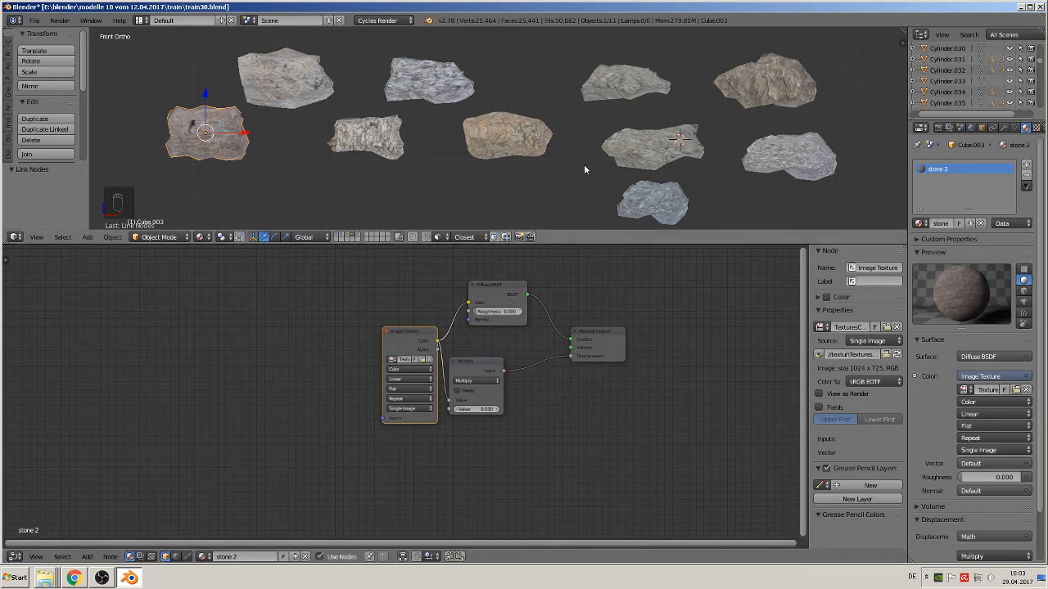
Step: Examine the shapes and textures of all the stones up close and from a distance, starting with the stone 6 rock
scroll(524, 147, up, 6)
middle_drag(521, 120, 459, 143)
scroll(463, 143, down, 4)
right_click(479, 145)
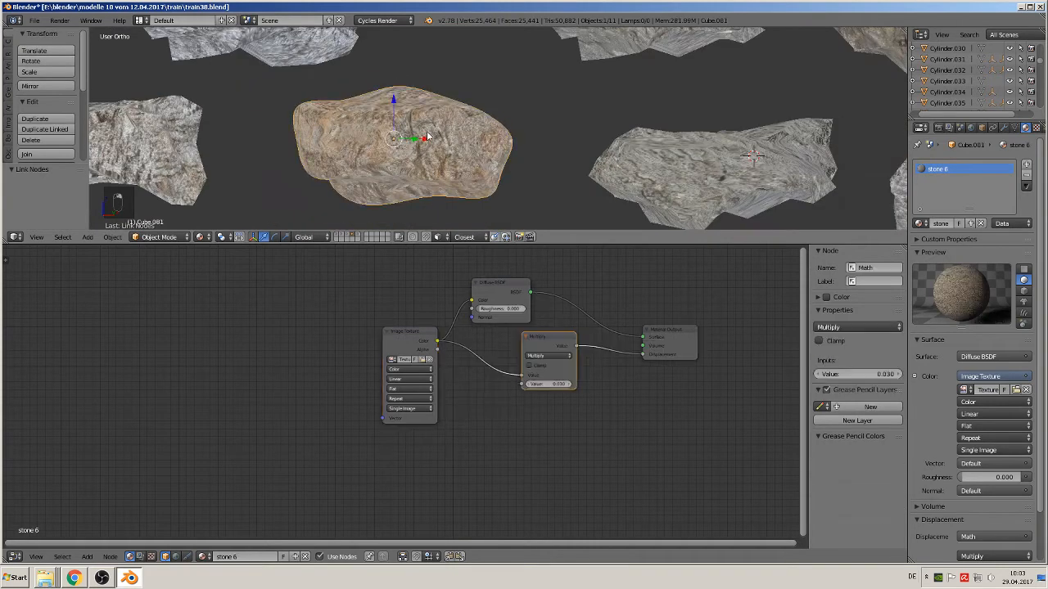
scroll(487, 147, down, 5)
scroll(490, 149, down, 7)
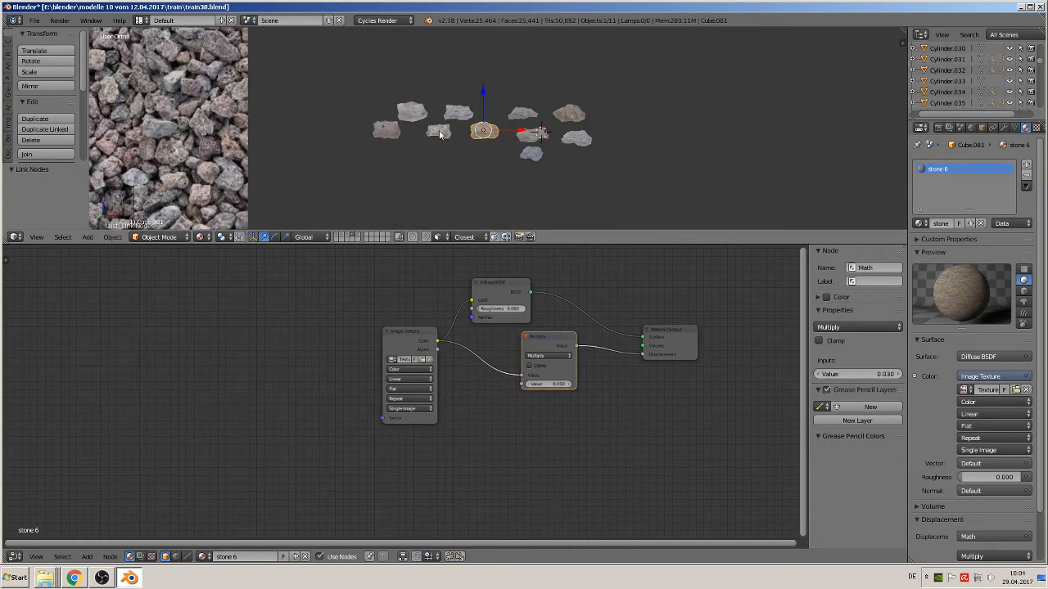
scroll(531, 157, up, 8)
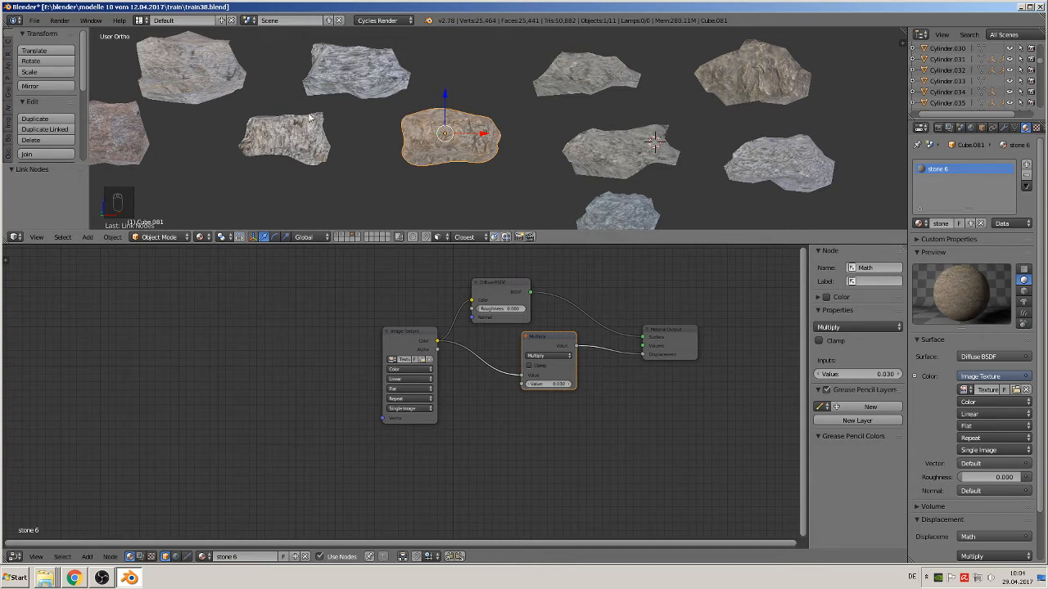
scroll(774, 163, down, 1)
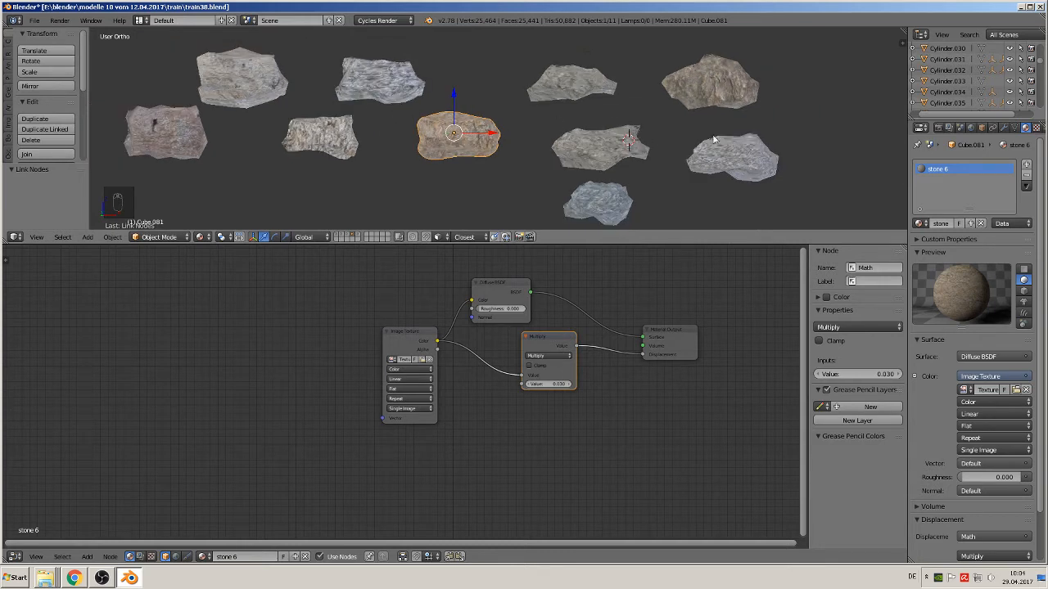
scroll(622, 138, up, 2)
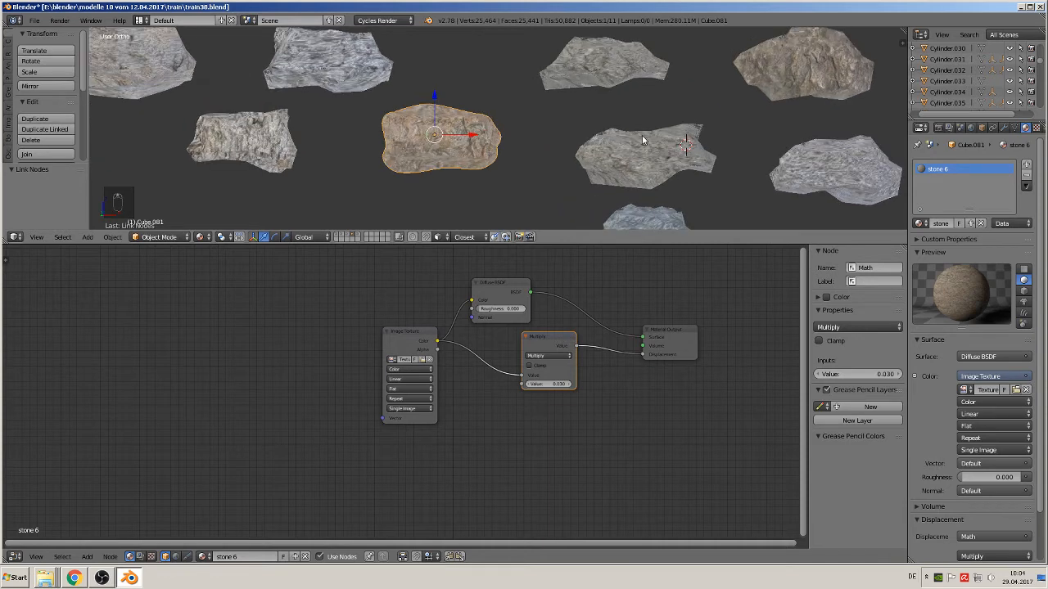
Step: Pull the stone 8 rock's upper-right corner vertex inward about 0.006 in X and its right tip about 0.004, using proportional editing
right_click(645, 139)
scroll(720, 135, up, 1)
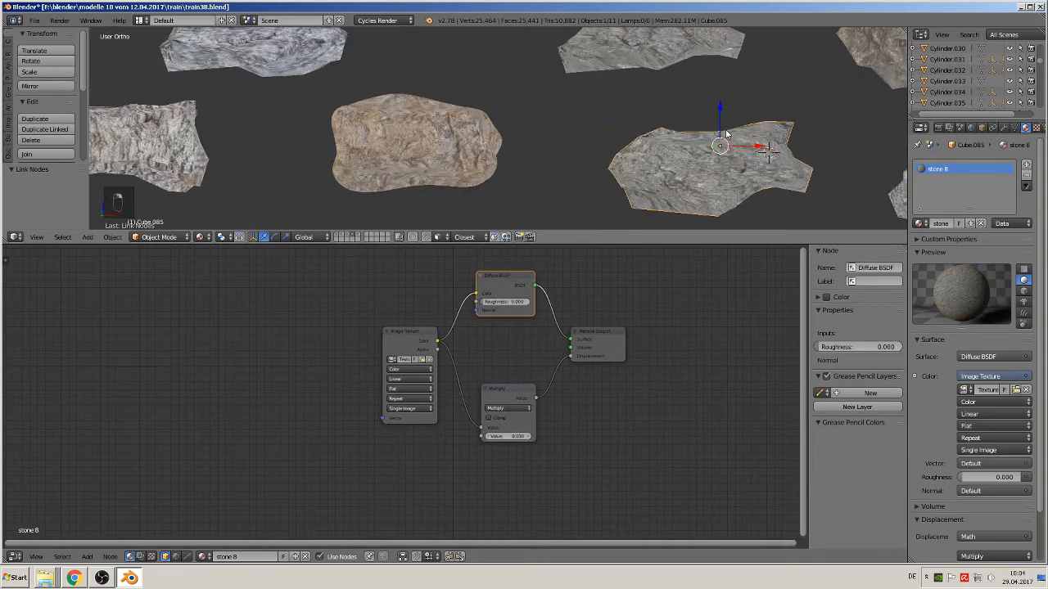
key(Tab)
right_click(798, 121)
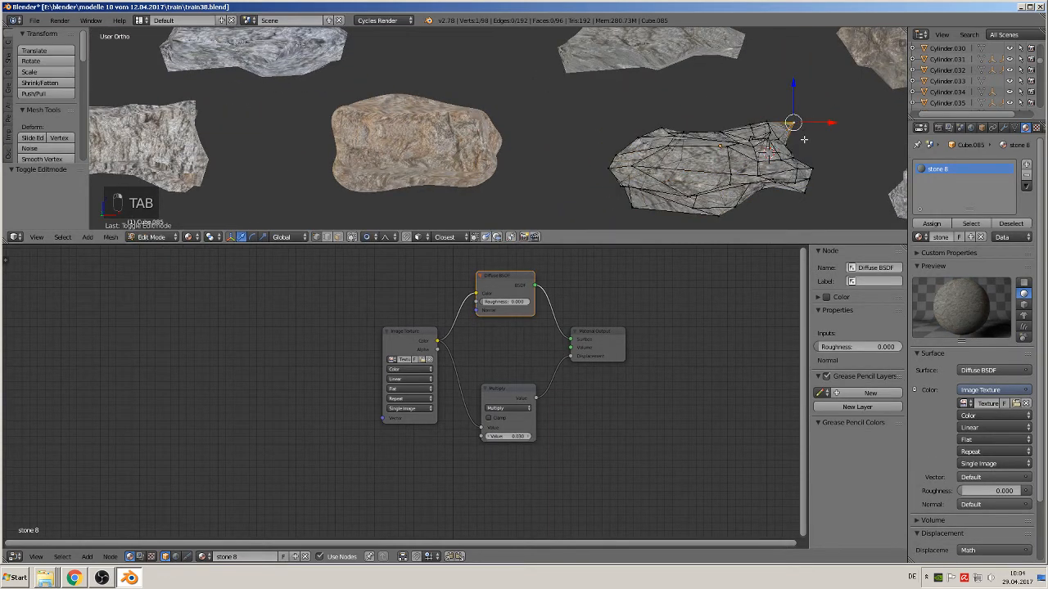
key(g)
scroll(804, 140, up, 4)
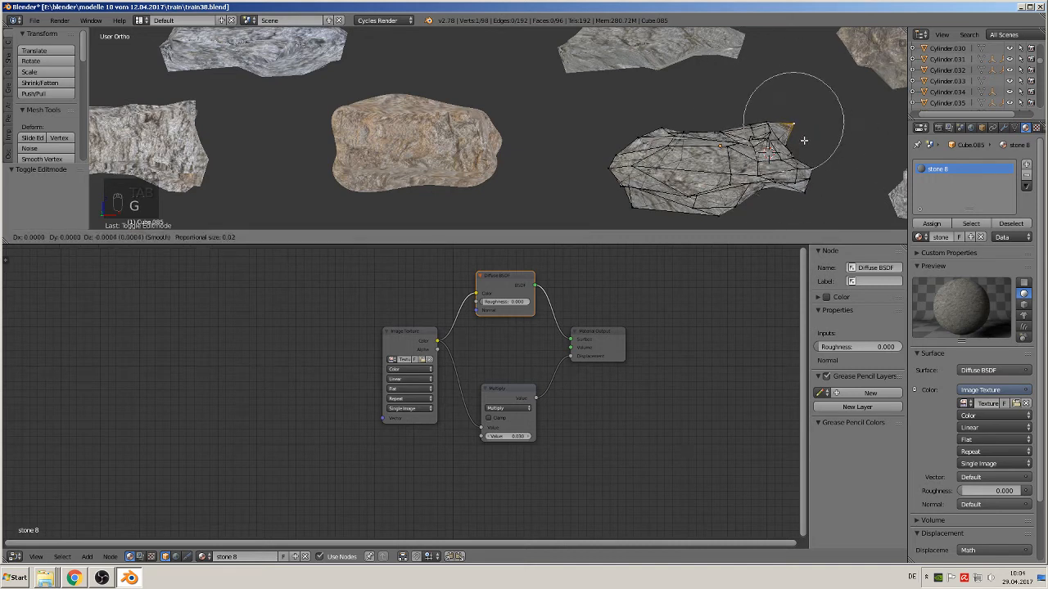
scroll(799, 141, up, 3)
click(787, 146)
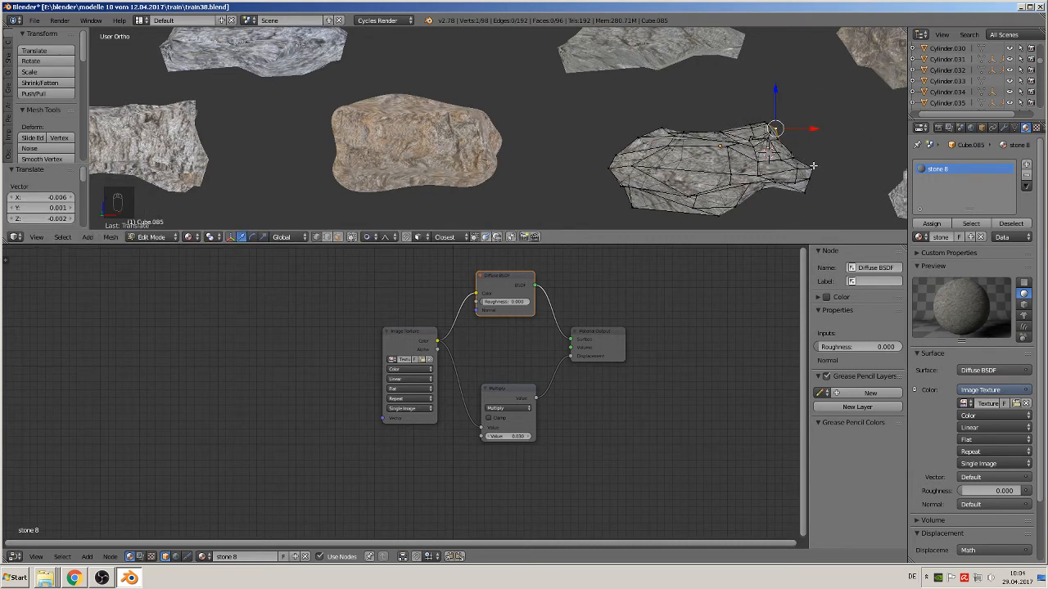
key(g)
click(799, 173)
scroll(796, 179, down, 2)
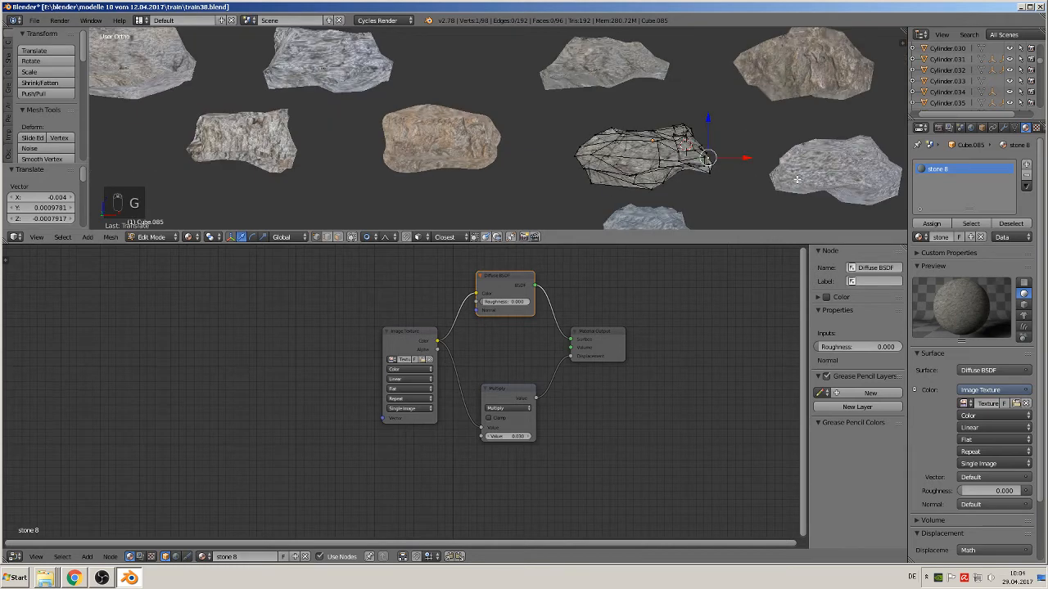
Step: Move the lower vertex of the stone 8 rock's right tip inward with proportional editing and refine its position to shorten the tip
right_click(720, 180)
key(g)
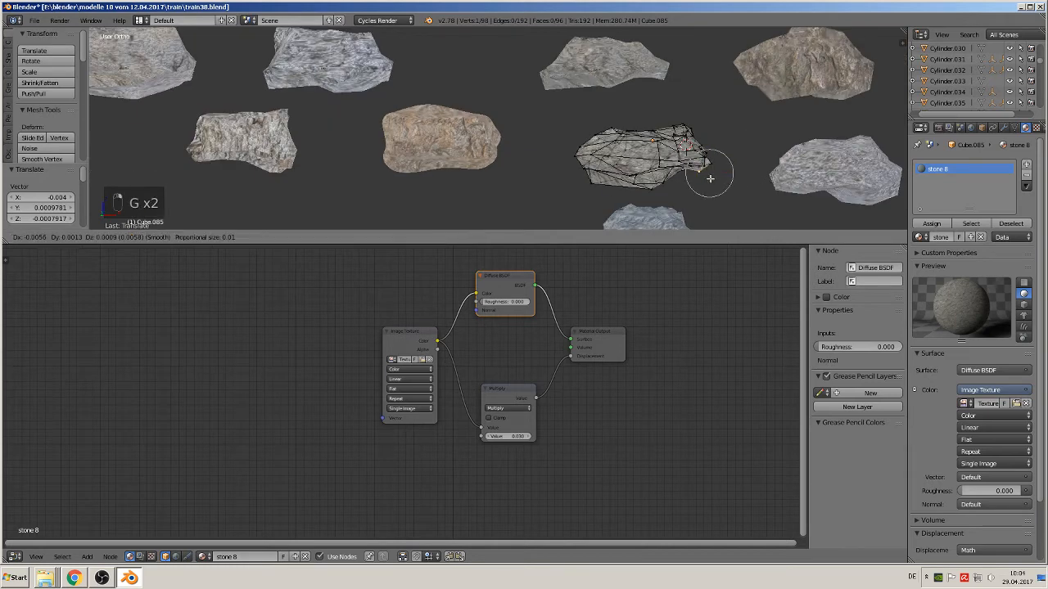
click(714, 176)
key(Tab)
key(Tab)
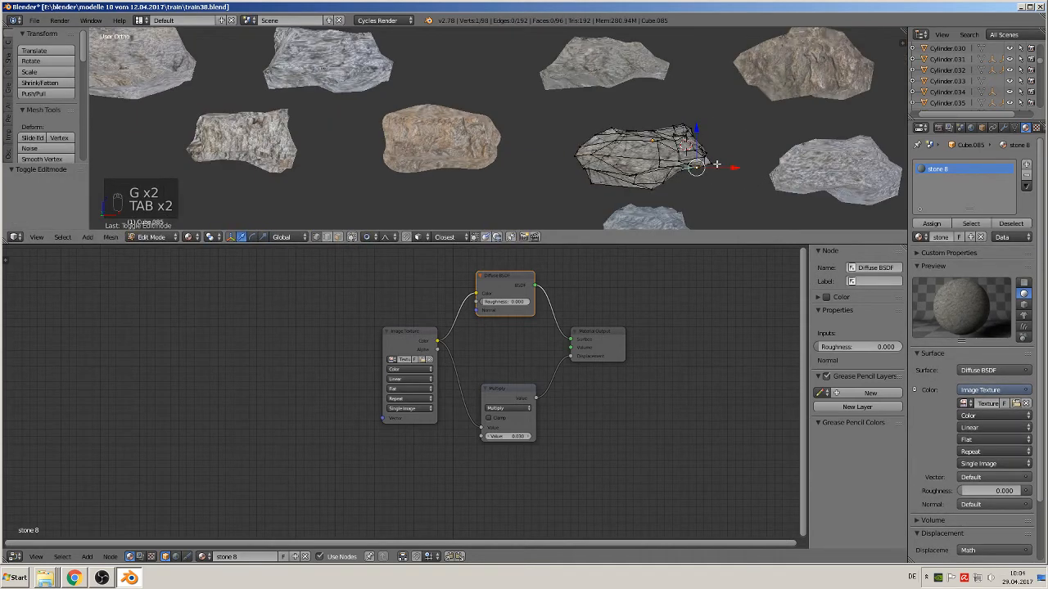
key(g)
click(710, 167)
key(Tab)
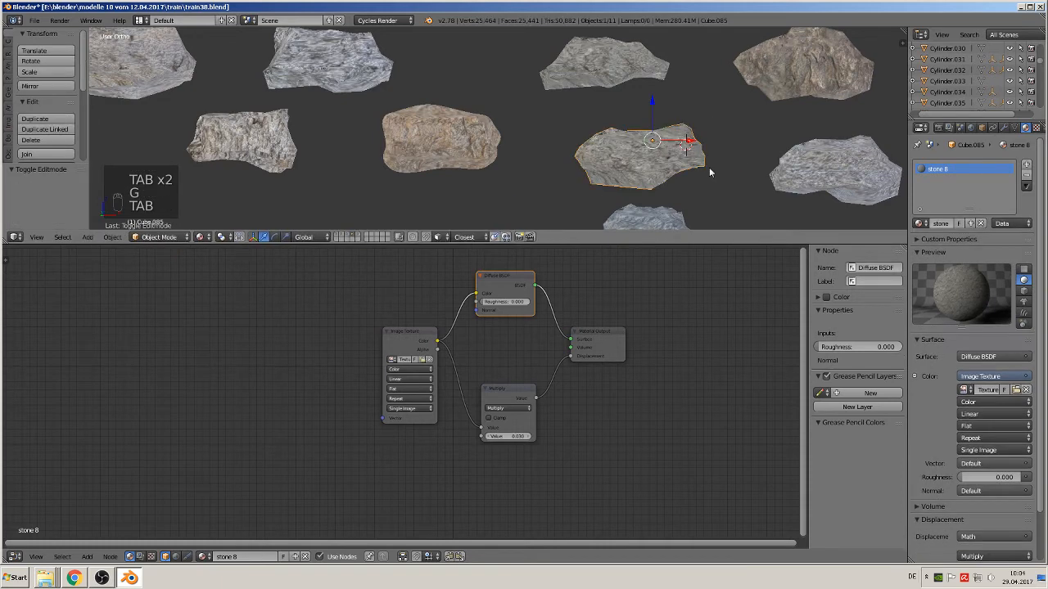
scroll(704, 165, down, 1)
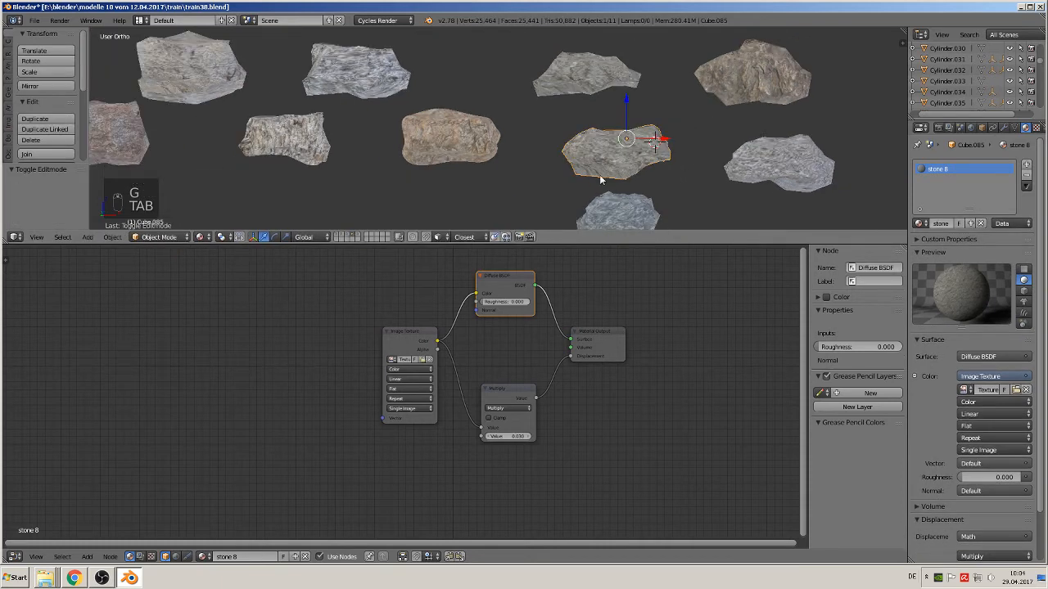
scroll(603, 179, up, 2)
key(Tab)
right_click(652, 190)
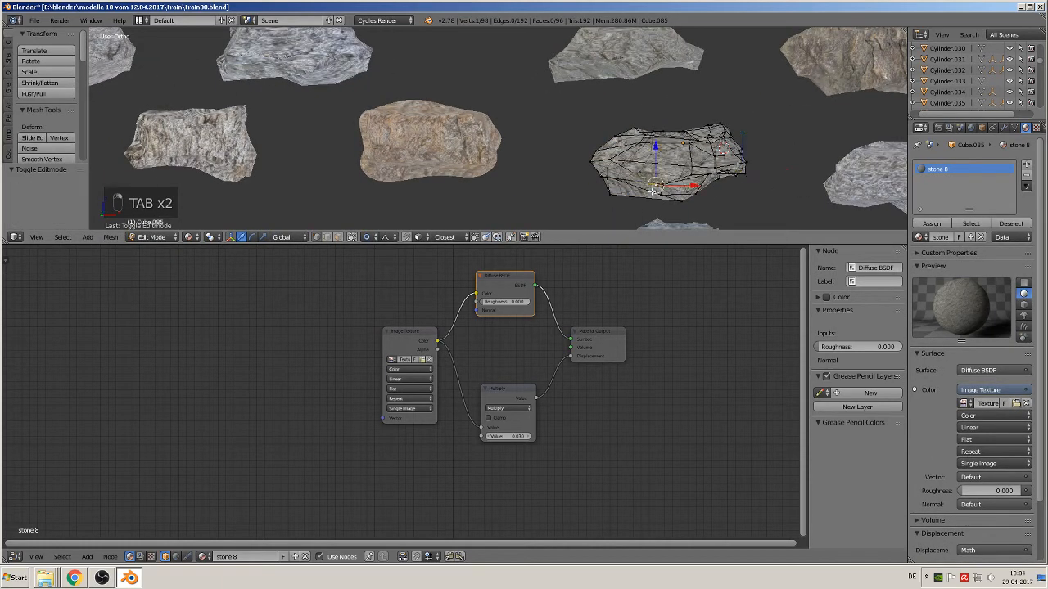
right_click(610, 197)
right_click(624, 193)
scroll(659, 201, down, 3)
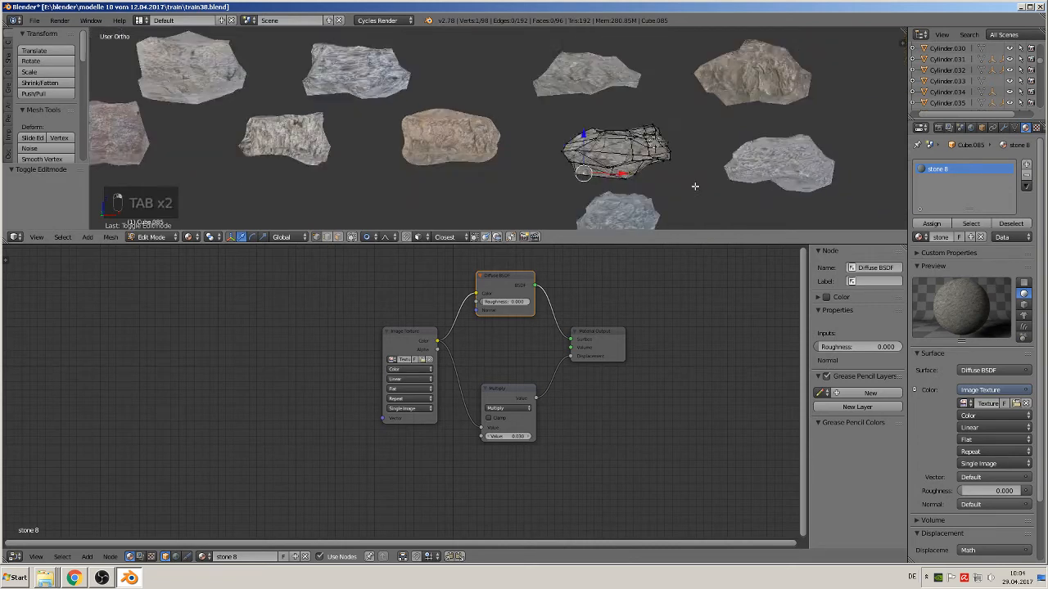
key(Tab)
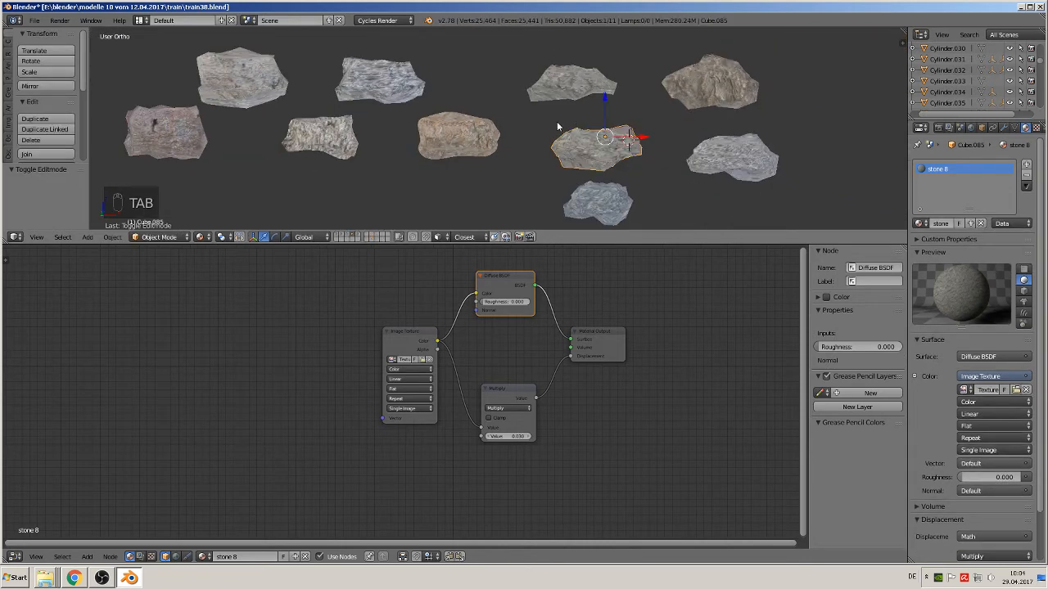
Step: Edit the stone4 rock's mesh and reposition the vertex at its upper-right corner to soften the outline
right_click(421, 78)
key(Tab)
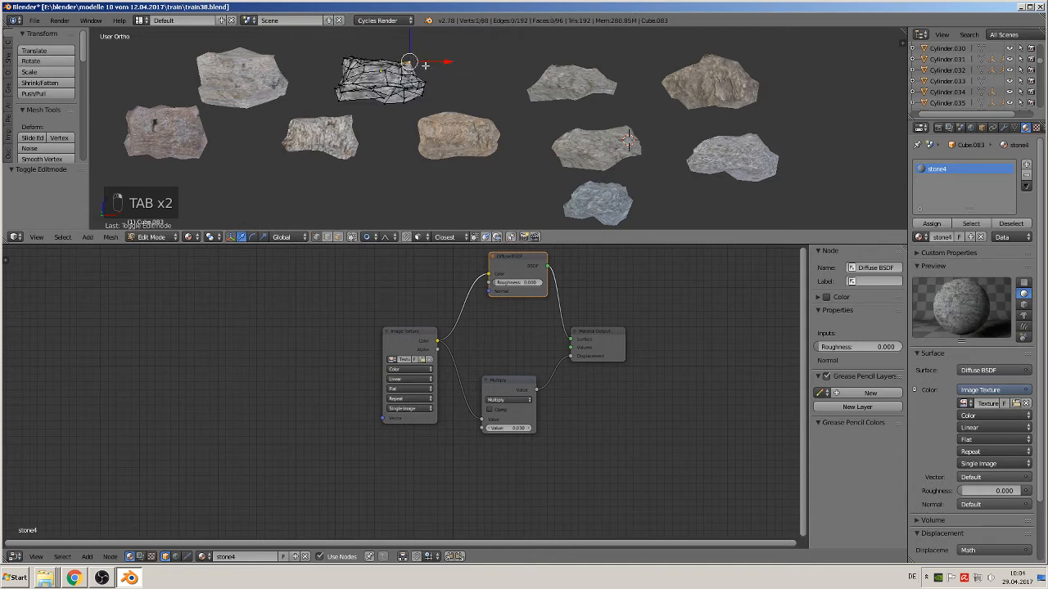
key(g)
key(Tab)
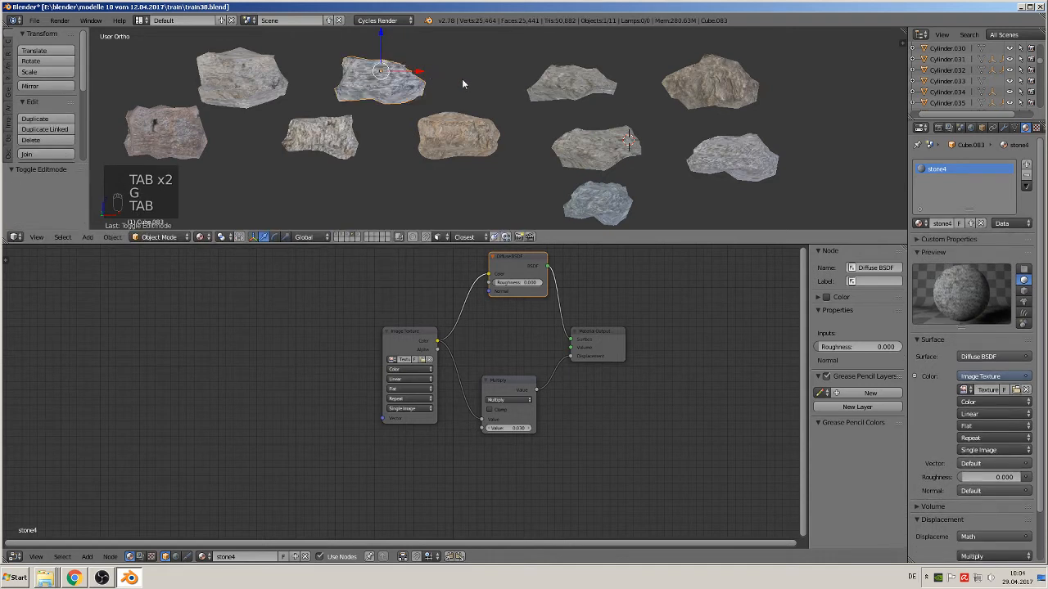
Step: Move the stone 7 rock's lower-right vertex about 0.003 inward and upward, and its left end vertex about 0.005 inward in X
right_click(540, 91)
key(Tab)
right_click(628, 91)
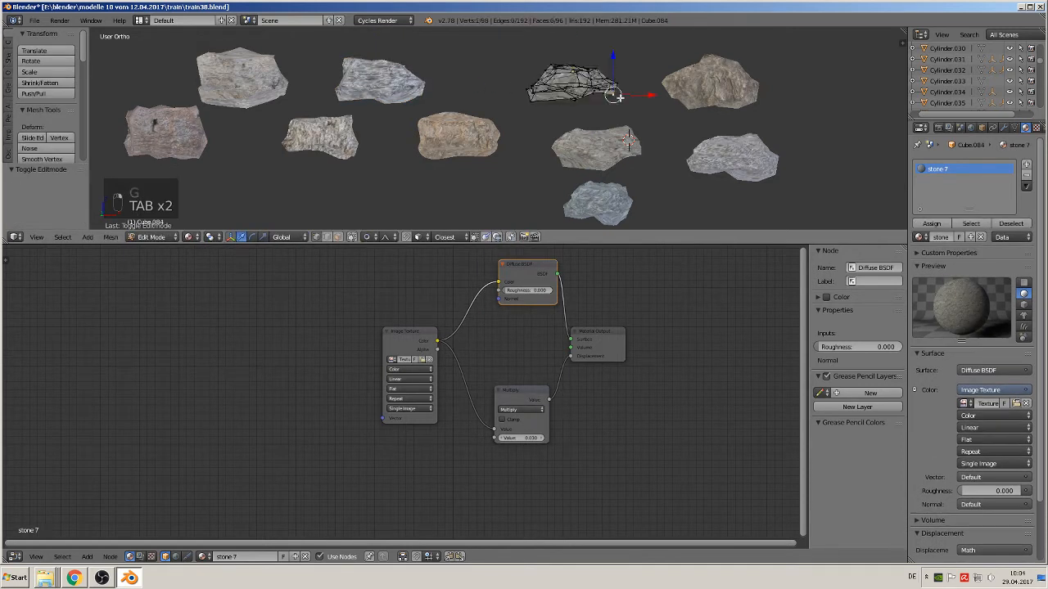
key(g)
click(610, 92)
right_click(534, 92)
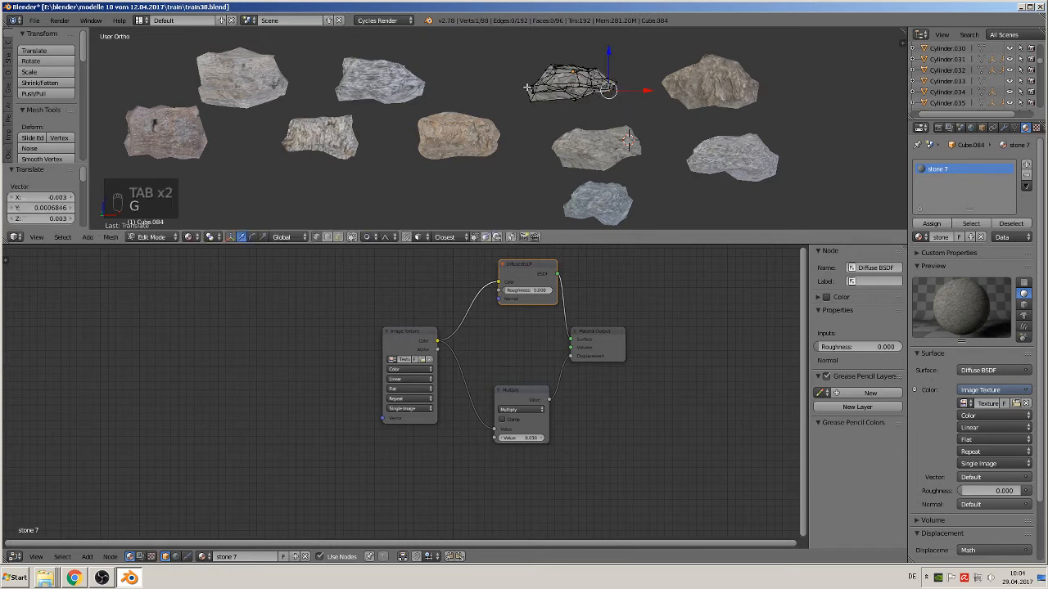
key(g)
click(537, 95)
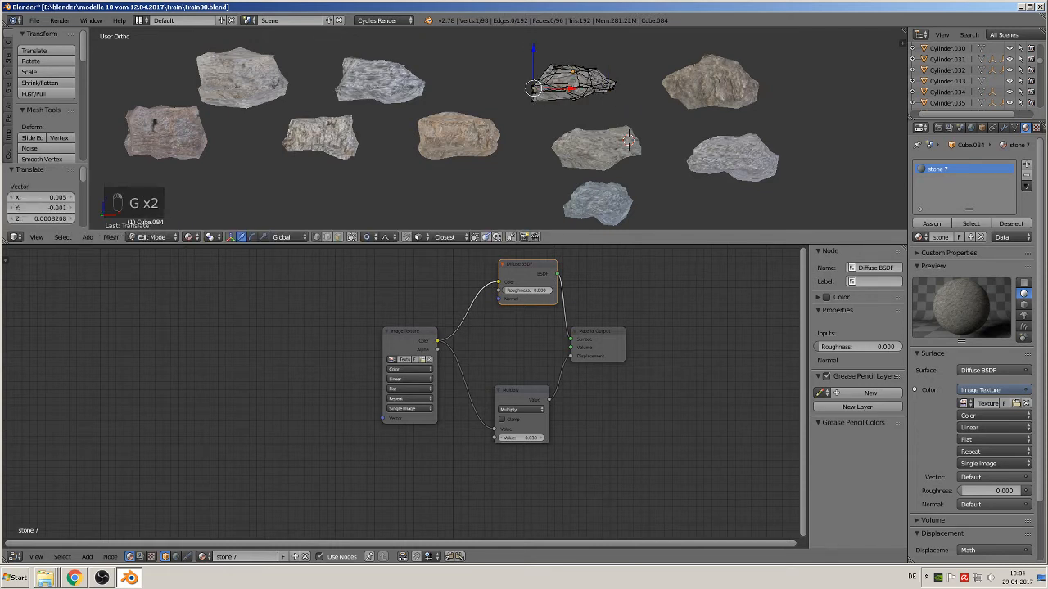
Step: Move the stone 7 rock's lower-left corner vertex inward and up with proportional editing
key(Tab)
right_click(674, 91)
right_click(528, 100)
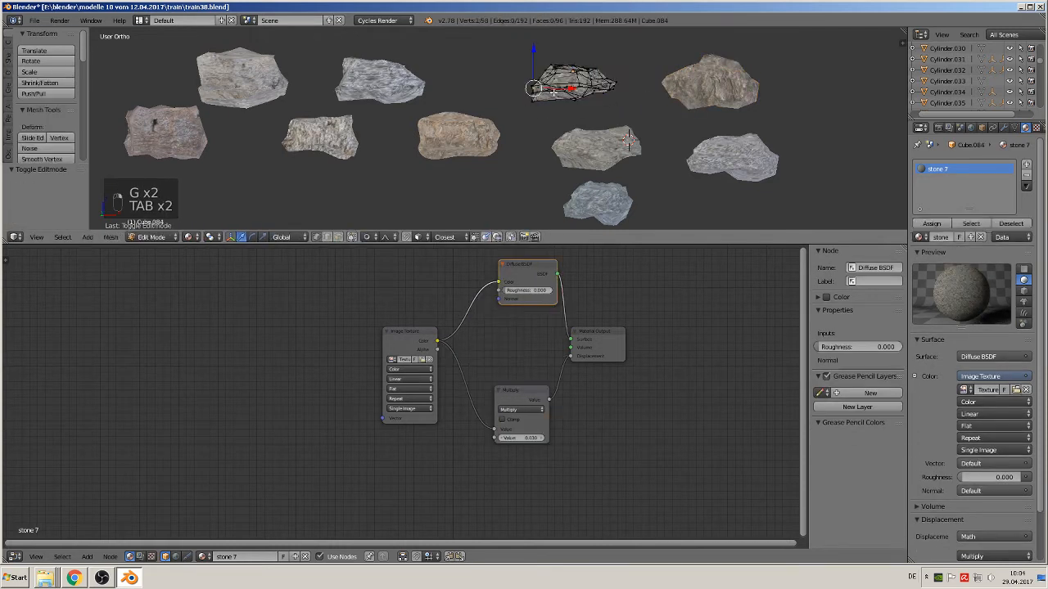
key(Tab)
key(g)
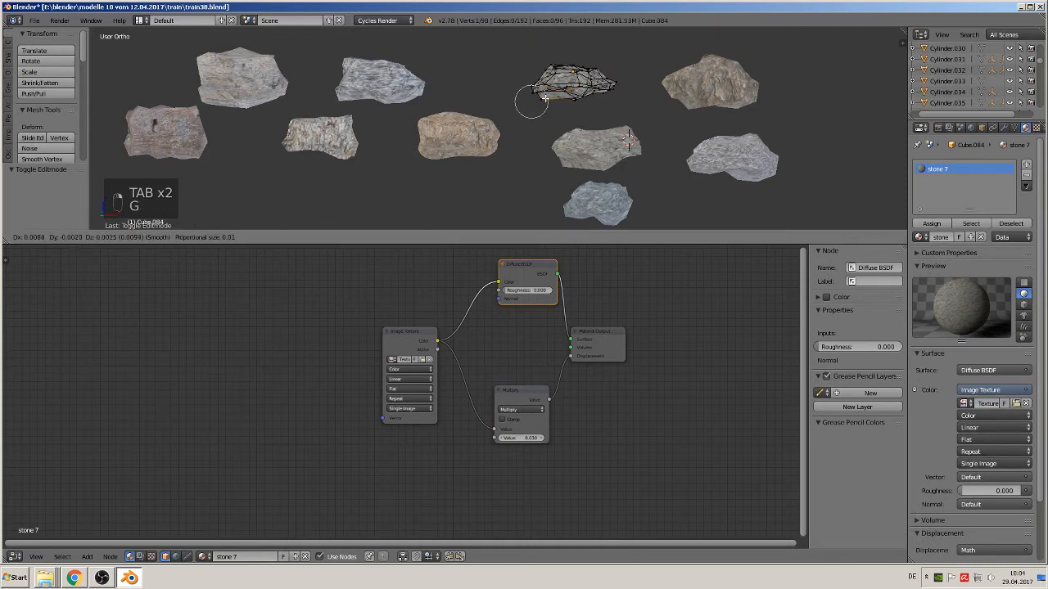
click(546, 102)
key(Tab)
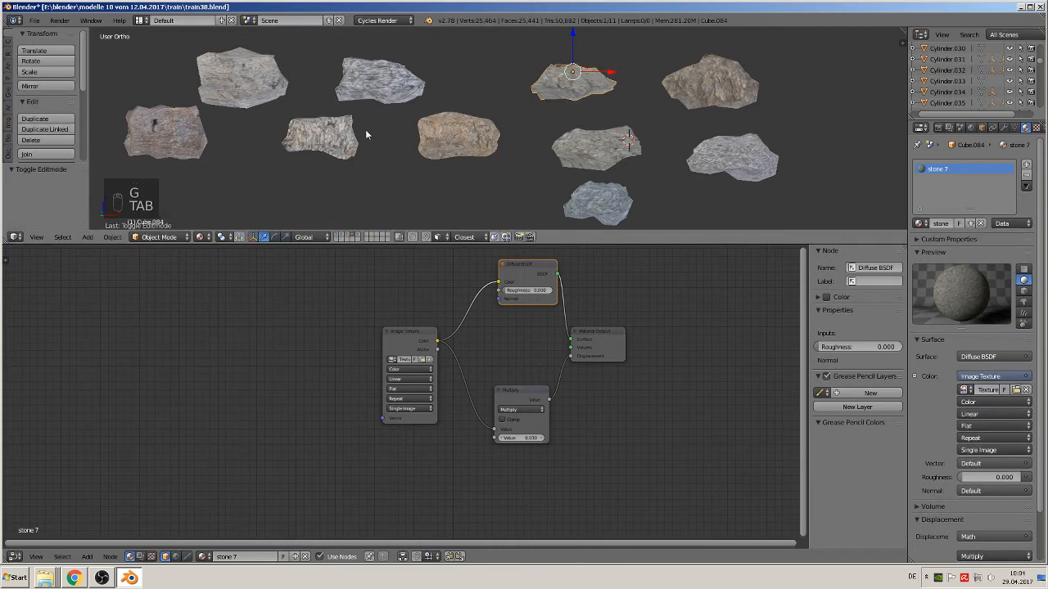
Step: Lower the stone 2 rock's upper-right corner vertex by about 0.006 in Z and shift it slightly inward
right_click(203, 136)
key(Tab)
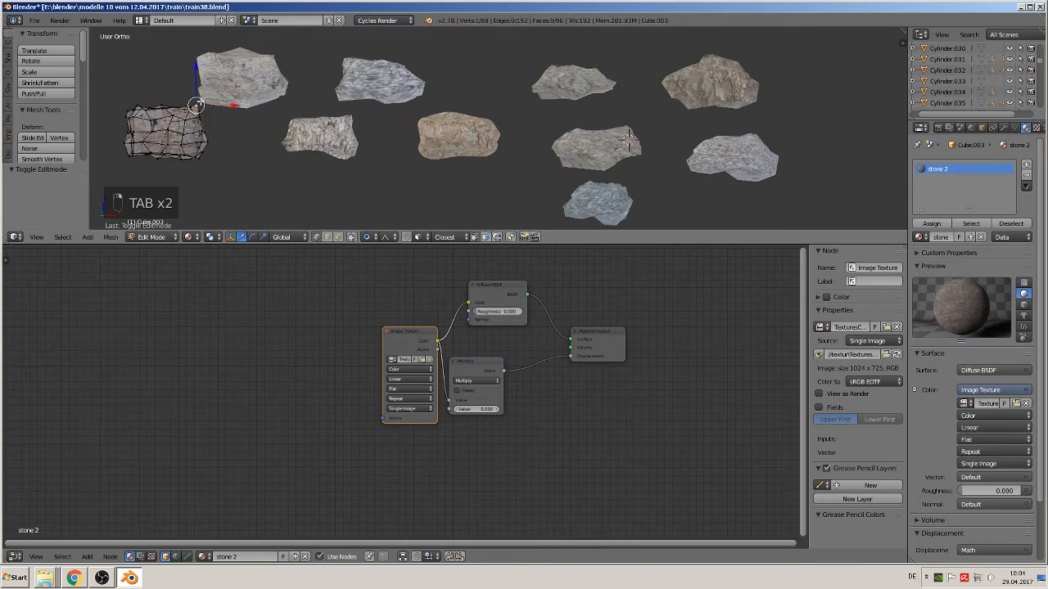
key(g)
click(194, 113)
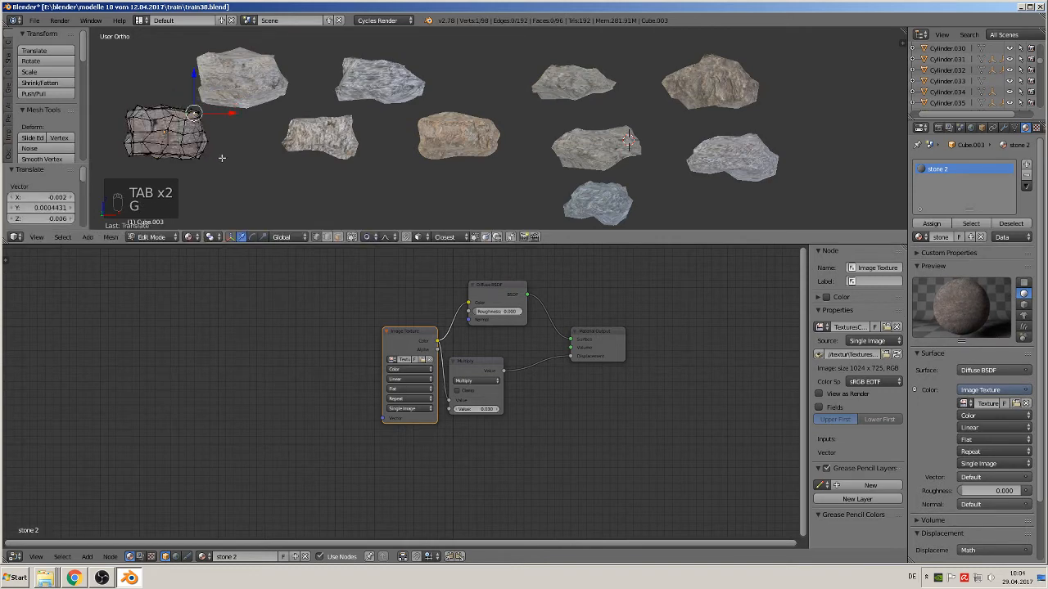
key(Tab)
Step: Edit the stone1 rock's mesh and reposition the protruding vertex at its upper-right edge
right_click(270, 59)
key(Tab)
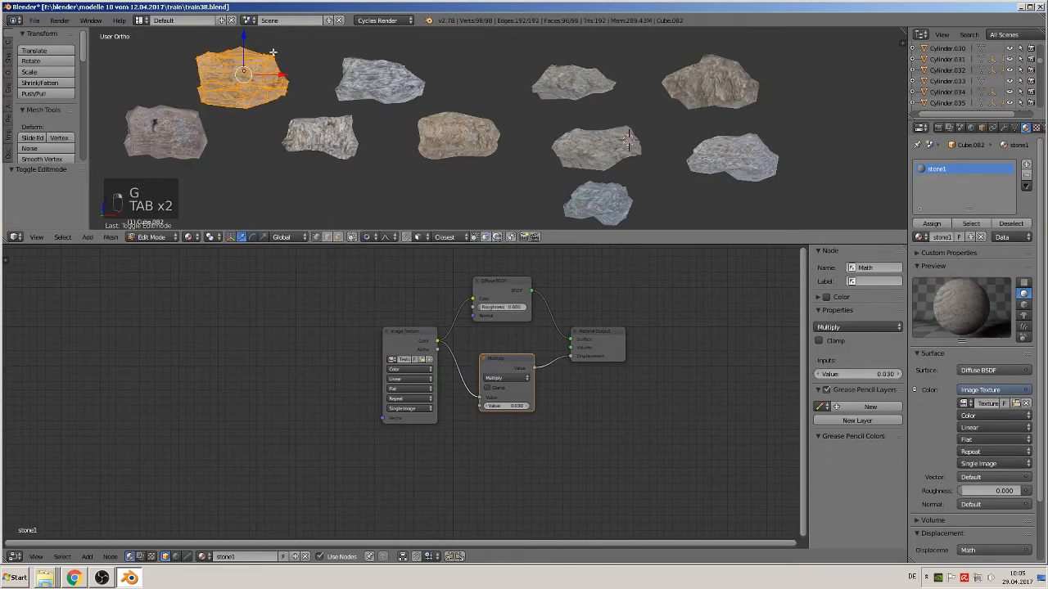
right_click(276, 57)
key(g)
click(271, 50)
key(Tab)
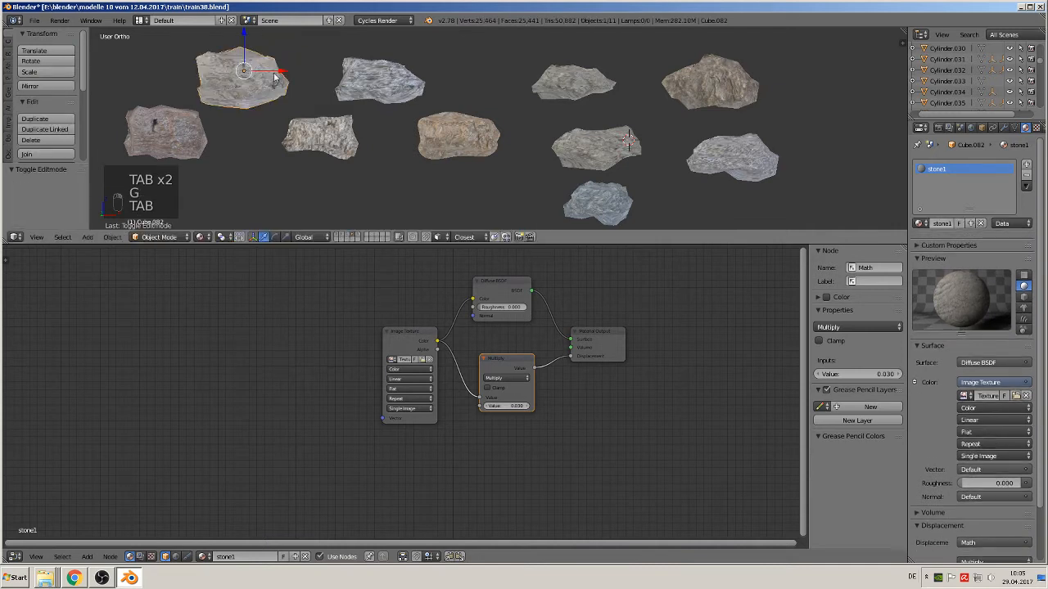
Step: Move the stone 3 rock's upper-right corner vertex inward and down, first by about 0.004 in X and 0.005 in Z, with proportional editing
right_click(345, 127)
key(Tab)
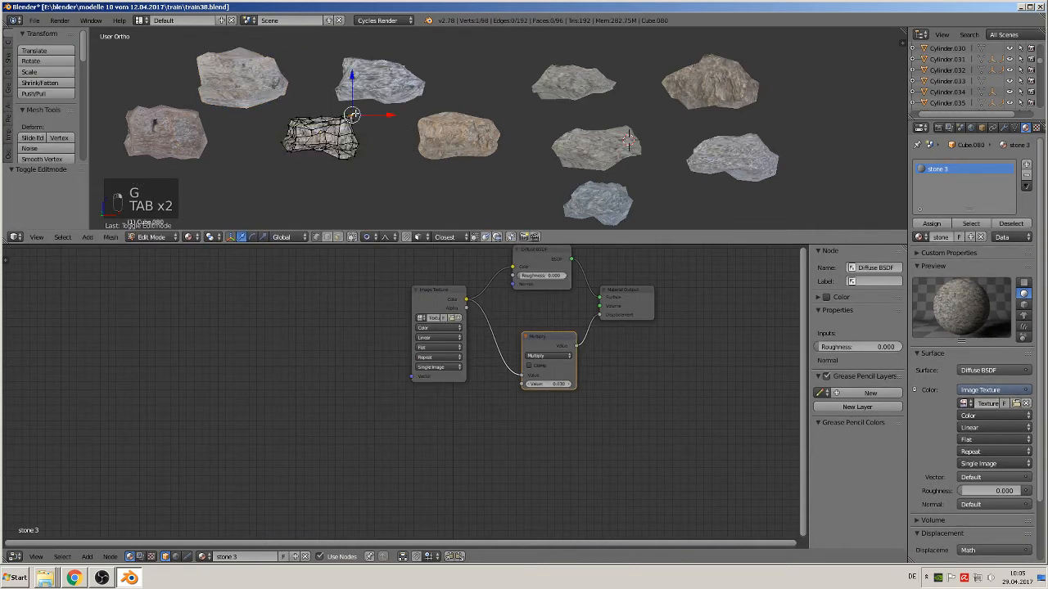
right_click(352, 116)
key(g)
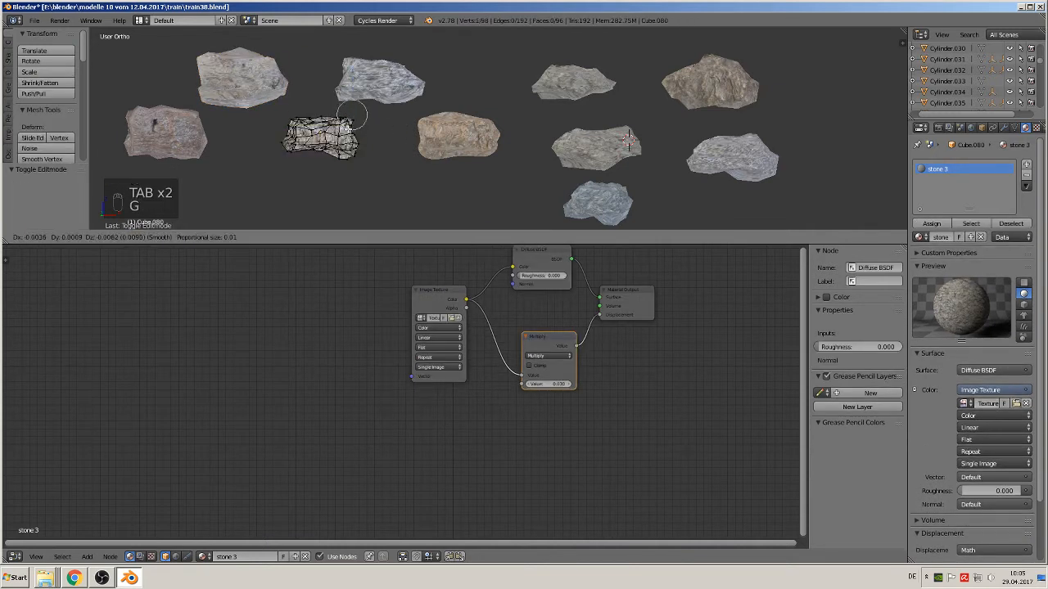
click(353, 117)
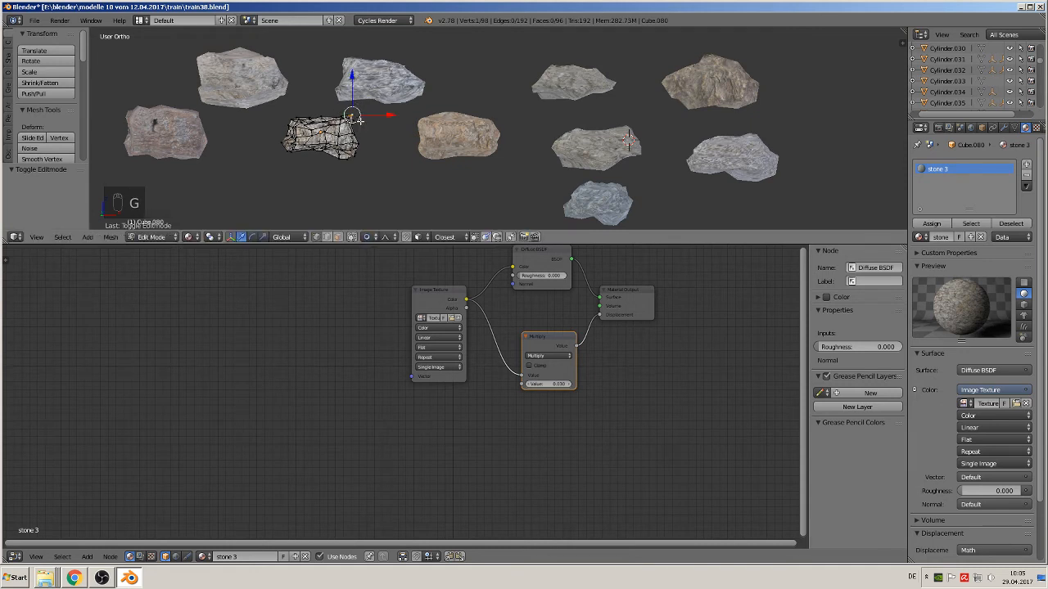
key(g)
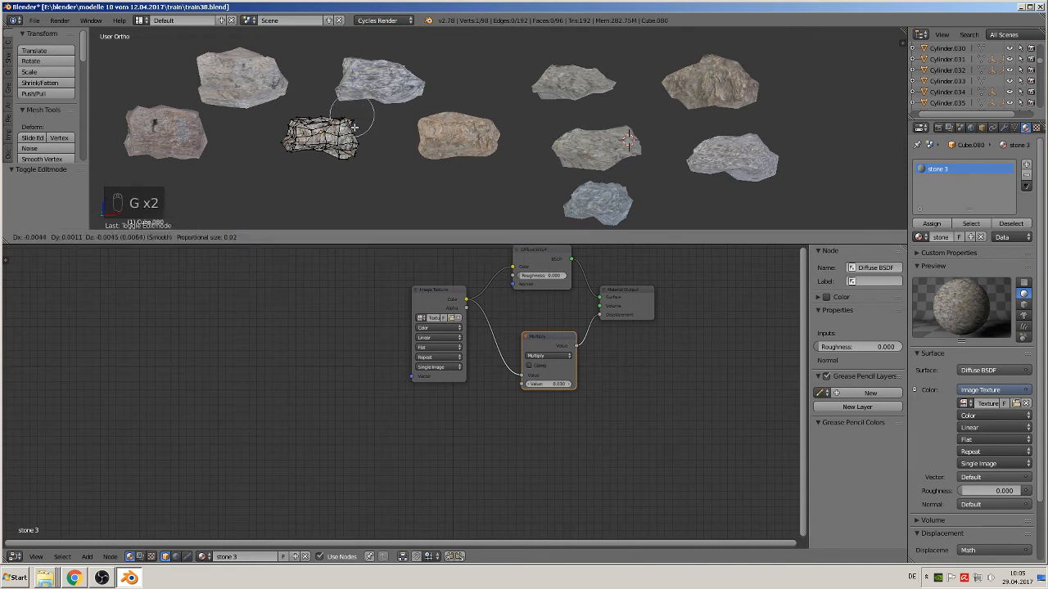
click(354, 127)
key(g)
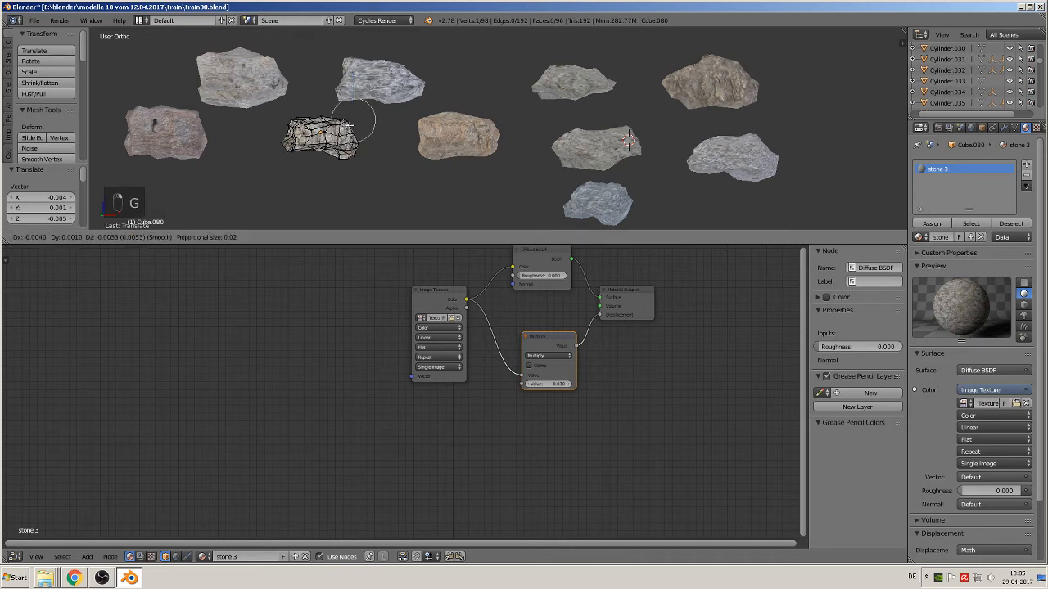
click(350, 127)
key(Tab)
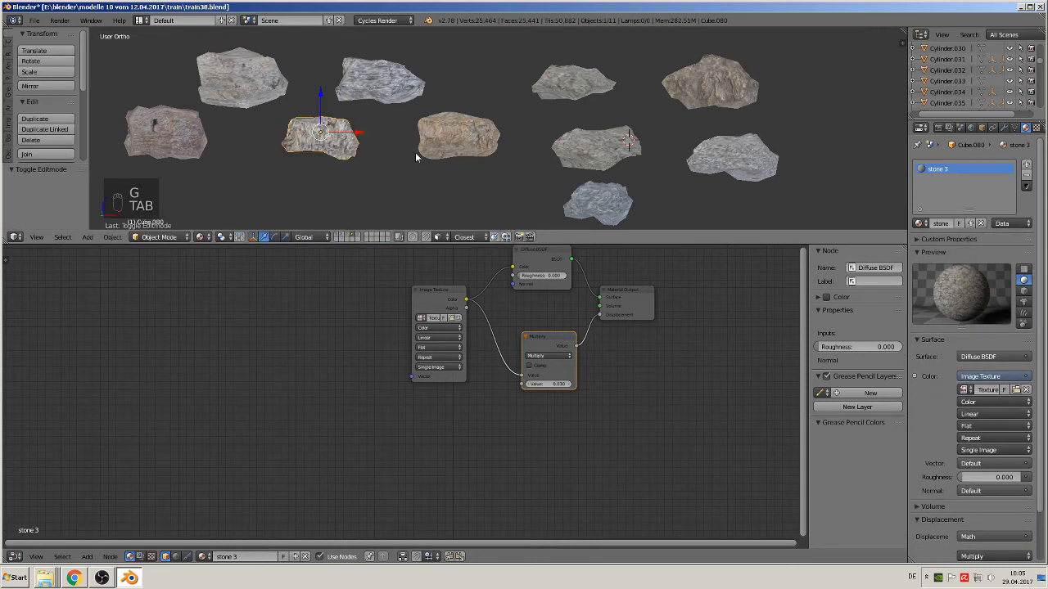
Step: Spread out the stone 3 material's nodes by moving Material Output and Multiply away from the Diffuse BSDF
scroll(414, 143, down, 3)
key(KP_1)
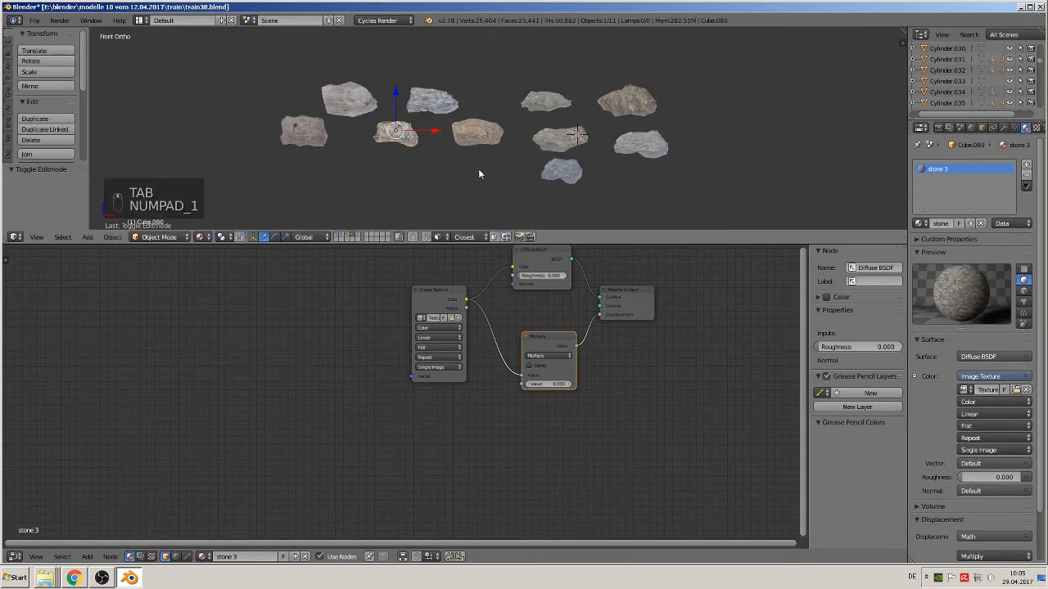
scroll(562, 288, down, 2)
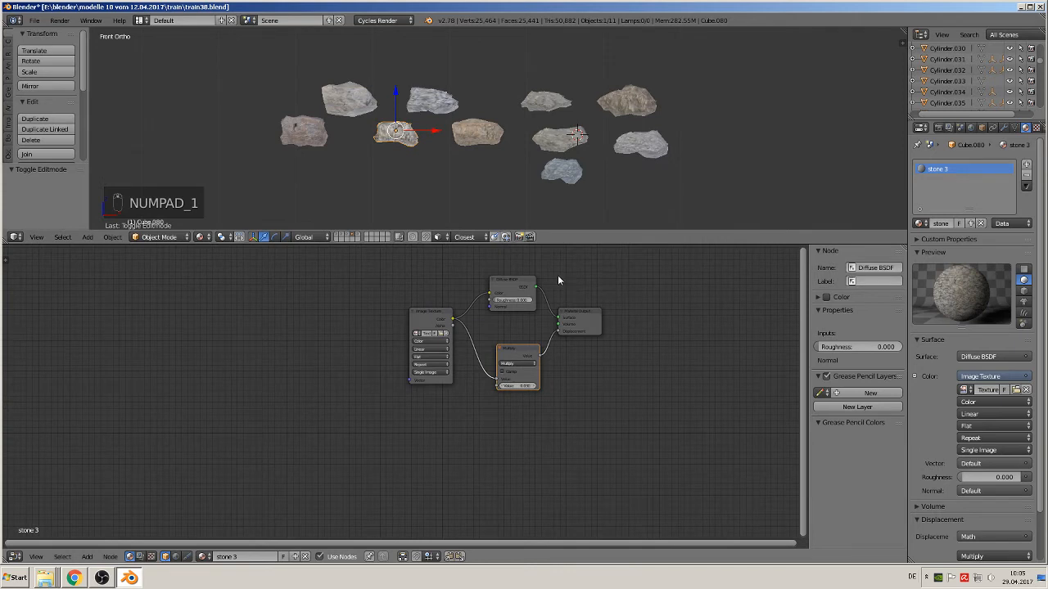
middle_drag(559, 281, 429, 292)
drag(452, 304, 578, 325)
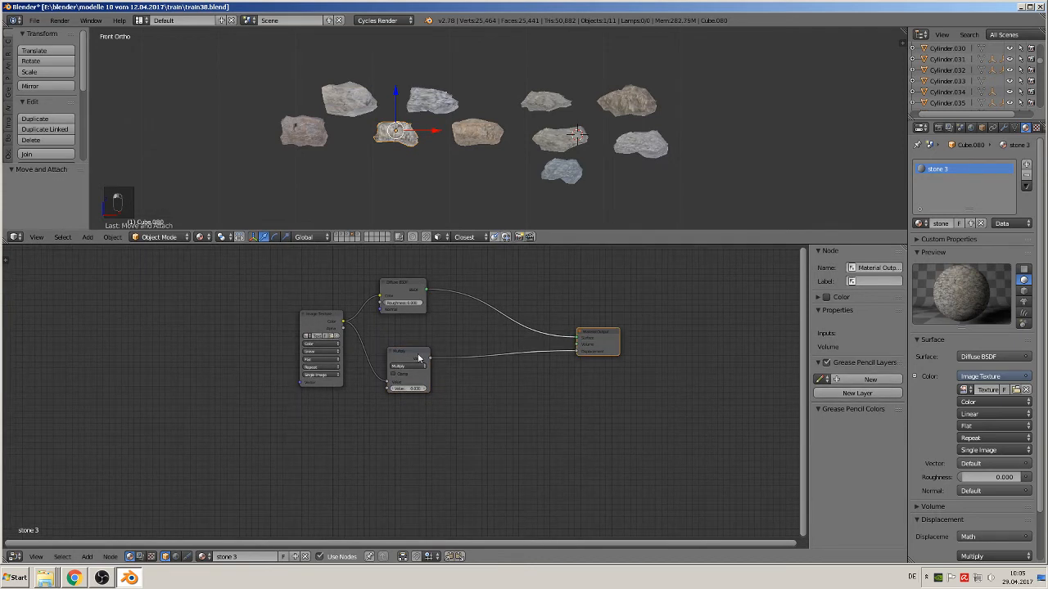
drag(418, 358, 480, 393)
scroll(483, 393, up, 2)
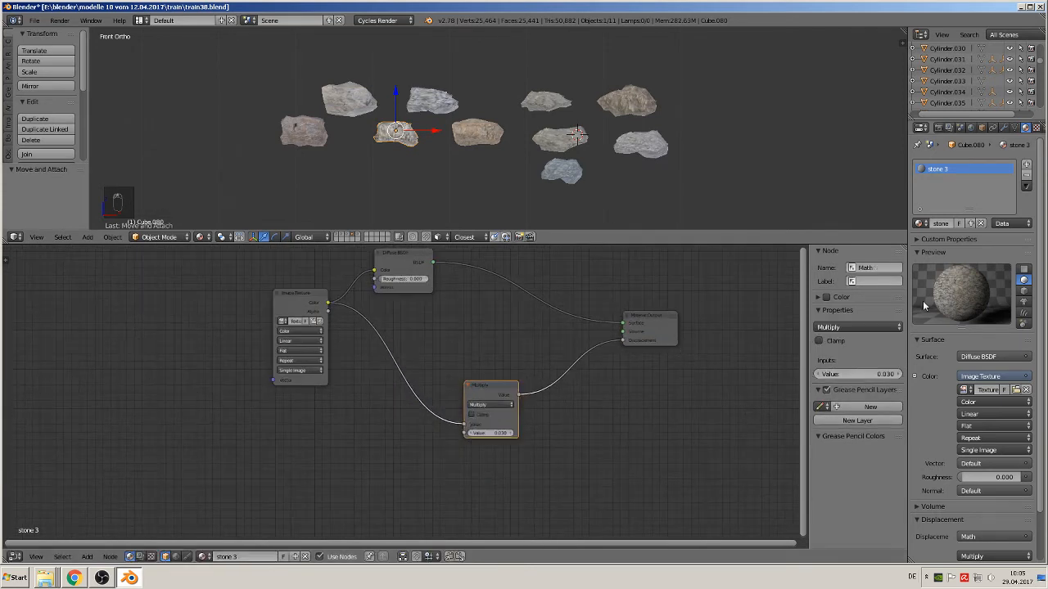
middle_drag(465, 323, 389, 367)
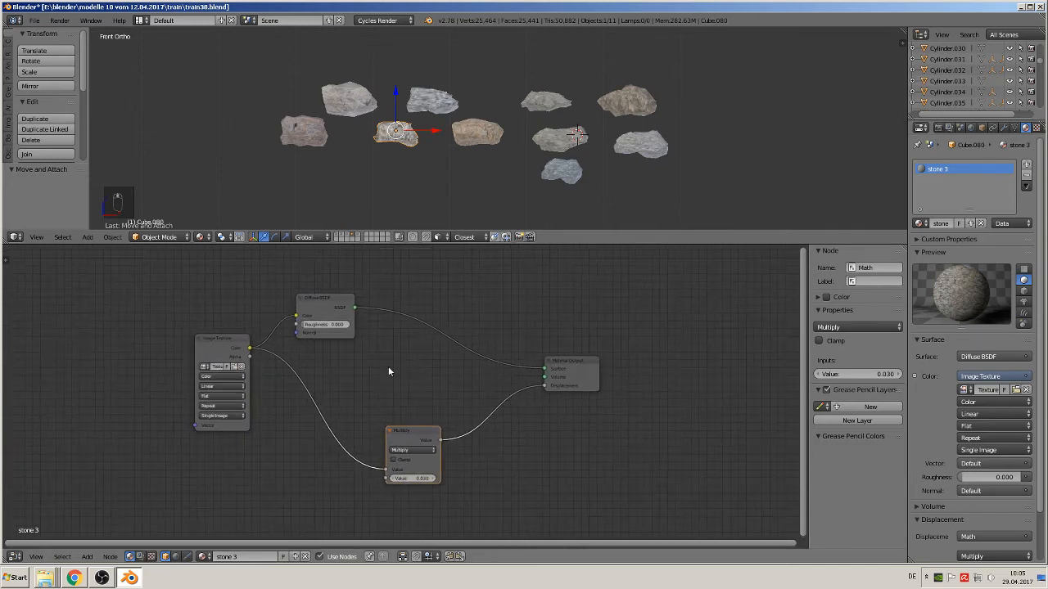
Step: Insert a Mix Shader between the Diffuse BSDF and the Material Output in the stone 3 material
click(86, 556)
mouse_move(119, 513)
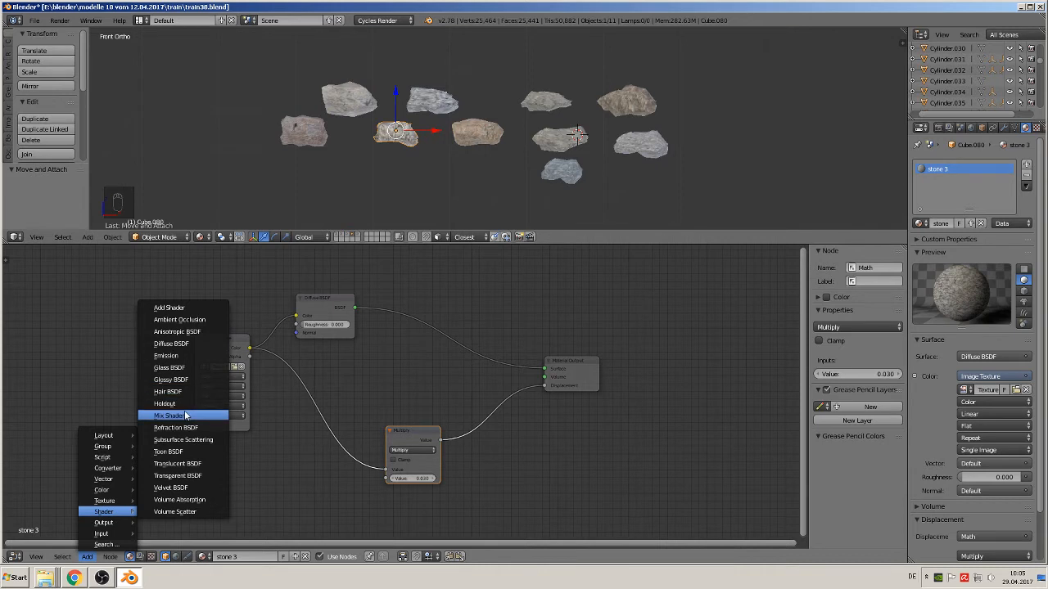
click(176, 415)
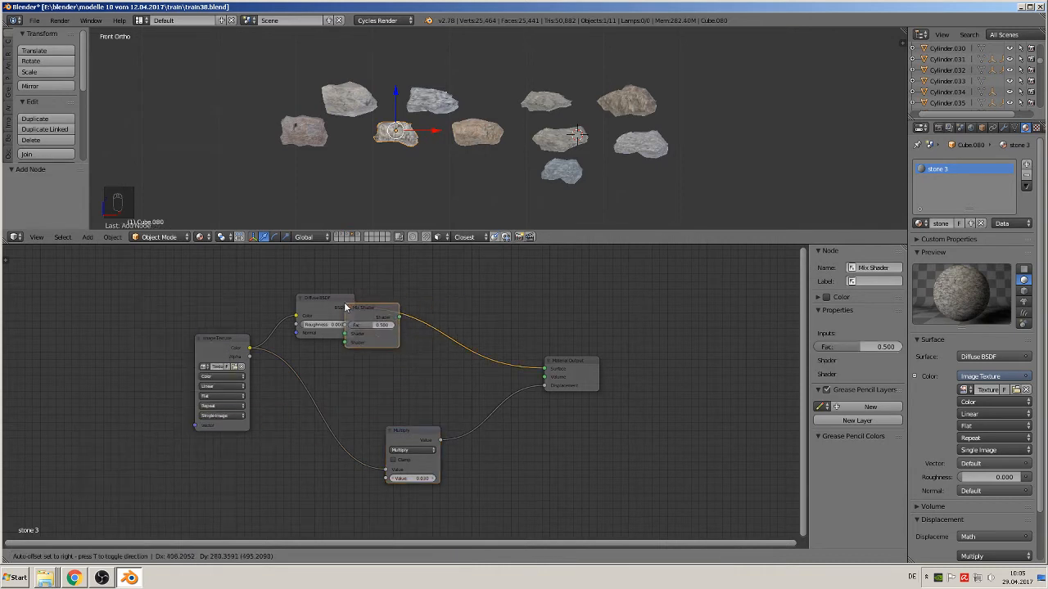
click(432, 315)
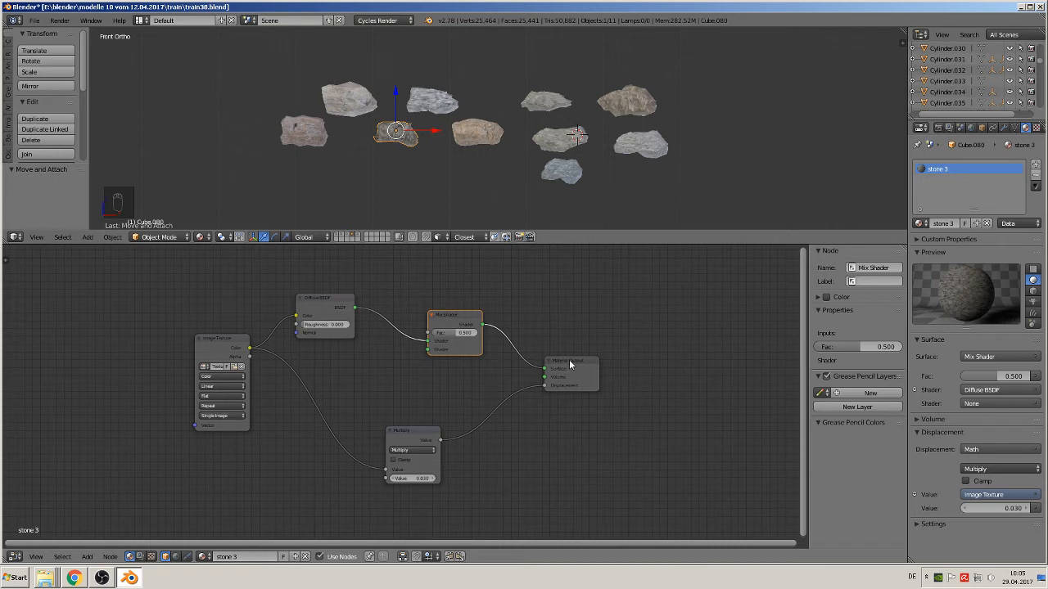
Step: Add a Glossy BSDF as the Mix Shader's second shader, and link the image texture's Color to the Glossy colour and the mix Fac
click(86, 556)
mouse_move(114, 513)
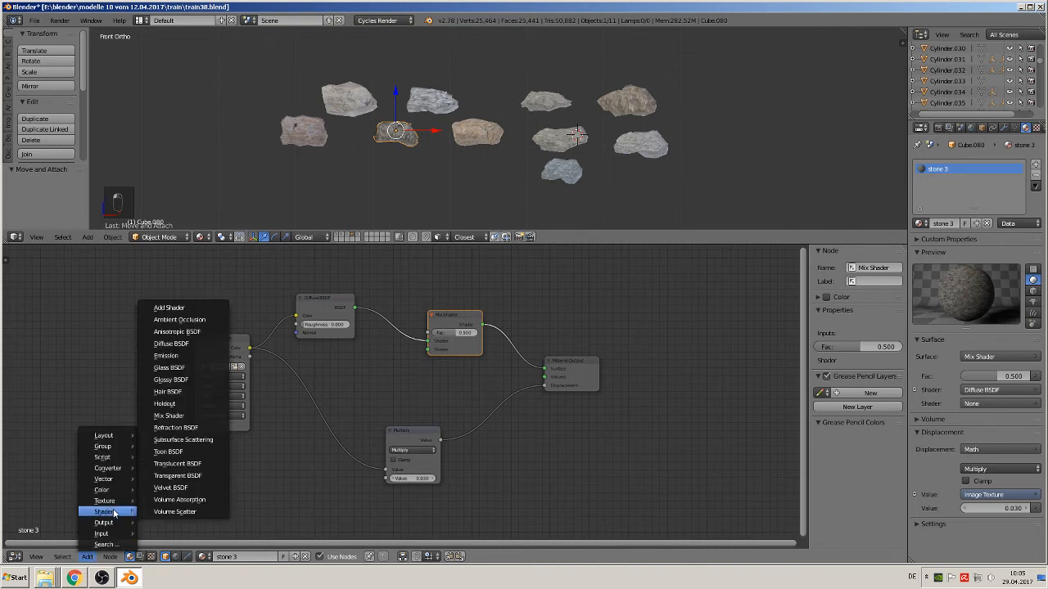
click(188, 381)
click(336, 350)
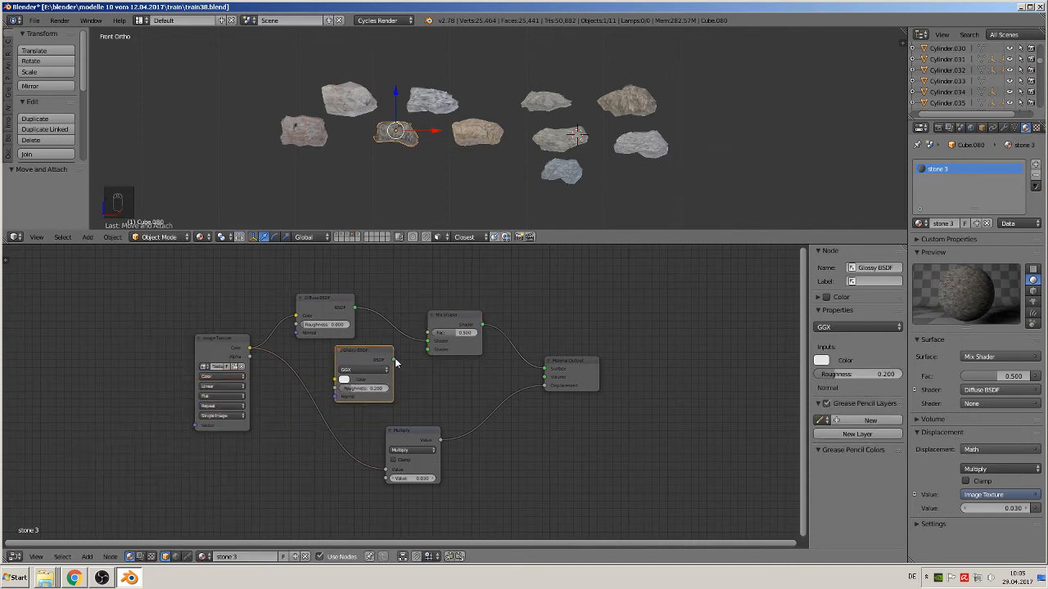
drag(396, 363, 427, 342)
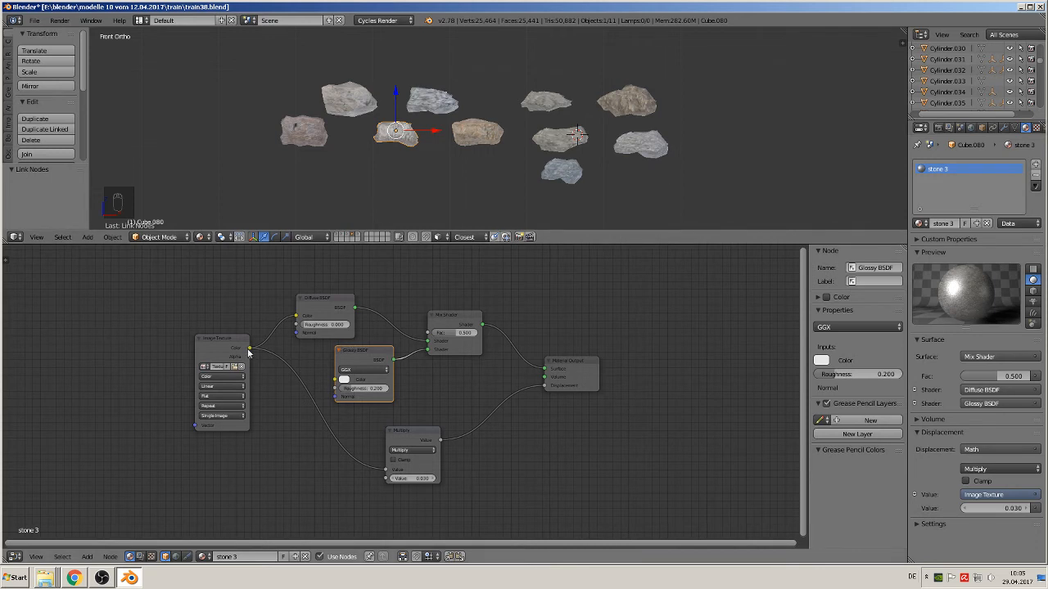
drag(249, 352, 435, 334)
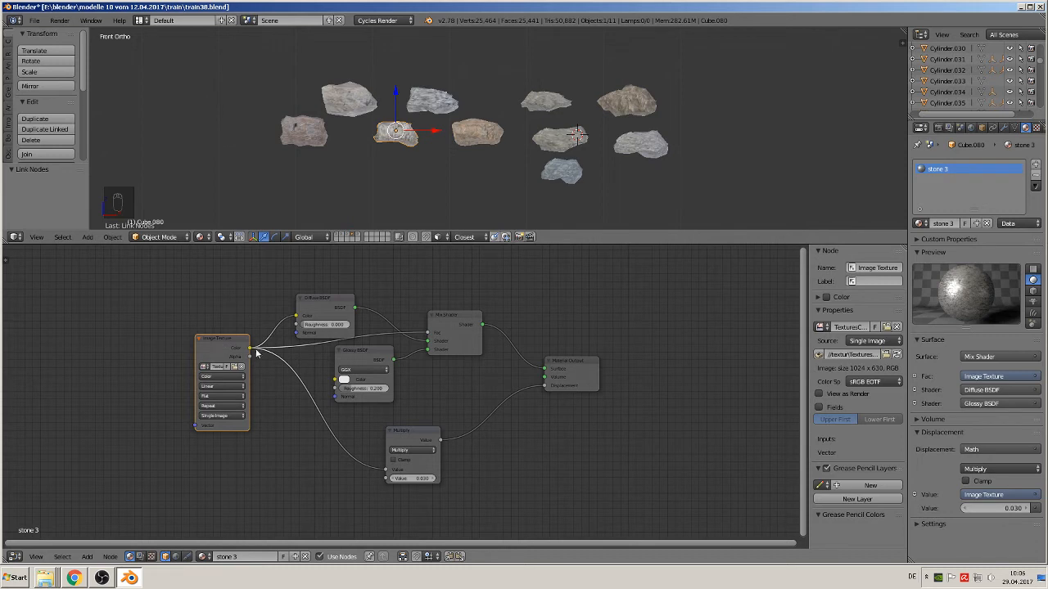
drag(251, 351, 336, 380)
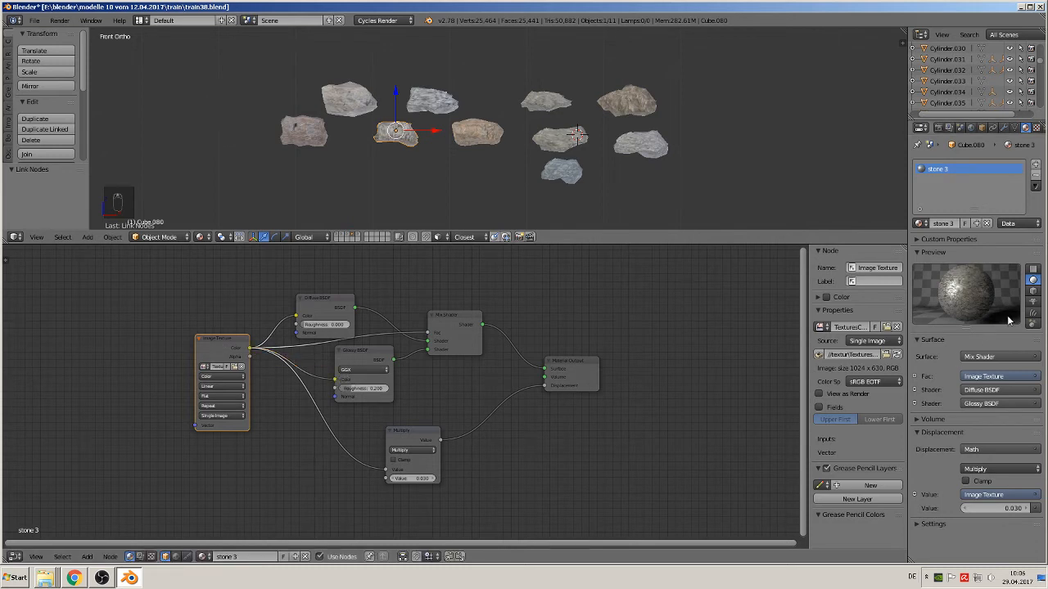
Step: Copy the Mix Shader and Glossy BSDF nodes from the stone 3 material into the stone 2 material
click(455, 316)
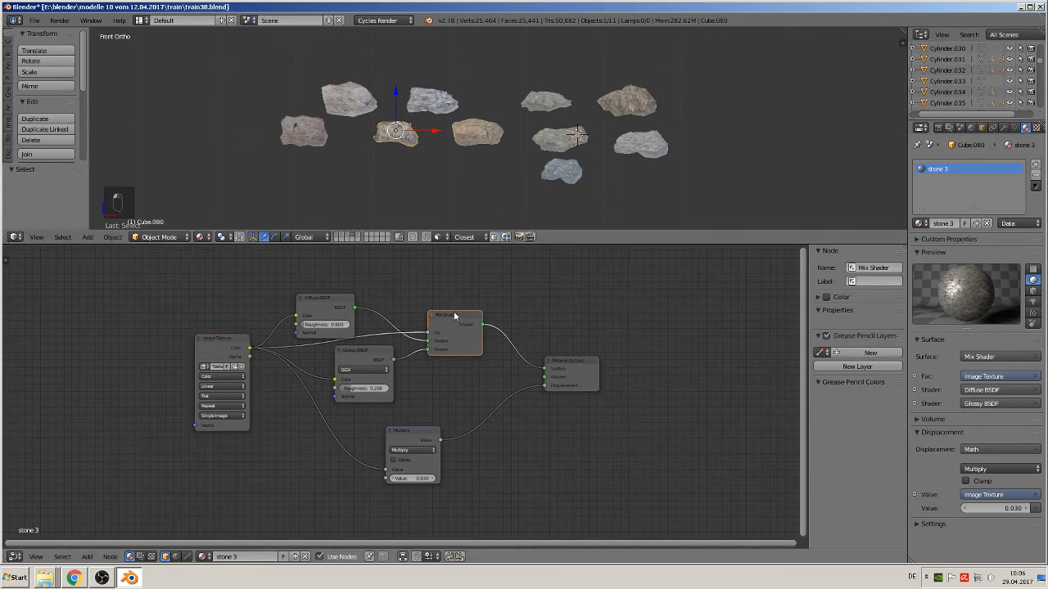
shift+right_click(361, 359)
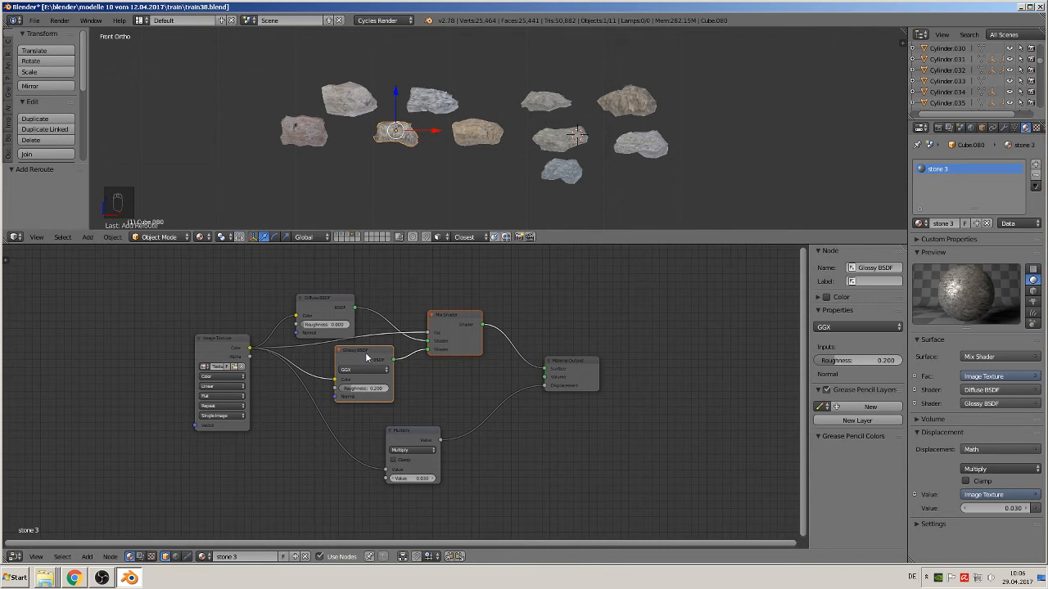
key(ctrl+c)
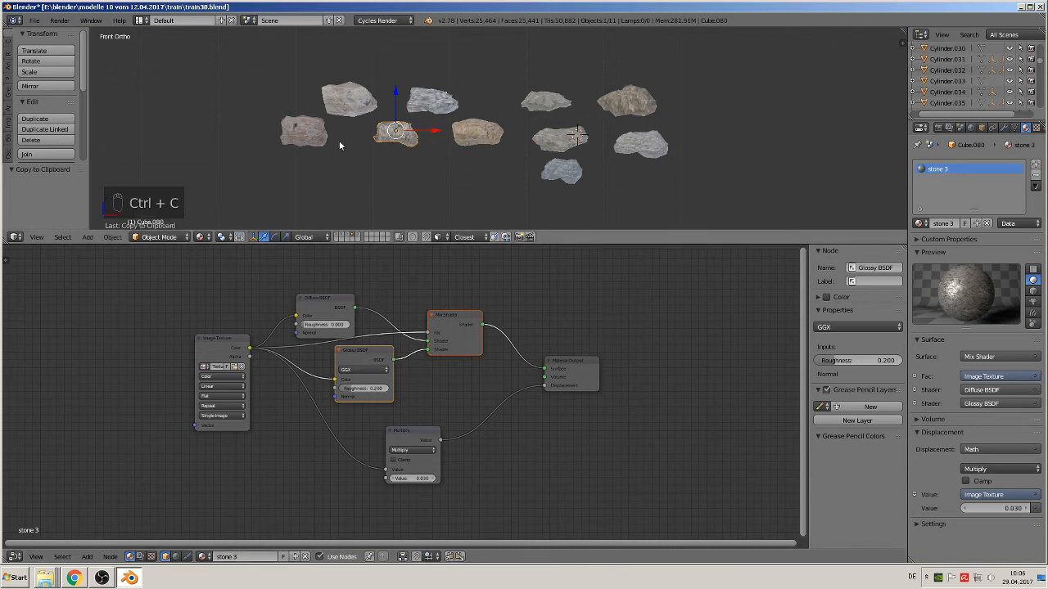
right_click(313, 136)
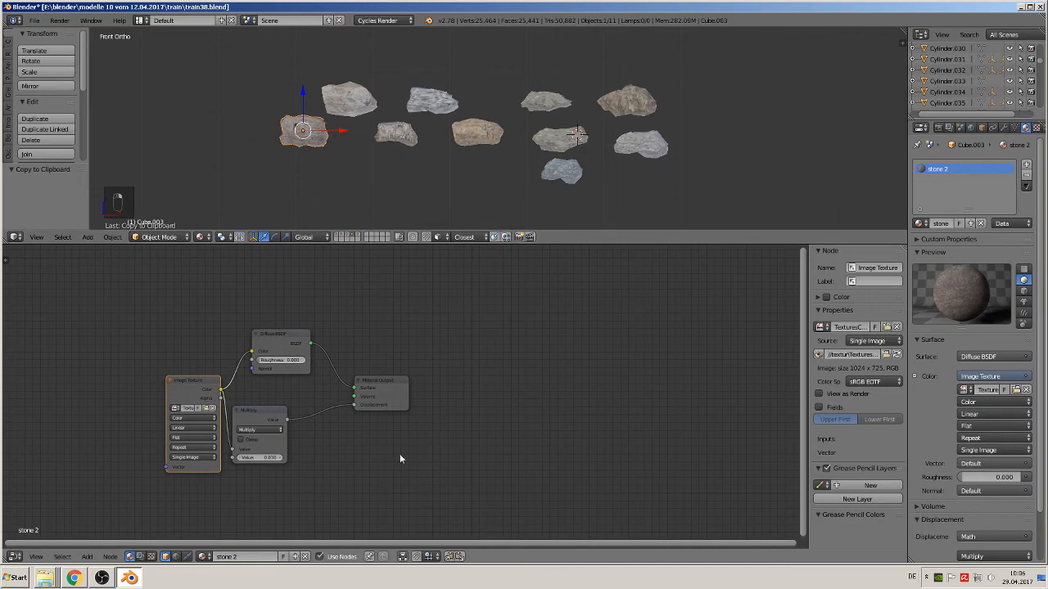
key(ctrl+v)
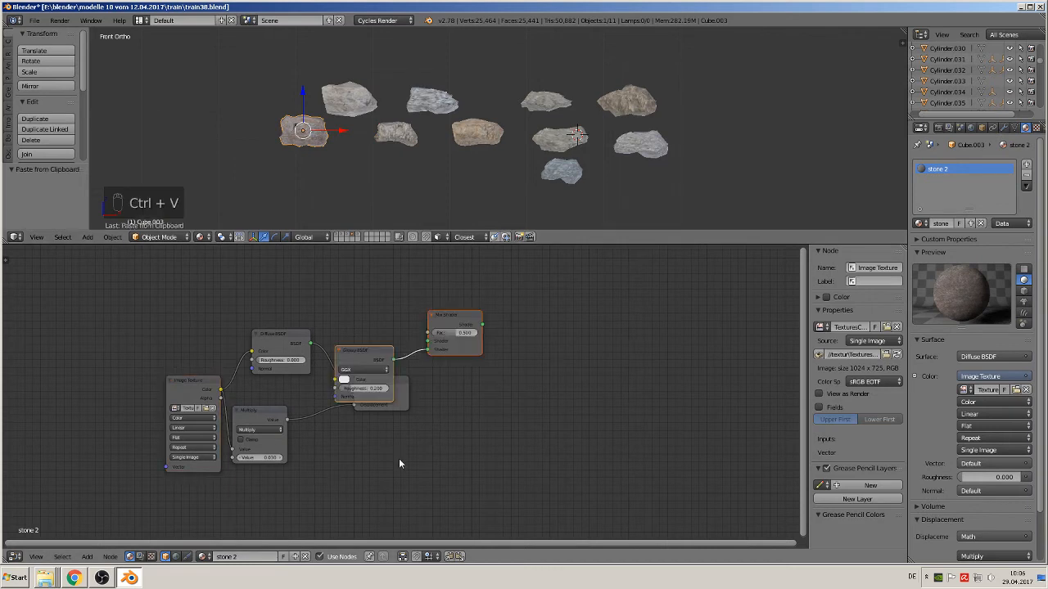
Step: Wire stone 2's Diffuse BSDF through the Mix Shader to the Surface output, and link the image texture's Color to the Glossy colour and mix Fac
drag(409, 387, 591, 330)
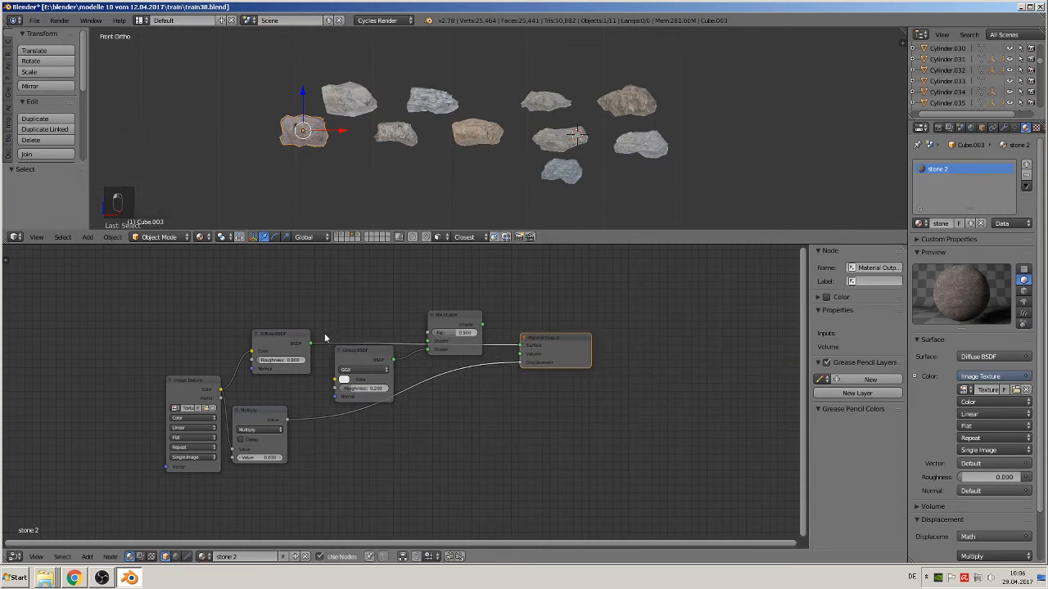
drag(301, 339, 428, 349)
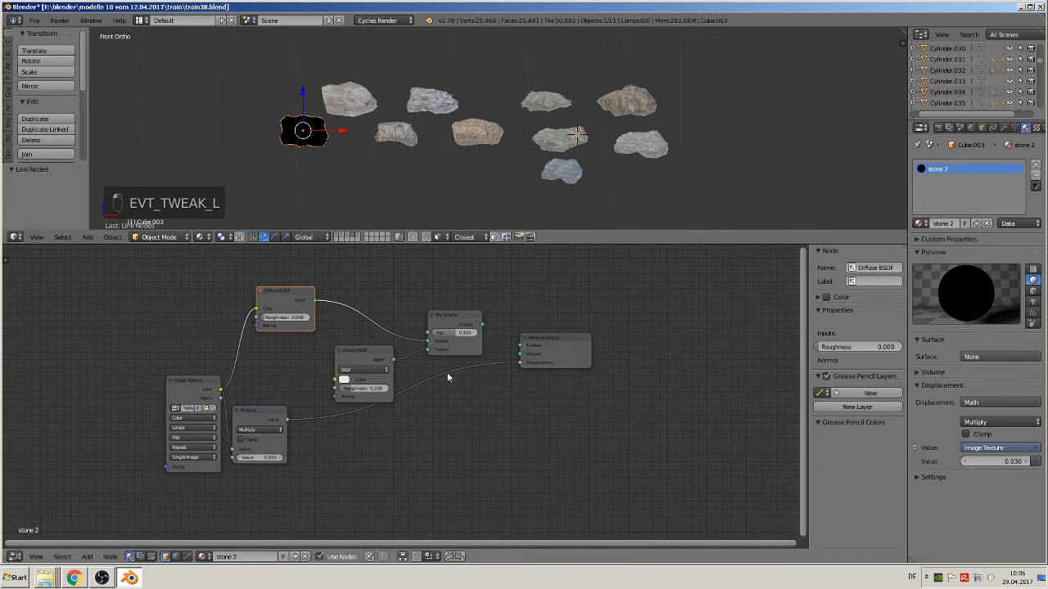
drag(271, 416, 379, 447)
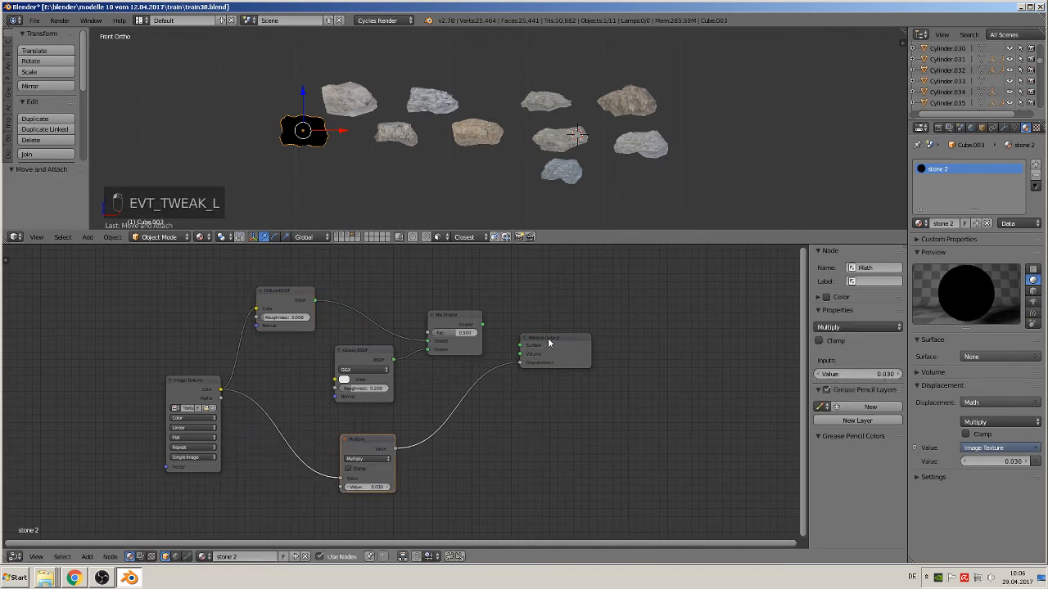
drag(483, 326, 520, 345)
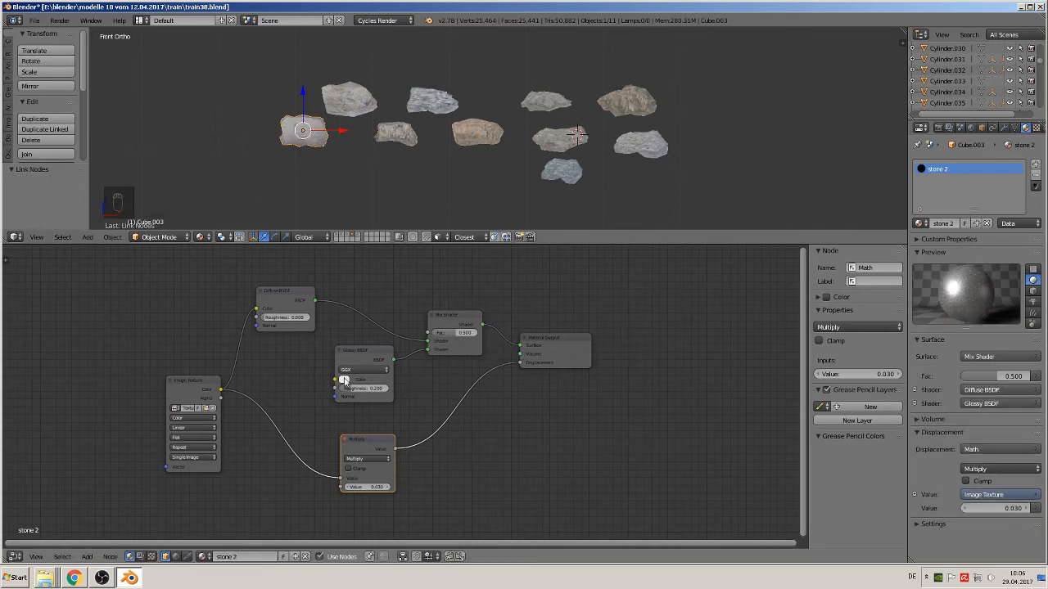
drag(222, 389, 345, 382)
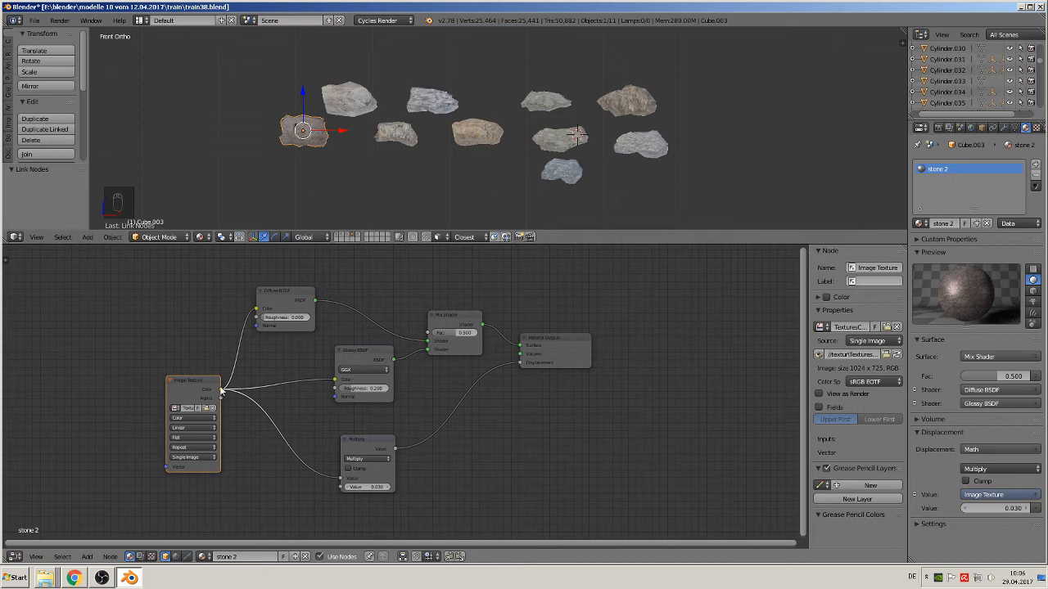
drag(220, 391, 428, 334)
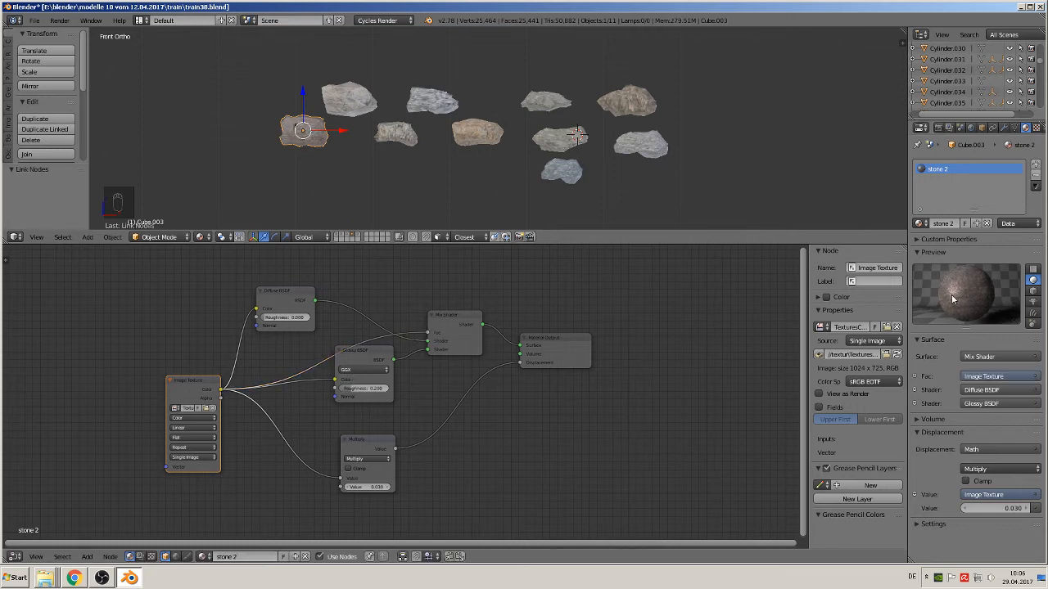
Step: Paste the Mix Shader and Glossy BSDF nodes into the stone1 material and move its Material Output node clear of them
right_click(350, 100)
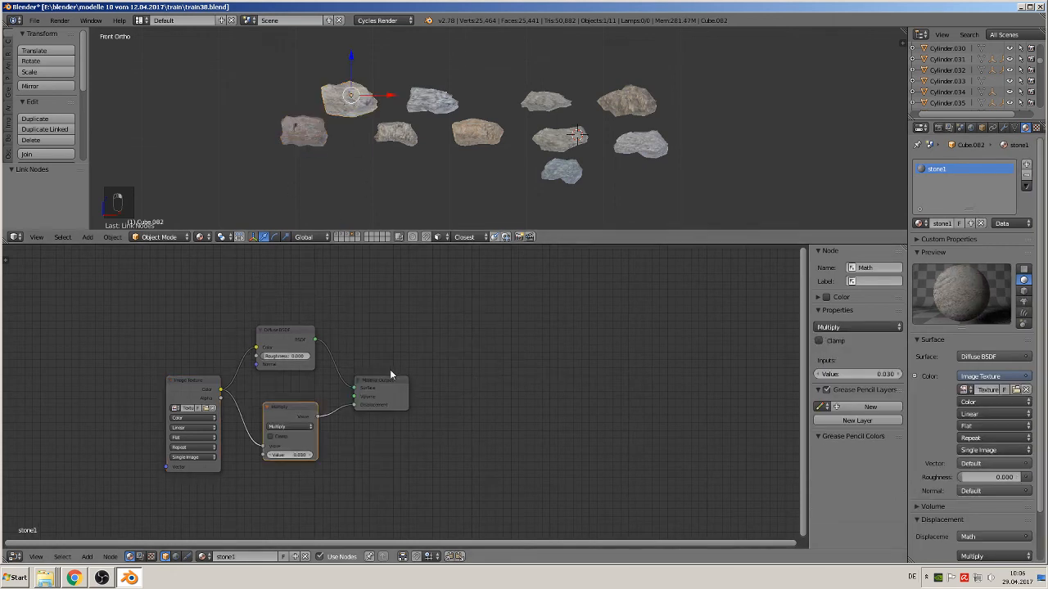
key(ctrl+v)
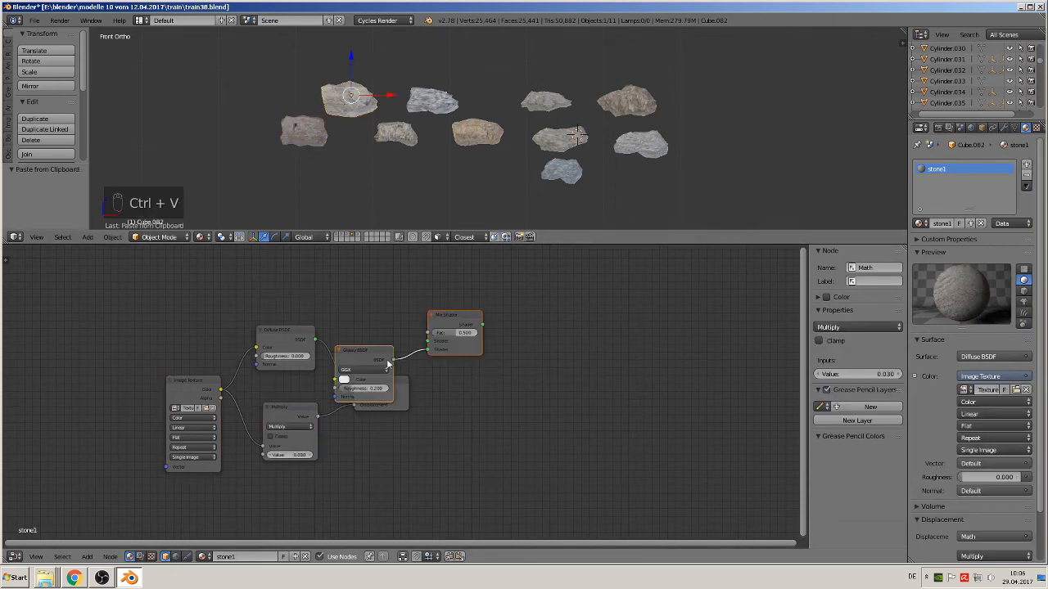
drag(403, 385, 628, 349)
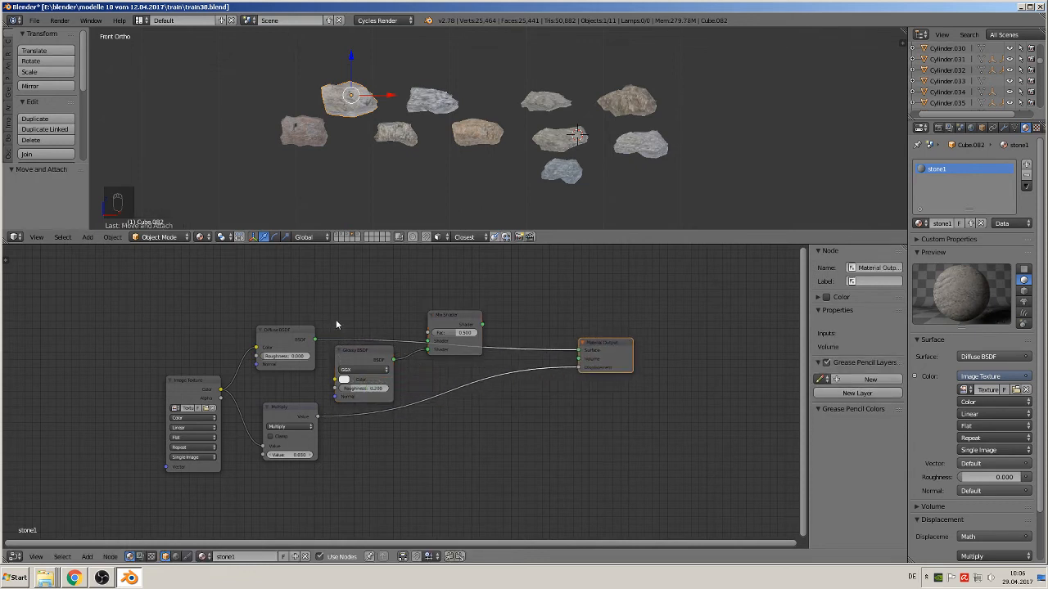
Step: Replace stone1's direct Diffuse-to-Surface link with one through the Mix Shader, and link the image texture's Color to the mix Fac and Glossy colour
ctrl+right_drag(336, 321, 336, 367)
drag(296, 331, 307, 290)
drag(286, 407, 373, 452)
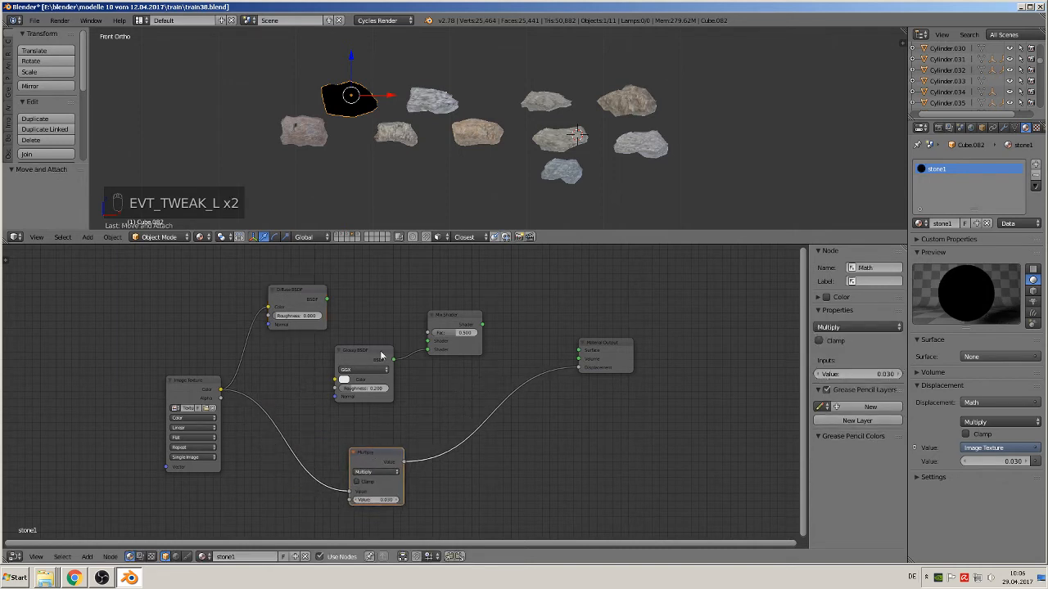
drag(483, 326, 591, 357)
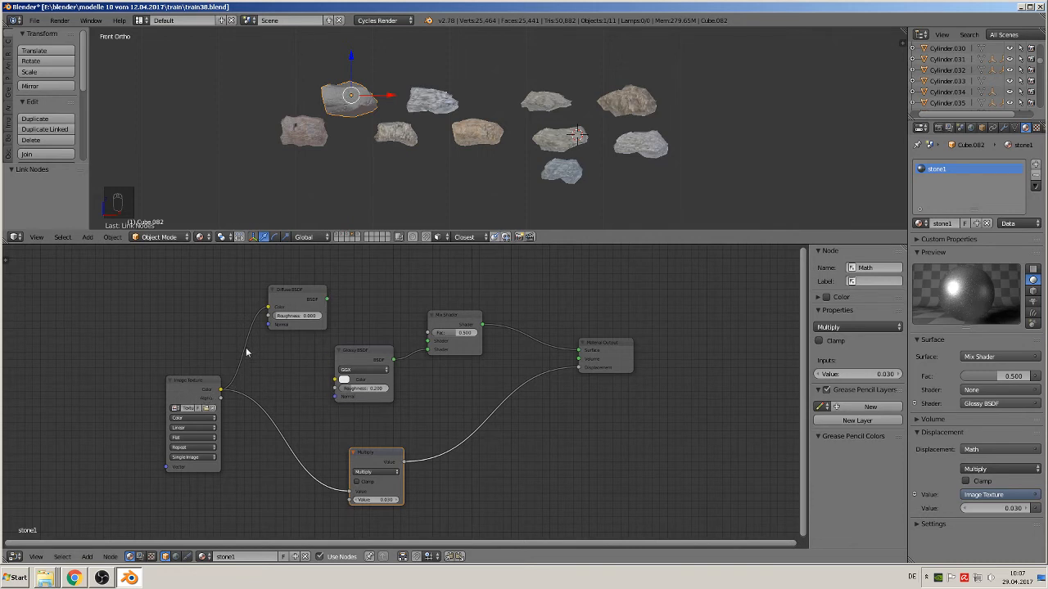
drag(329, 301, 435, 348)
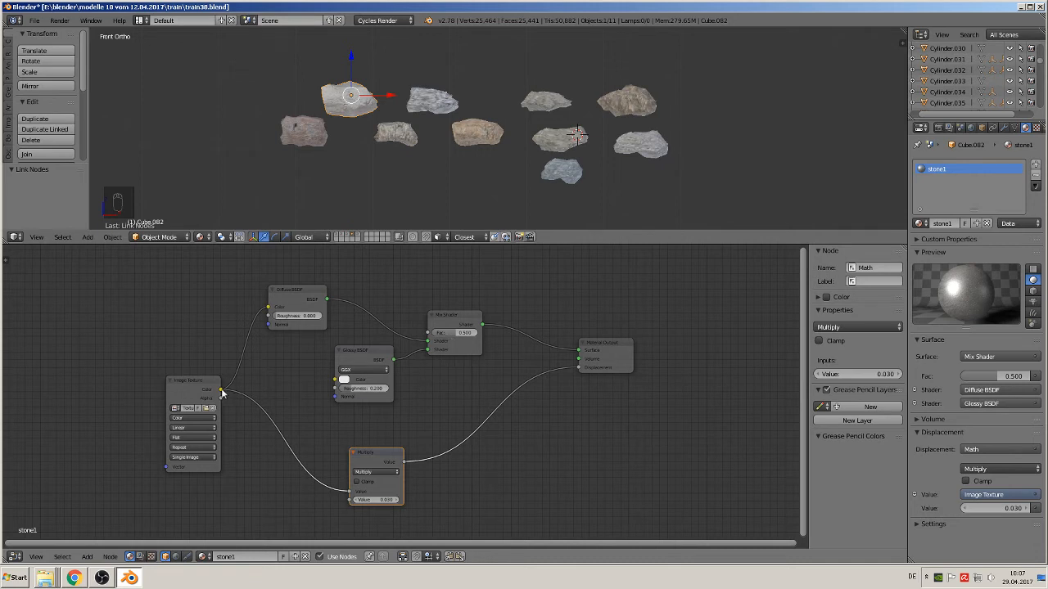
drag(221, 392, 427, 334)
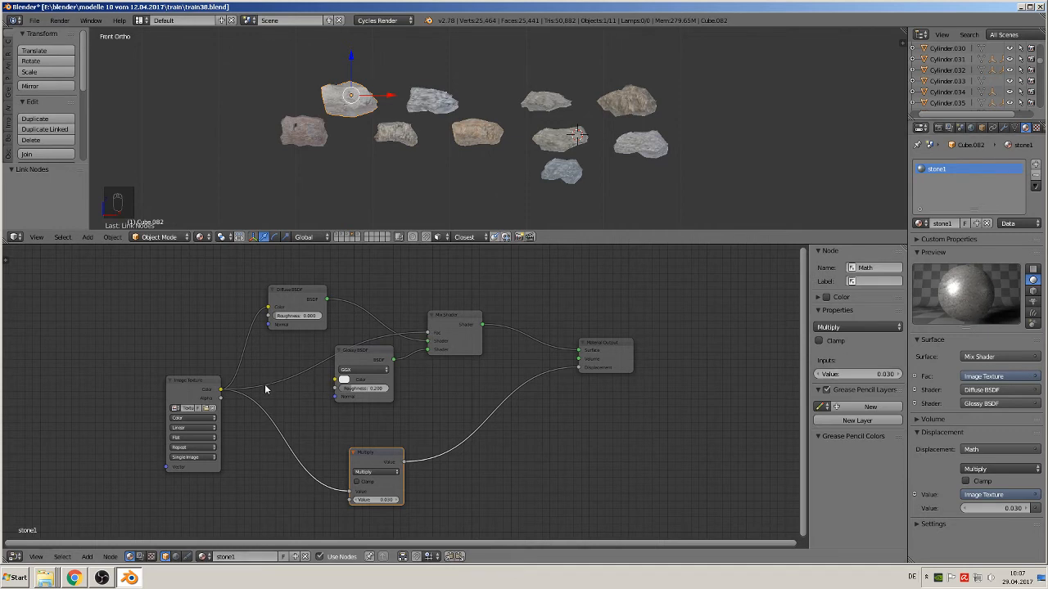
drag(221, 390, 342, 381)
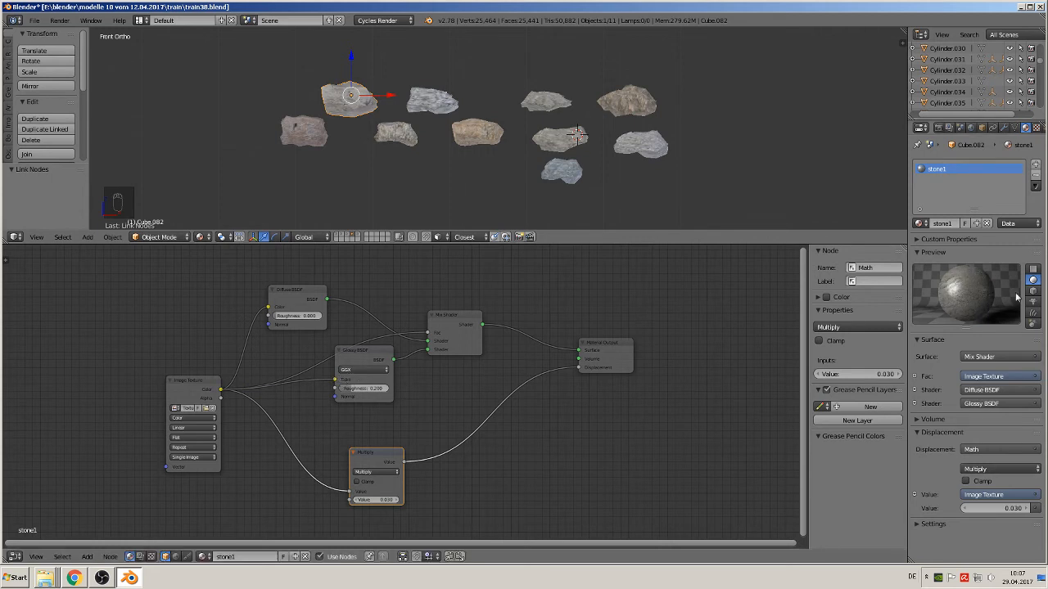
Step: Paste the Mix Shader and Glossy BSDF into the stone4 material, spread its output and Multiply nodes apart, and cut the Diffuse-to-Surface link
right_click(399, 144)
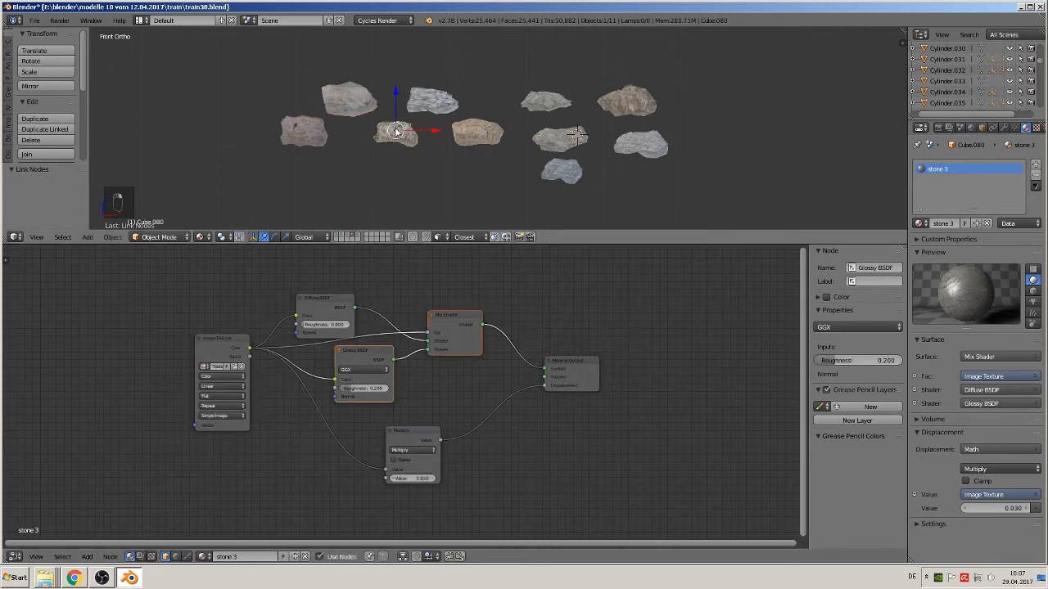
right_click(443, 111)
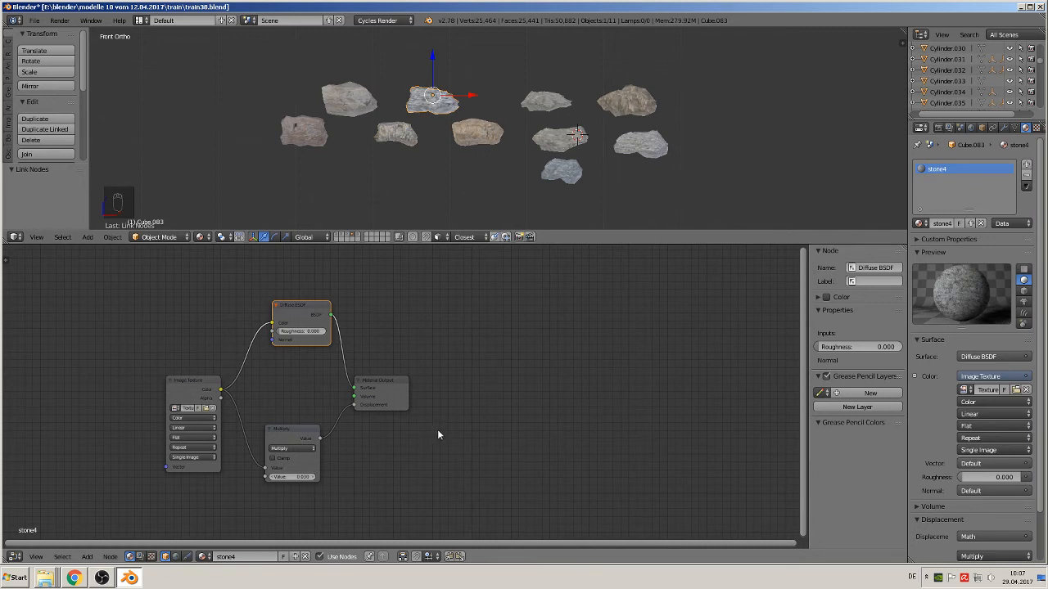
key(ctrl+v)
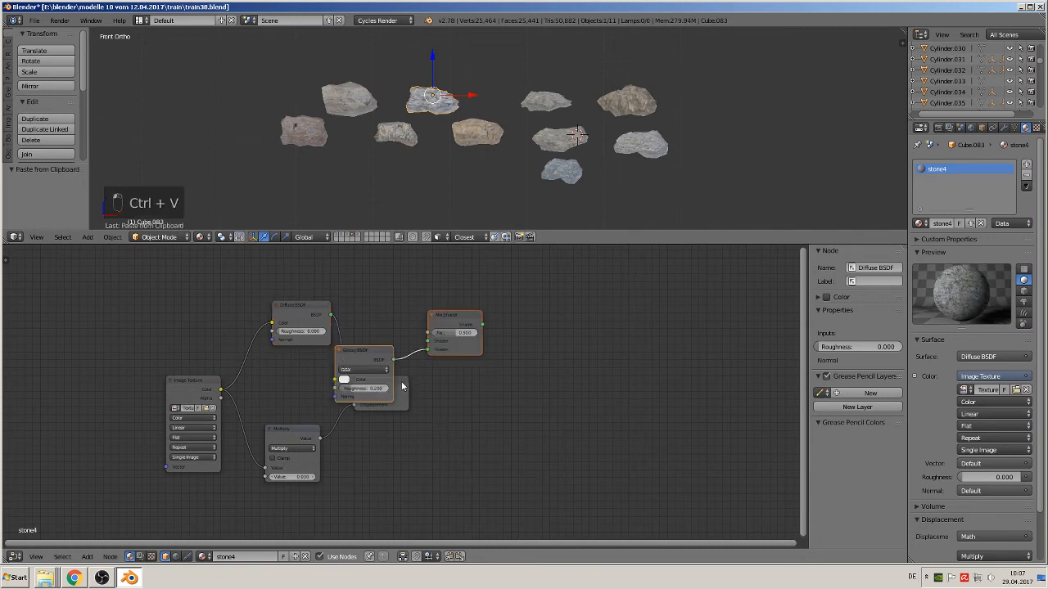
drag(402, 386, 653, 332)
ctrl+right_drag(350, 327, 373, 293)
drag(296, 431, 461, 464)
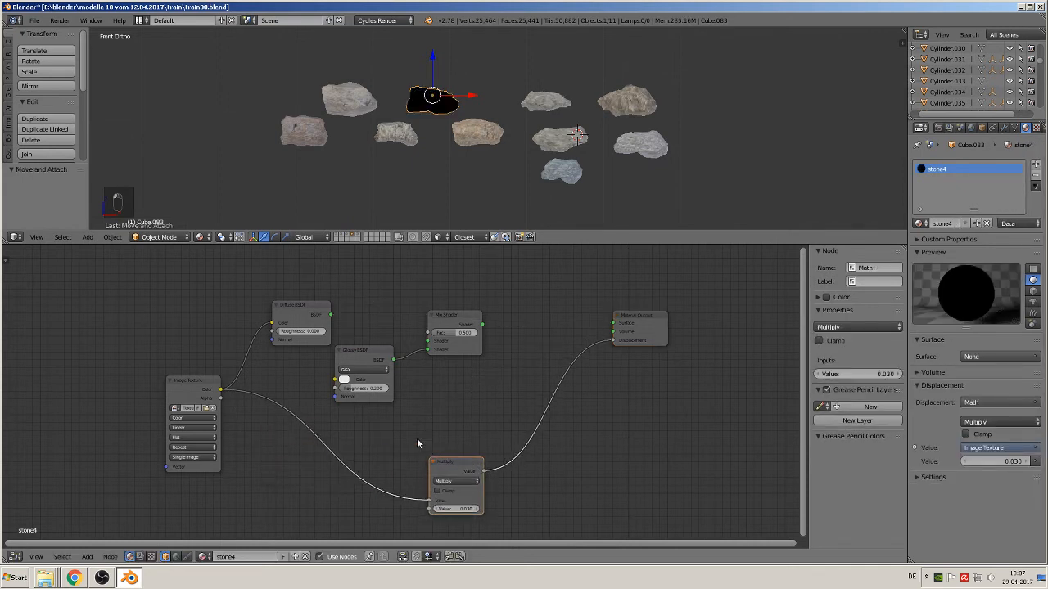
Step: Route stone4's Diffuse BSDF through the Mix Shader to the Surface output, and link the image texture's Color to the mix Fac and Glossy colour
drag(482, 326, 615, 324)
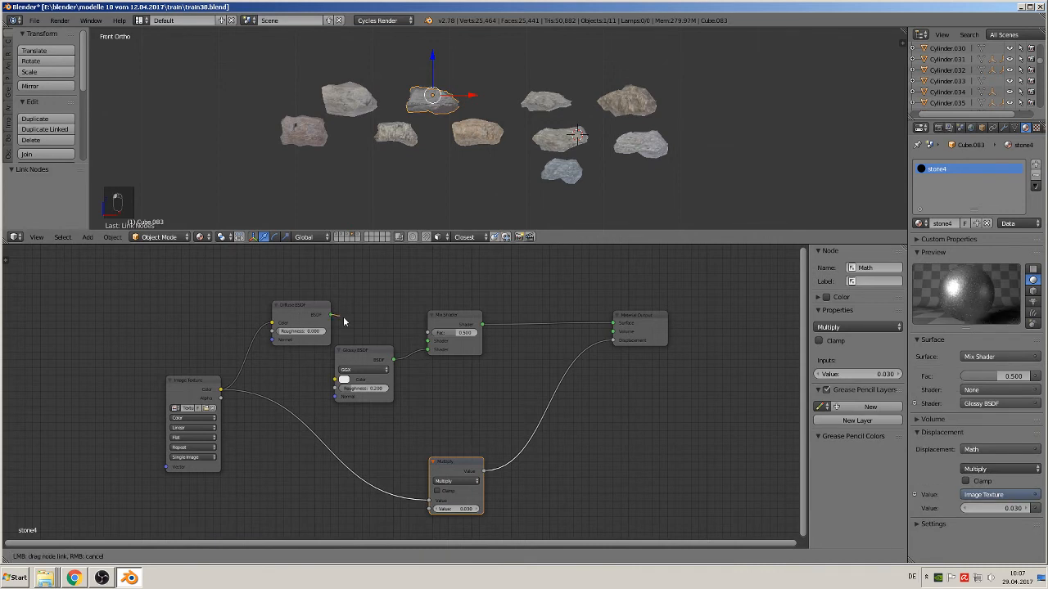
drag(331, 316, 426, 342)
drag(219, 391, 429, 332)
drag(224, 391, 336, 380)
Step: Paste the Mix Shader and Glossy BSDF into the stone 6 material, move the overlapping nodes clear, and cut the Diffuse-to-Surface link
right_click(477, 131)
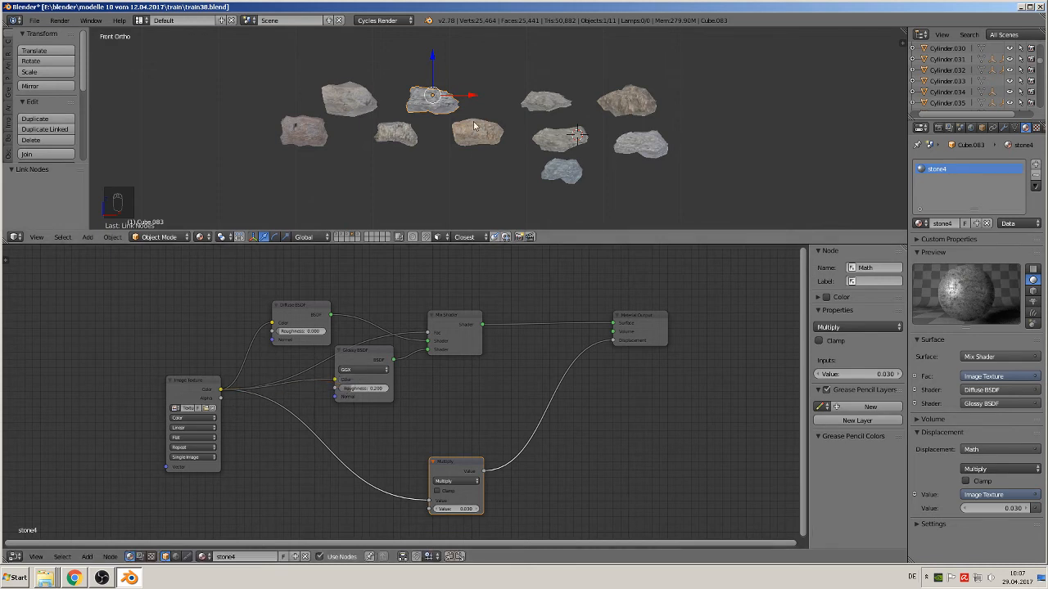
key(ctrl+v)
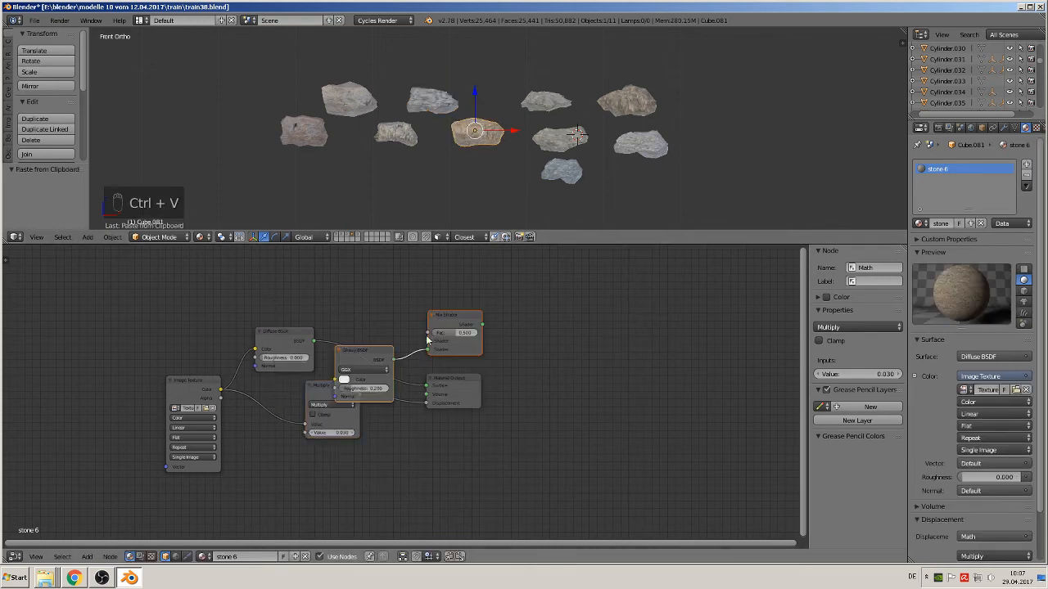
click(460, 322)
drag(461, 388, 618, 305)
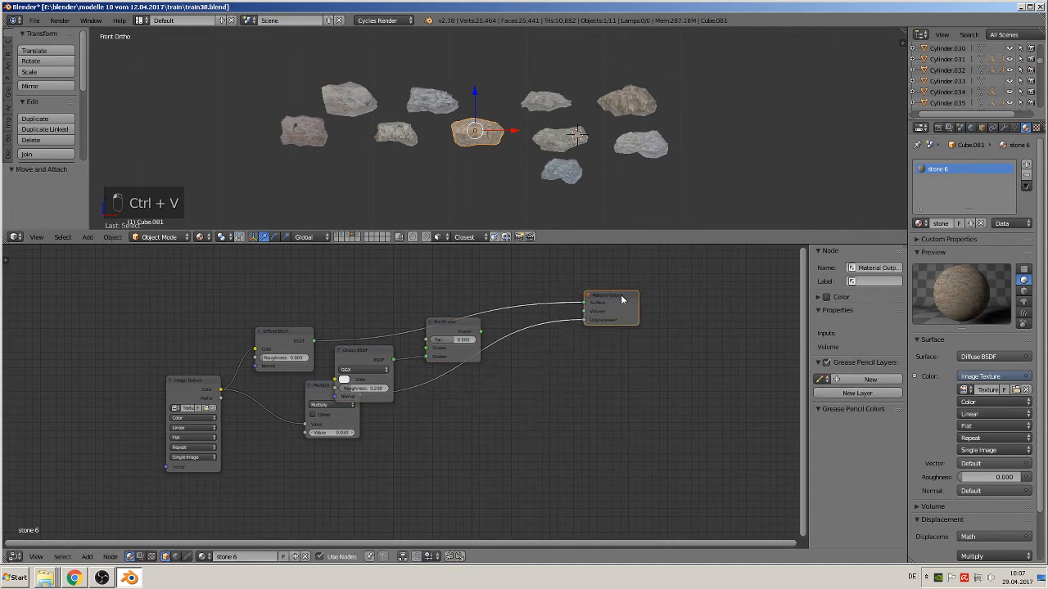
ctrl+drag(410, 347, 392, 300)
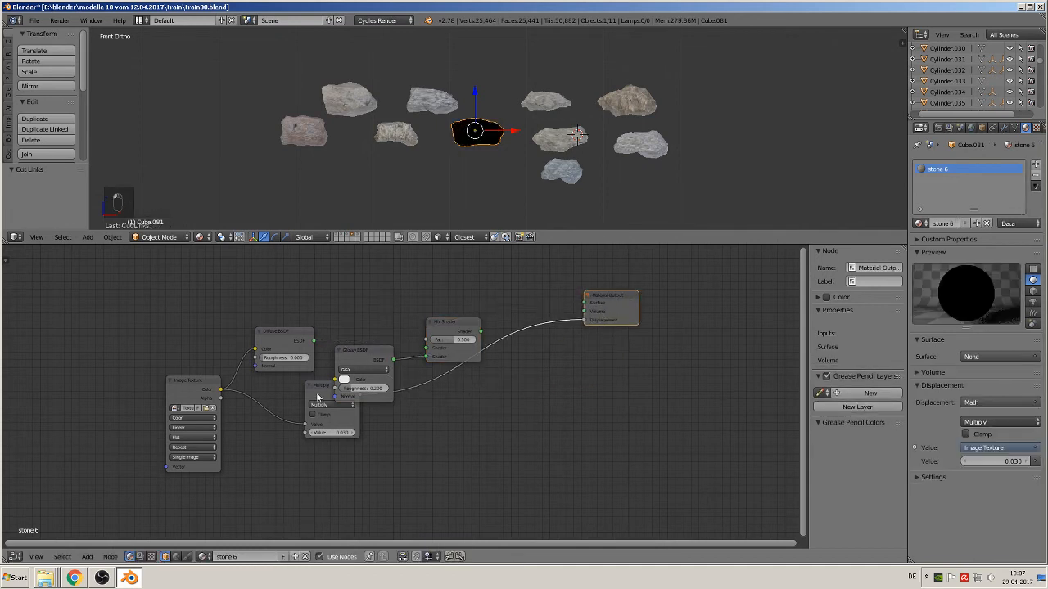
drag(319, 392, 325, 453)
Step: Connect stone 6's Diffuse BSDF and image texture Color to the Mix Shader, the Color to the Glossy colour, and the mix to Surface
drag(315, 342, 426, 348)
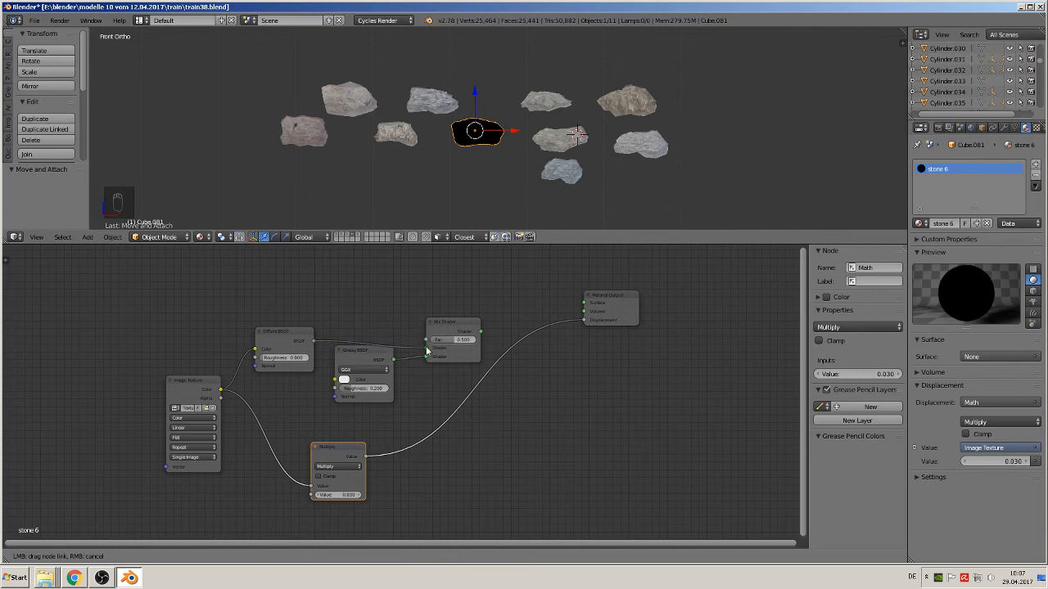
drag(221, 390, 427, 340)
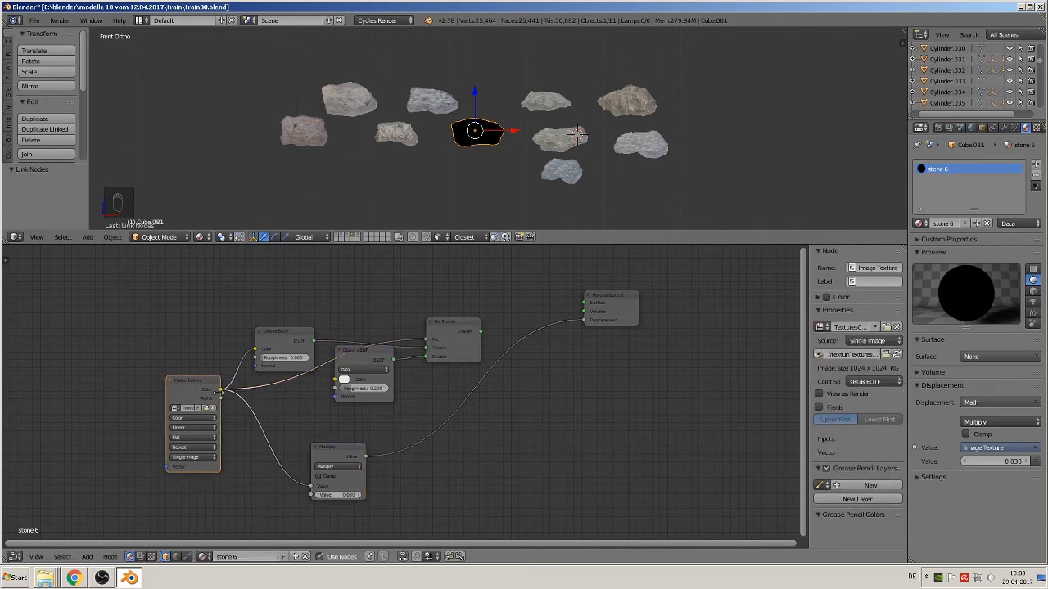
drag(220, 391, 335, 380)
drag(481, 332, 593, 304)
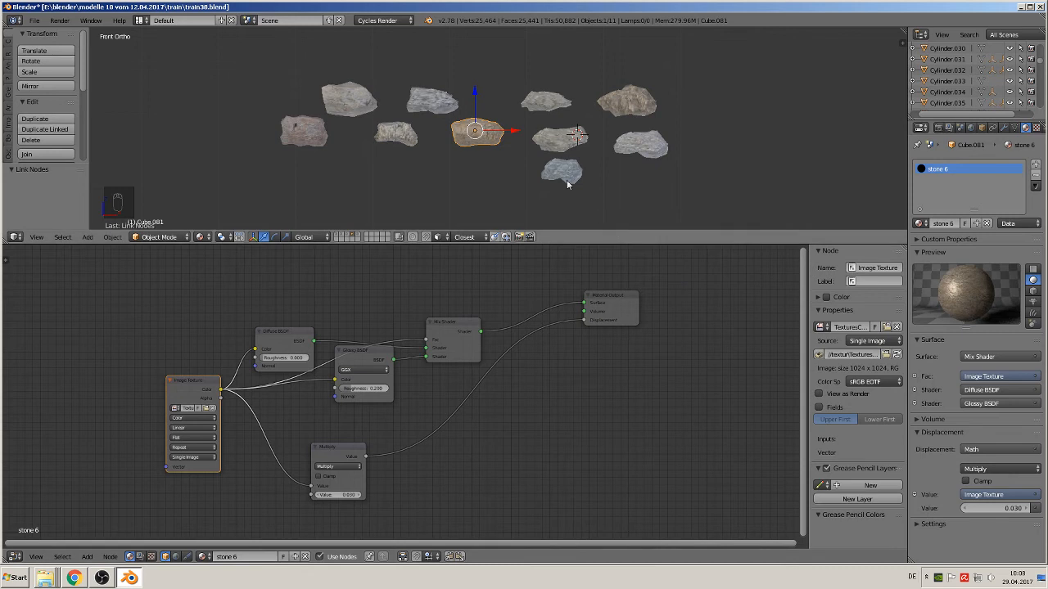
Step: Paste the Mix Shader and Glossy BSDF into the stone 8.001 material, rearrange its existing nodes around them, and cut the Diffuse-to-Surface link
mouse_move(567, 181)
right_down()
mouse_move(509, 233)
mouse_move(597, 31)
mouse_move(579, 195)
right_up()
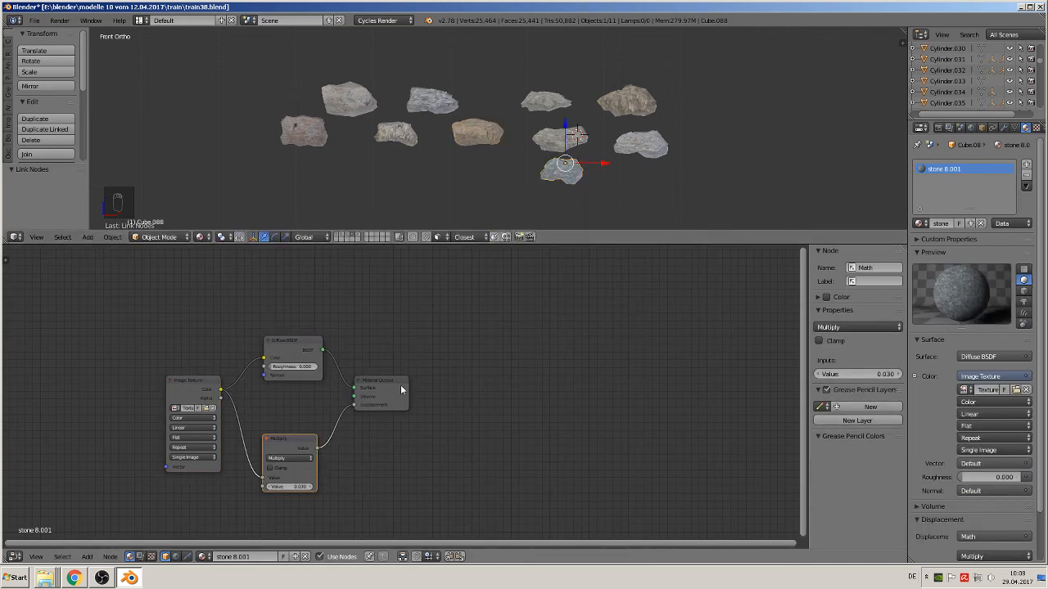
key(ctrl+v)
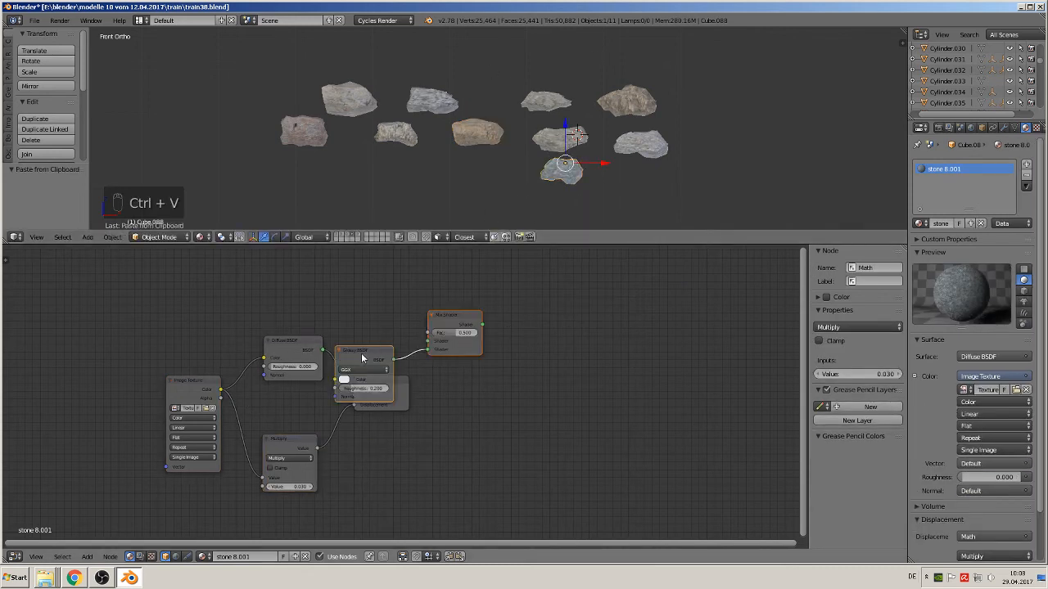
drag(293, 341, 309, 285)
drag(398, 384, 623, 358)
ctrl+drag(495, 366, 548, 316)
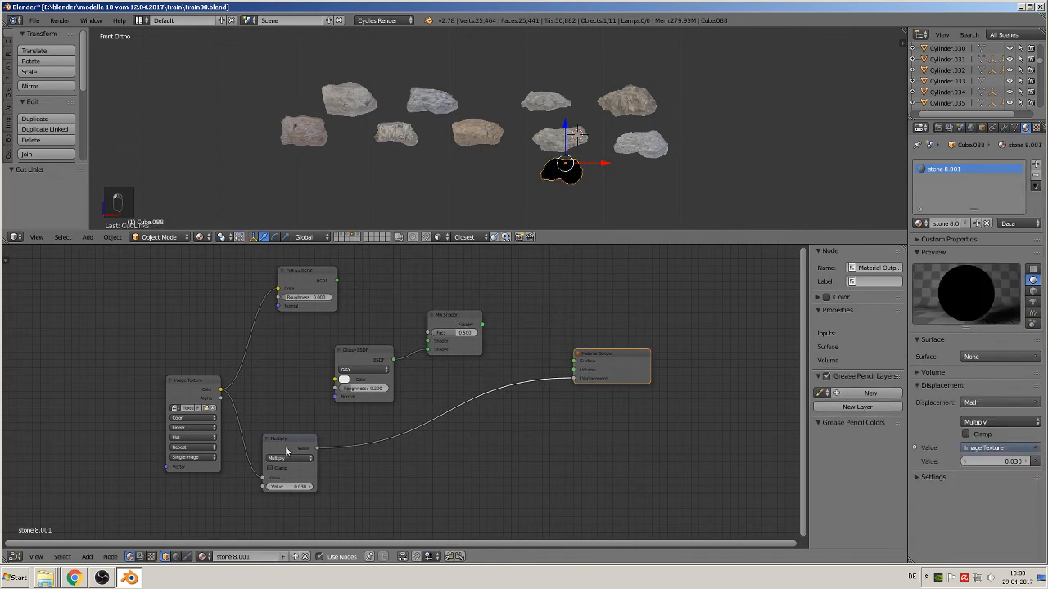
drag(291, 444, 393, 428)
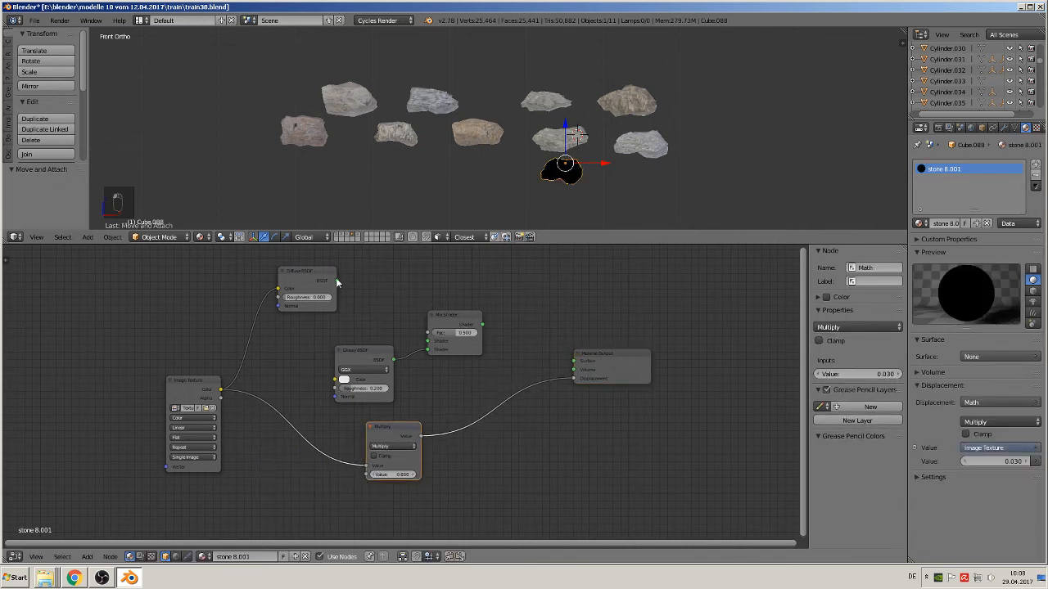
Step: Wire stone 8.001's Diffuse BSDF through the Mix Shader to Surface, with the image texture's Color driving the mix Fac and Glossy colour
drag(337, 282, 348, 293)
drag(420, 347, 423, 342)
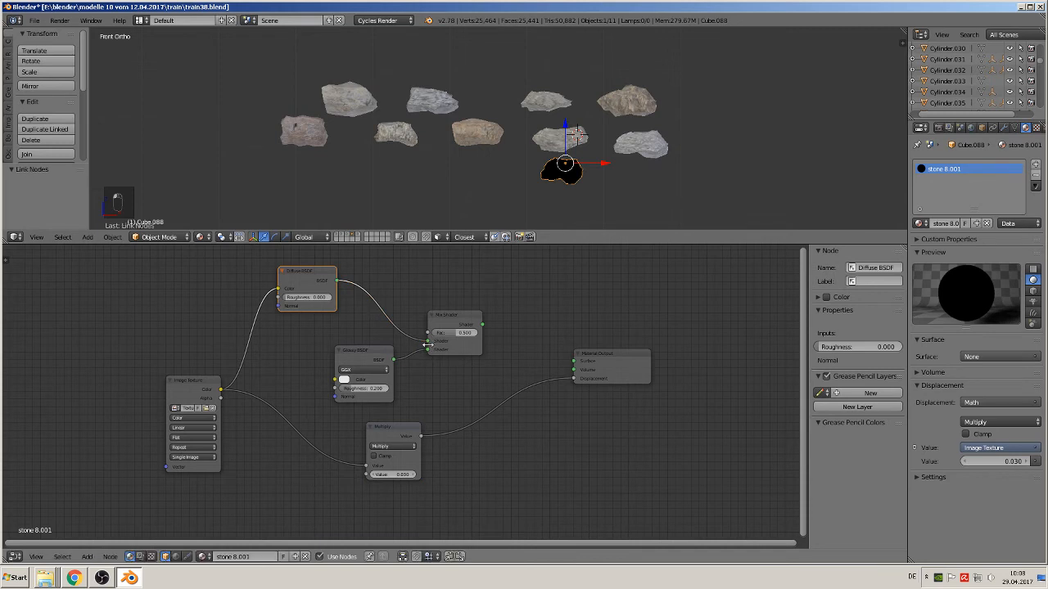
drag(221, 393, 434, 344)
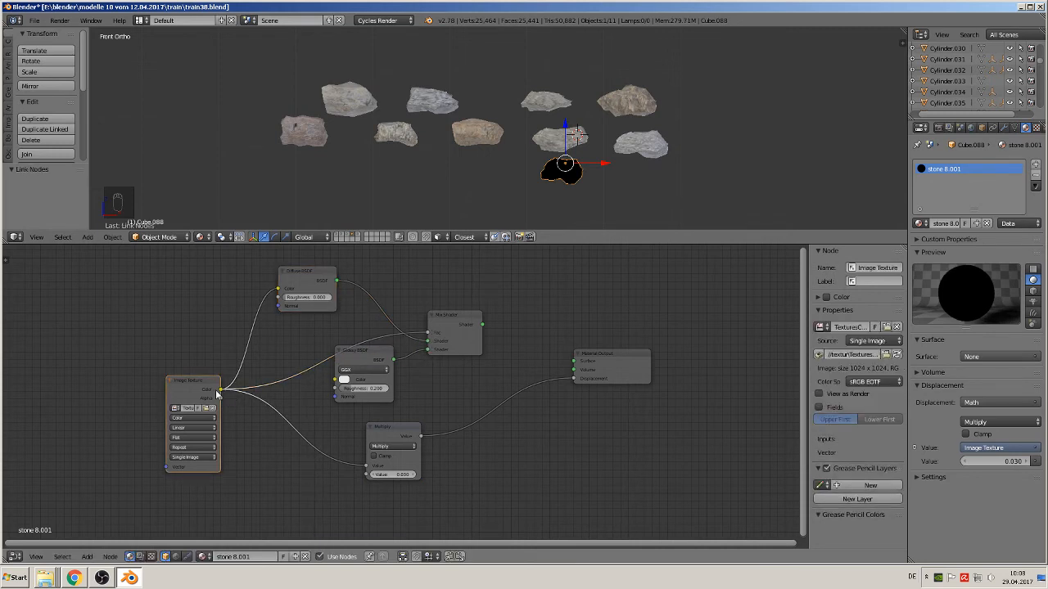
drag(225, 392, 338, 381)
drag(482, 325, 576, 368)
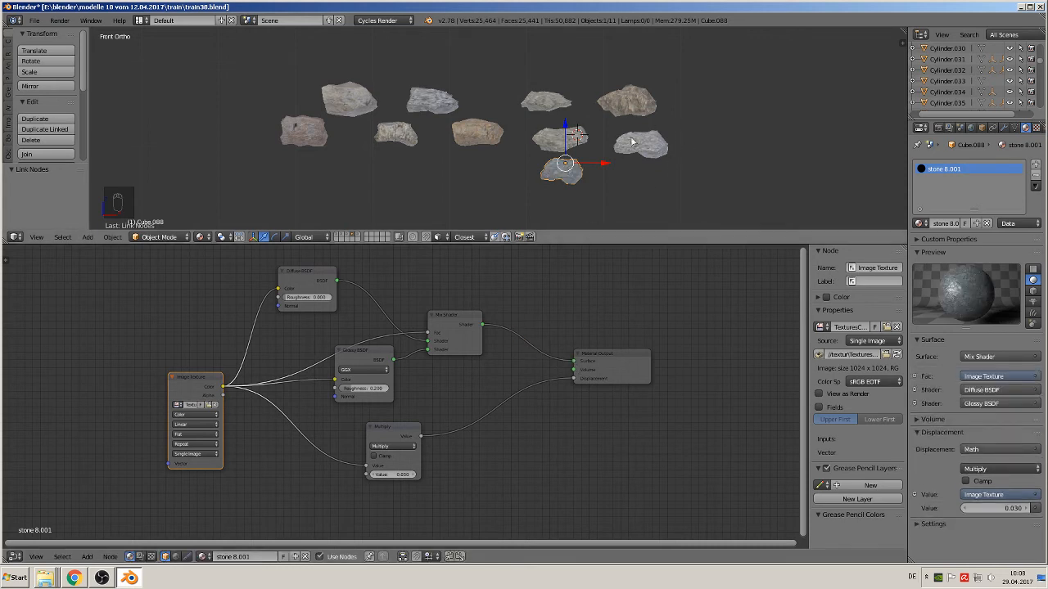
Step: Paste the Mix Shader and Glossy BSDF into the stone 8 material, move its Diffuse and output nodes clear, and cut the Diffuse-to-Surface link
right_click(566, 167)
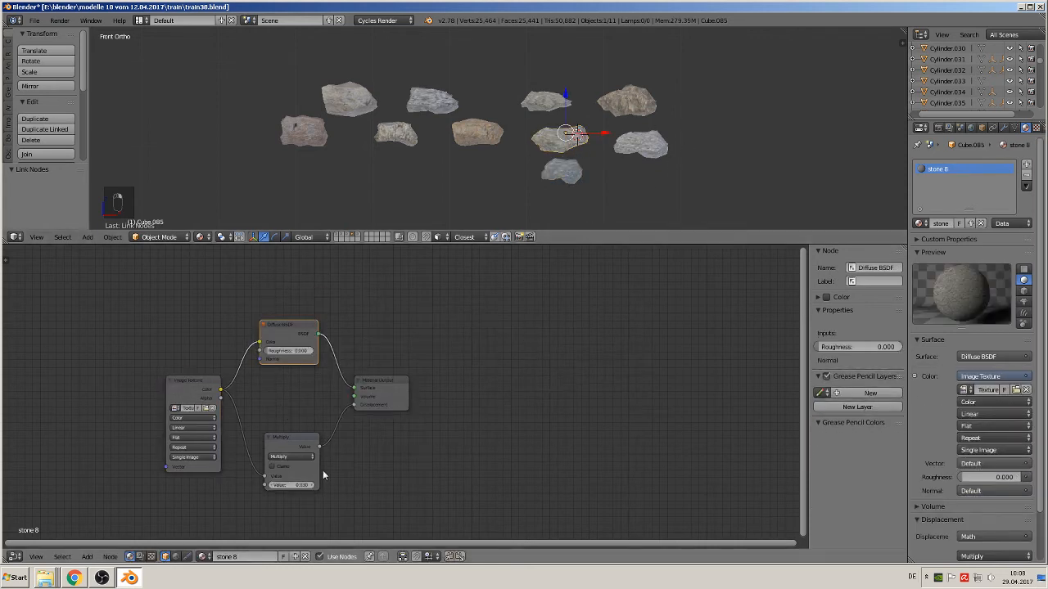
key(ctrl+v)
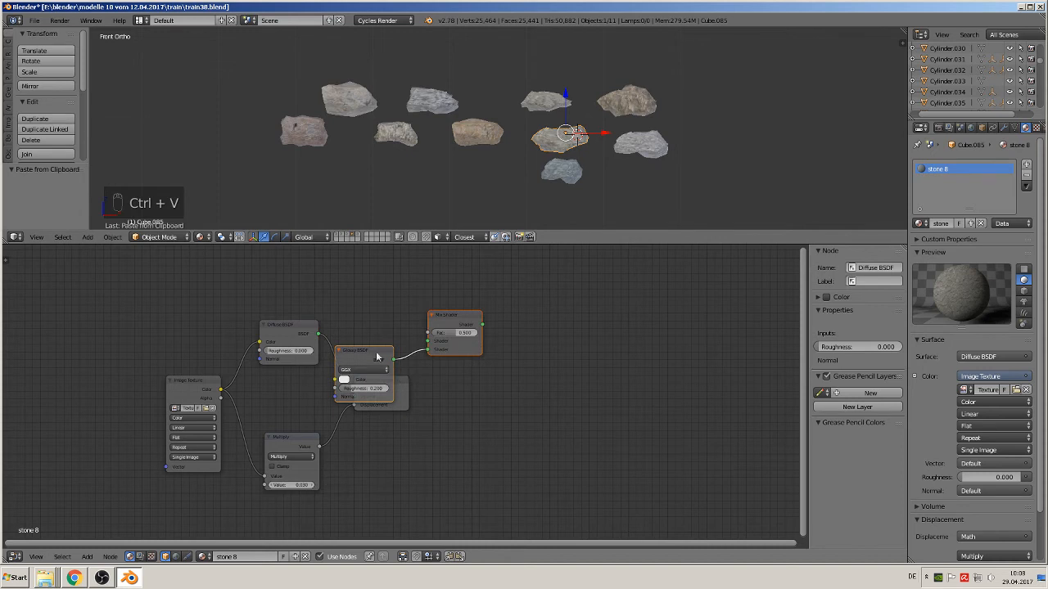
drag(313, 330, 323, 310)
drag(403, 382, 611, 358)
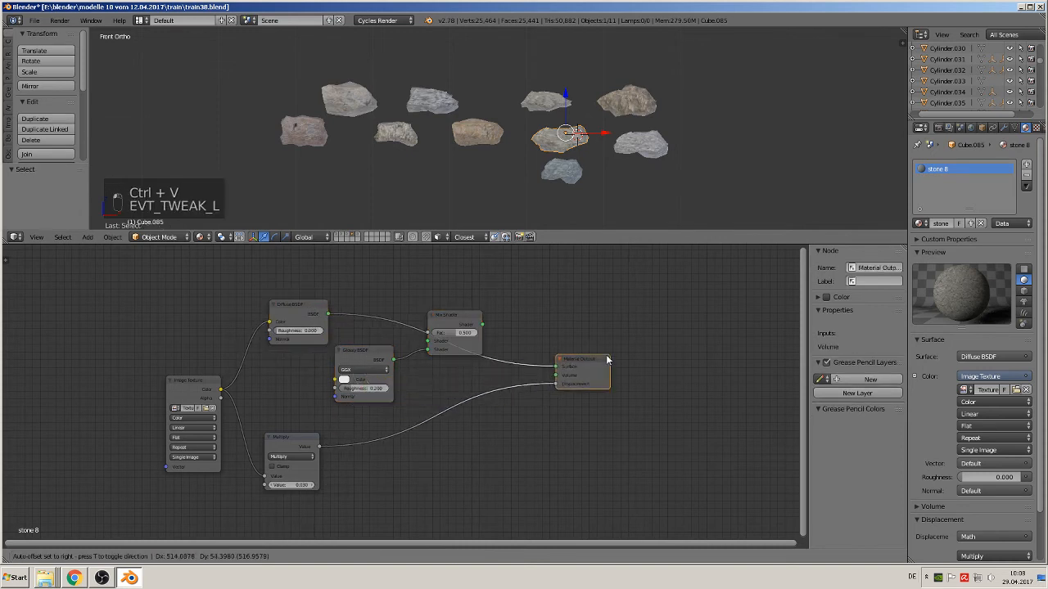
ctrl+right_drag(514, 368, 548, 353)
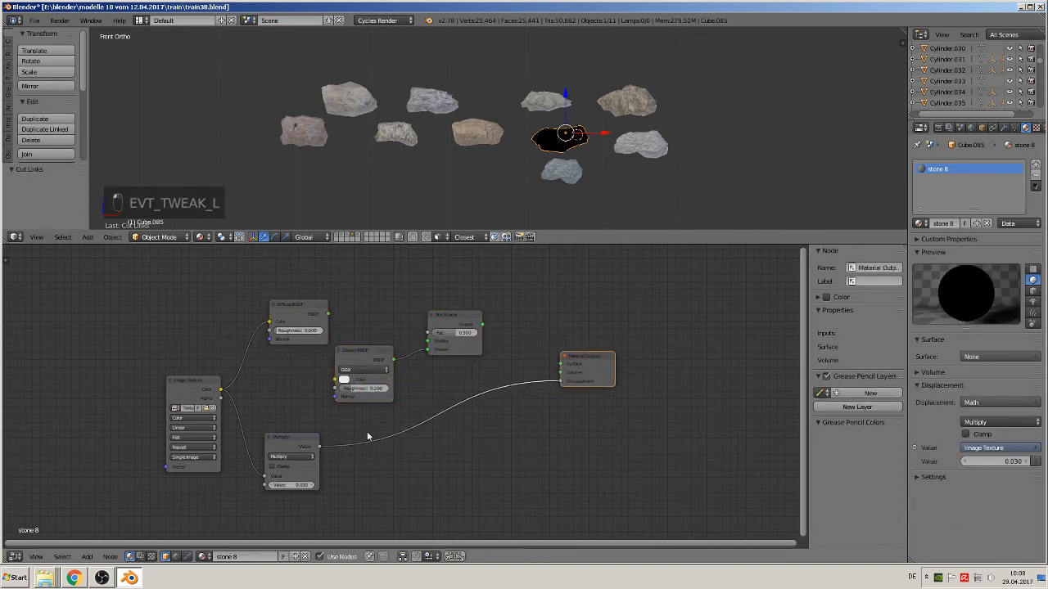
Step: Link stone 8's Diffuse BSDF through the Mix Shader to Surface, and feed the image texture's Color into the mix Fac and Glossy colour
drag(321, 302, 427, 341)
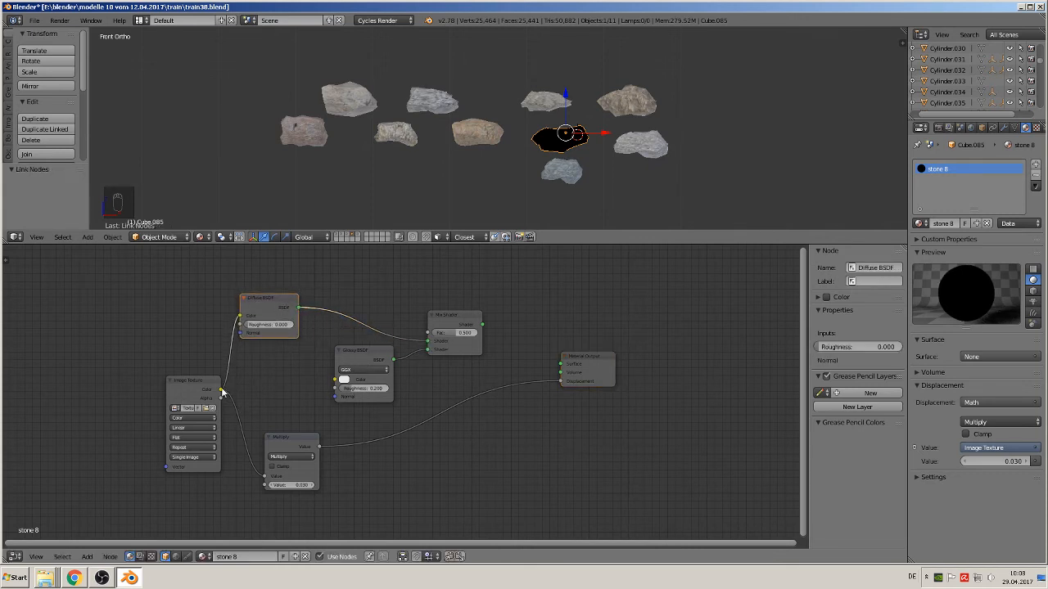
drag(222, 392, 427, 332)
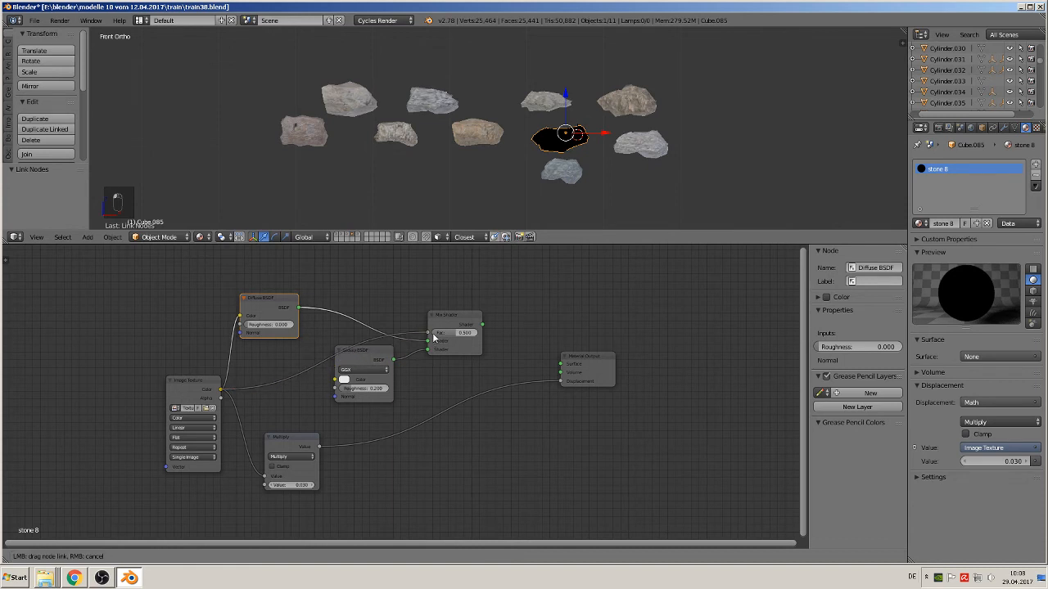
key(g)
click(250, 381)
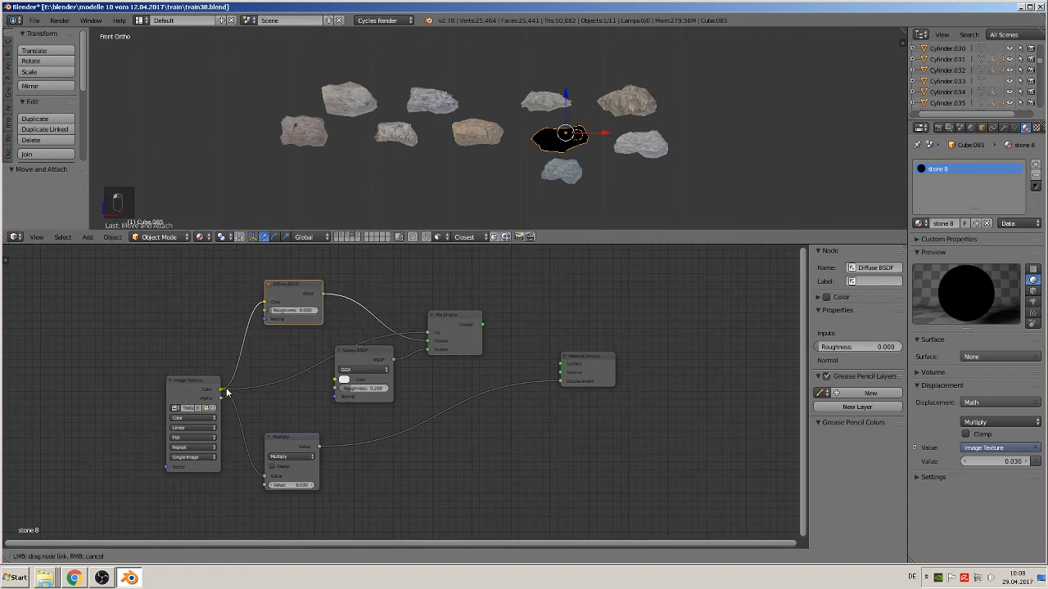
drag(227, 393, 335, 380)
drag(483, 325, 562, 365)
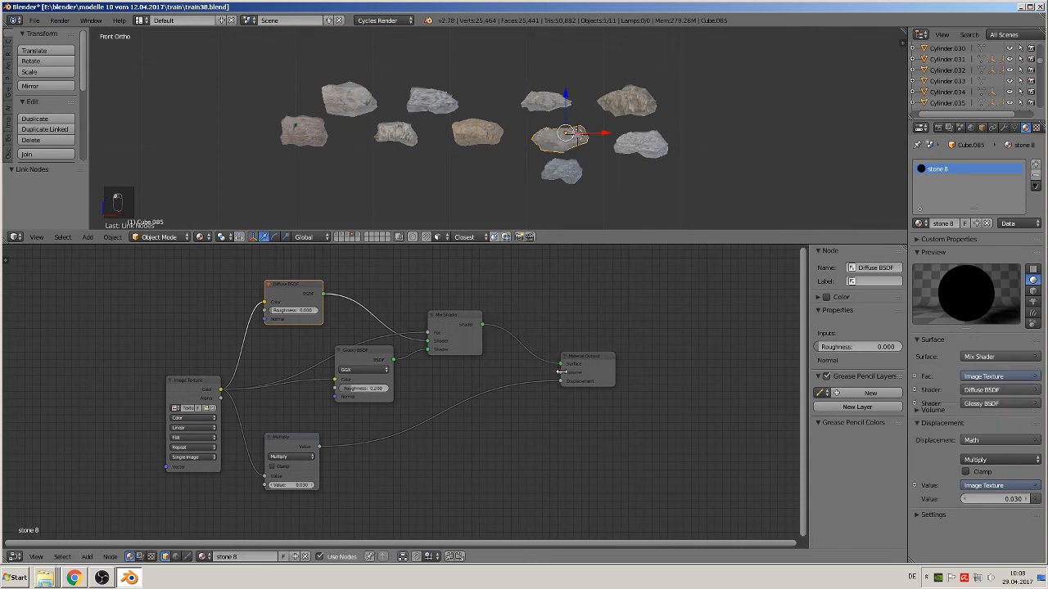
Step: Paste the Mix Shader and Glossy BSDF into the stone 7 material, move its Diffuse and output nodes clear, and cut the Diffuse-to-Surface link
right_click(575, 178)
right_click(550, 106)
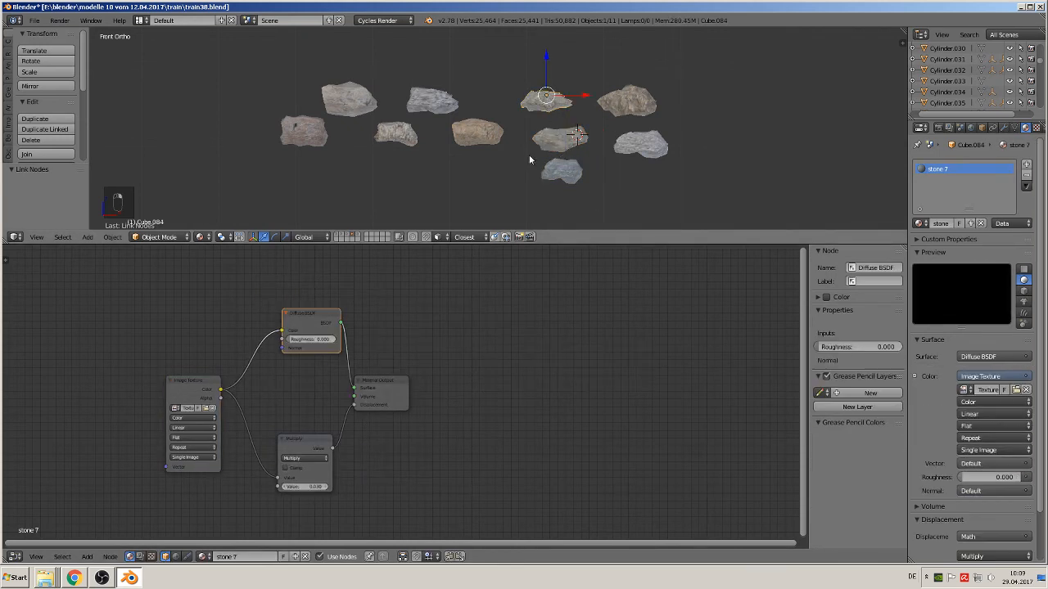
key(ctrl+v)
drag(326, 315, 337, 297)
drag(404, 382, 618, 374)
ctrl+drag(505, 376, 597, 317)
Step: Connect stone 7's Mix Shader to Surface, the image texture's Color to the Glossy colour and mix Fac, and the Diffuse BSDF to the mix
drag(482, 326, 575, 378)
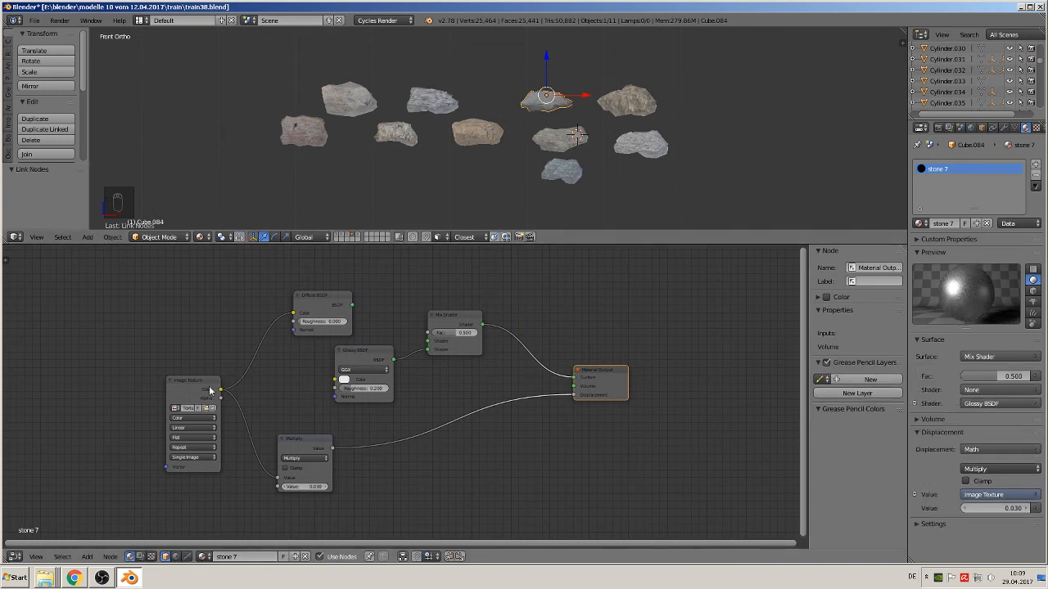
drag(220, 390, 344, 381)
drag(220, 390, 439, 337)
drag(354, 308, 431, 342)
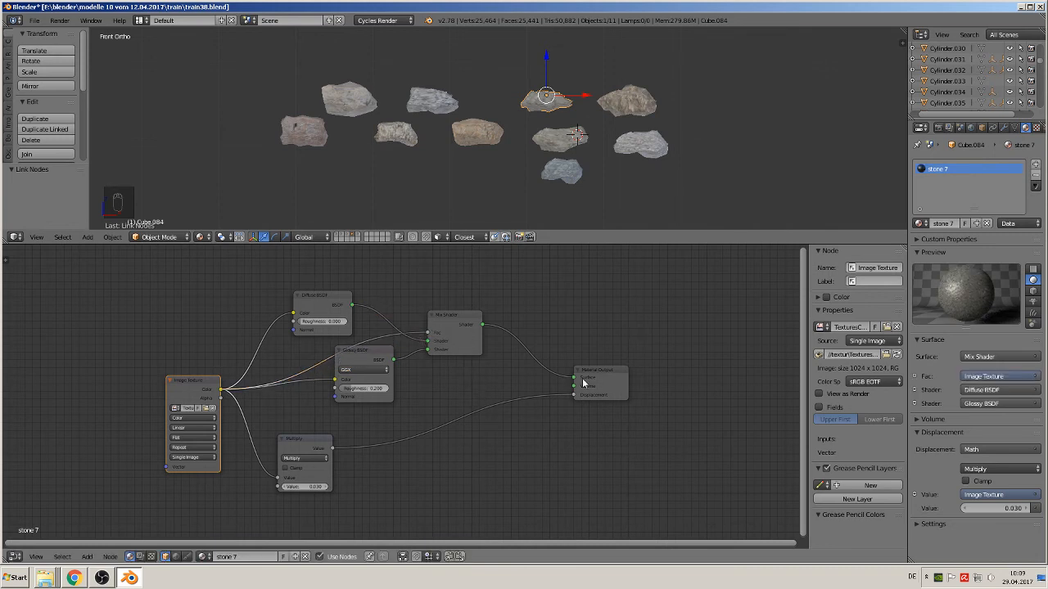
Step: Paste the Mix Shader and Glossy BSDF into the stone 9 material, spread out the Diffuse, Multiply and output nodes, and cut the Diffuse-to-Surface link
right_click(640, 102)
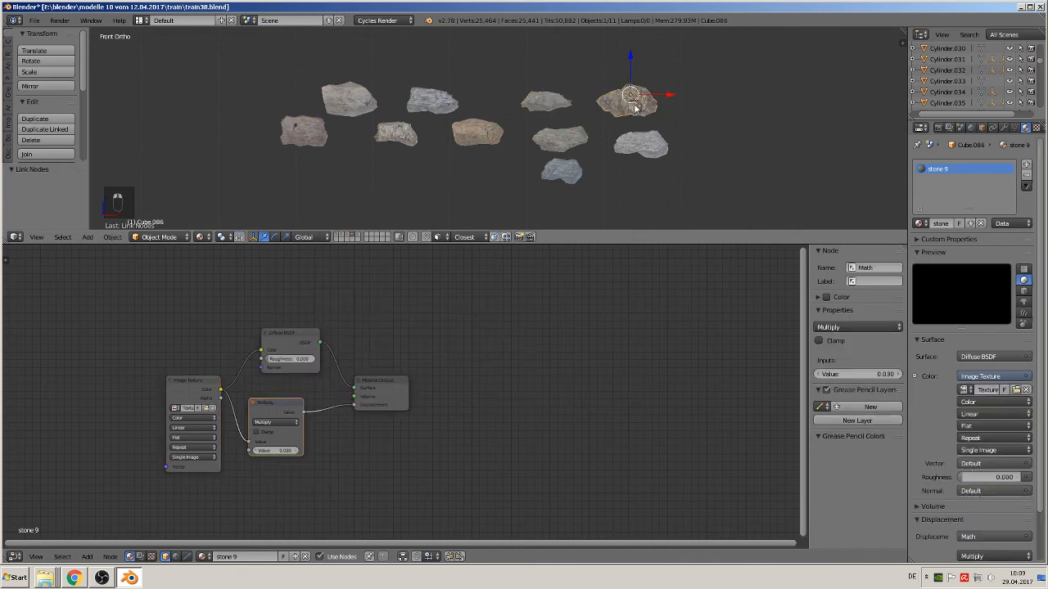
key(ctrl+v)
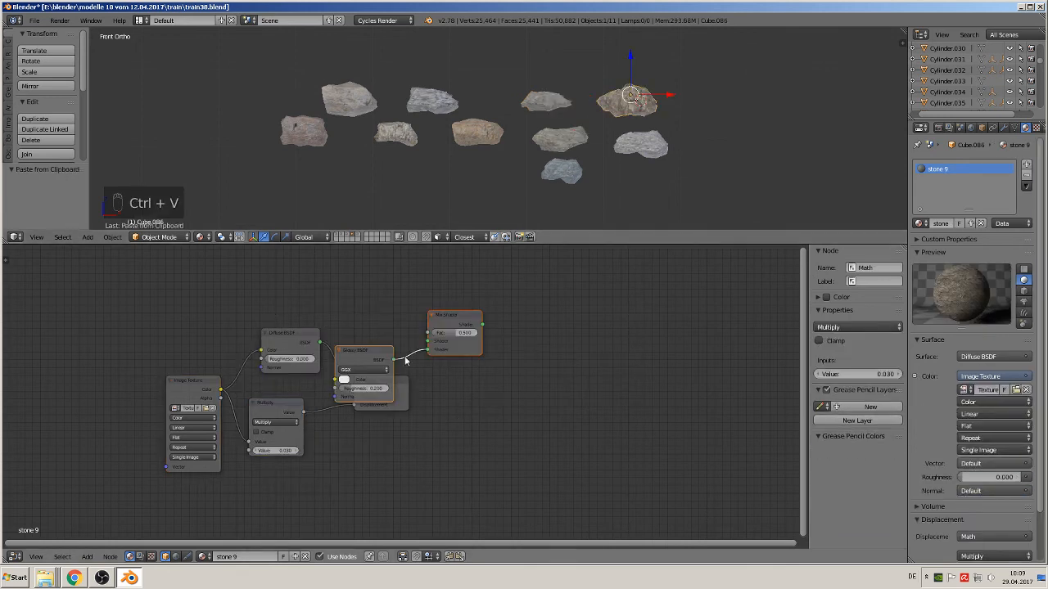
drag(291, 330, 298, 284)
drag(404, 387, 604, 397)
ctrl+drag(467, 393, 543, 356)
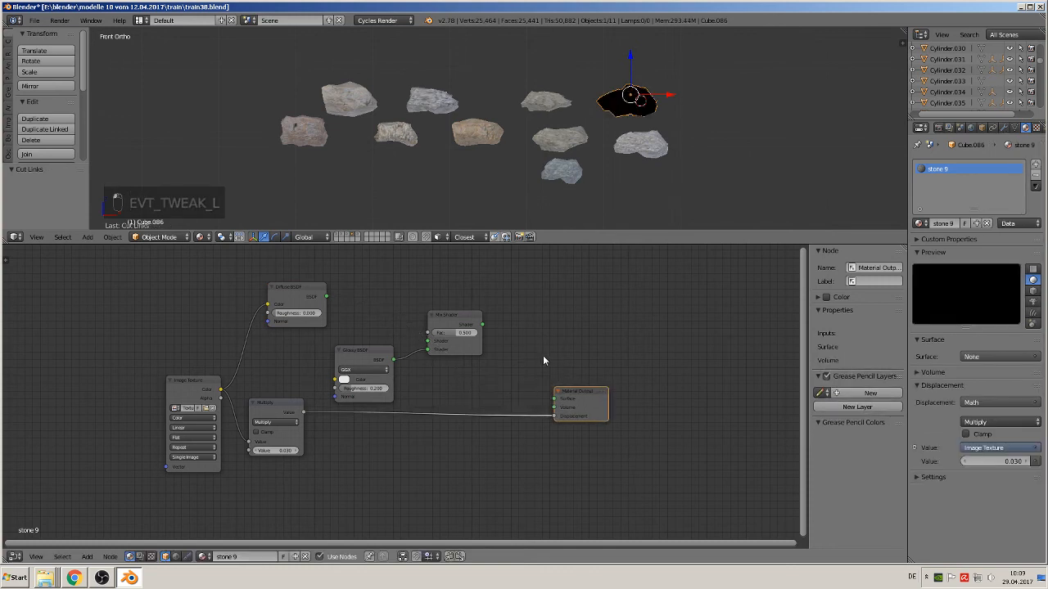
drag(271, 407, 431, 455)
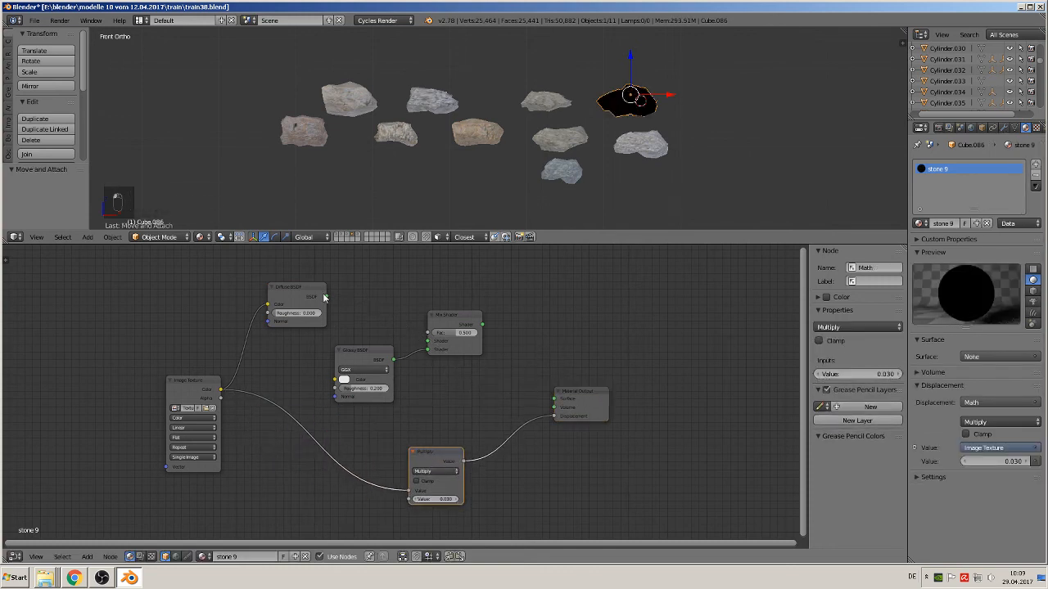
Step: Link stone 9's image texture Color to the mix Fac and Glossy colour, and the Diffuse BSDF through the Mix Shader to Surface
drag(222, 390, 427, 334)
drag(326, 298, 427, 340)
drag(217, 392, 336, 379)
drag(483, 325, 554, 399)
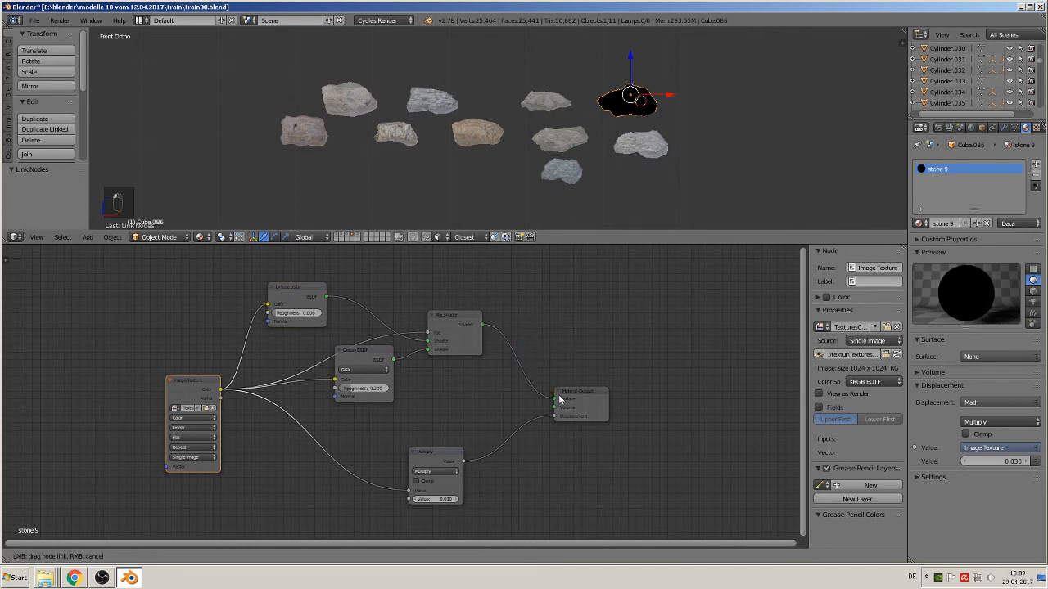
Step: Paste the Mix Shader and Glossy BSDF into the stone 10 material, rearrange the Glossy, Diffuse and output nodes, and cut the Diffuse-to-Surface link
right_click(654, 146)
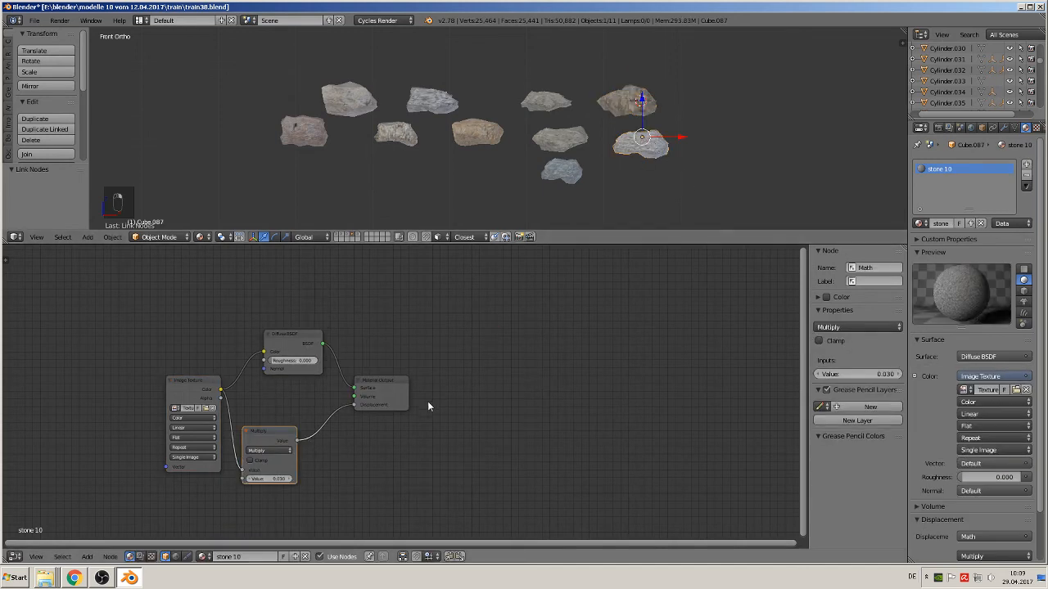
key(ctrl+v)
drag(305, 329, 330, 276)
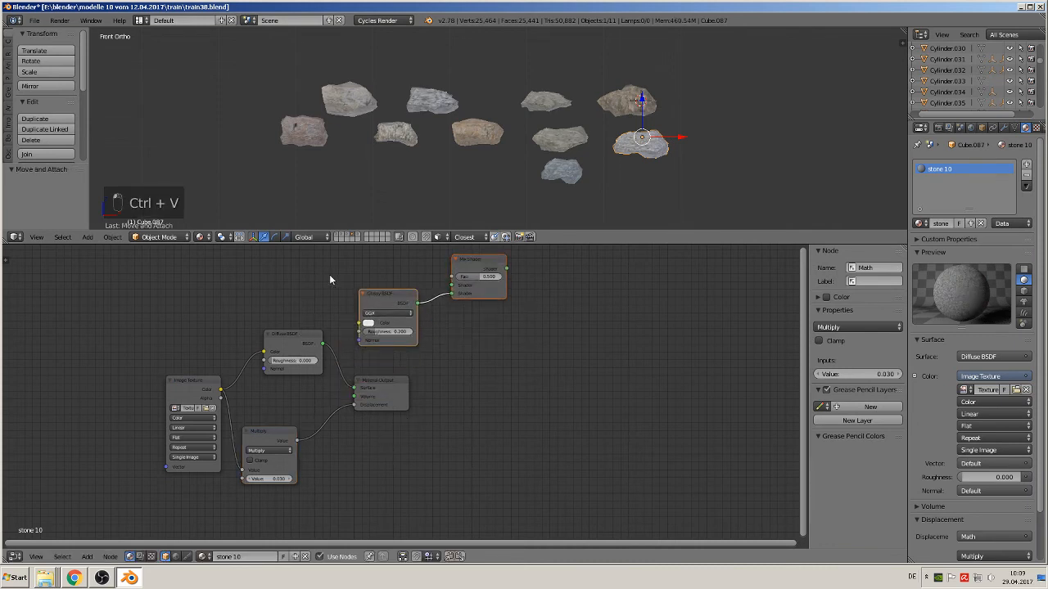
drag(397, 296, 606, 368)
drag(303, 349, 294, 286)
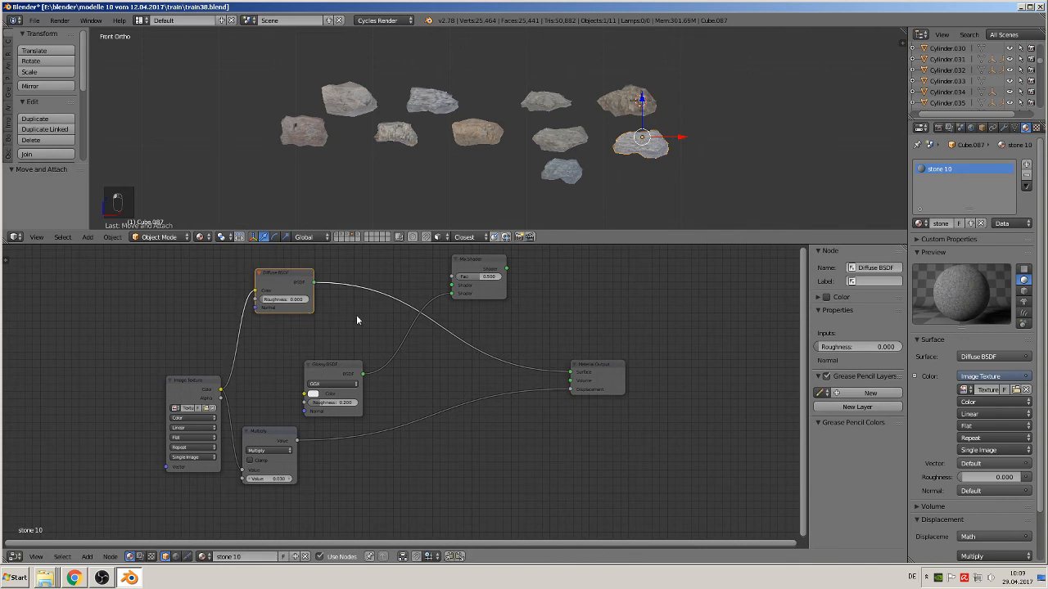
ctrl+right_drag(356, 320, 409, 262)
Step: Connect stone 10's Mix Shader to Surface, the image texture's Color to the Glossy colour and mix Fac, and the Diffuse BSDF to the mix
drag(491, 272, 571, 373)
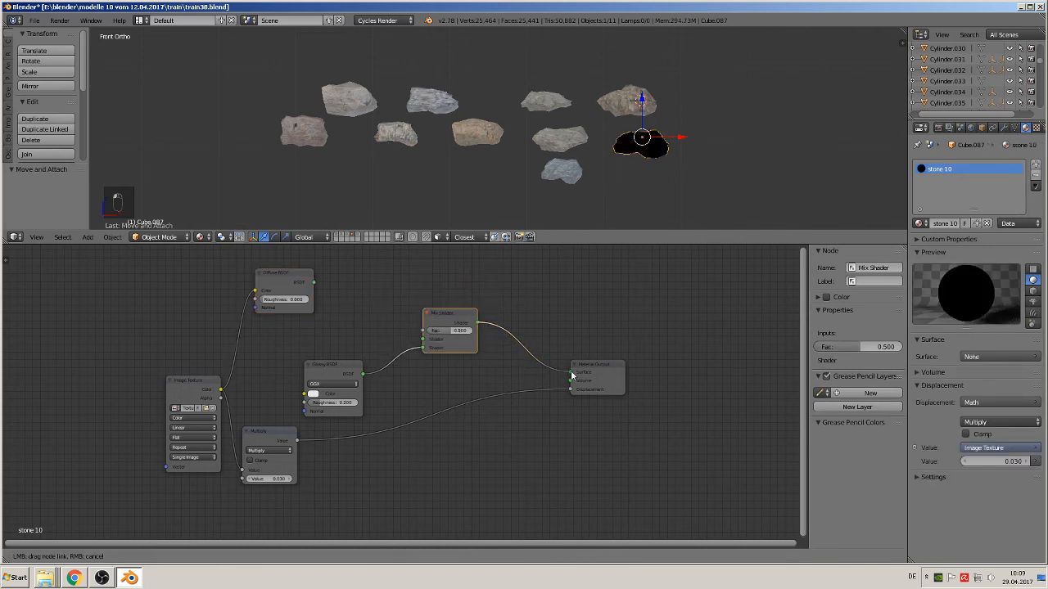
drag(222, 392, 434, 333)
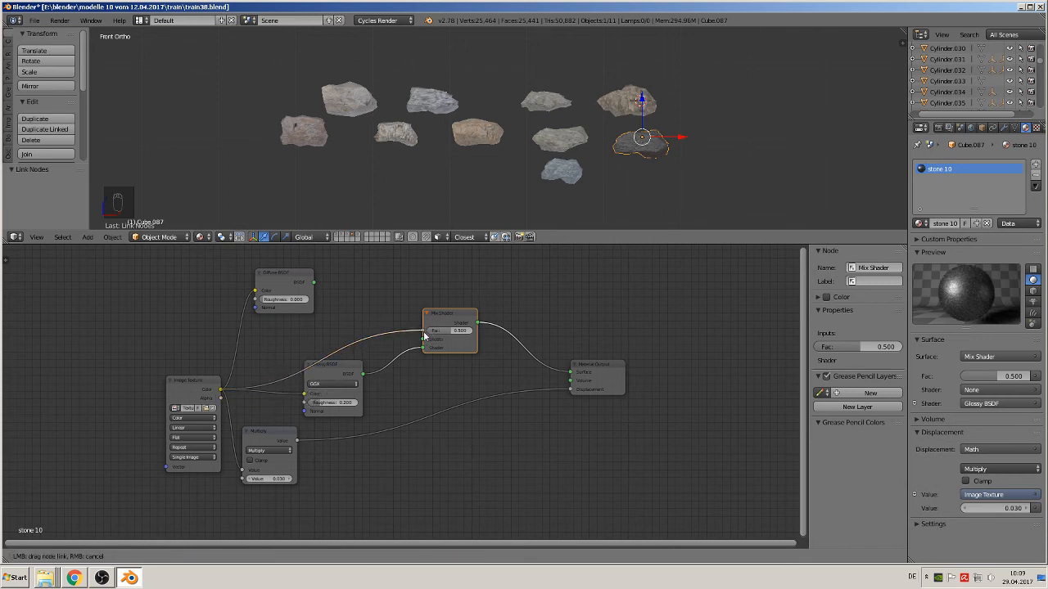
drag(315, 284, 425, 339)
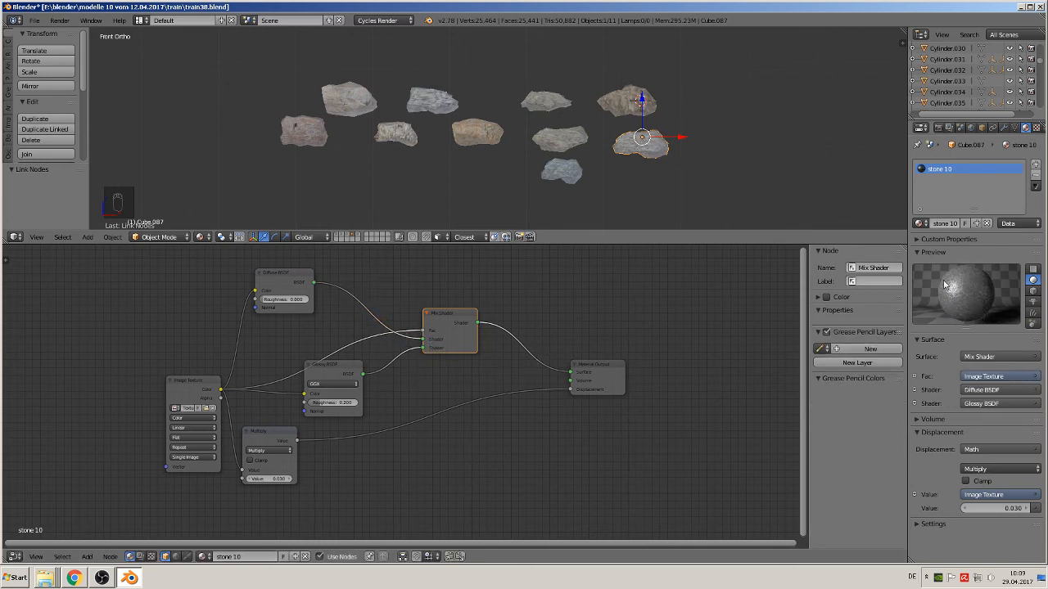
Step: Save the scene to its current file, train38.blend, and close the auto-save recovery browser
click(34, 20)
click(49, 99)
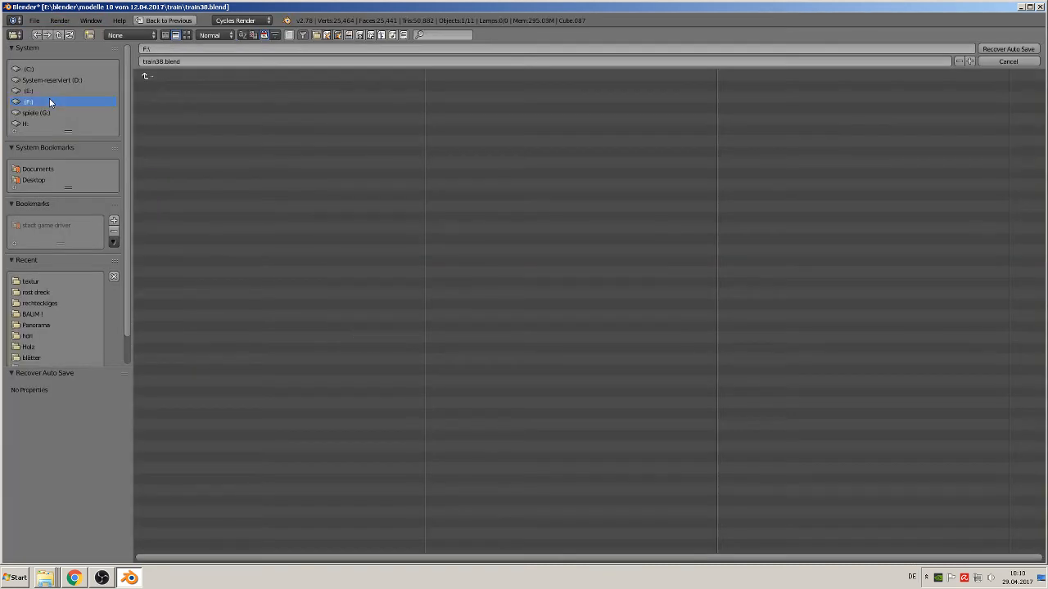
click(34, 19)
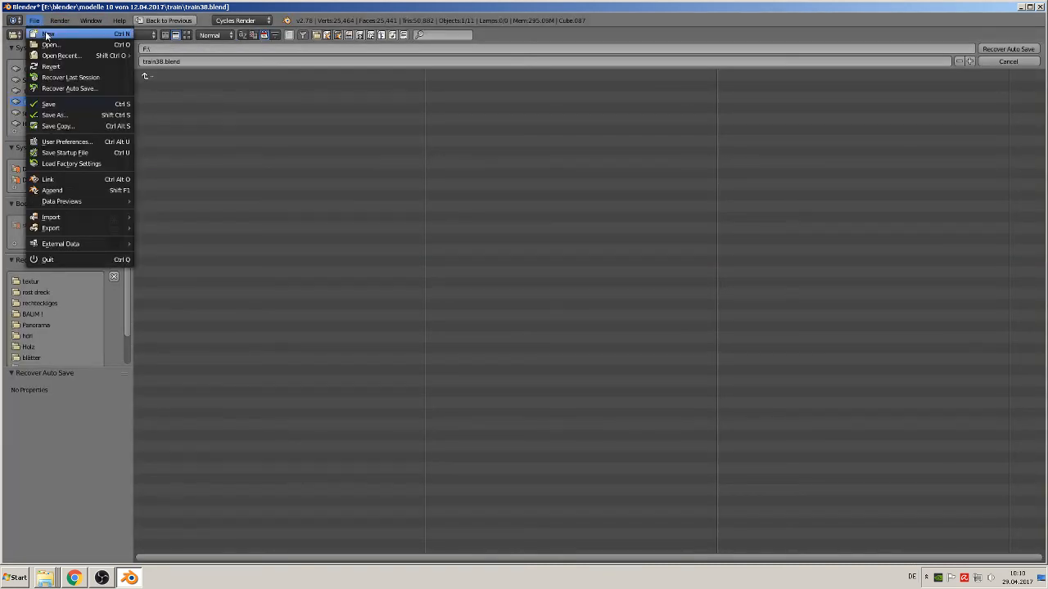
click(54, 105)
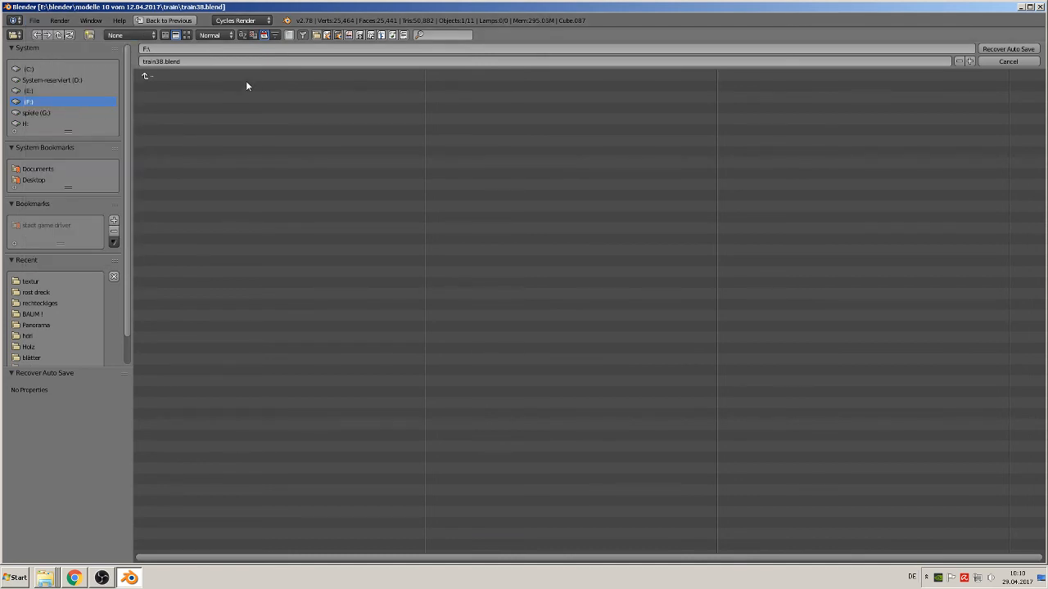
click(161, 61)
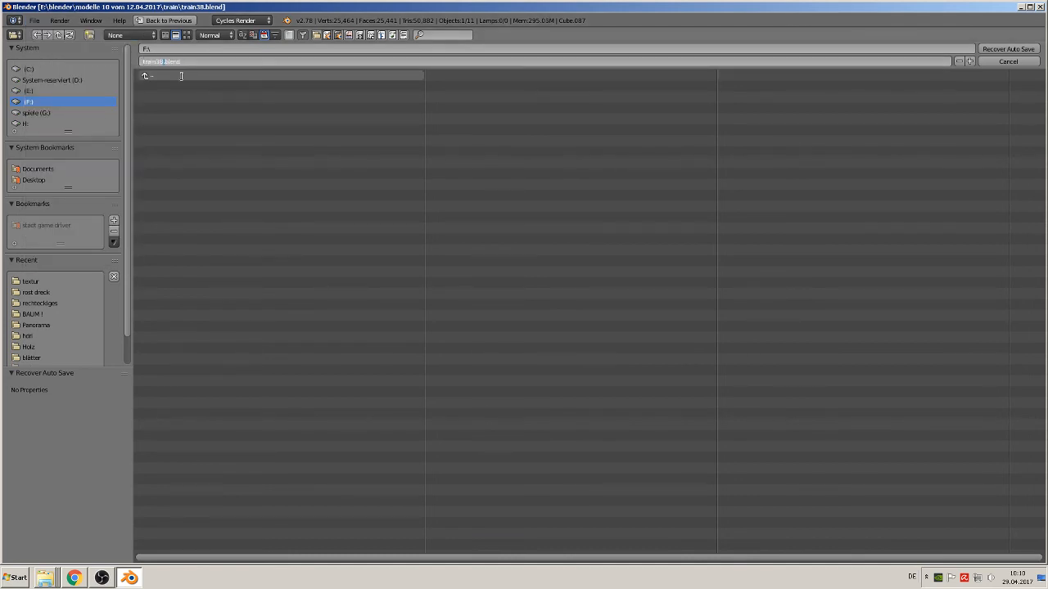
click(1003, 62)
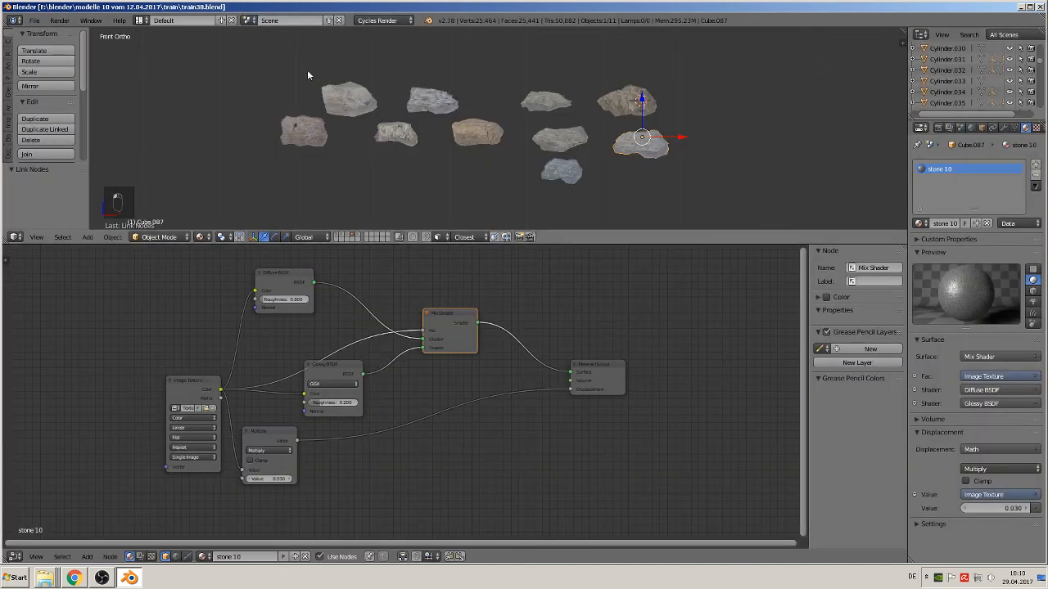
Step: Save the scene as a new file named train39.blend in the train folder
click(35, 20)
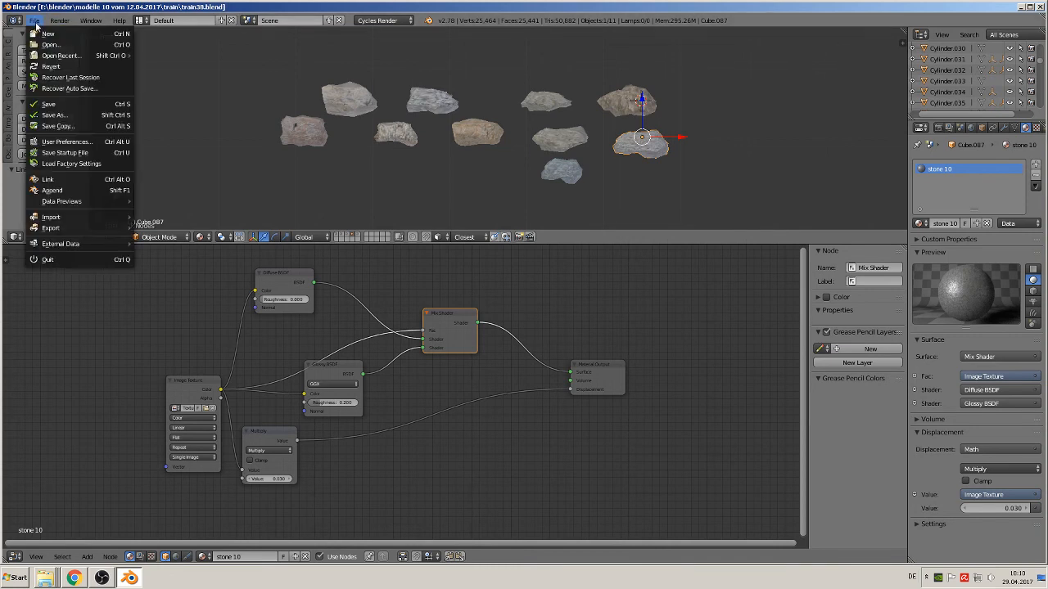
click(61, 115)
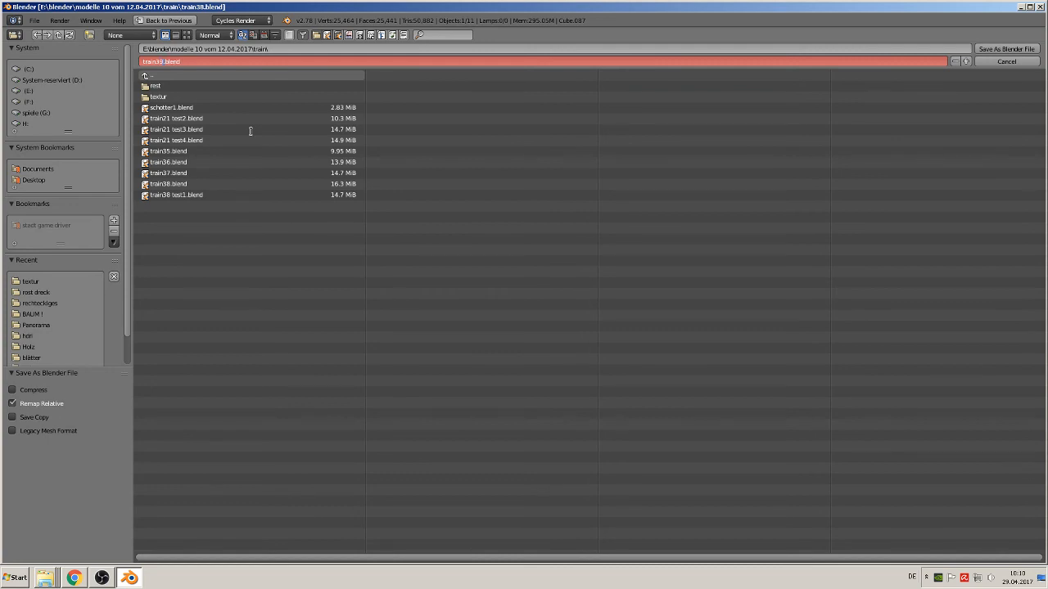
click(1000, 50)
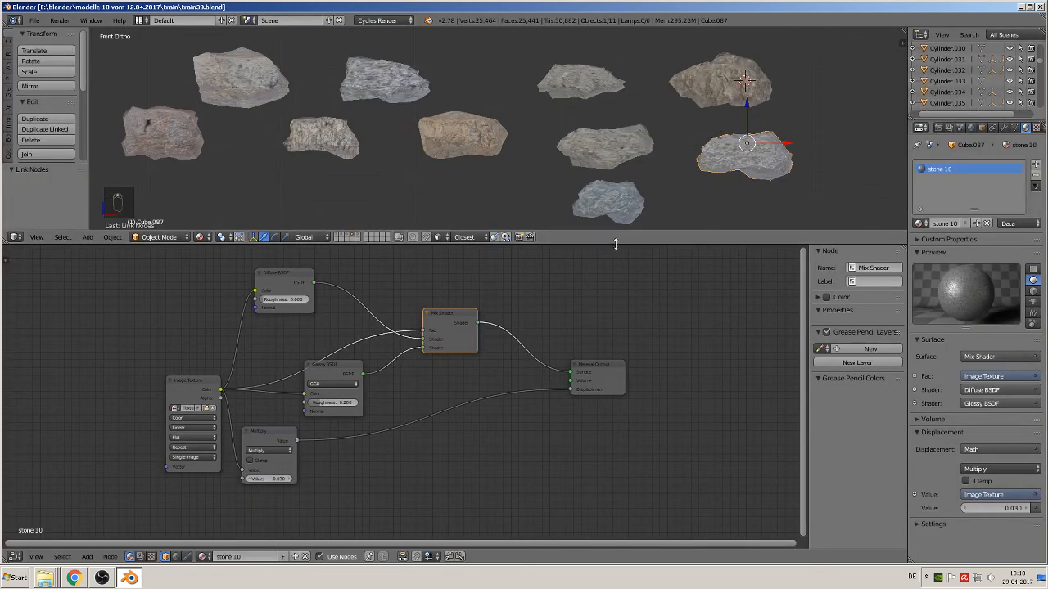
Step: Enlarge the 3D viewport and switch it to Rendered shading to inspect the stones' surfaces up close
drag(616, 245, 642, 482)
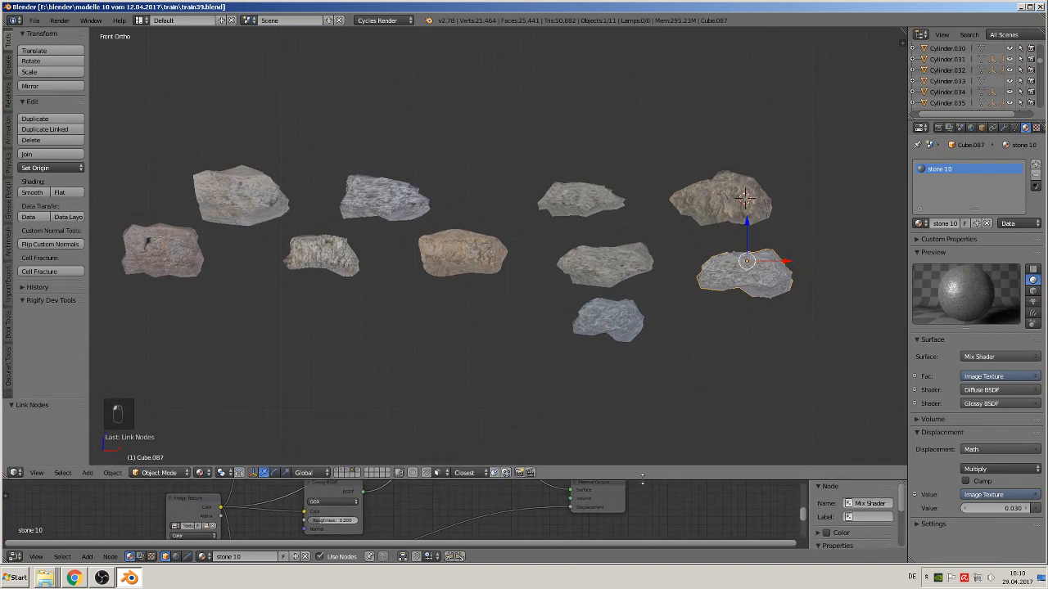
click(207, 473)
click(252, 404)
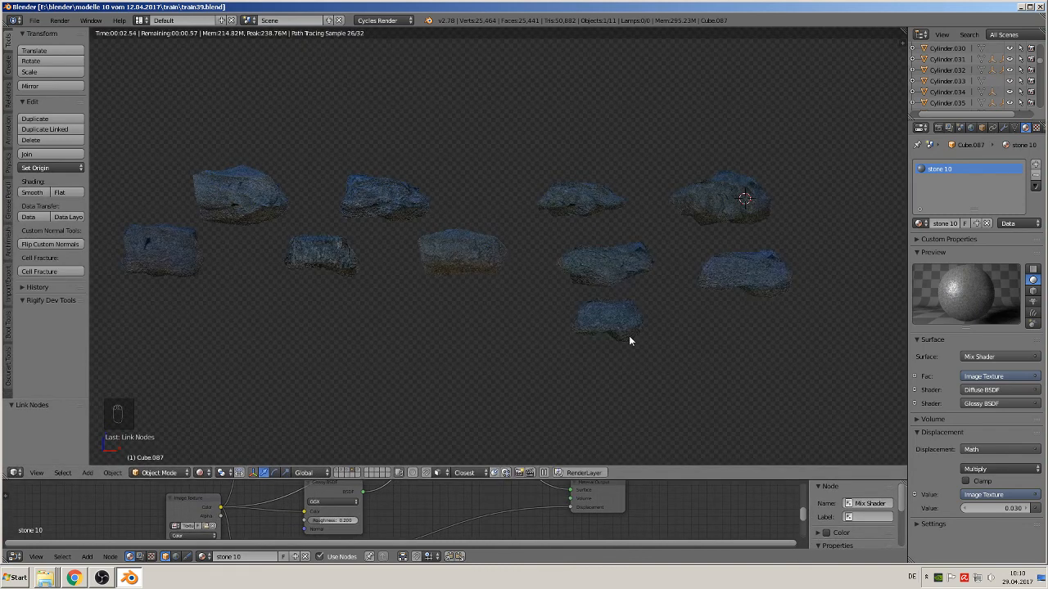
scroll(623, 347, up, 1)
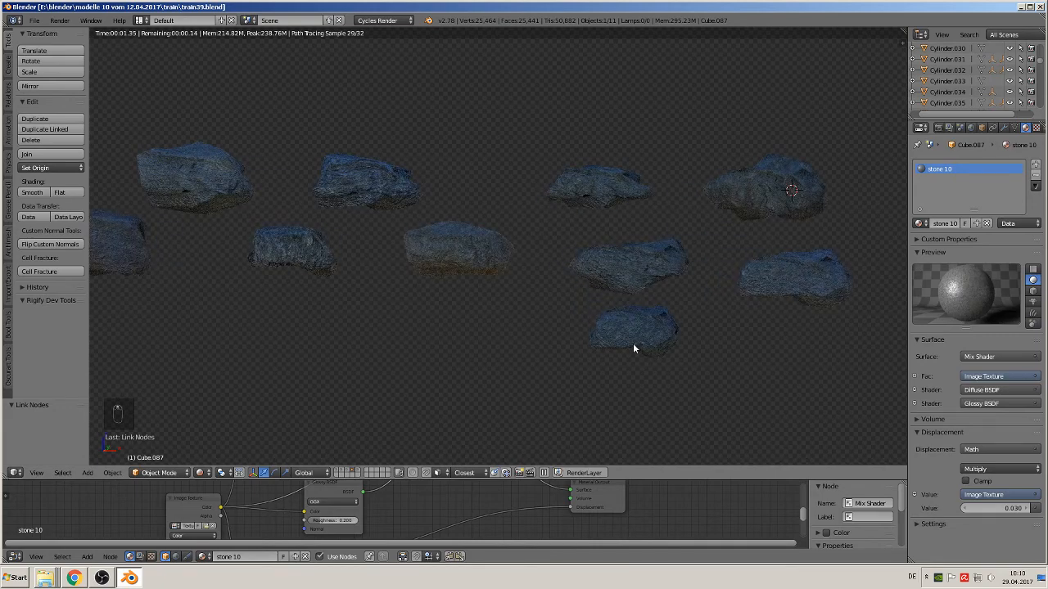
scroll(631, 344, up, 7)
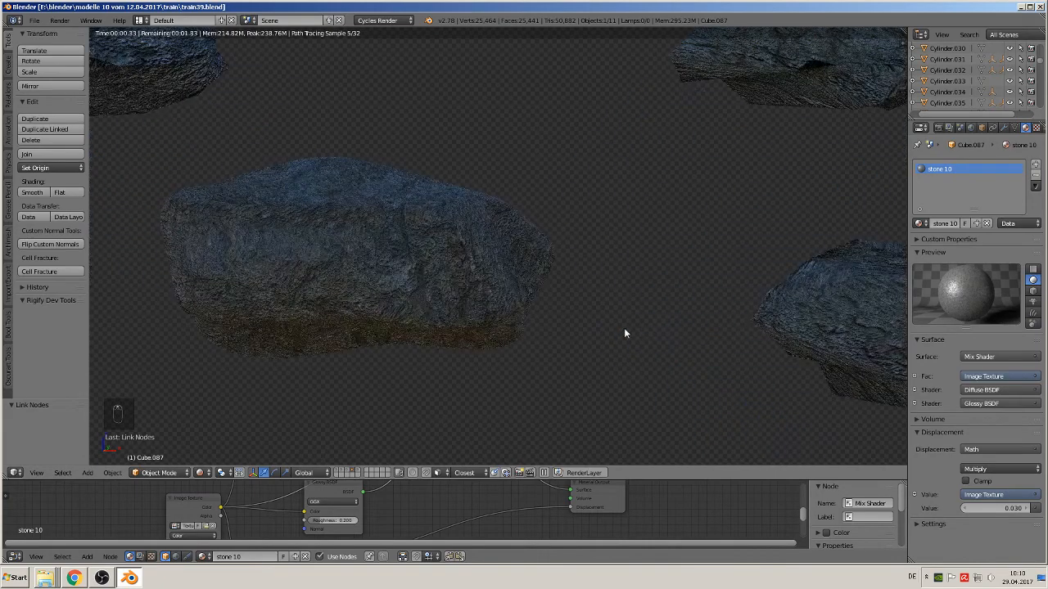
scroll(624, 304, down, 5)
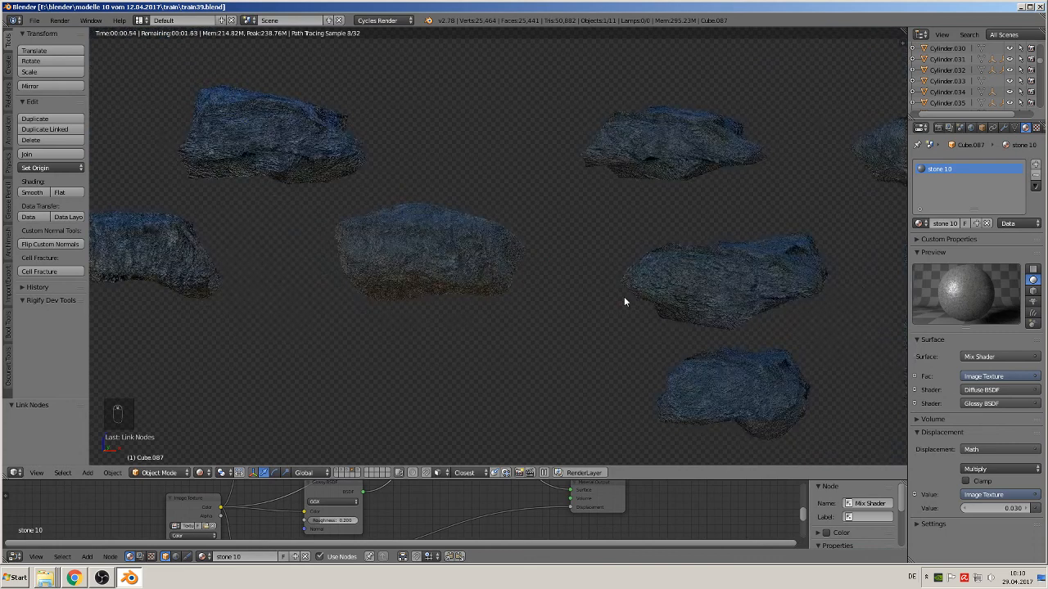
scroll(624, 301, down, 3)
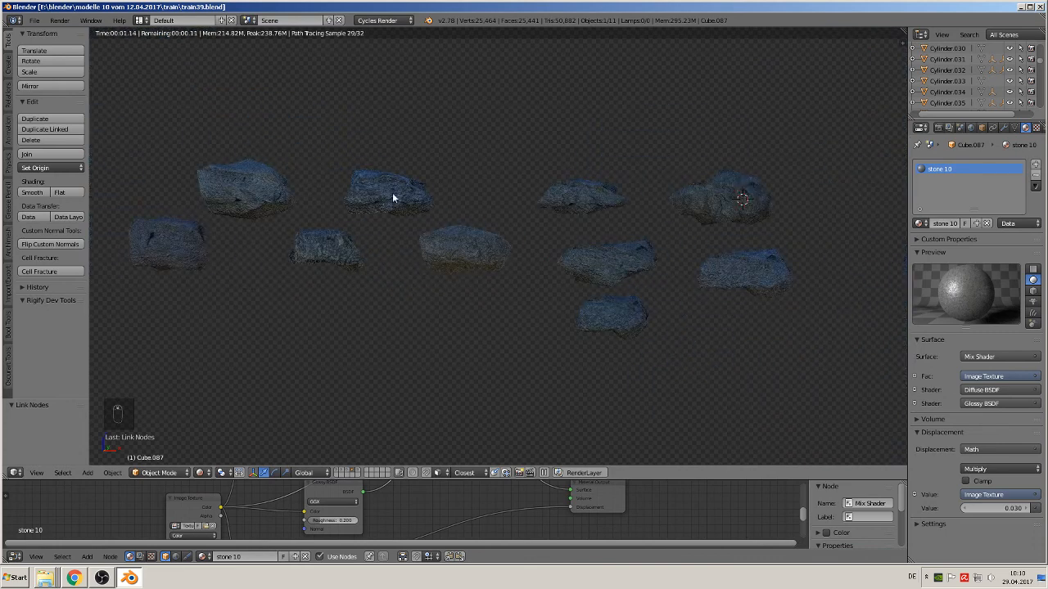
Step: Return the viewport to Material shading and deselect all objects
click(202, 473)
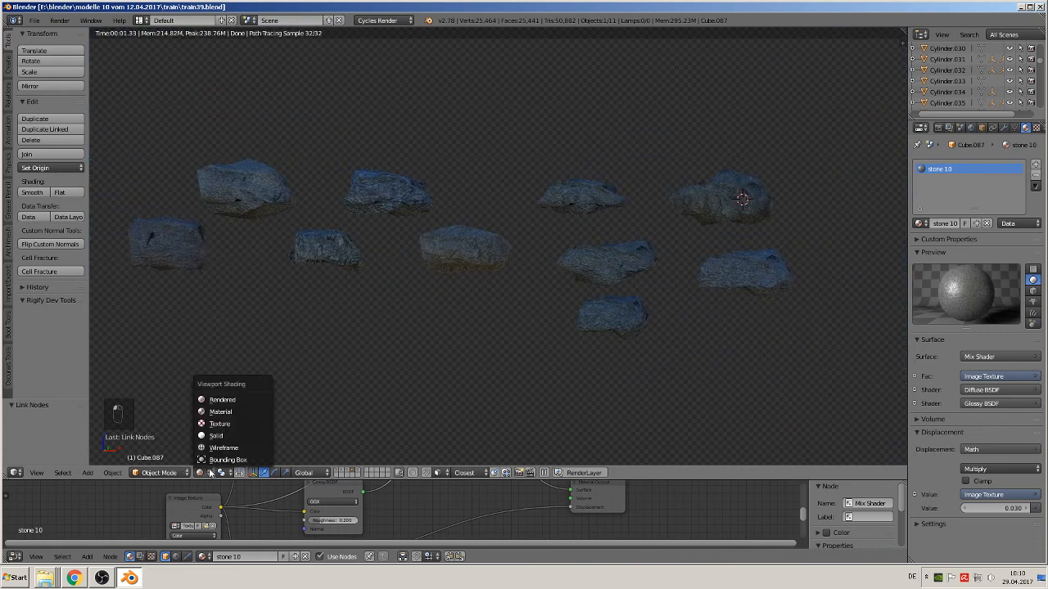
click(216, 409)
scroll(351, 261, down, 4)
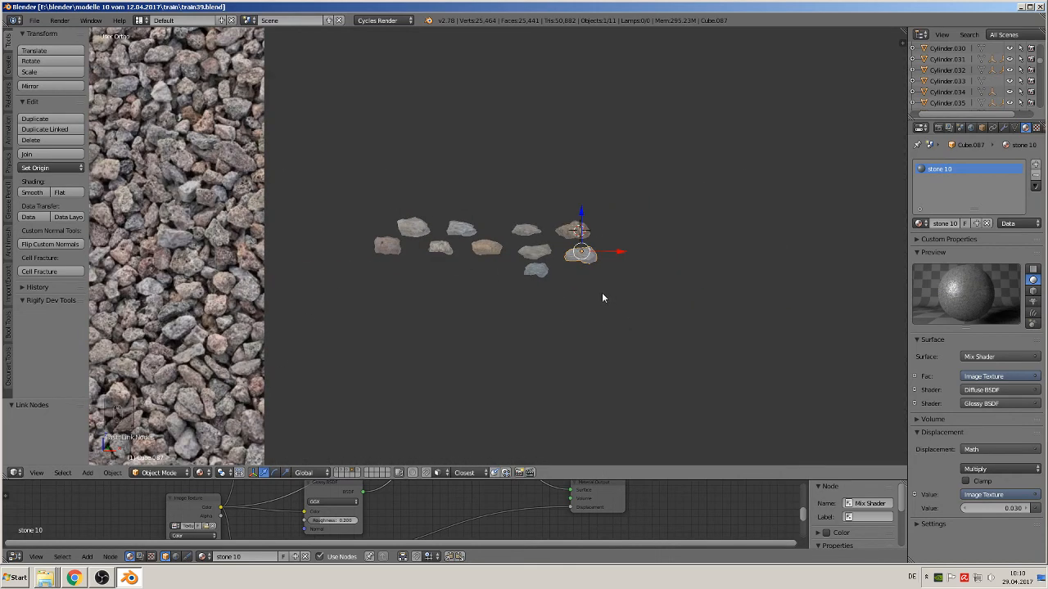
key(Escape)
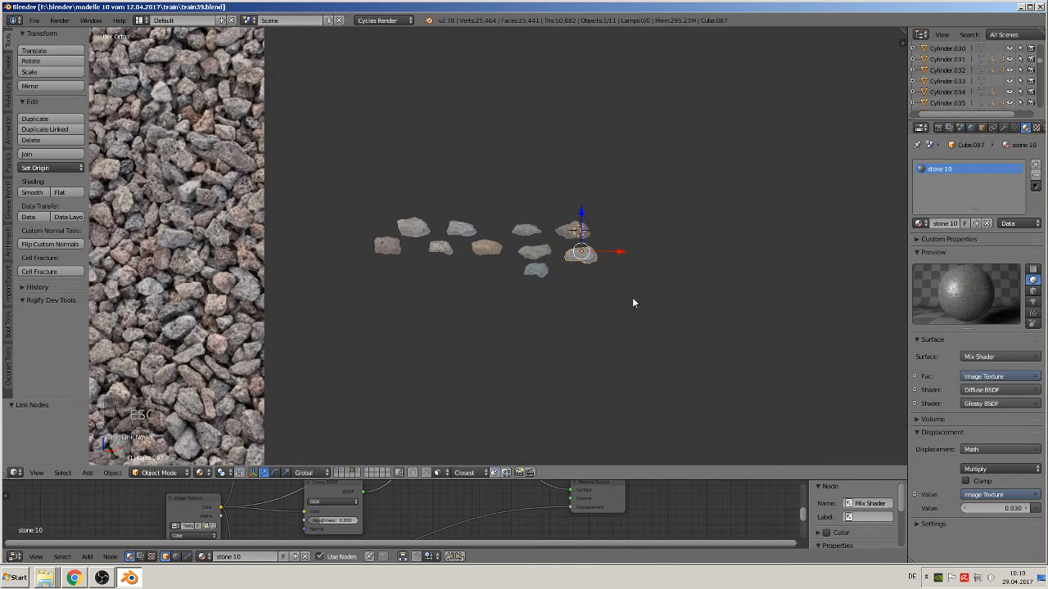
key(a)
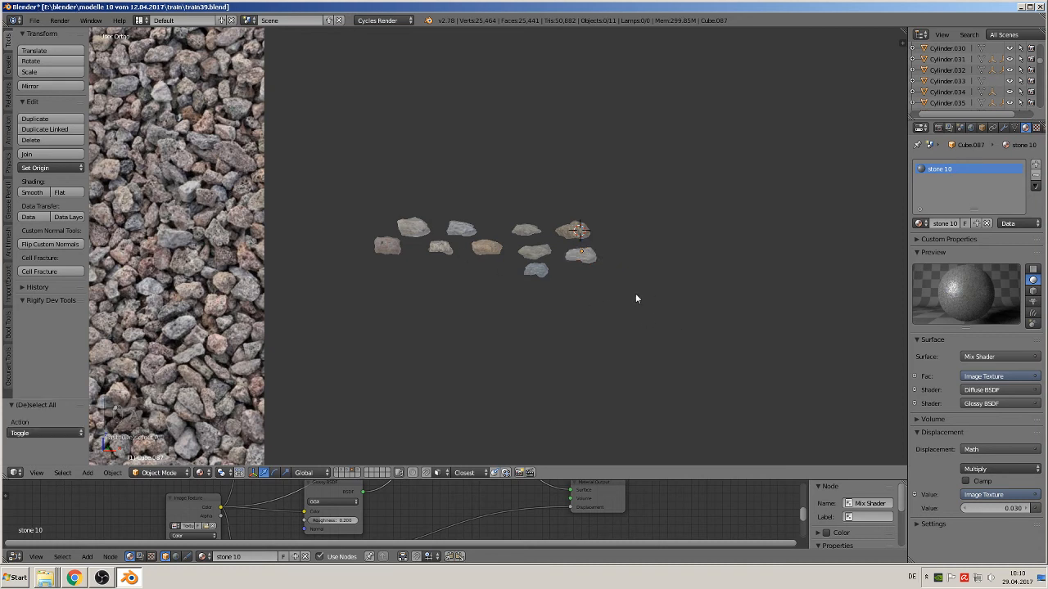
click(643, 289)
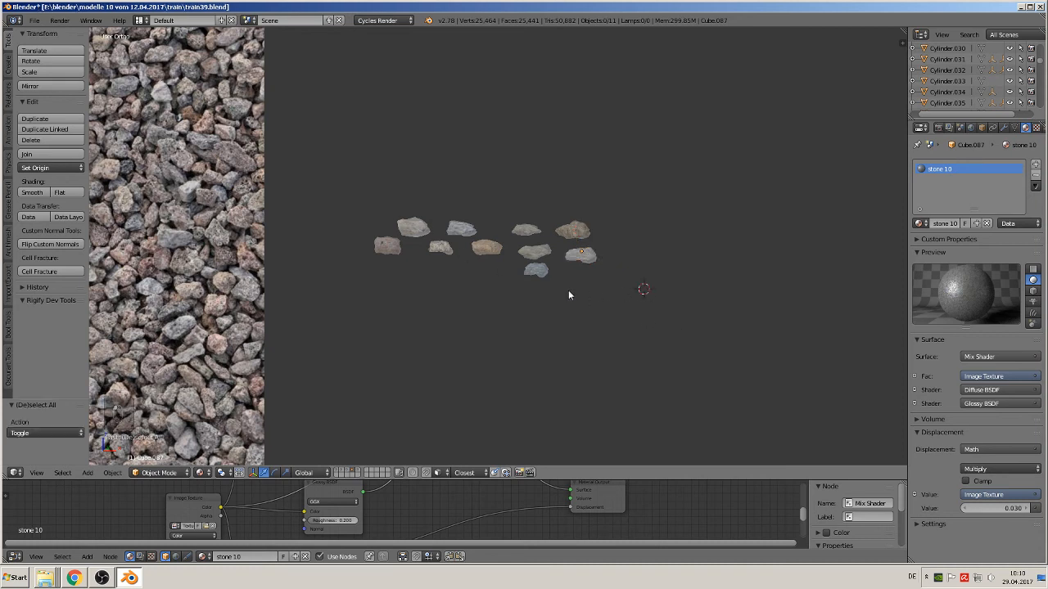
click(626, 306)
scroll(554, 328, down, 2)
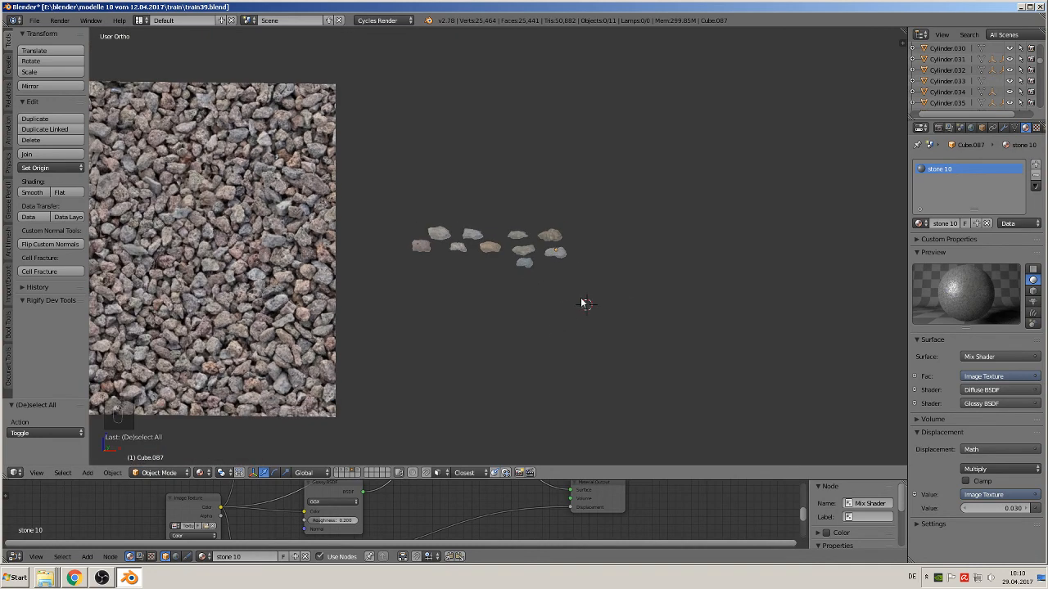
key(Tab)
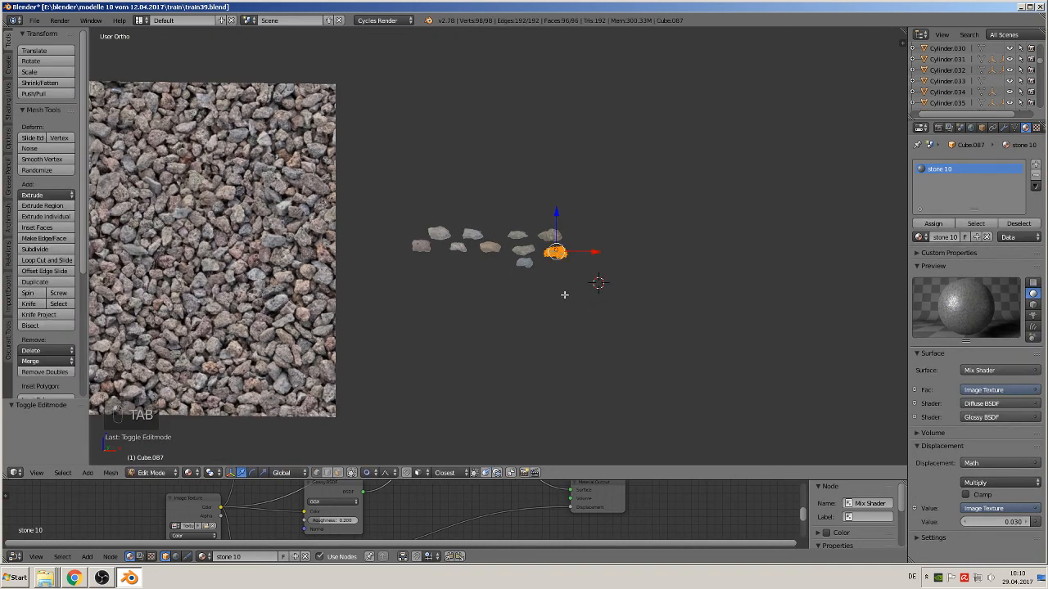
key(Tab)
click(601, 303)
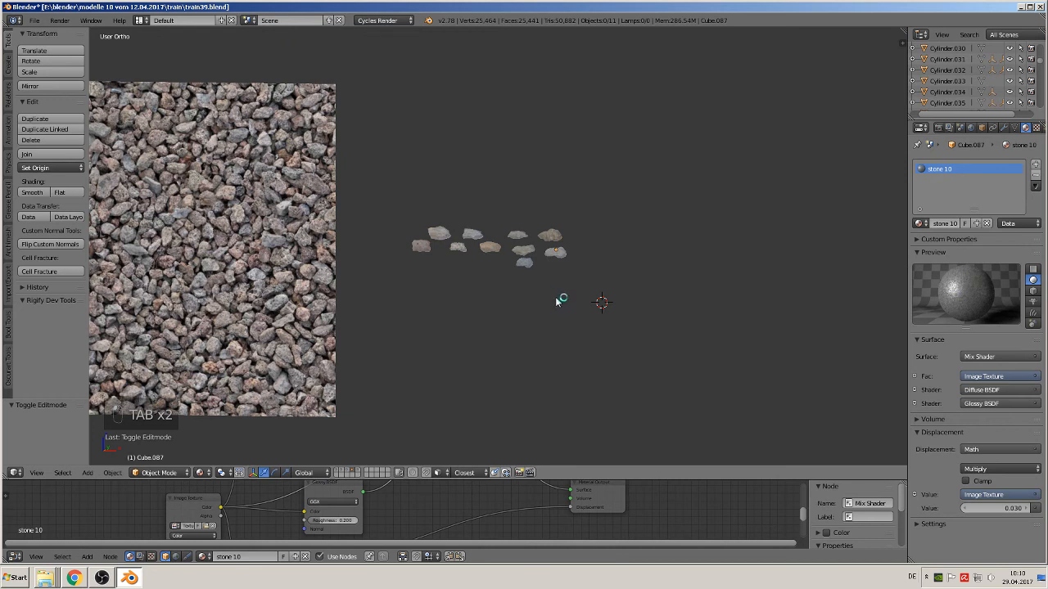
Step: Box-select all ten stones beside the gravel reference image and copy them to the buffer
key(b)
key(b)
key(b)
drag(614, 307, 417, 200)
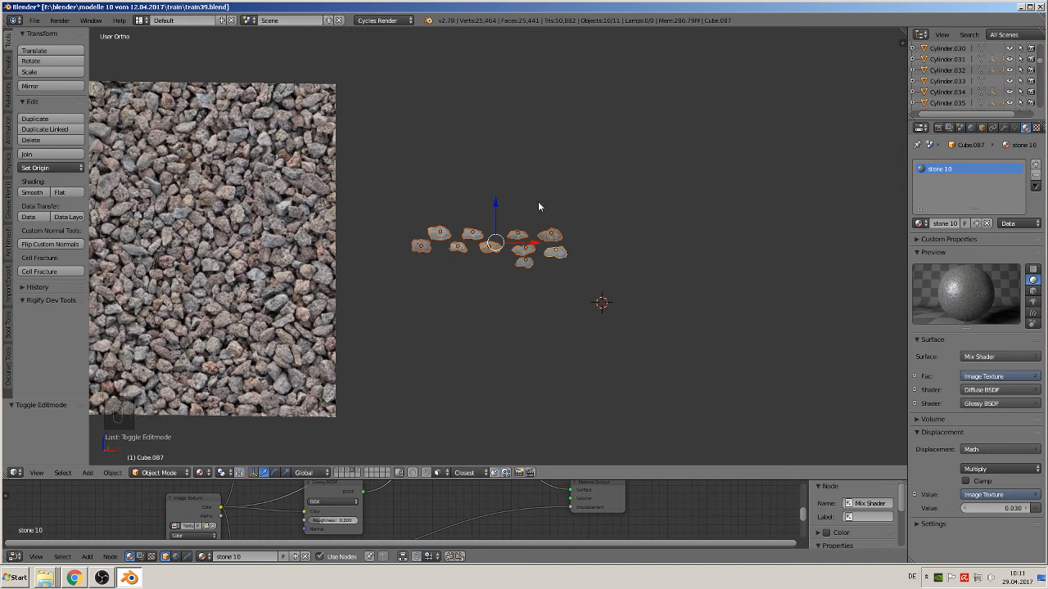
key(ctrl+c)
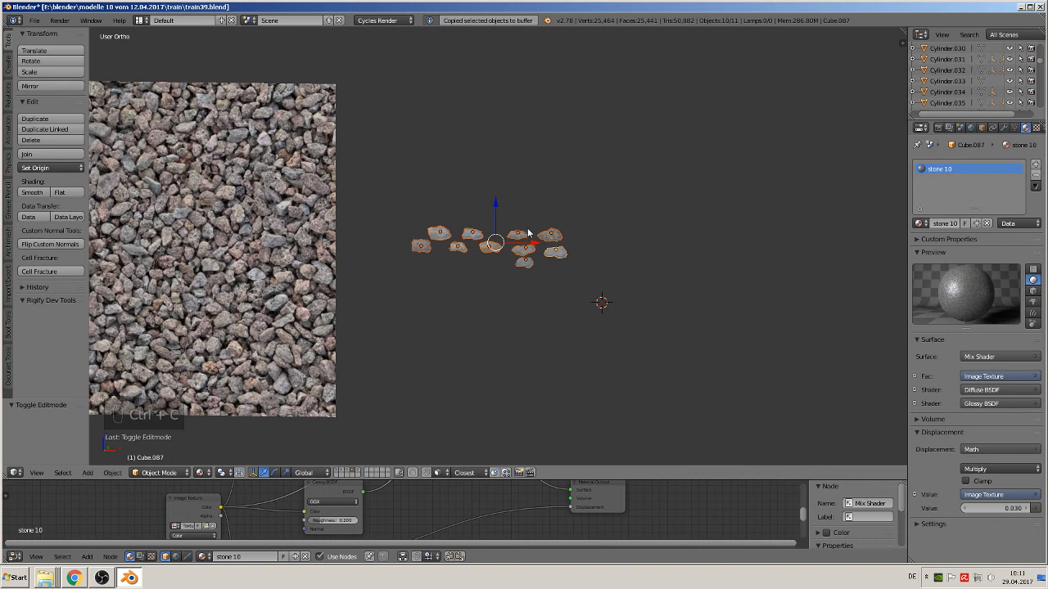
Step: Move the ten selected stones a little higher and put them in a new group named "stone bottom"
key(g)
click(521, 157)
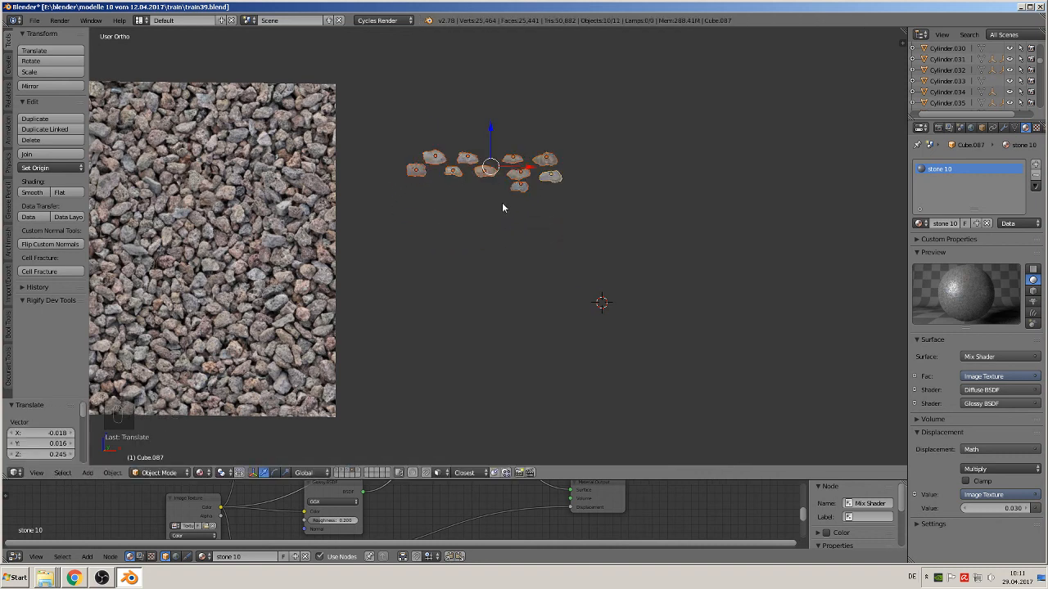
key(ctrl+g)
click(38, 432)
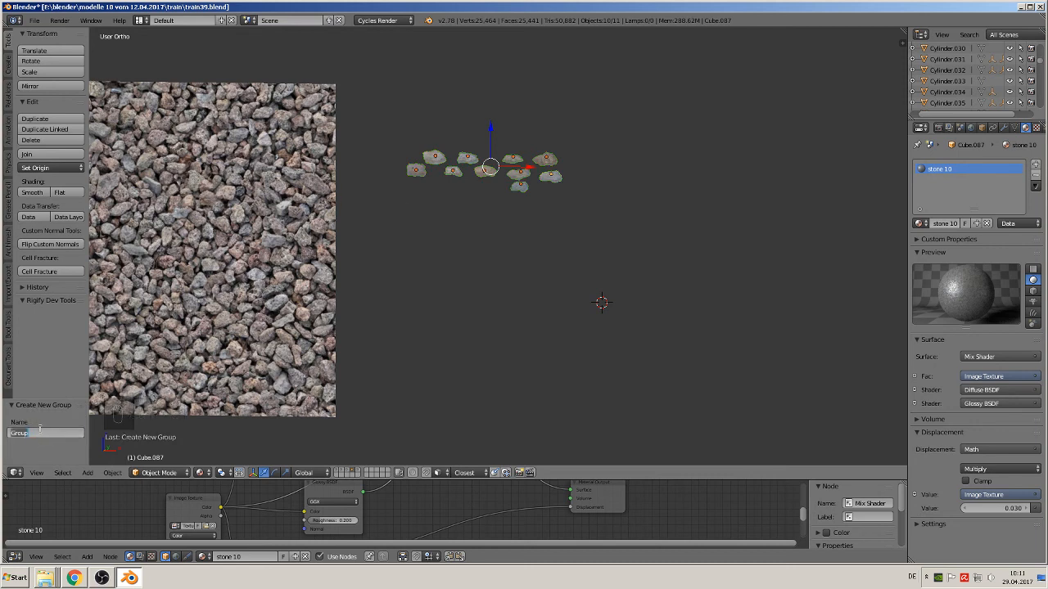
key(BackSpace)
text(stone bottom)
key(Return)
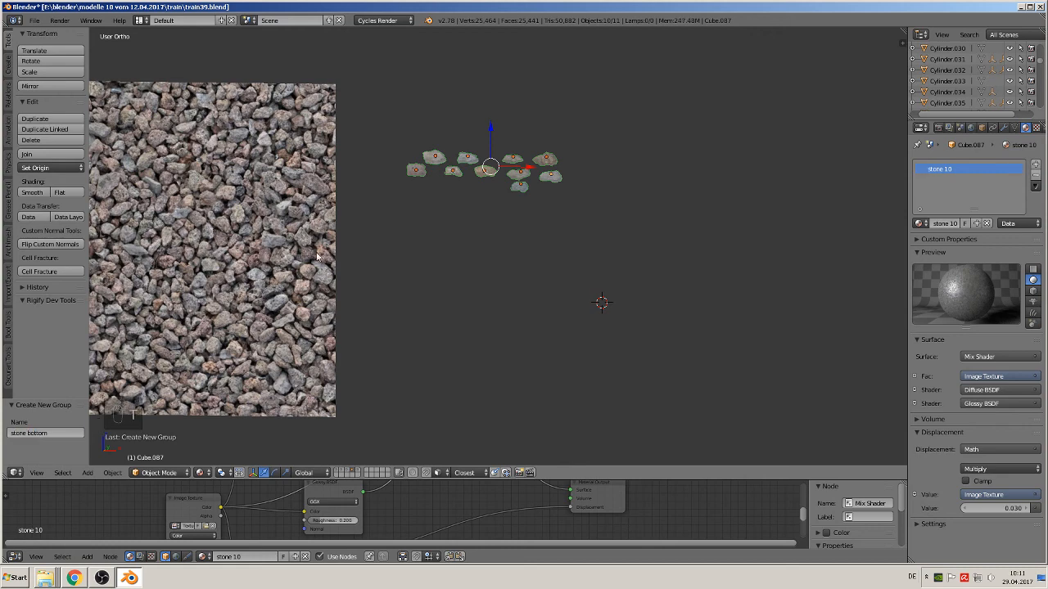
Step: Open the particle system settings of the active stone
scroll(491, 237, down, 5)
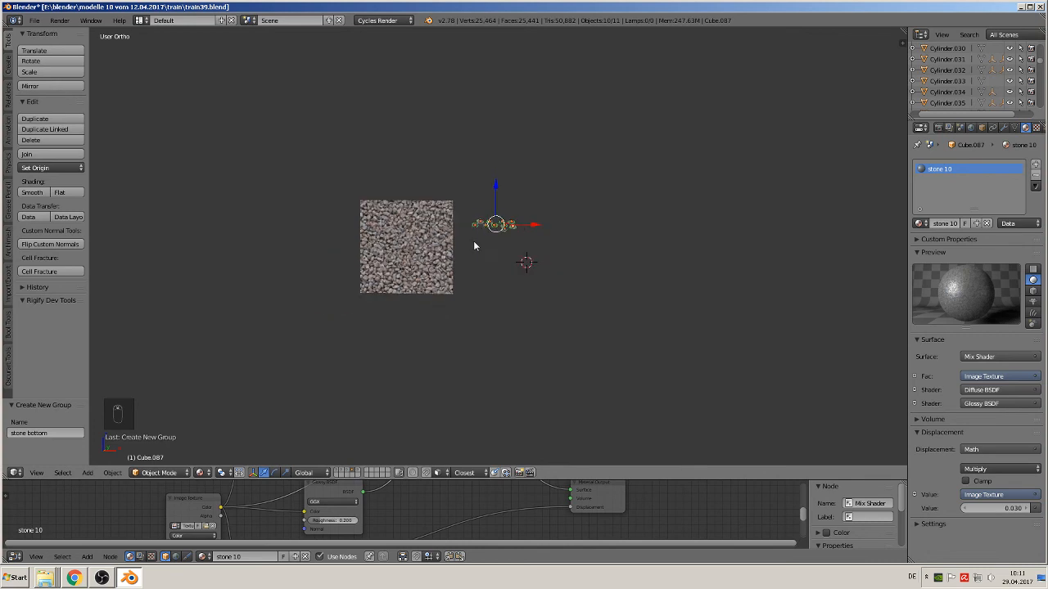
shift+middle_drag(473, 240, 589, 301)
scroll(588, 302, up, 2)
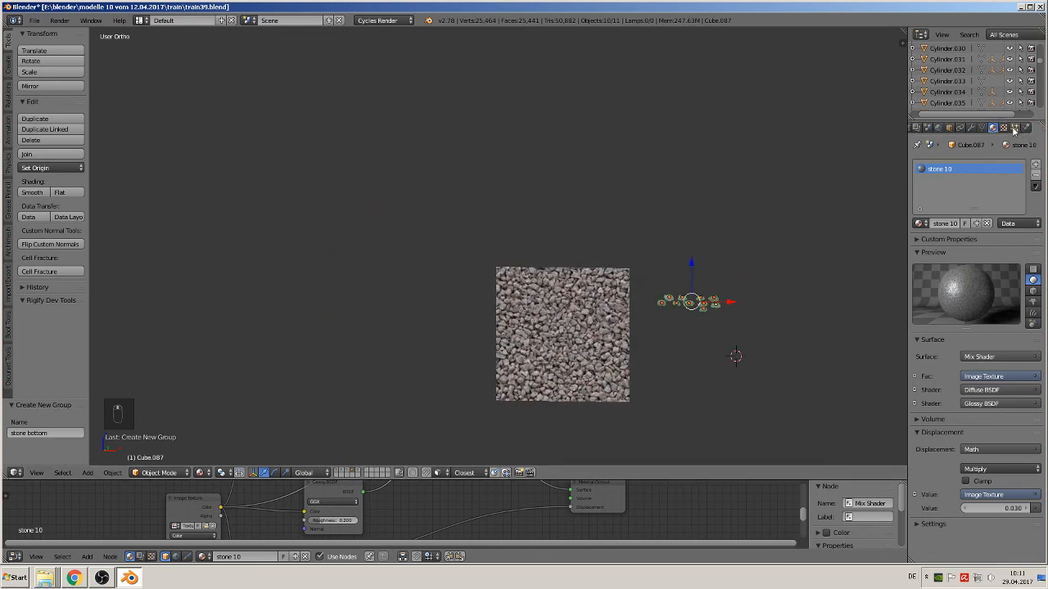
click(1015, 129)
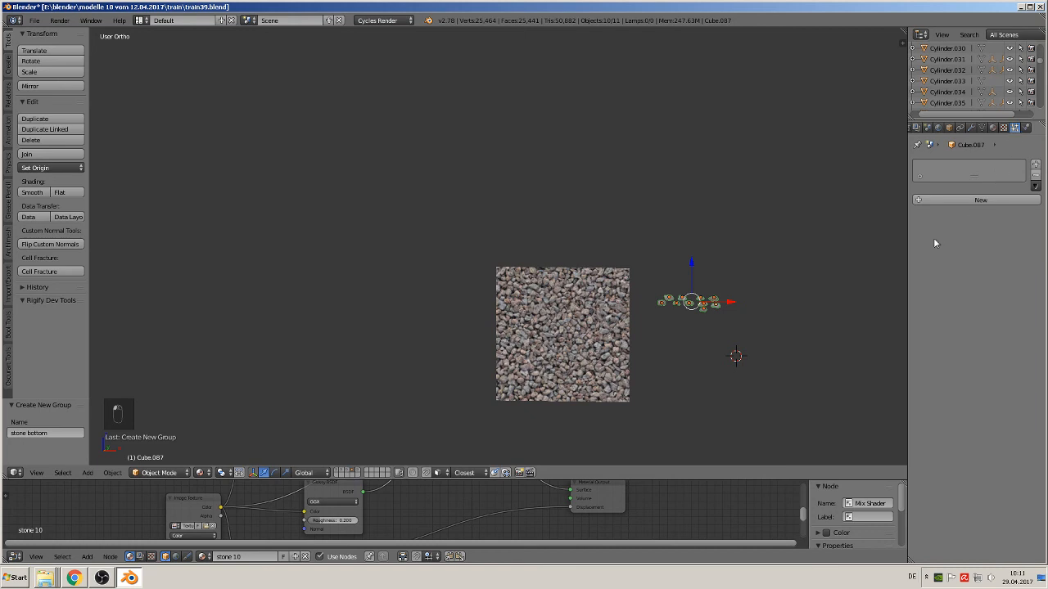
scroll(629, 335, up, 3)
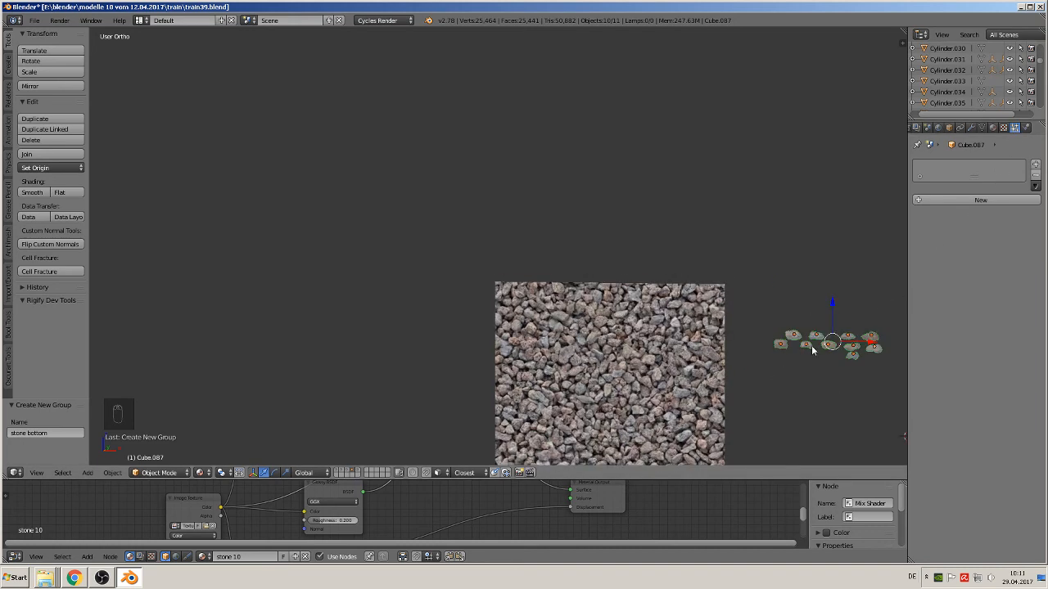
scroll(813, 349, down, 1)
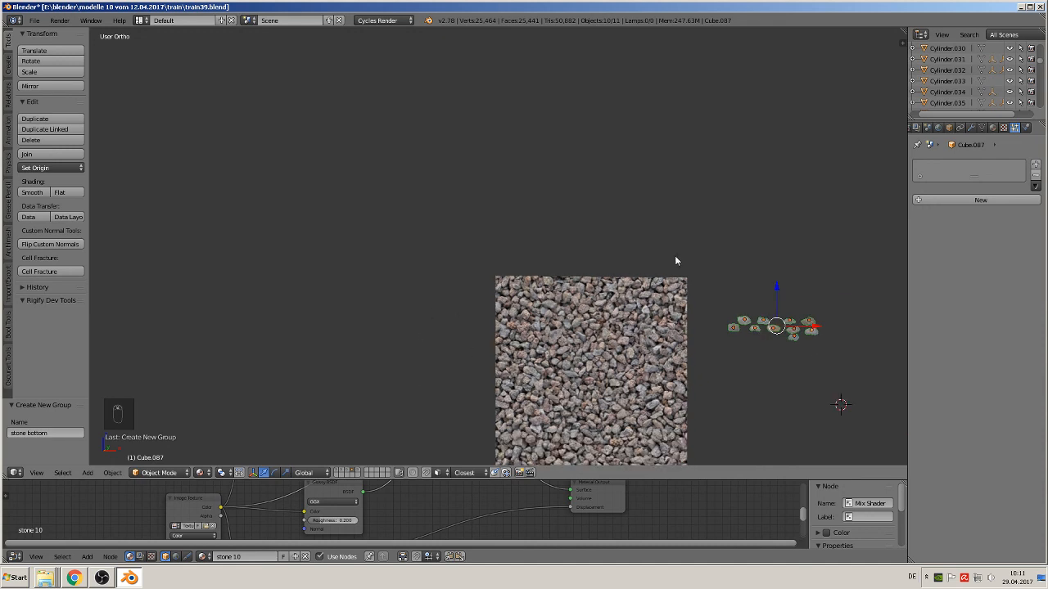
shift+middle_drag(587, 345, 513, 180)
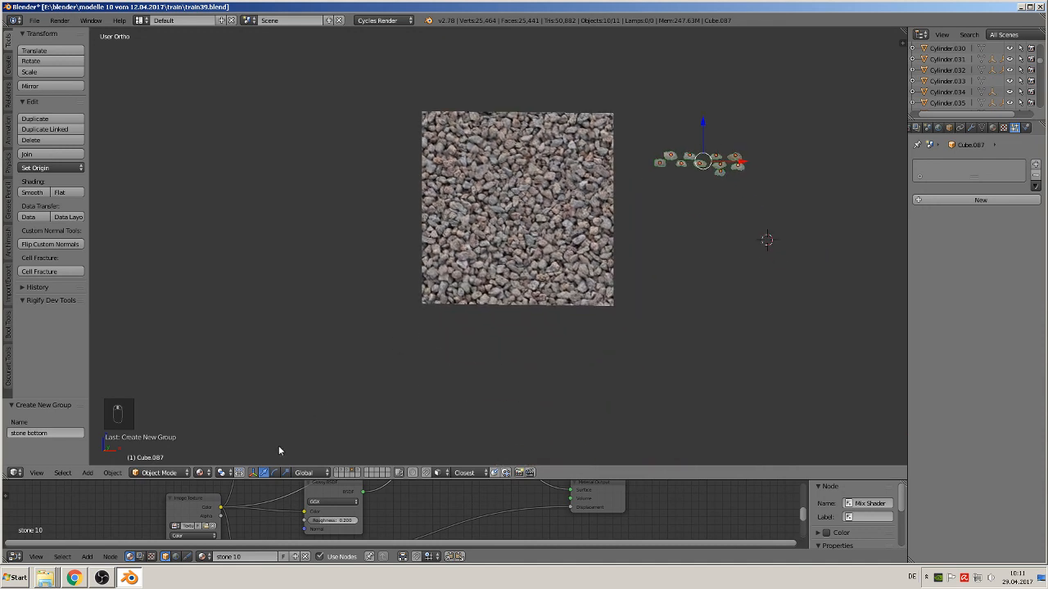
Step: Show only the first scene layer and examine the gravel and sleepers in its railway reference photos
click(339, 472)
shift+middle_drag(499, 180, 524, 430)
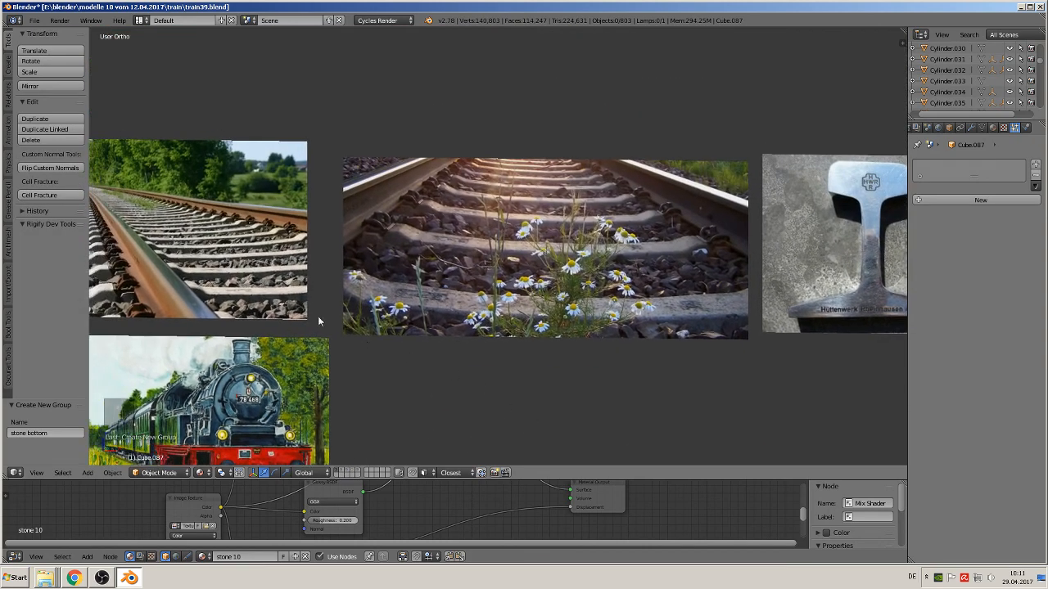
shift+middle_drag(238, 272, 509, 297)
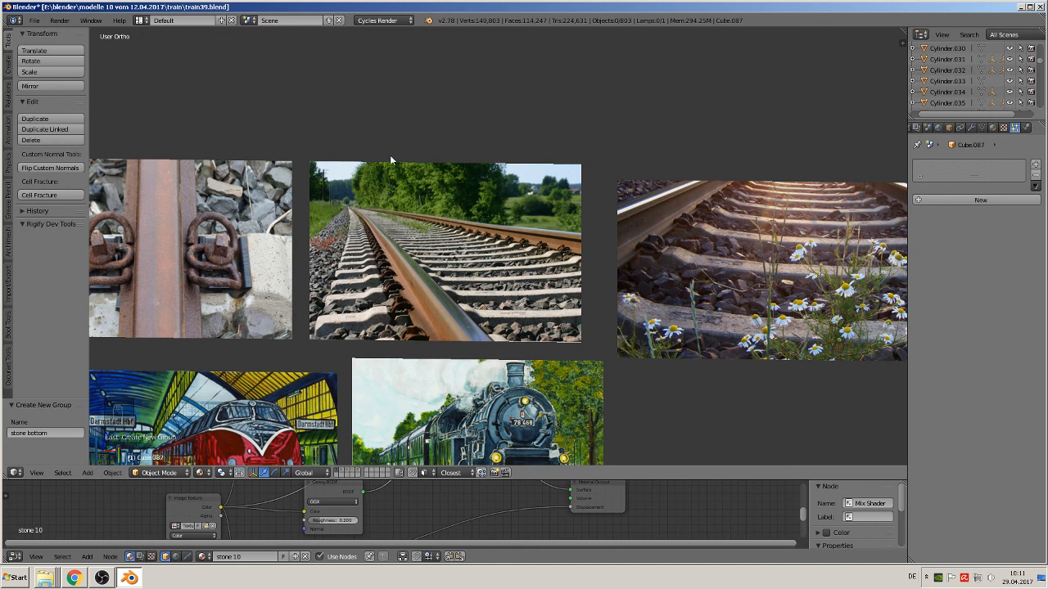
scroll(428, 244, down, 2)
scroll(428, 245, down, 4)
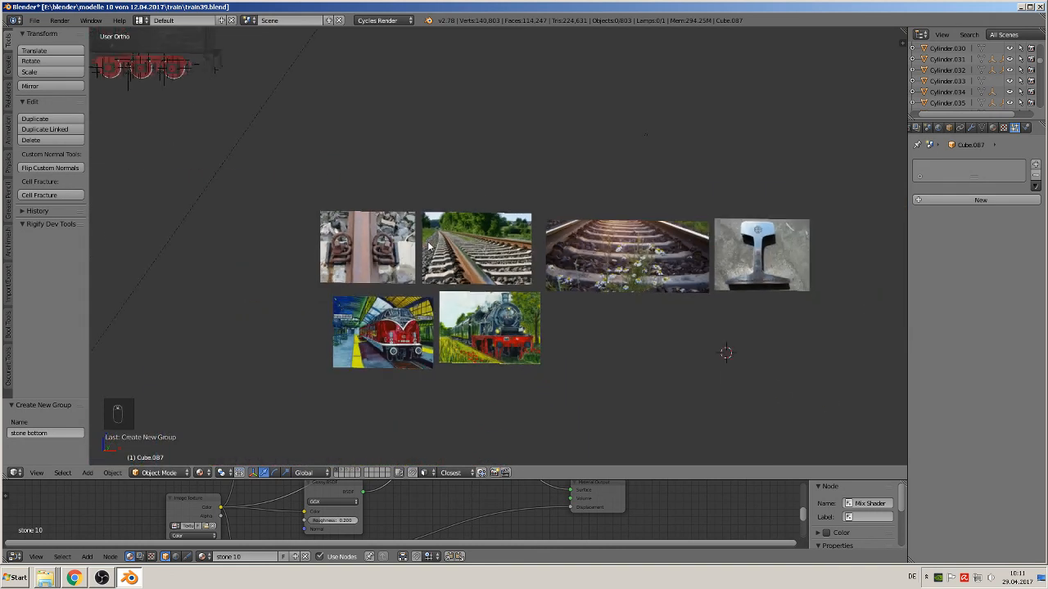
Step: Save the current scene under its existing file name
scroll(429, 245, up, 2)
click(34, 20)
click(72, 107)
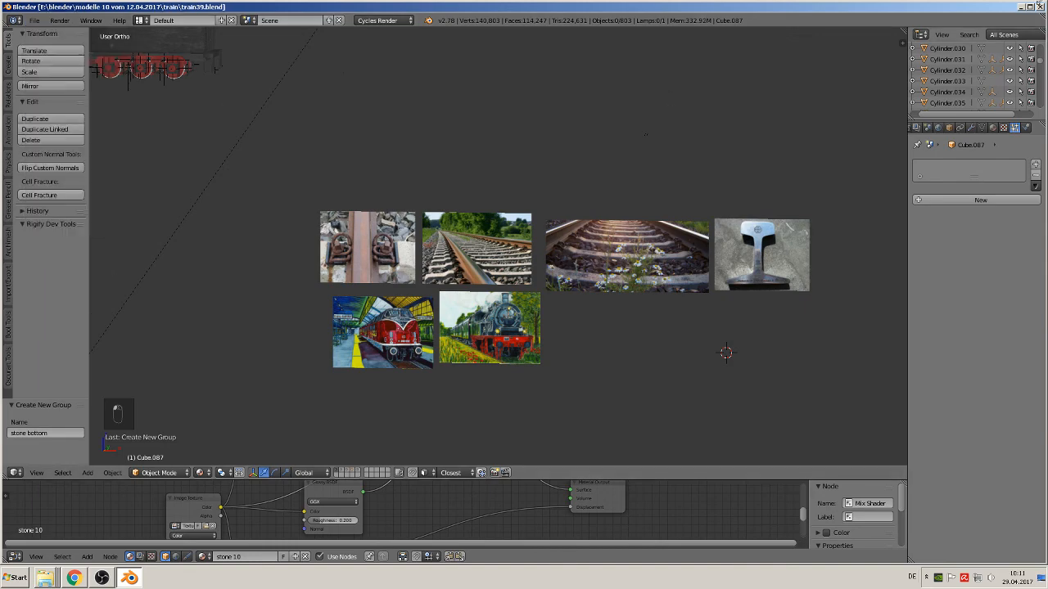
Step: Minimize Blender to reach the desktop and close the textur and Stein folder windows
click(1022, 7)
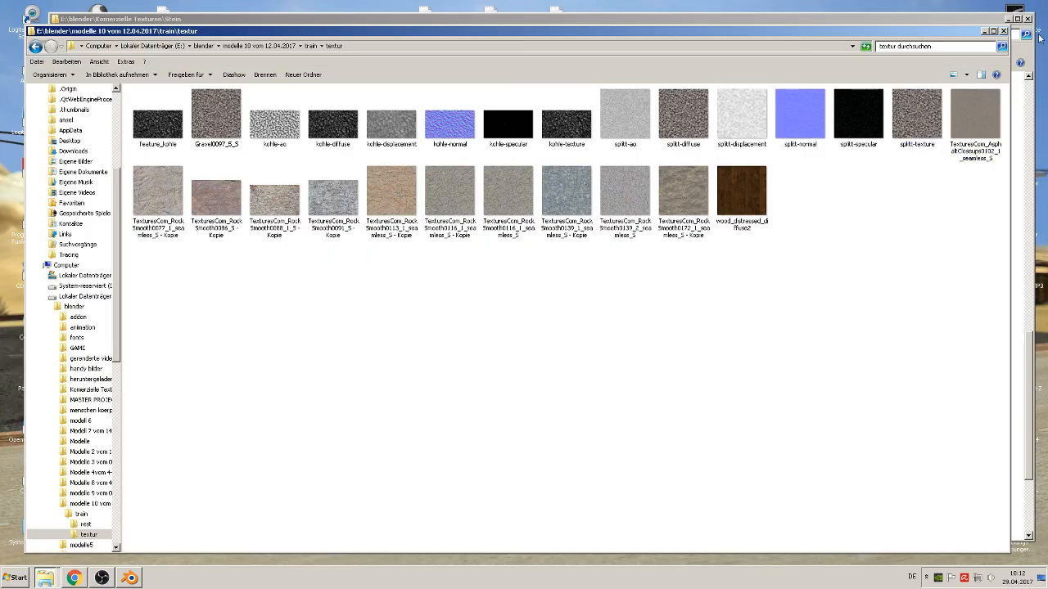
click(1003, 31)
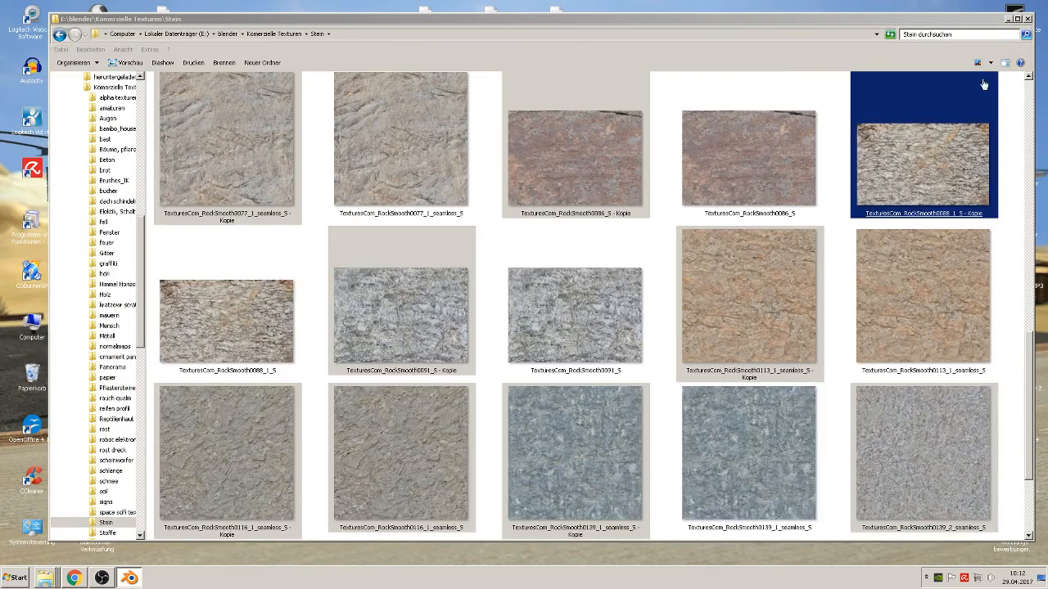
click(1029, 19)
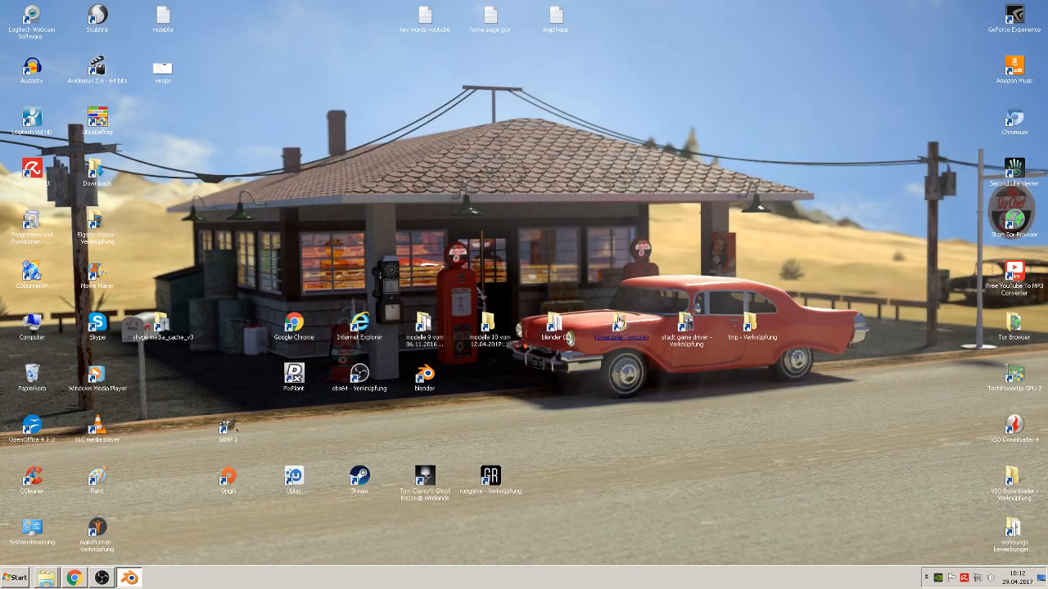
Step: Open the train folder in Downloads, view the dampflok-50-3673-faehrt-zusammen-853980 photo to examine its track bed, and close it
double_click(95, 173)
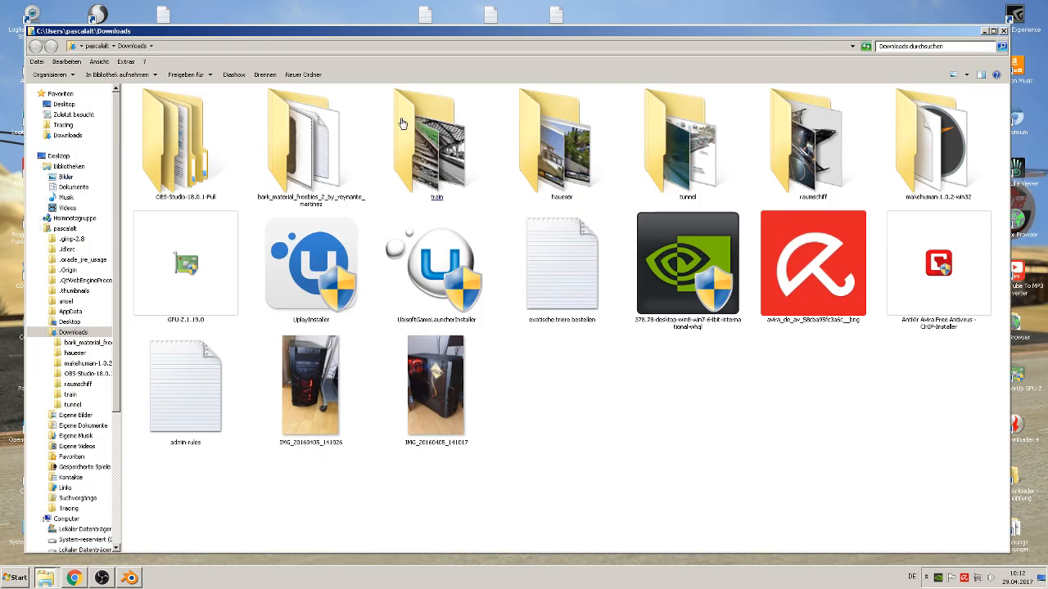
double_click(411, 126)
click(682, 309)
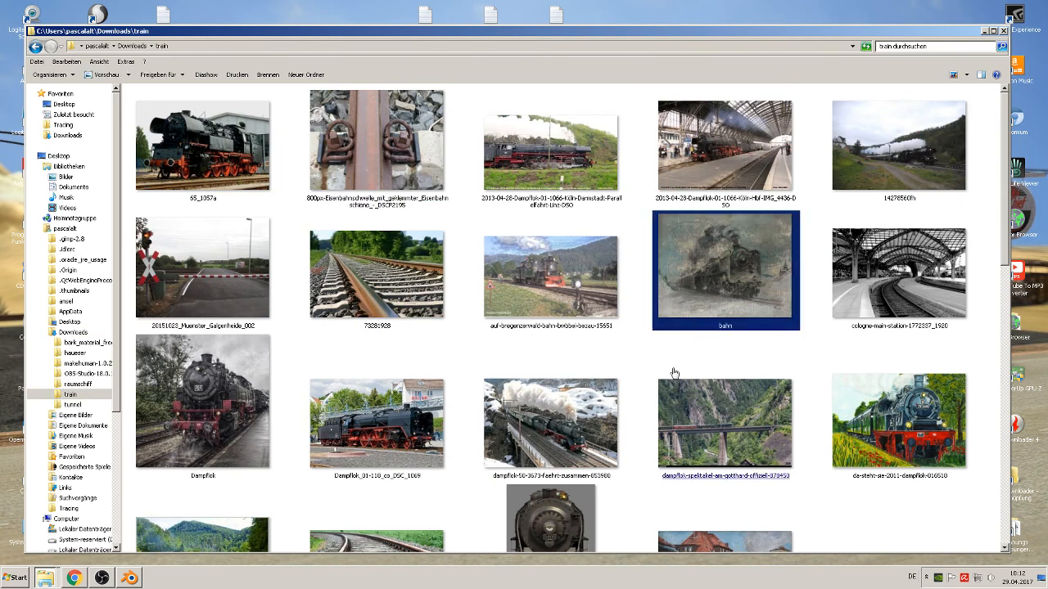
double_click(531, 429)
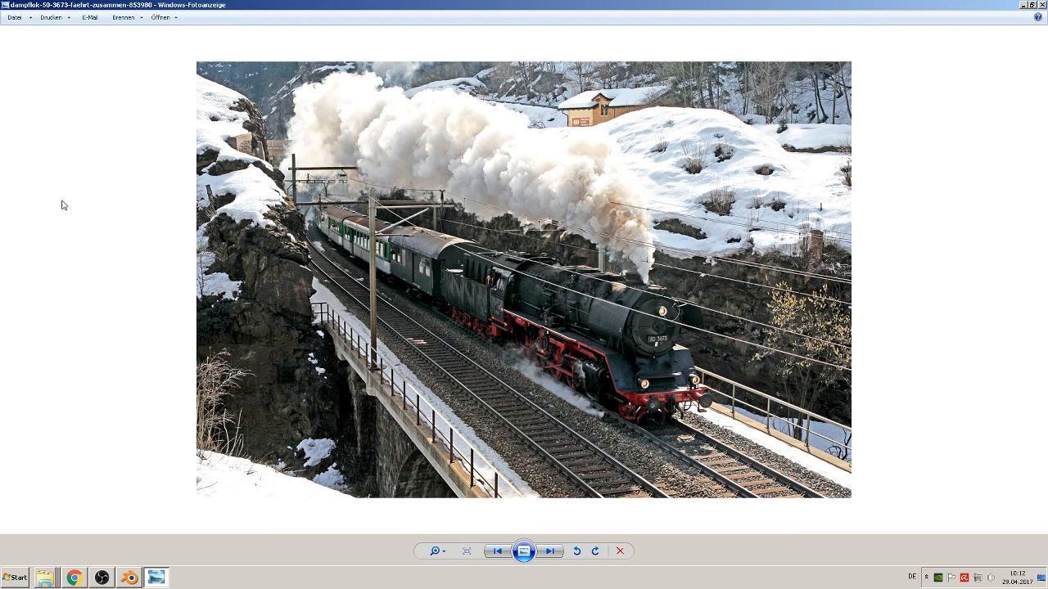
click(1042, 5)
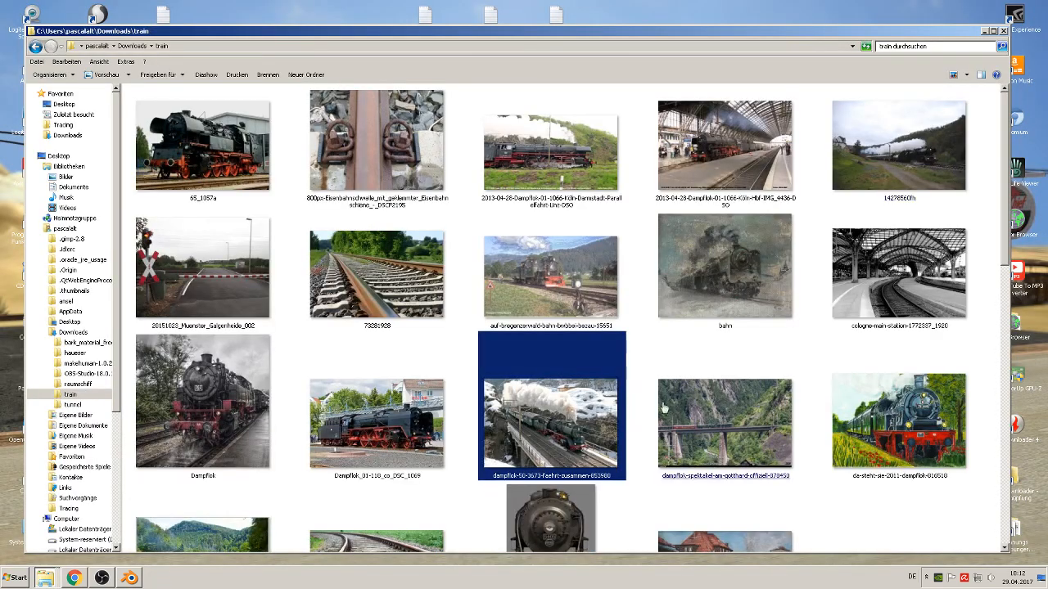